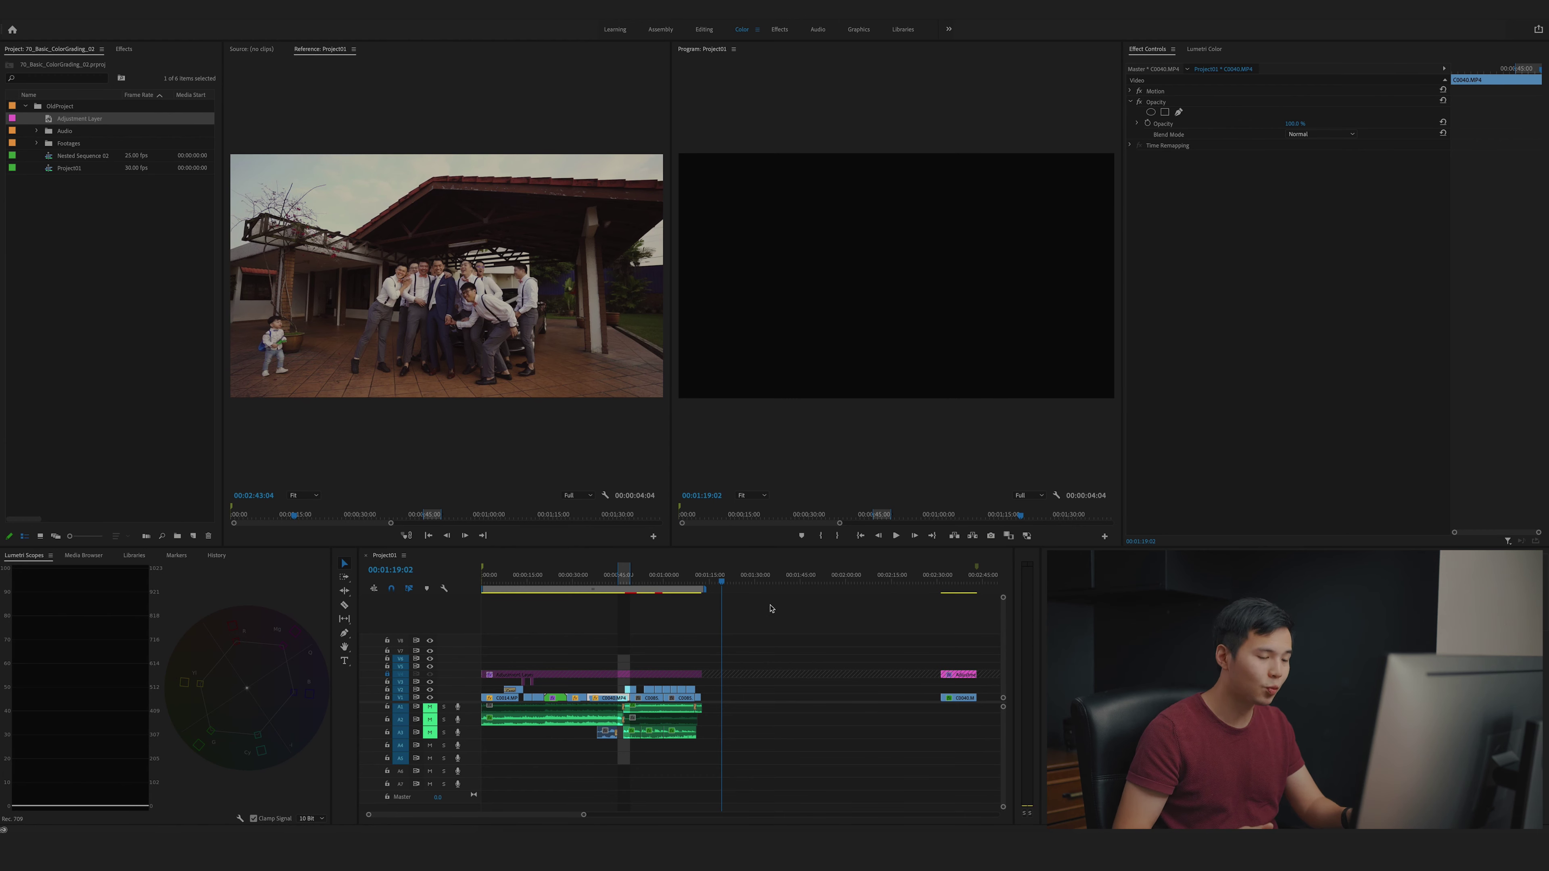
# Display the Lumetri Color controls with the Basic Correction settings.
pyautogui.click(701, 627)
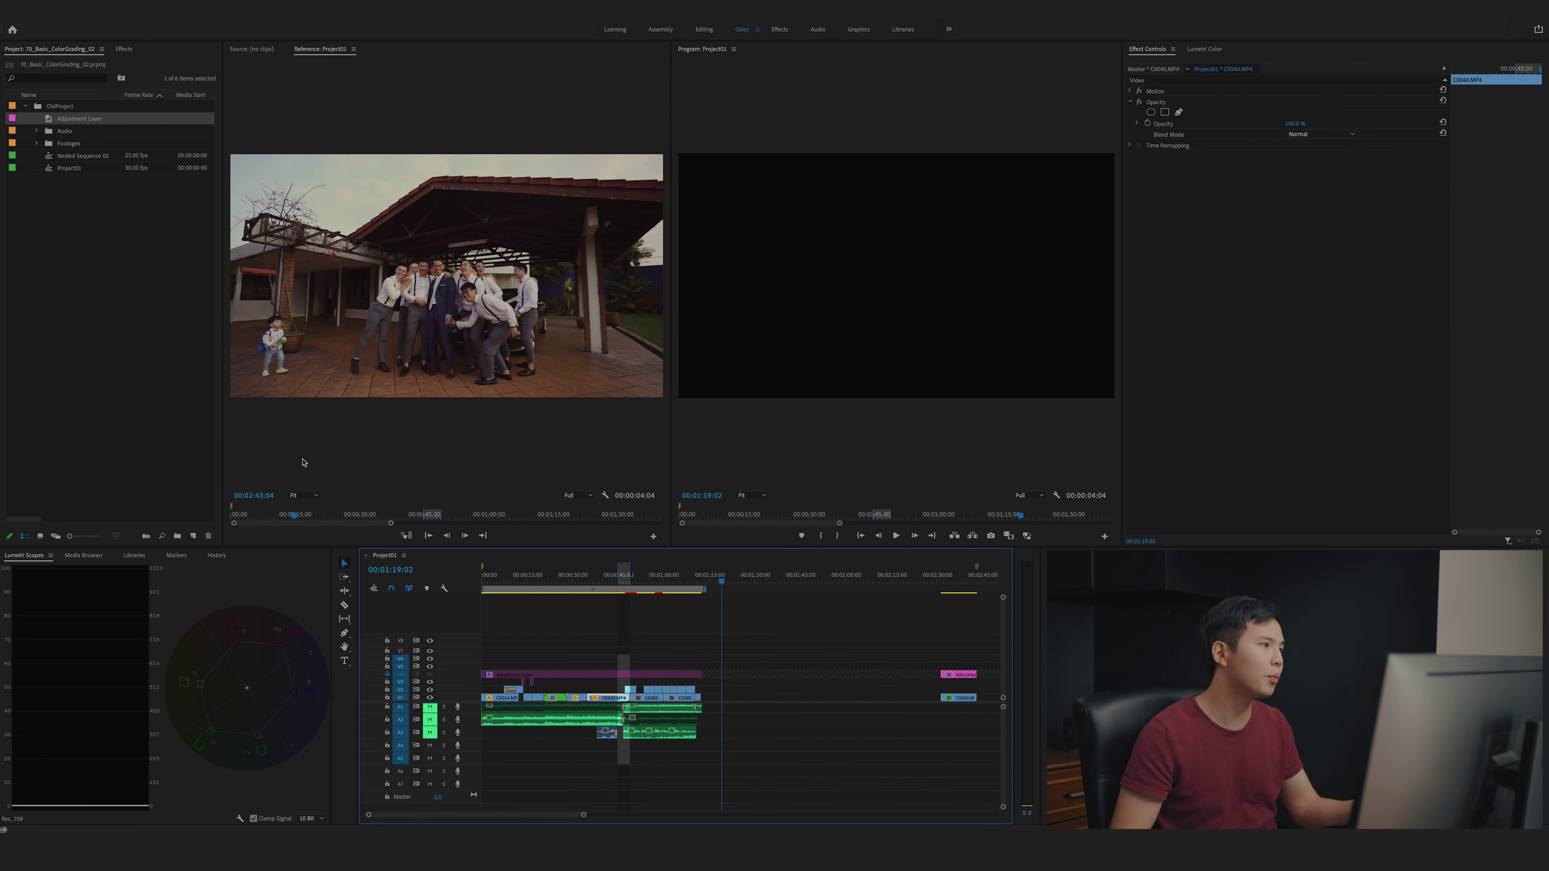
pyautogui.click(127, 50)
pyautogui.click(53, 52)
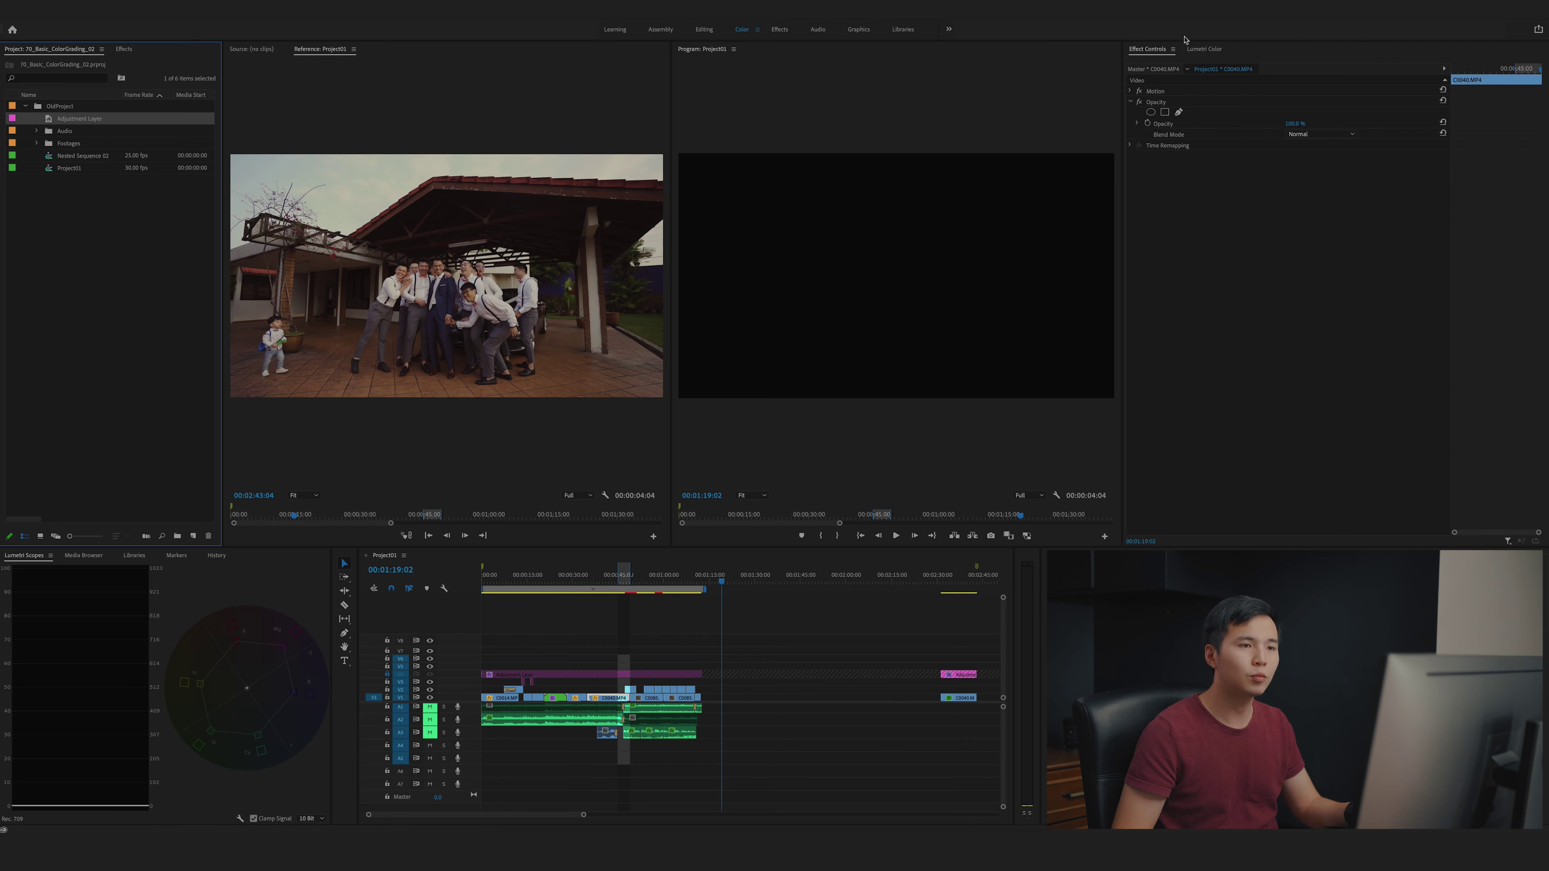
pyautogui.click(1194, 48)
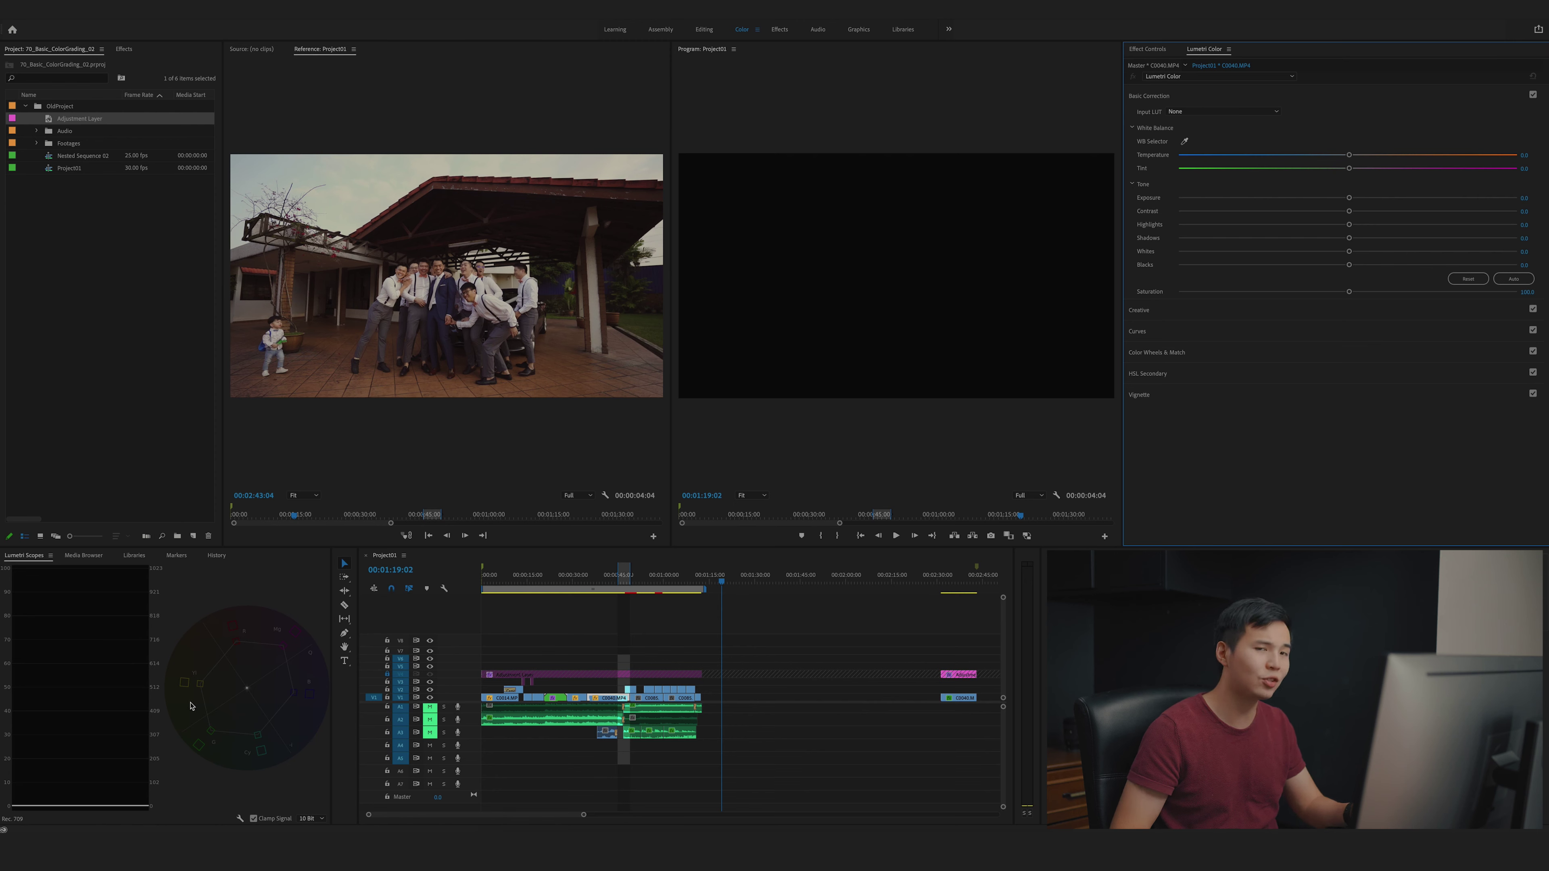
# Move the sequence playhead to 00:00:44:11 on the outdoor group shot under the red-roofed porch.
pyautogui.click(712, 580)
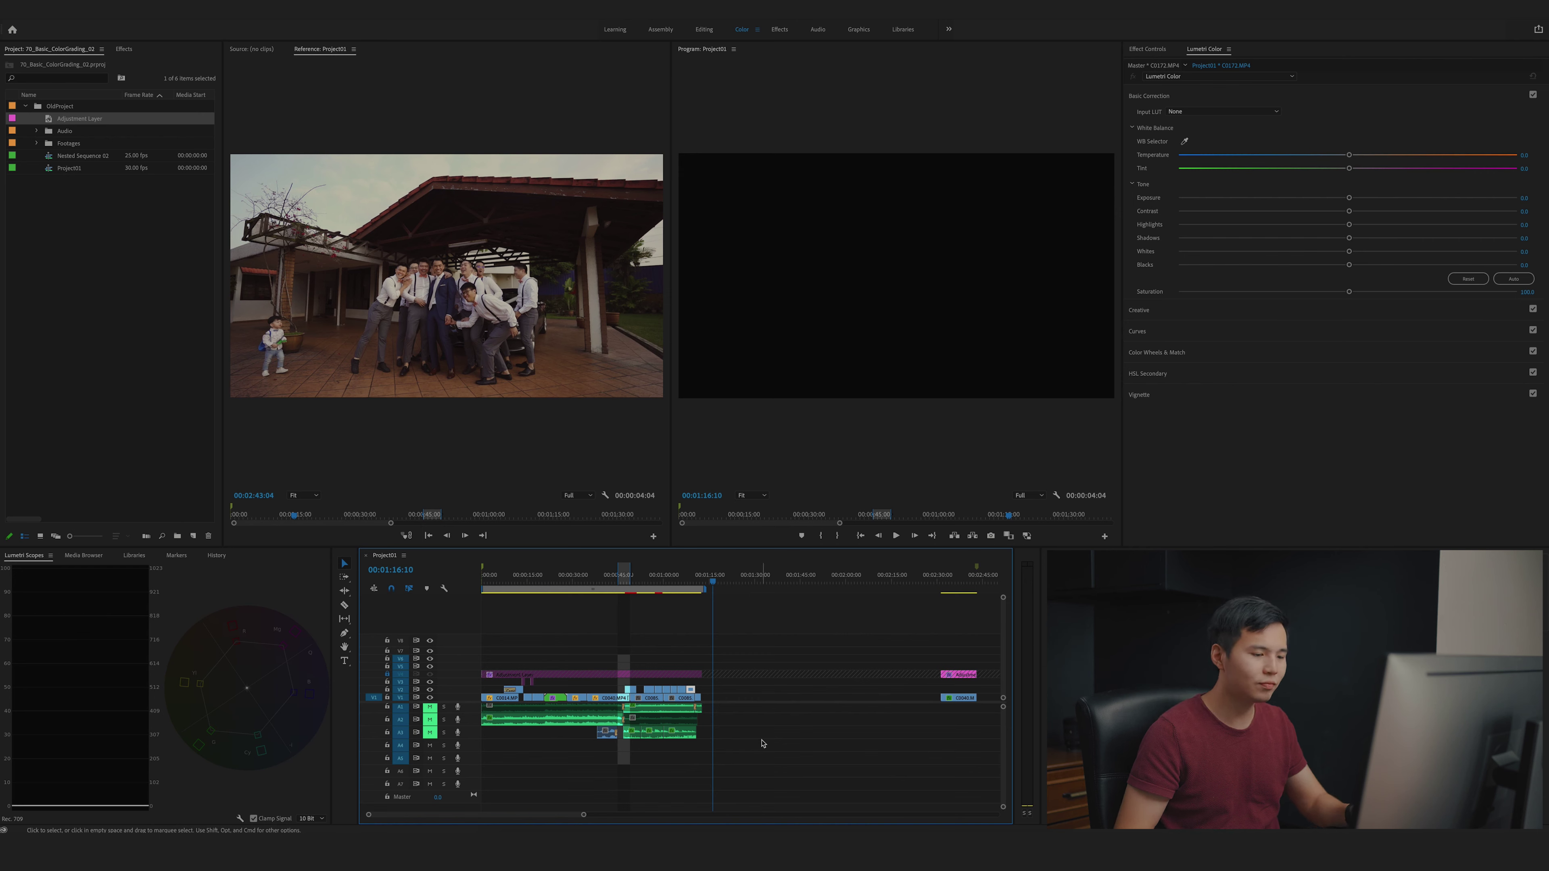
pyautogui.moveTo(707, 581)
pyautogui.mouseDown()
pyautogui.moveTo(683, 581)
pyautogui.moveTo(725, 581)
pyautogui.mouseUp()
pyautogui.click(491, 581)
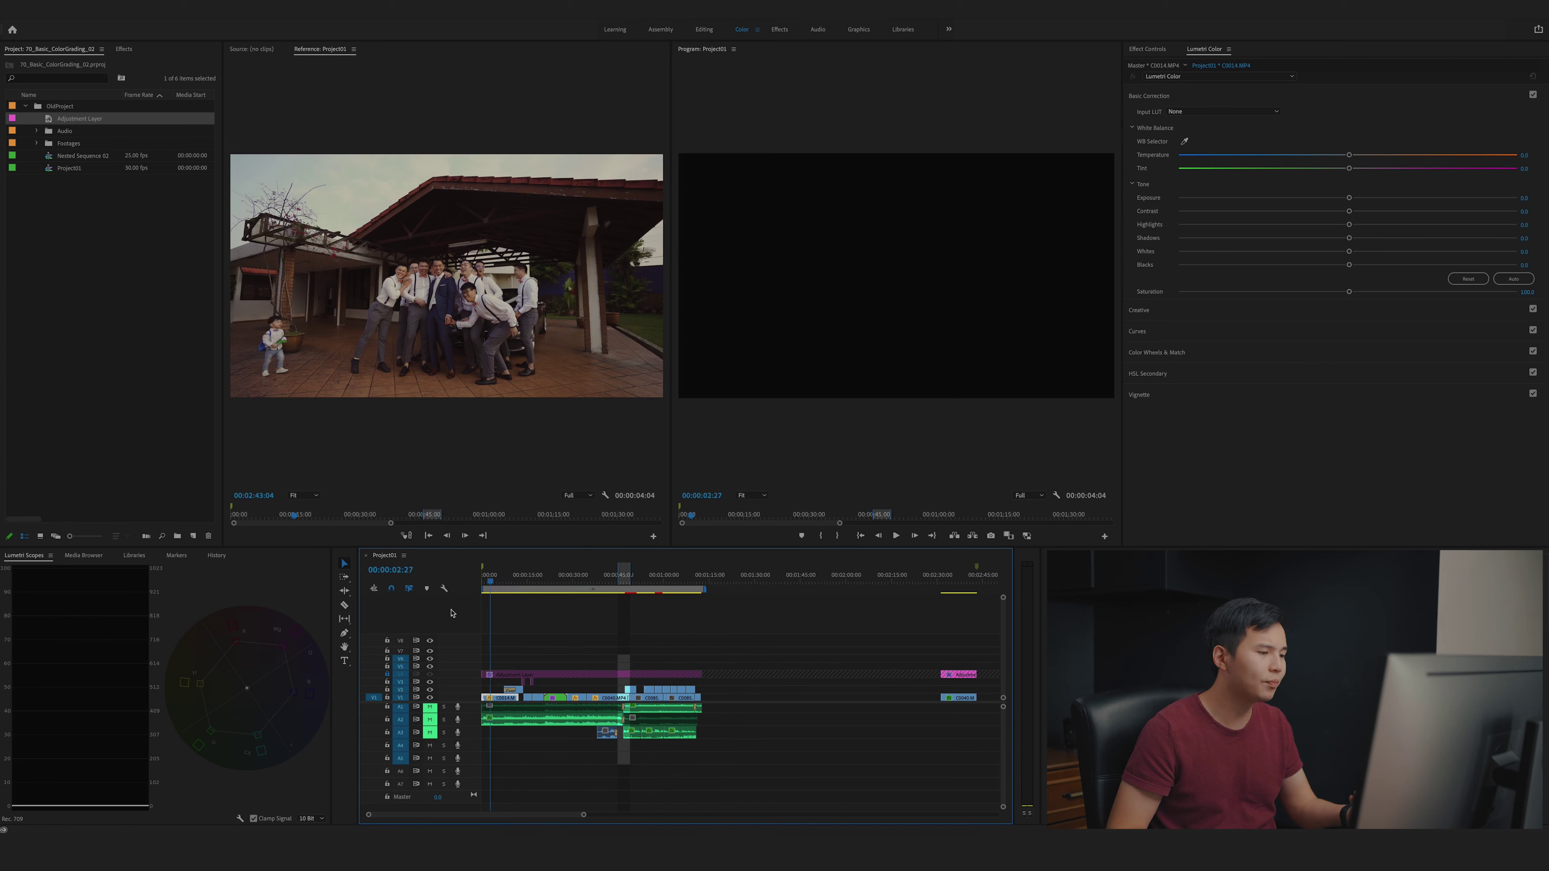
pyautogui.moveTo(494, 612); pyautogui.dragTo(624, 600)
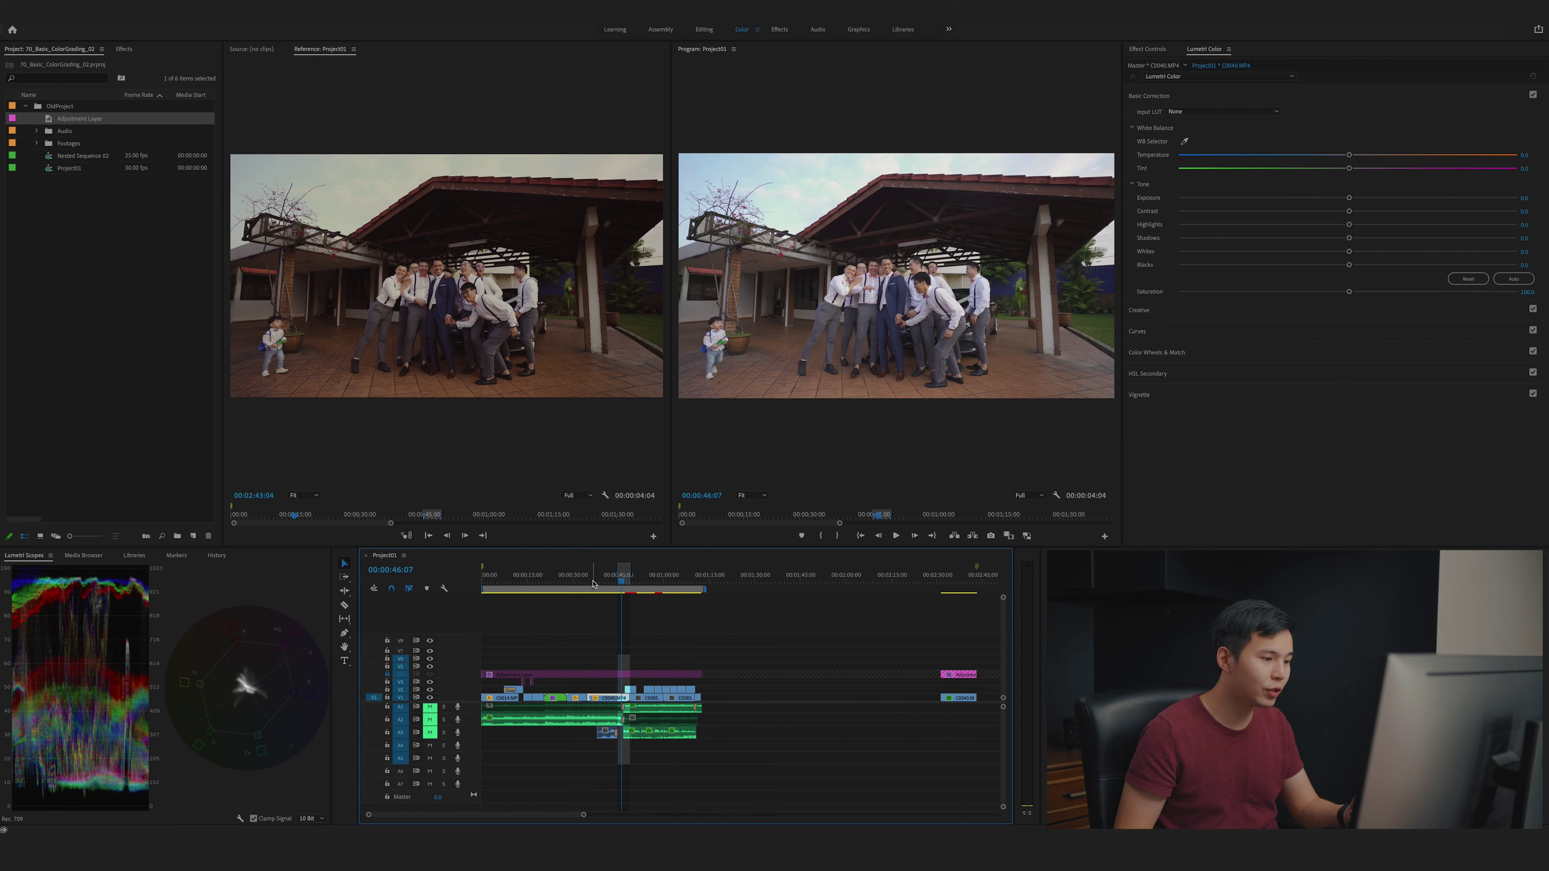
pyautogui.moveTo(595, 583); pyautogui.dragTo(619, 594)
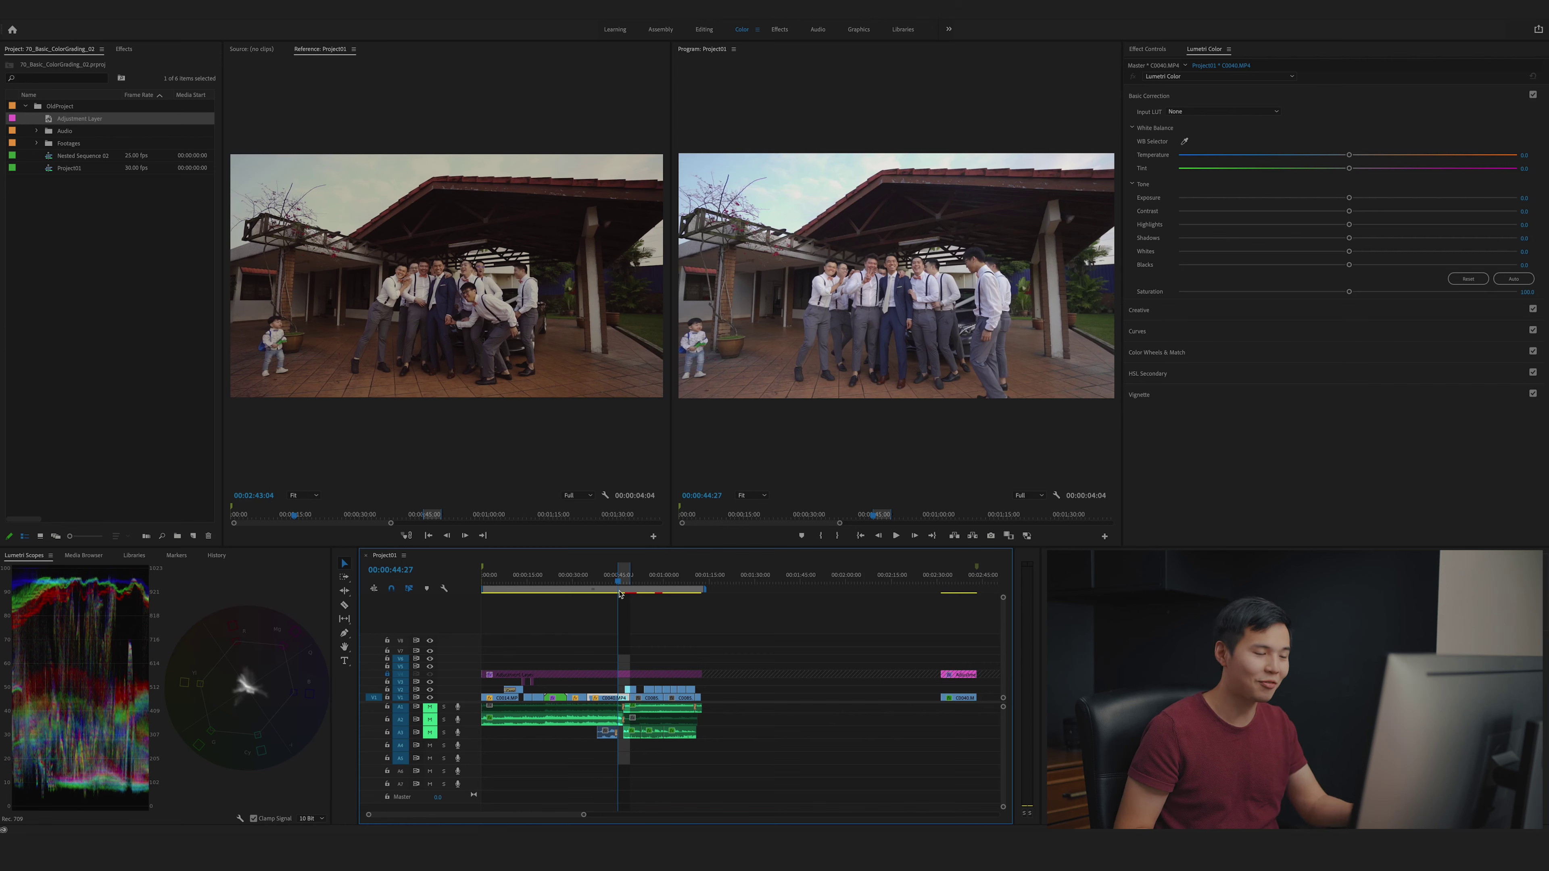
pyautogui.press('Right')
pyautogui.press('Right')
pyautogui.press('Right')
pyautogui.press('Right')
pyautogui.press('Right')
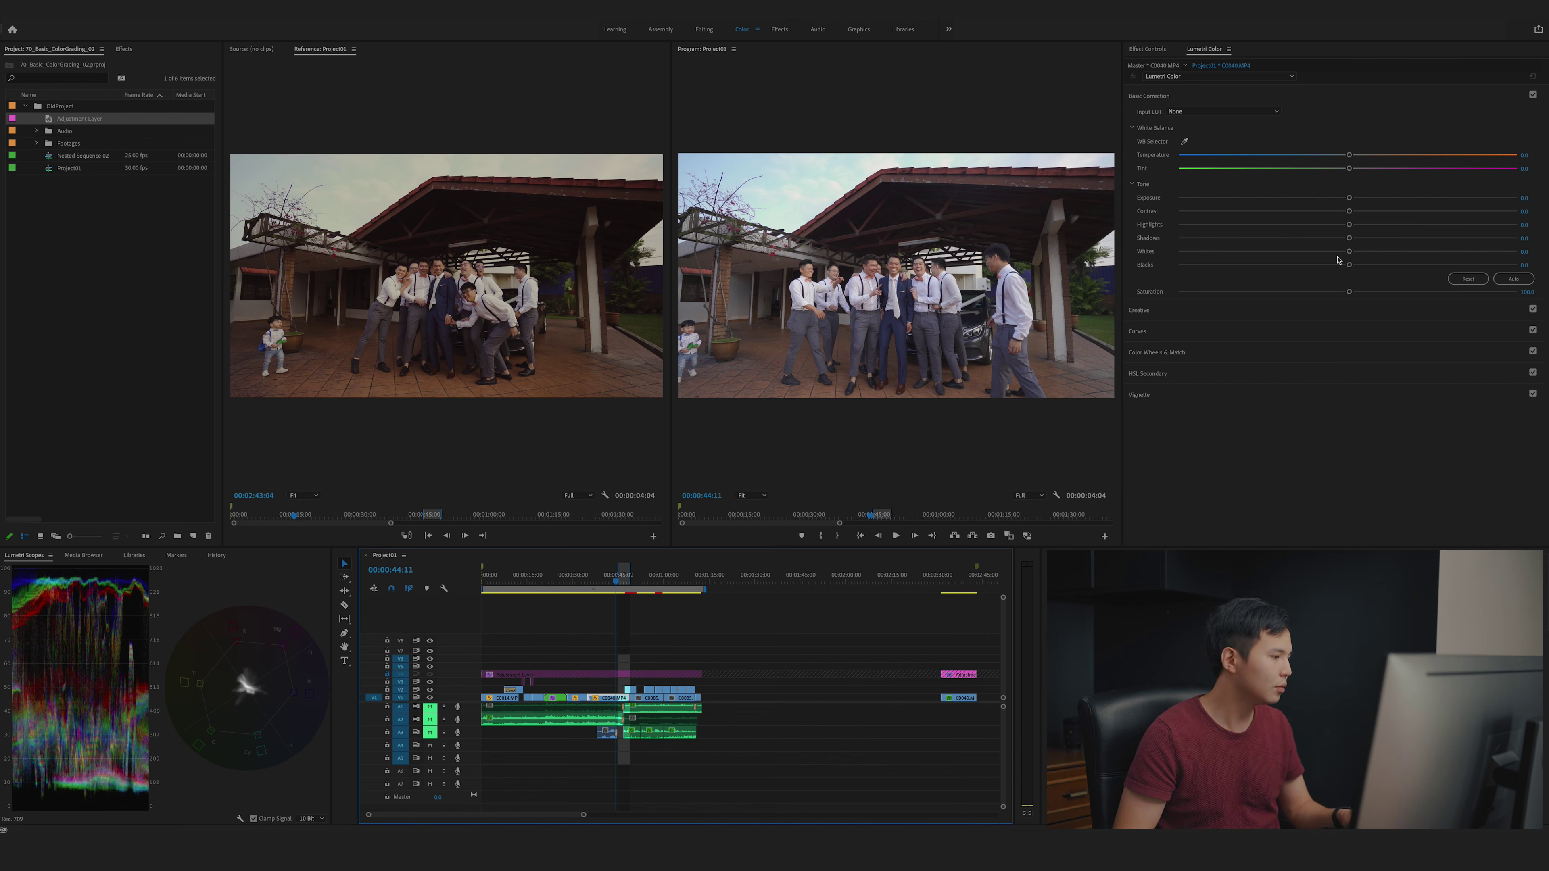
# Lower the group shot's exposure to about -0.4, reduce the whites slightly, and set the blacks to -6.
pyautogui.moveTo(1349, 267); pyautogui.dragTo(1340, 269)
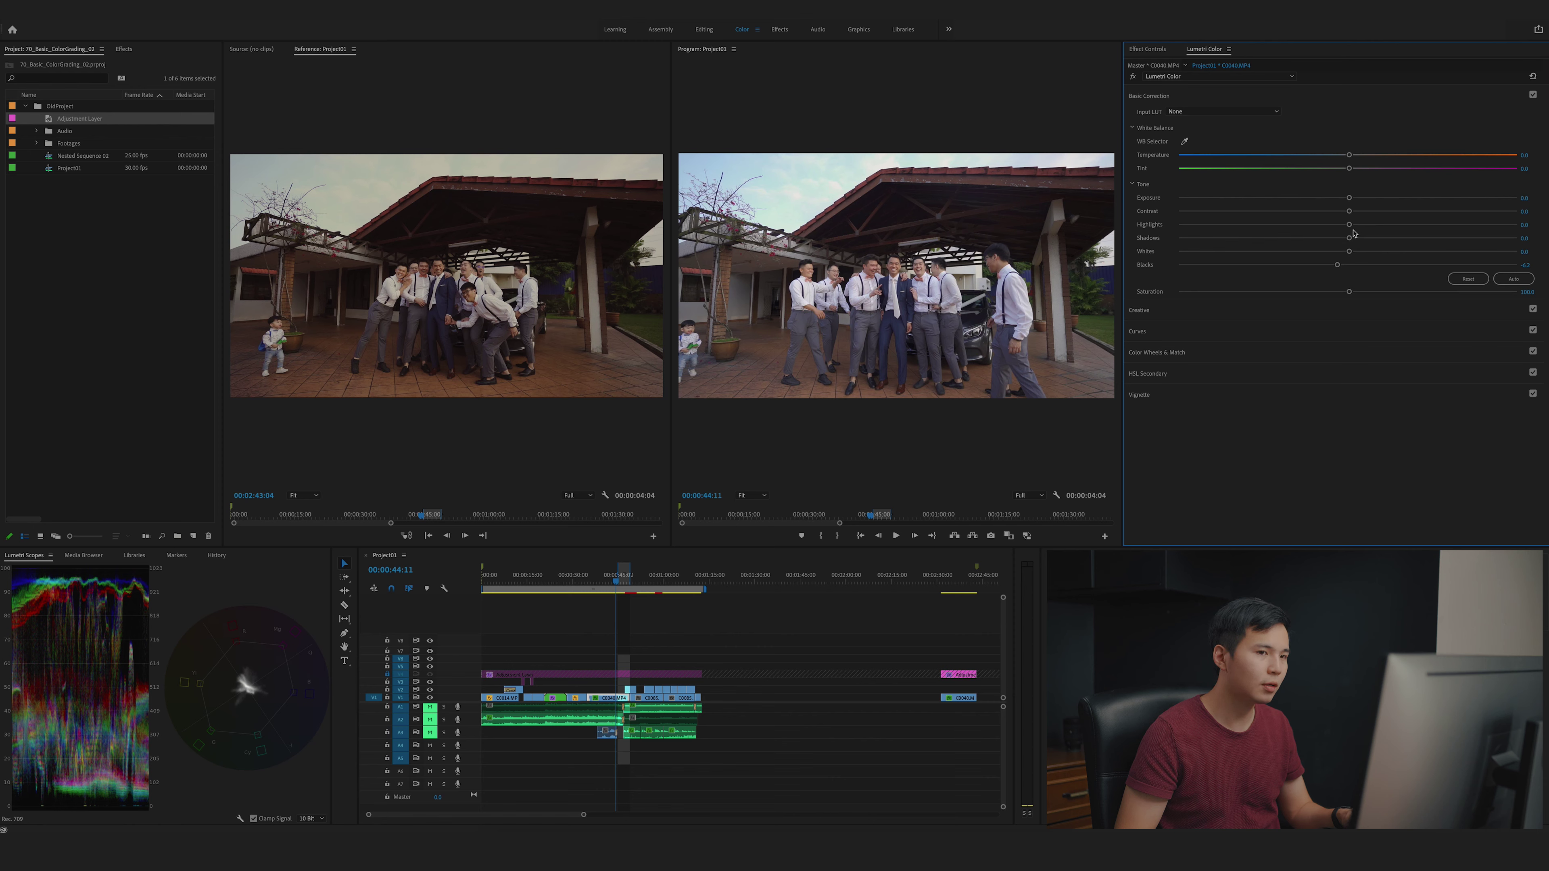
pyautogui.moveTo(1348, 199); pyautogui.dragTo(1336, 205)
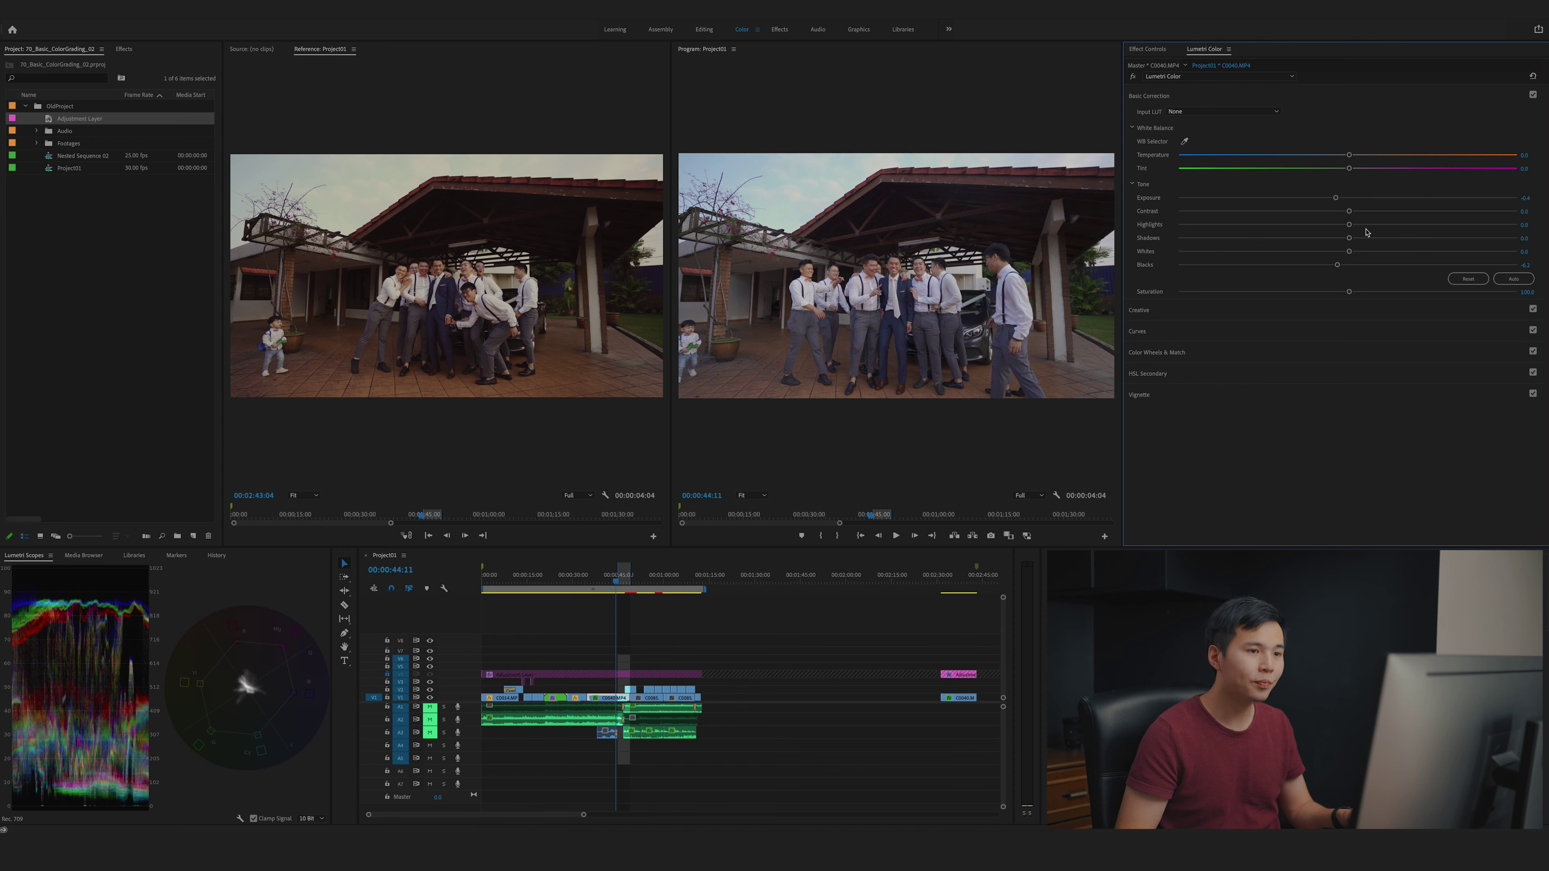
pyautogui.moveTo(1349, 252); pyautogui.dragTo(1339, 252)
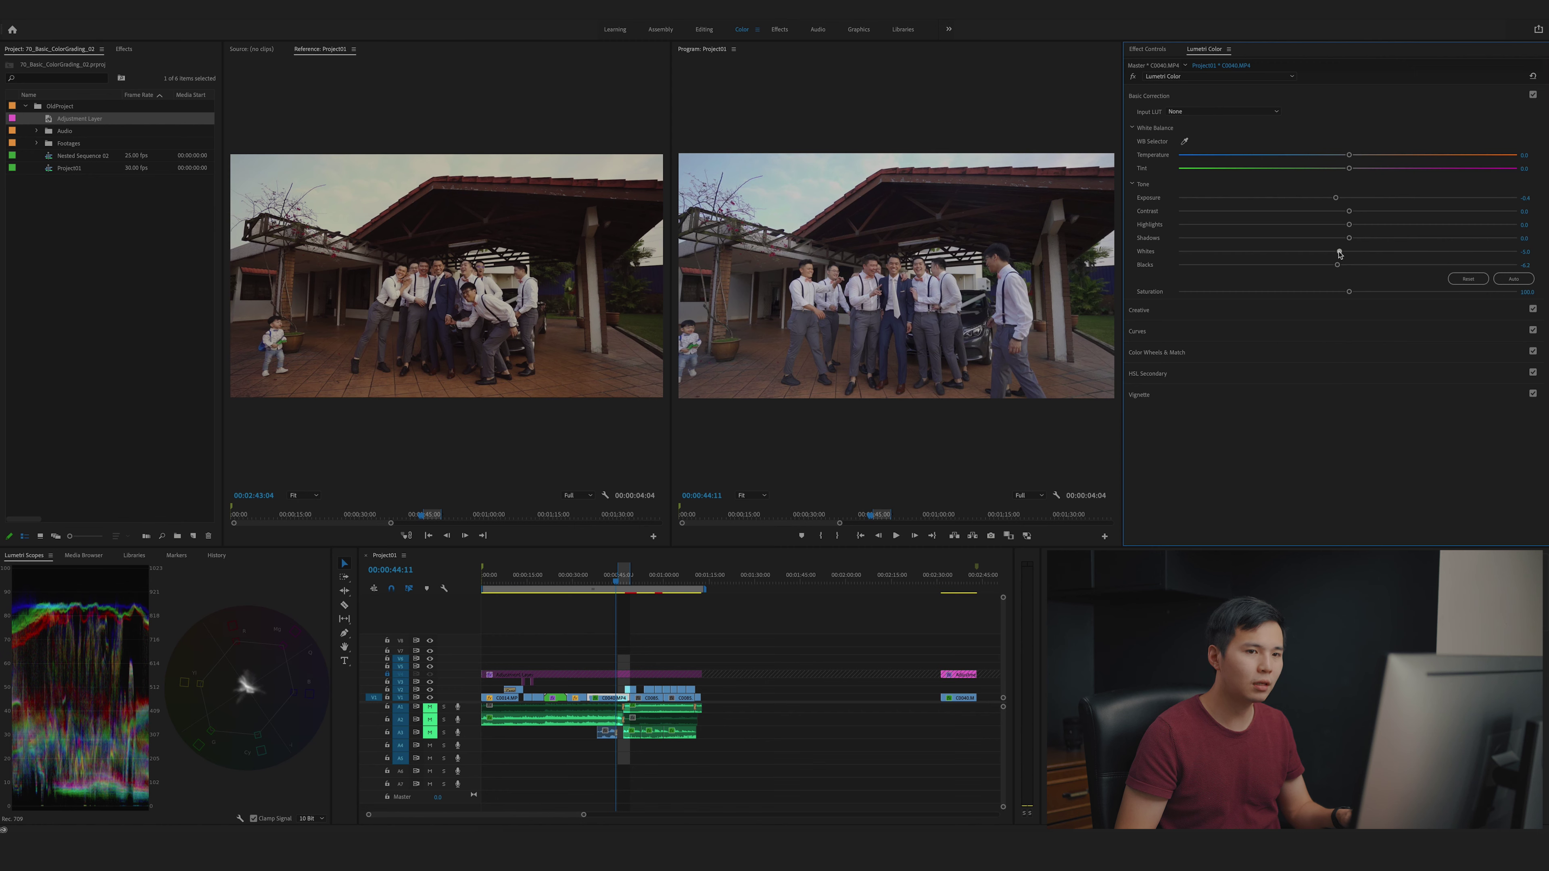
pyautogui.click(1531, 263)
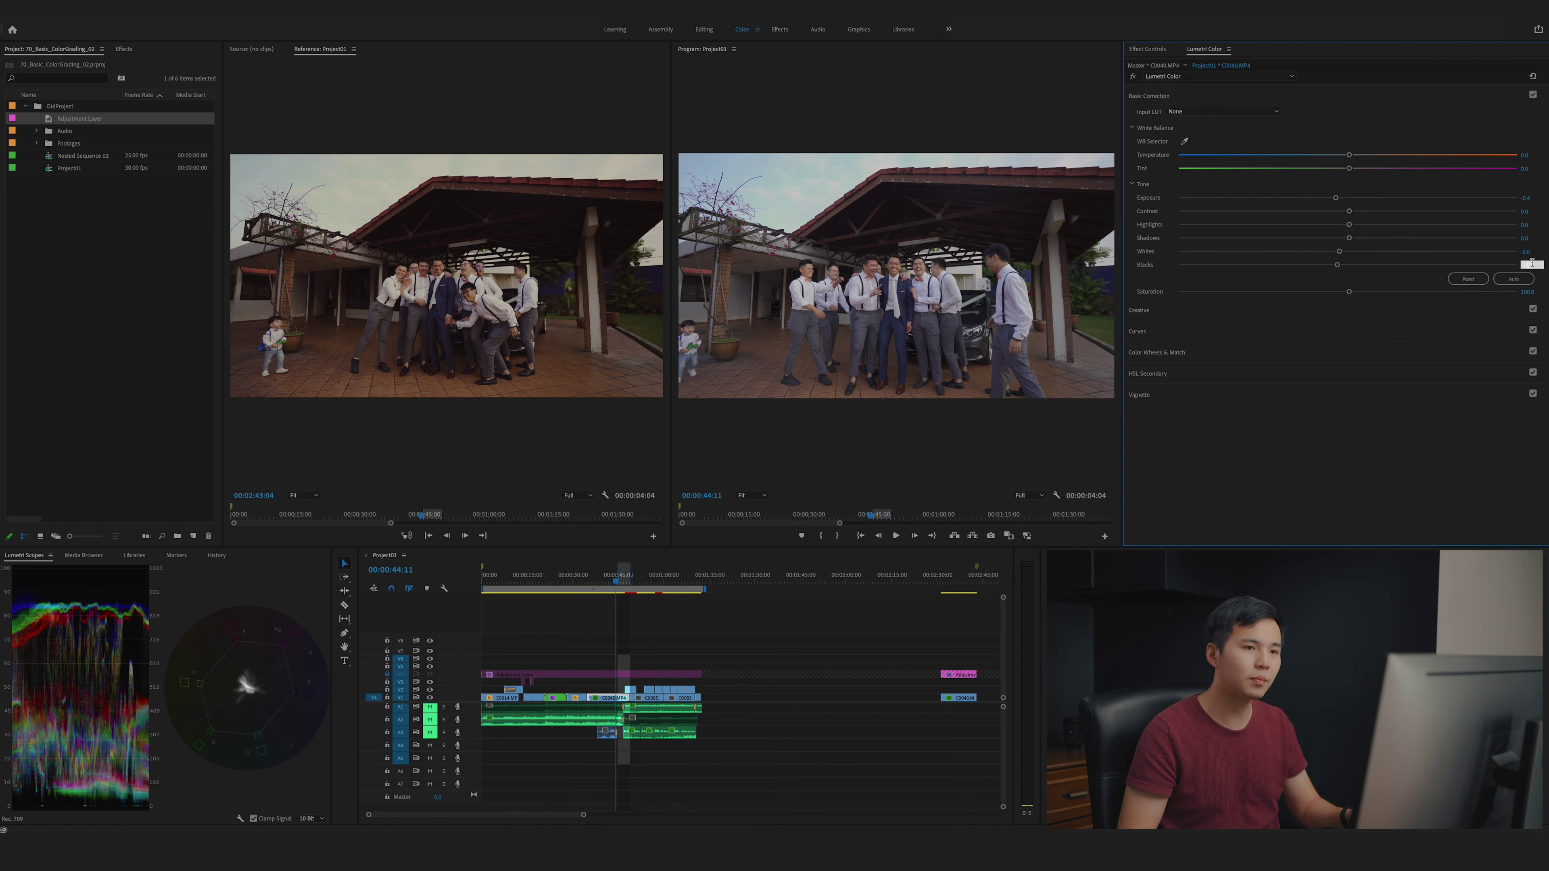
pyautogui.write('-6')
pyautogui.press('Return')
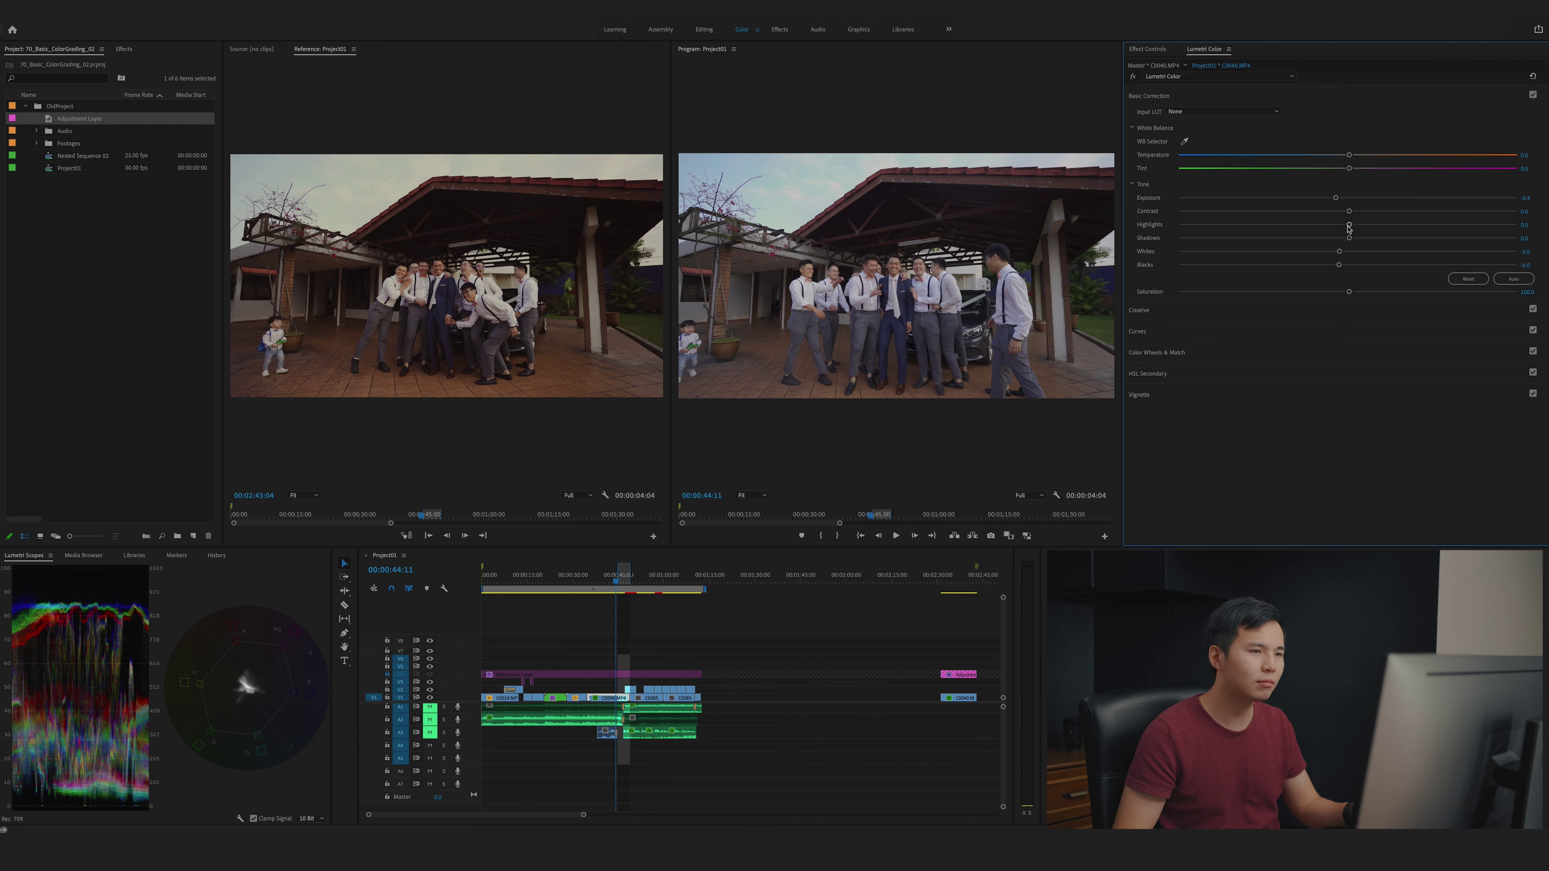
# Reduce the highlights and shadows slightly in the group shot's tone settings.
pyautogui.moveTo(1349, 225)
pyautogui.mouseDown()
pyautogui.moveTo(1263, 236)
pyautogui.moveTo(1351, 225)
pyautogui.moveTo(1329, 228)
pyautogui.mouseUp()
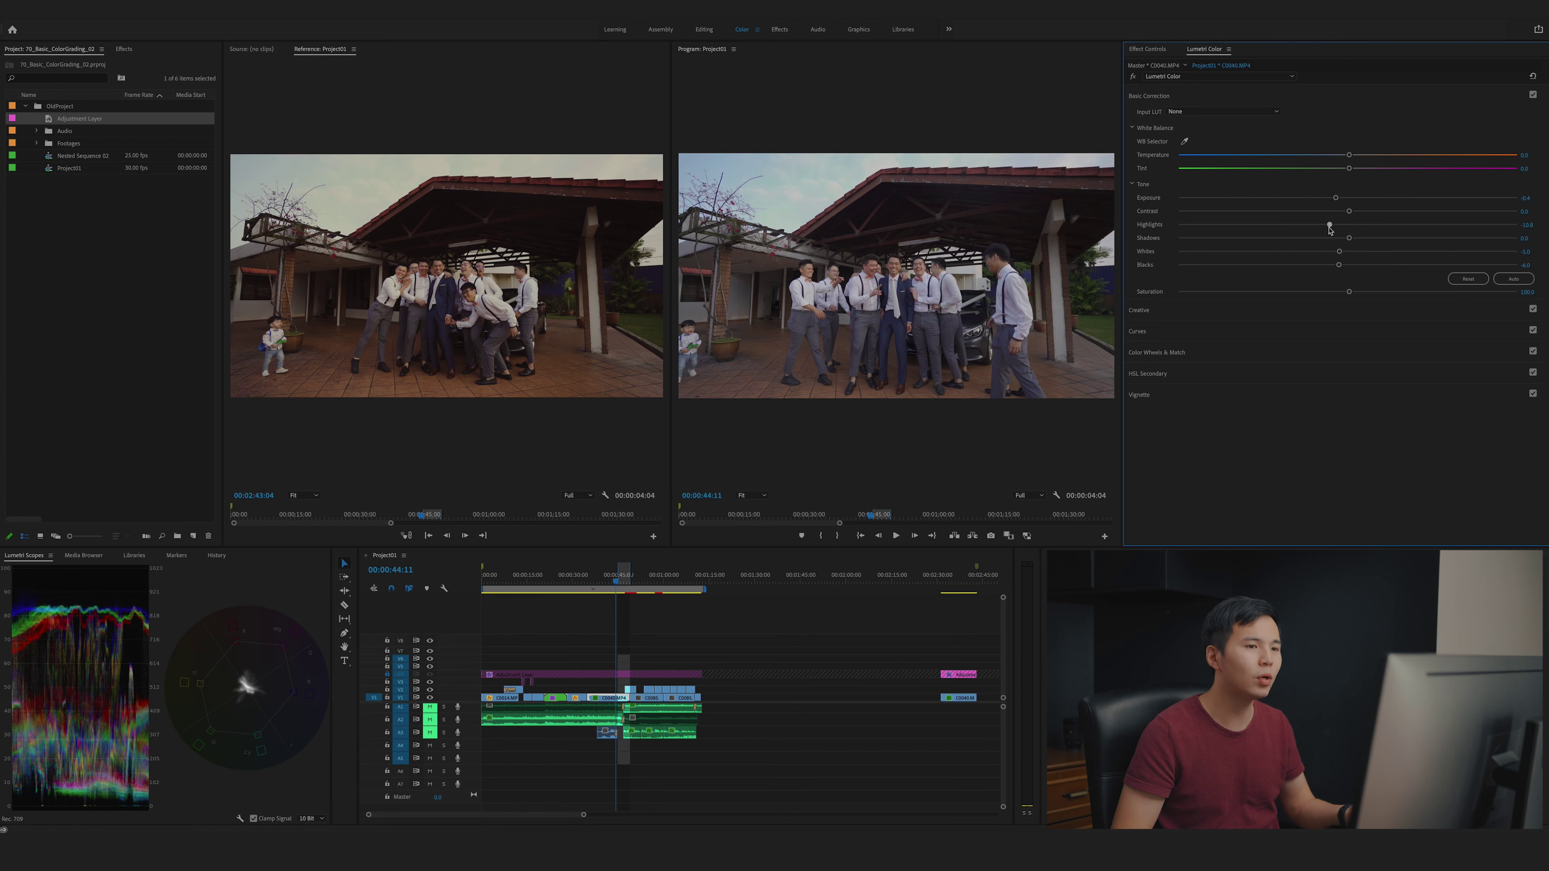
pyautogui.moveTo(1330, 229); pyautogui.dragTo(1329, 228)
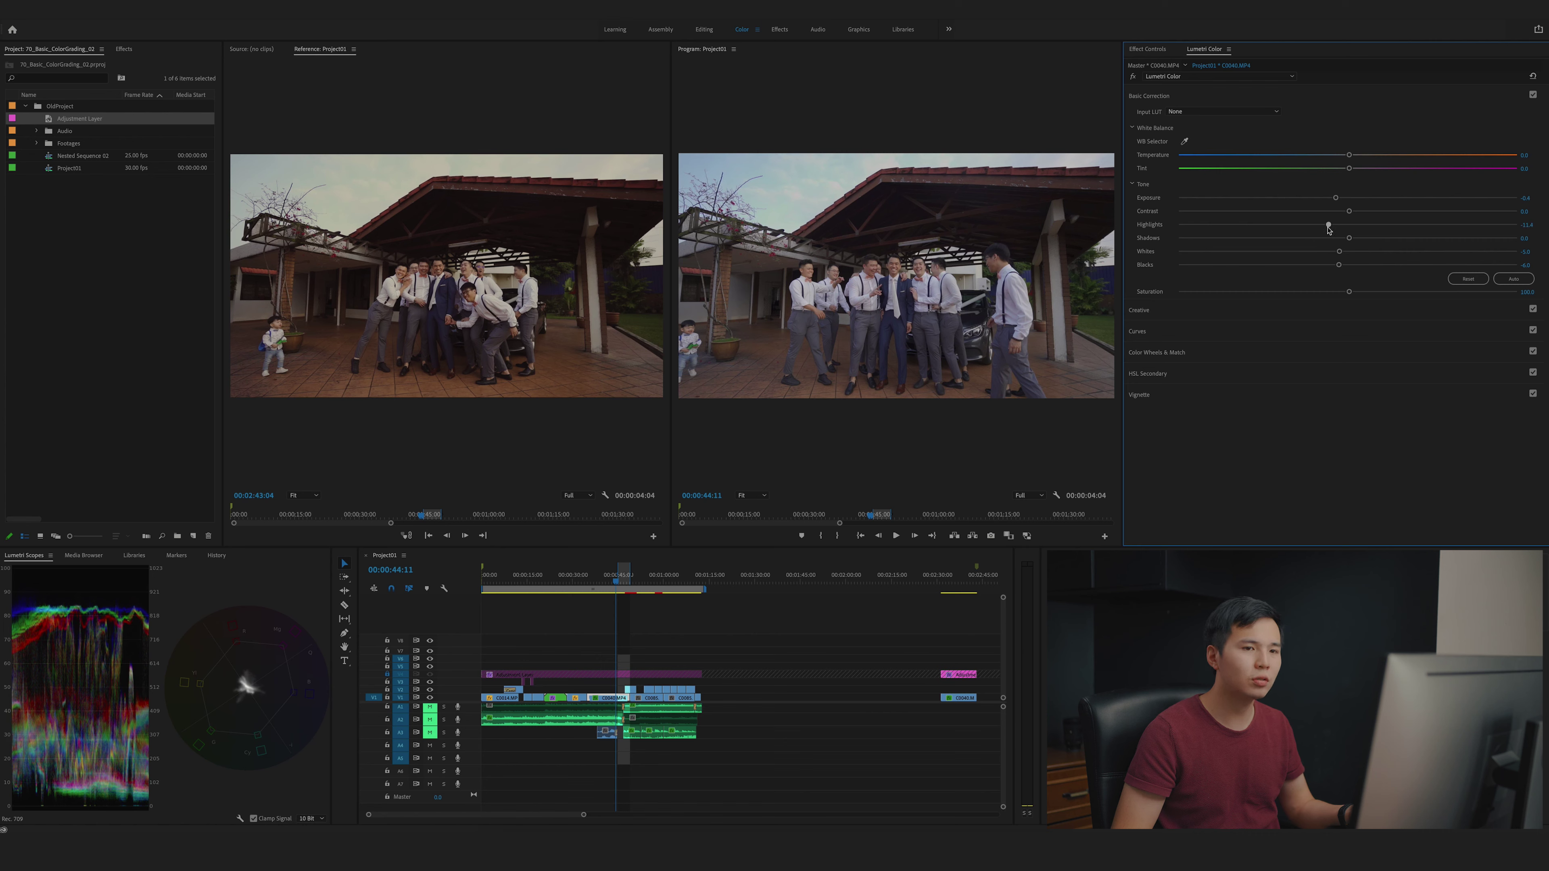
pyautogui.click(1531, 225)
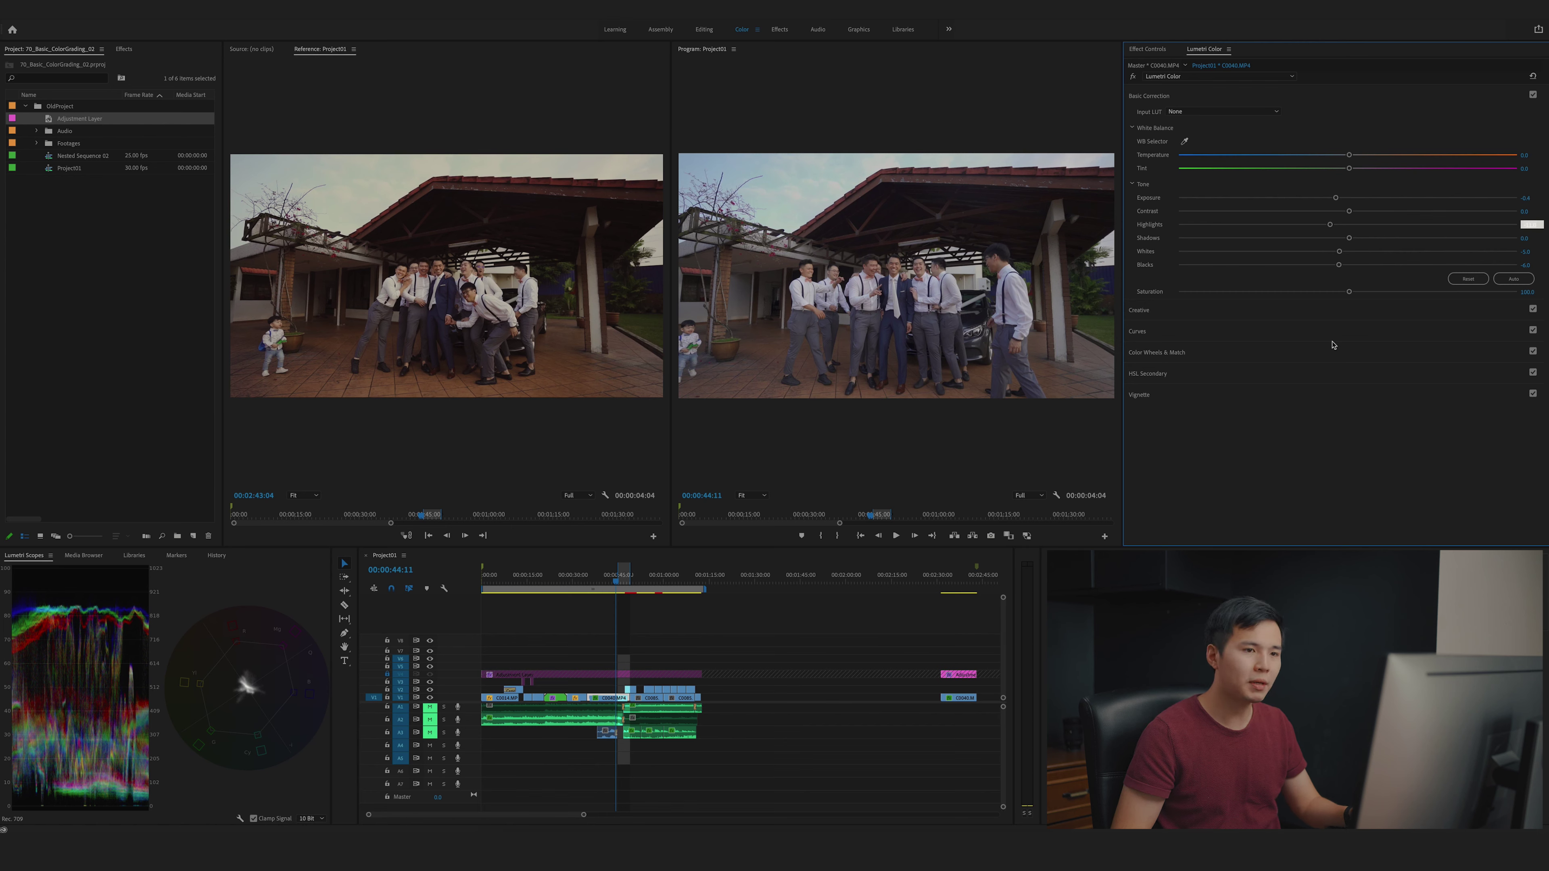
pyautogui.moveTo(1348, 238); pyautogui.dragTo(1331, 241)
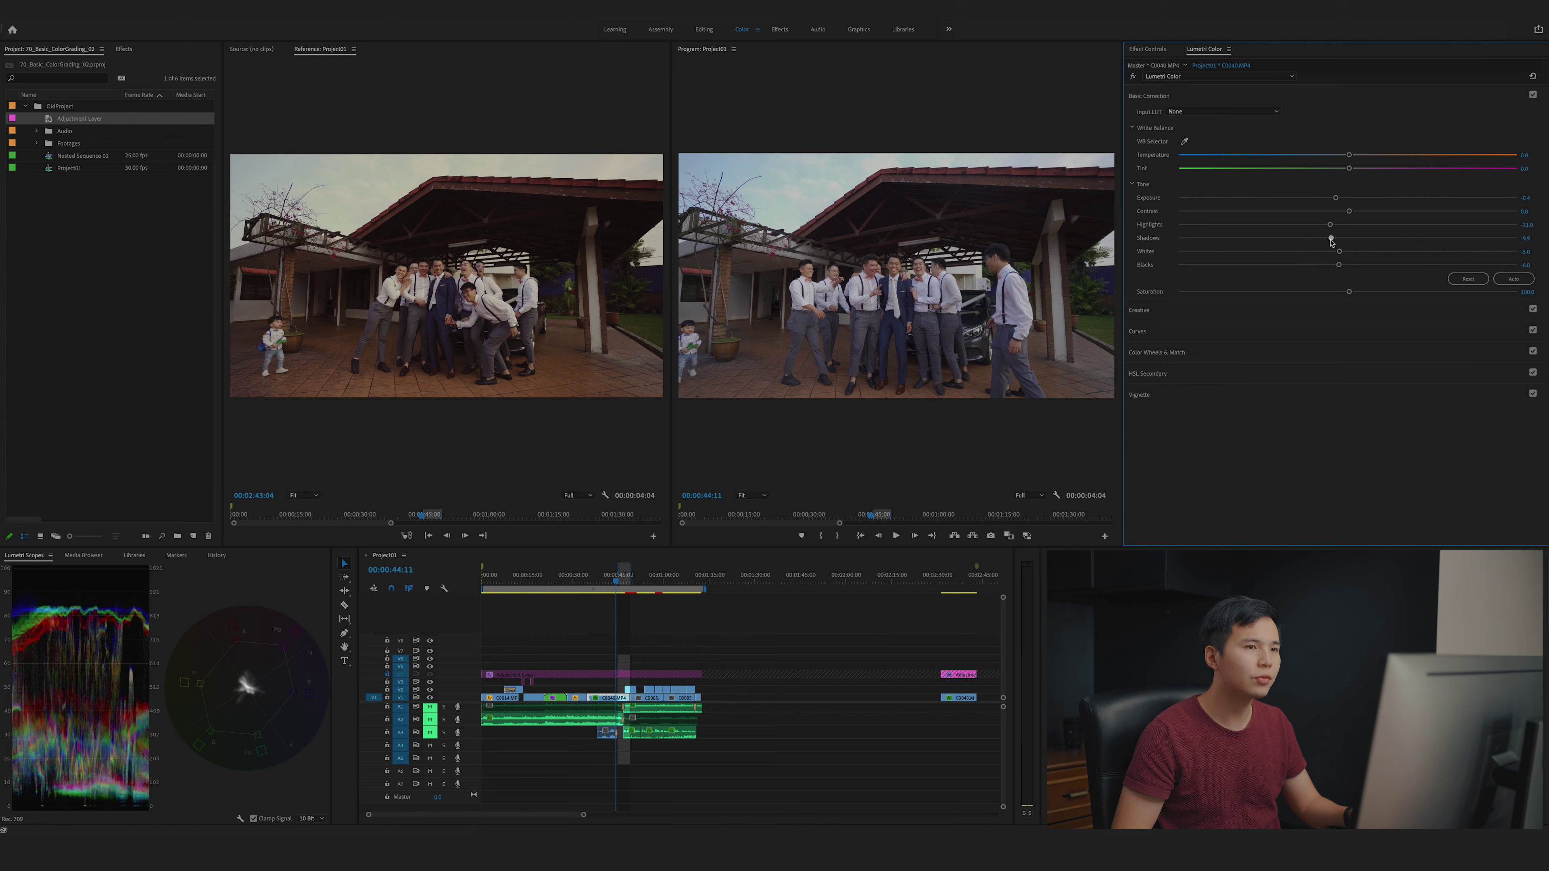
# Compare the group shot with and without the tone corrections by toggling the Lumetri bypass, and examine the scopes.
pyautogui.click(1133, 77)
pyautogui.click(1133, 77)
pyautogui.click(1133, 77)
pyautogui.click(1133, 77)
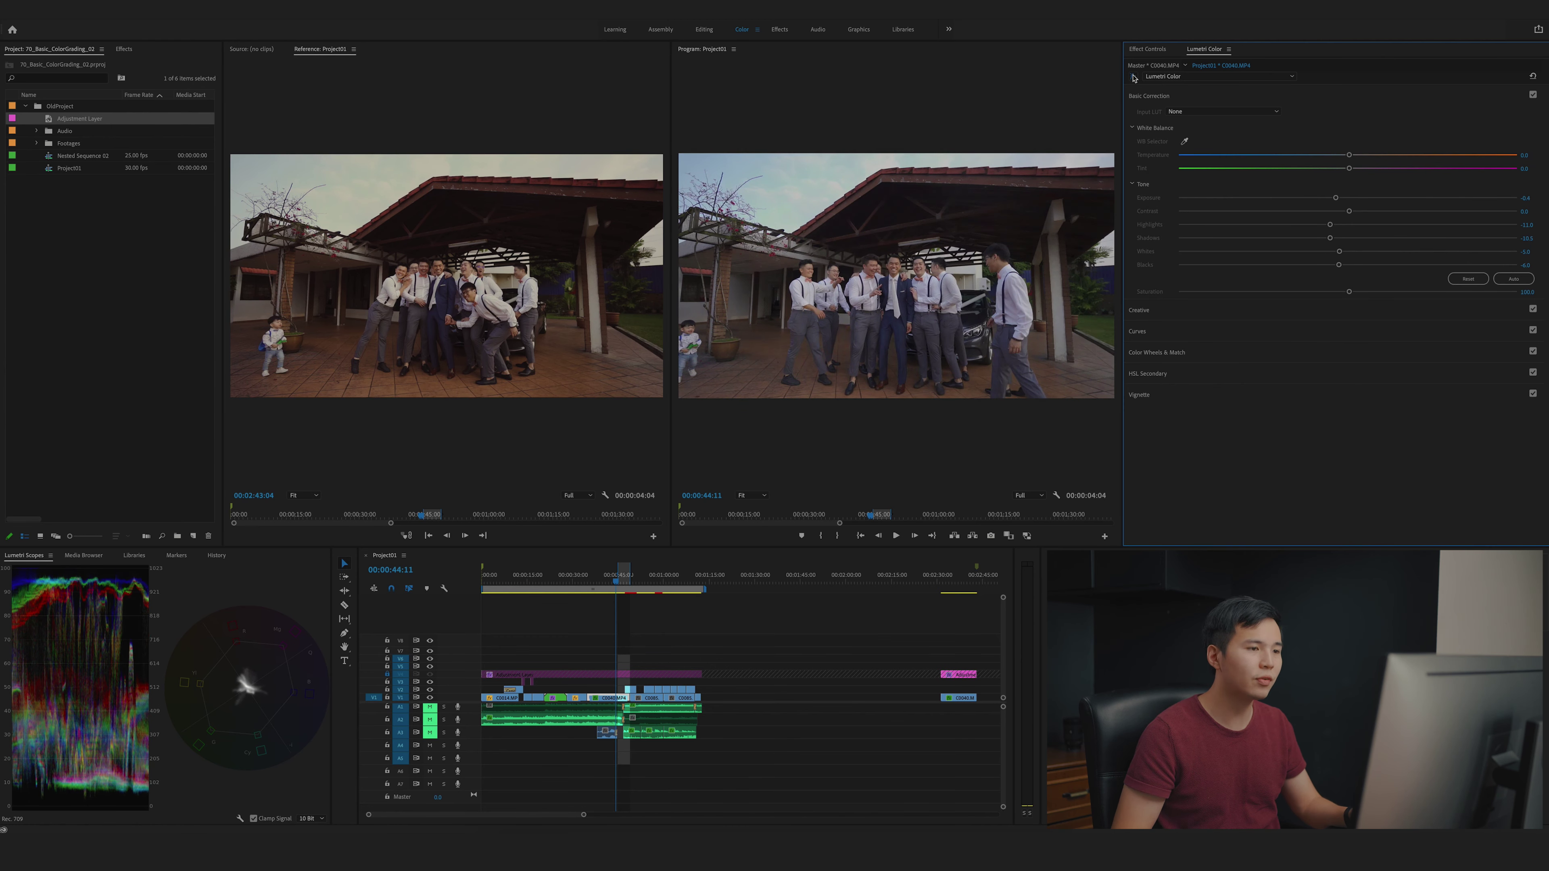
pyautogui.click(1133, 77)
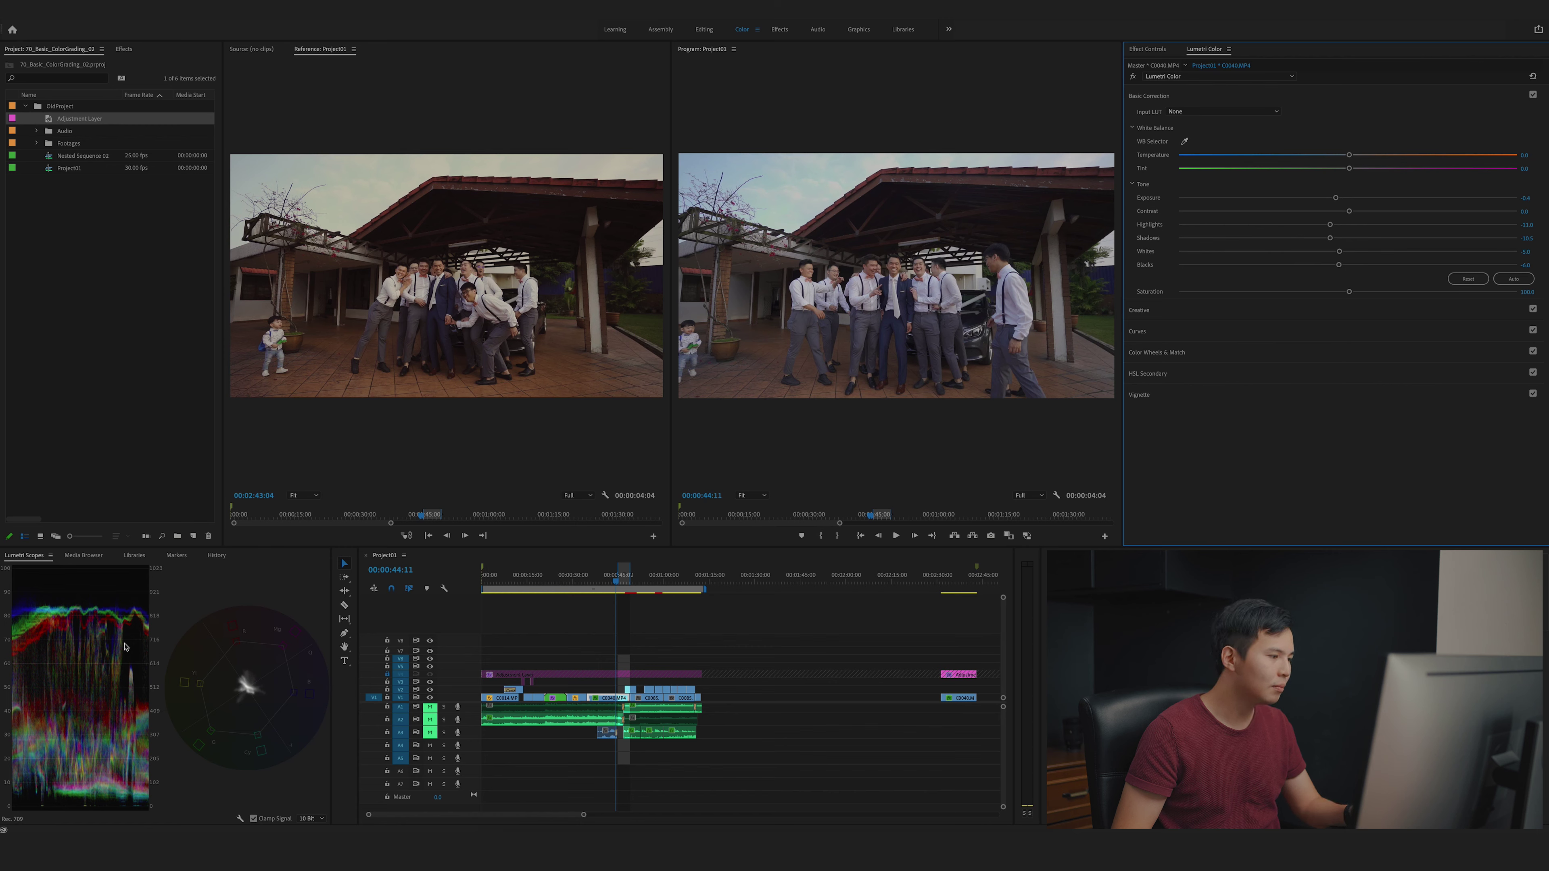
pyautogui.click(131, 695)
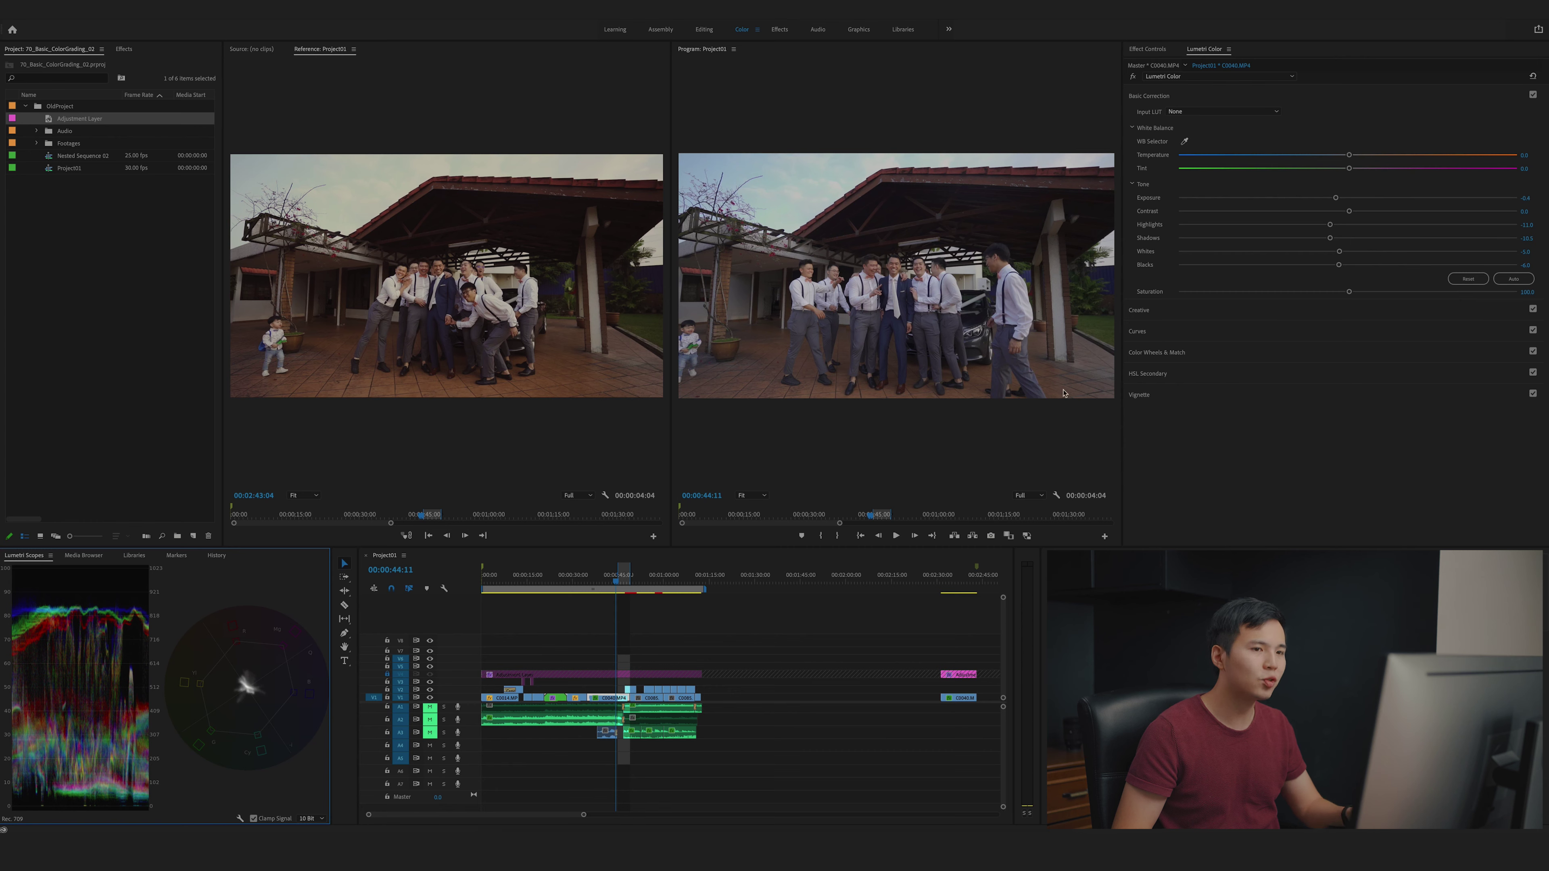
# Try white-balancing the shot by sampling a man's white shirt with the WB Selector, and undo it.
pyautogui.click(1350, 169)
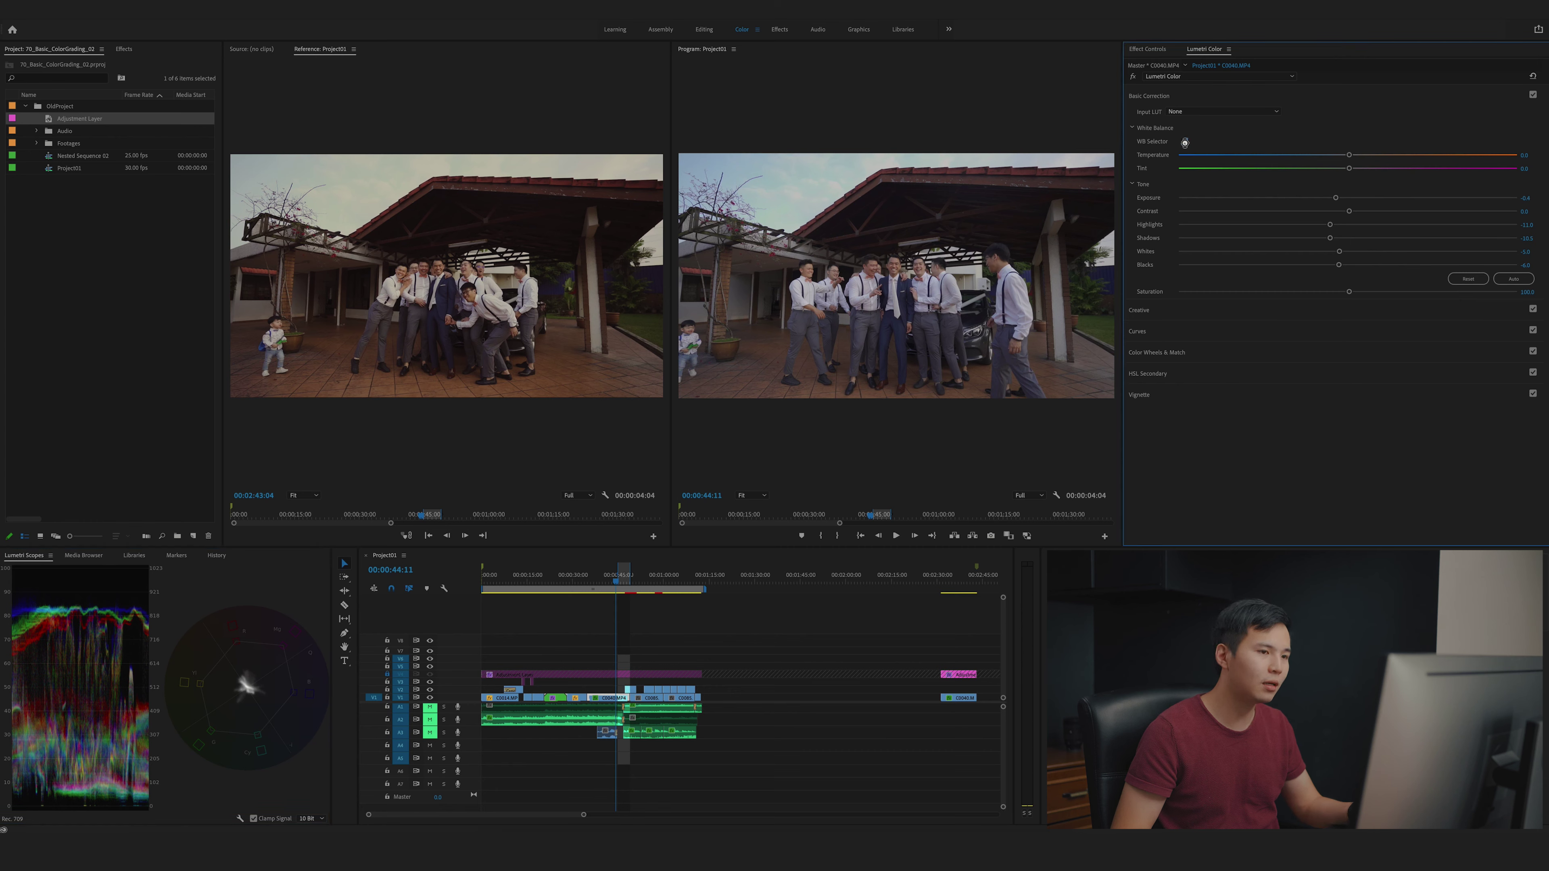
pyautogui.click(1014, 285)
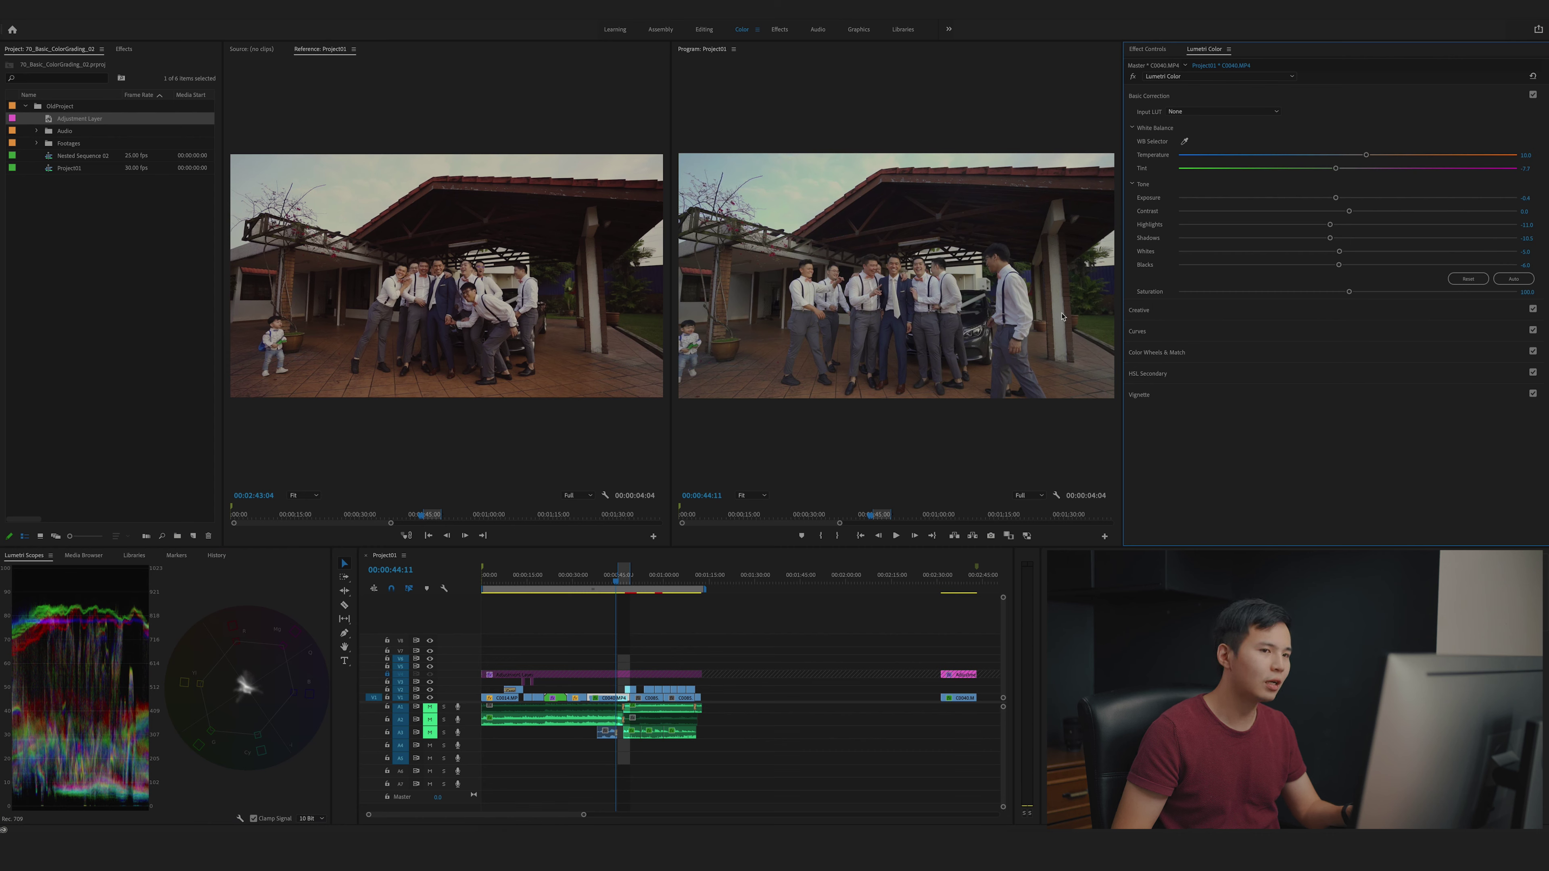
pyautogui.hotkey('ctrl', 'z')
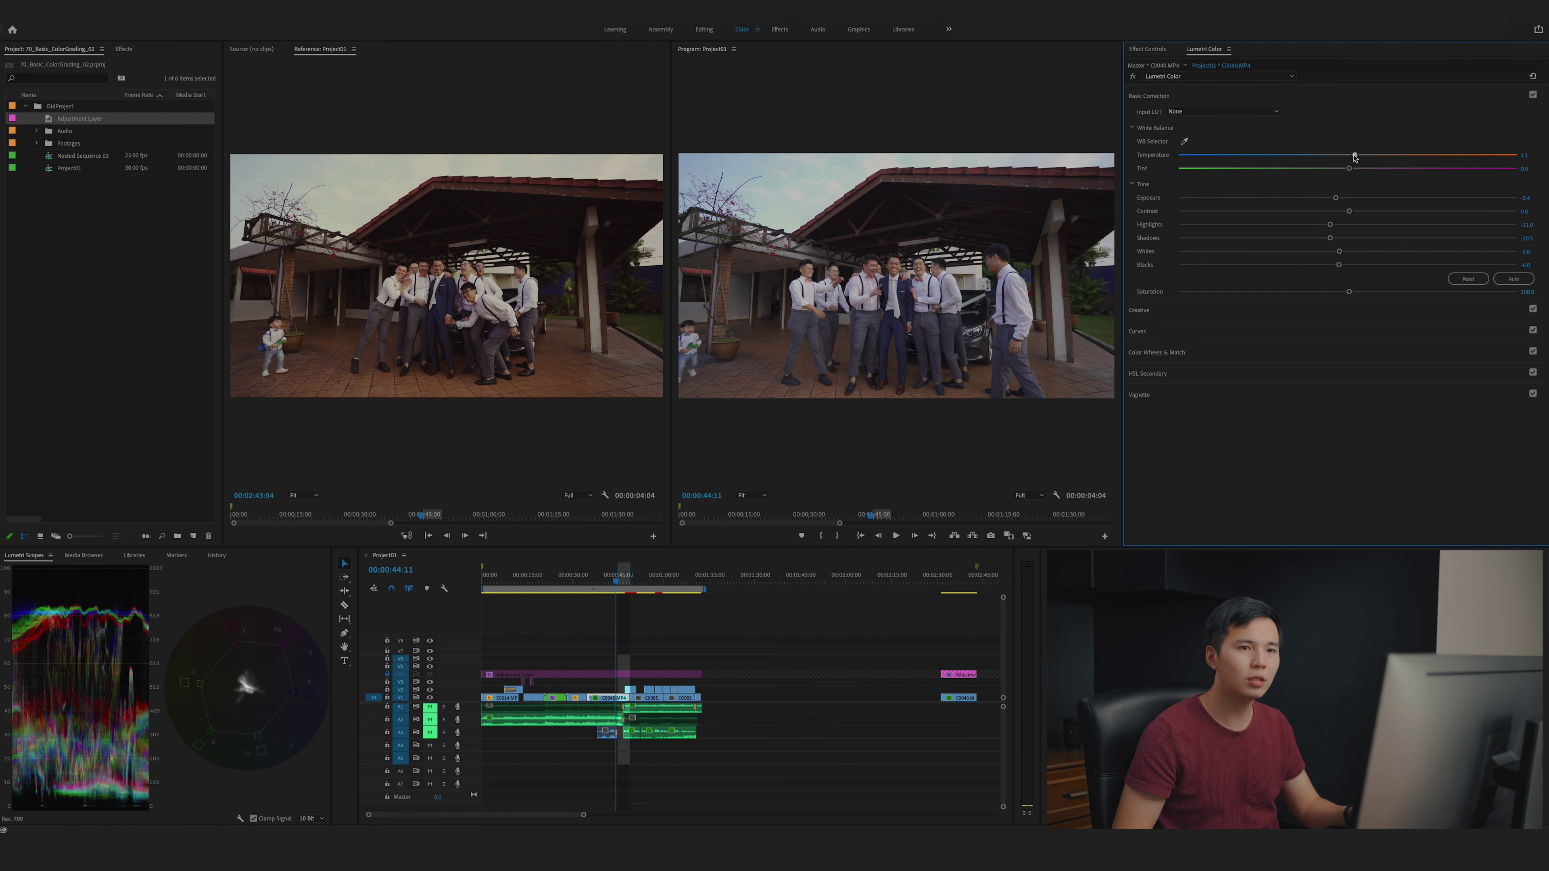
# Set the group shot's white balance to a temperature of 4 and a tint of -2.
pyautogui.click(1530, 168)
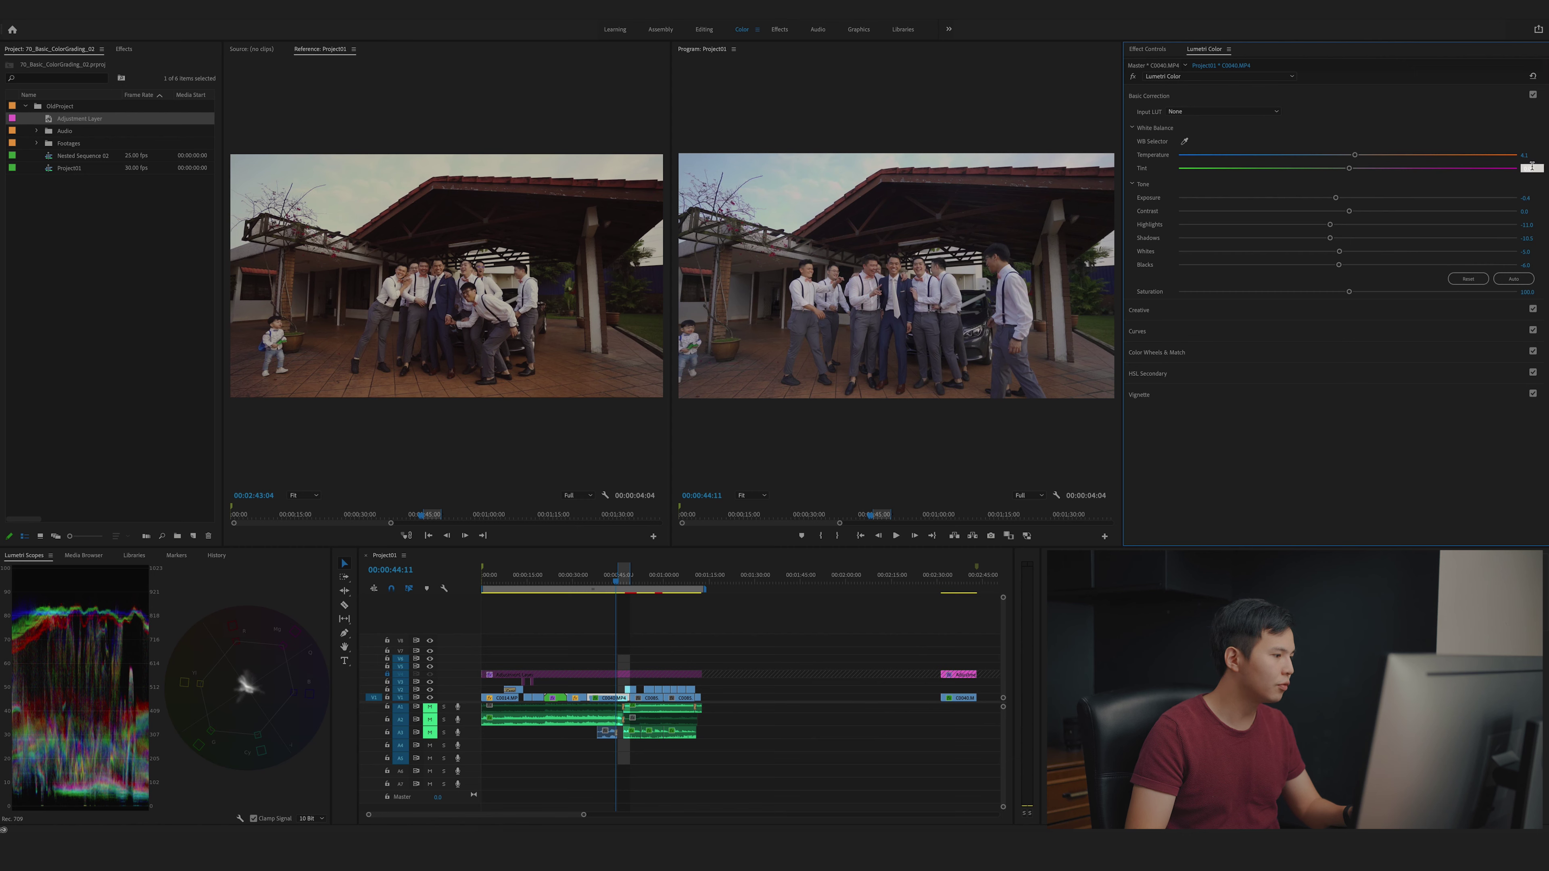
pyautogui.write('-4')
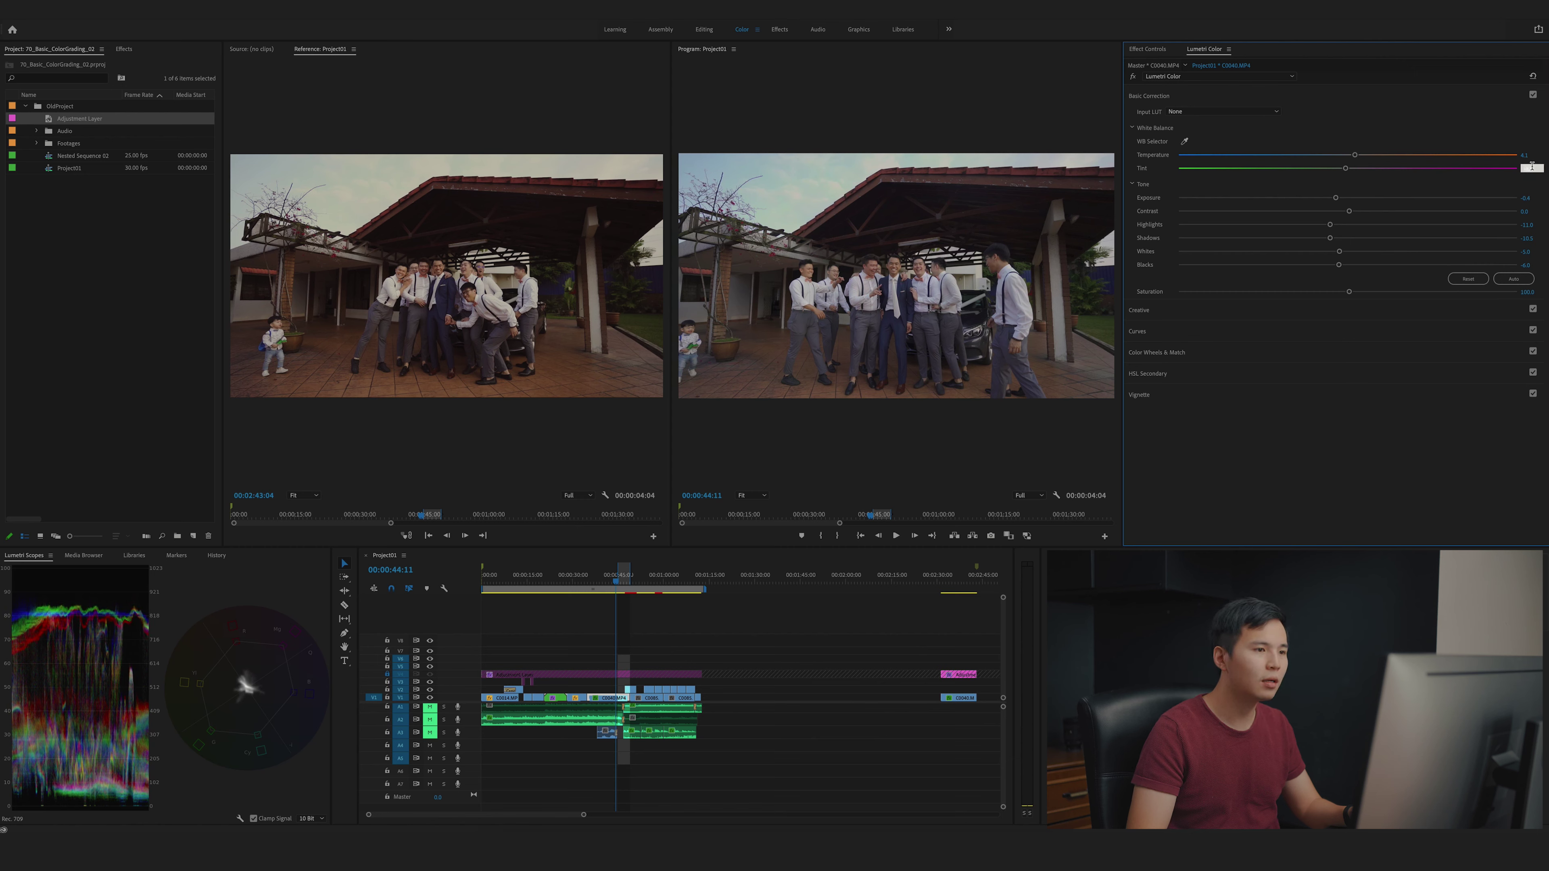
pyautogui.press('Return')
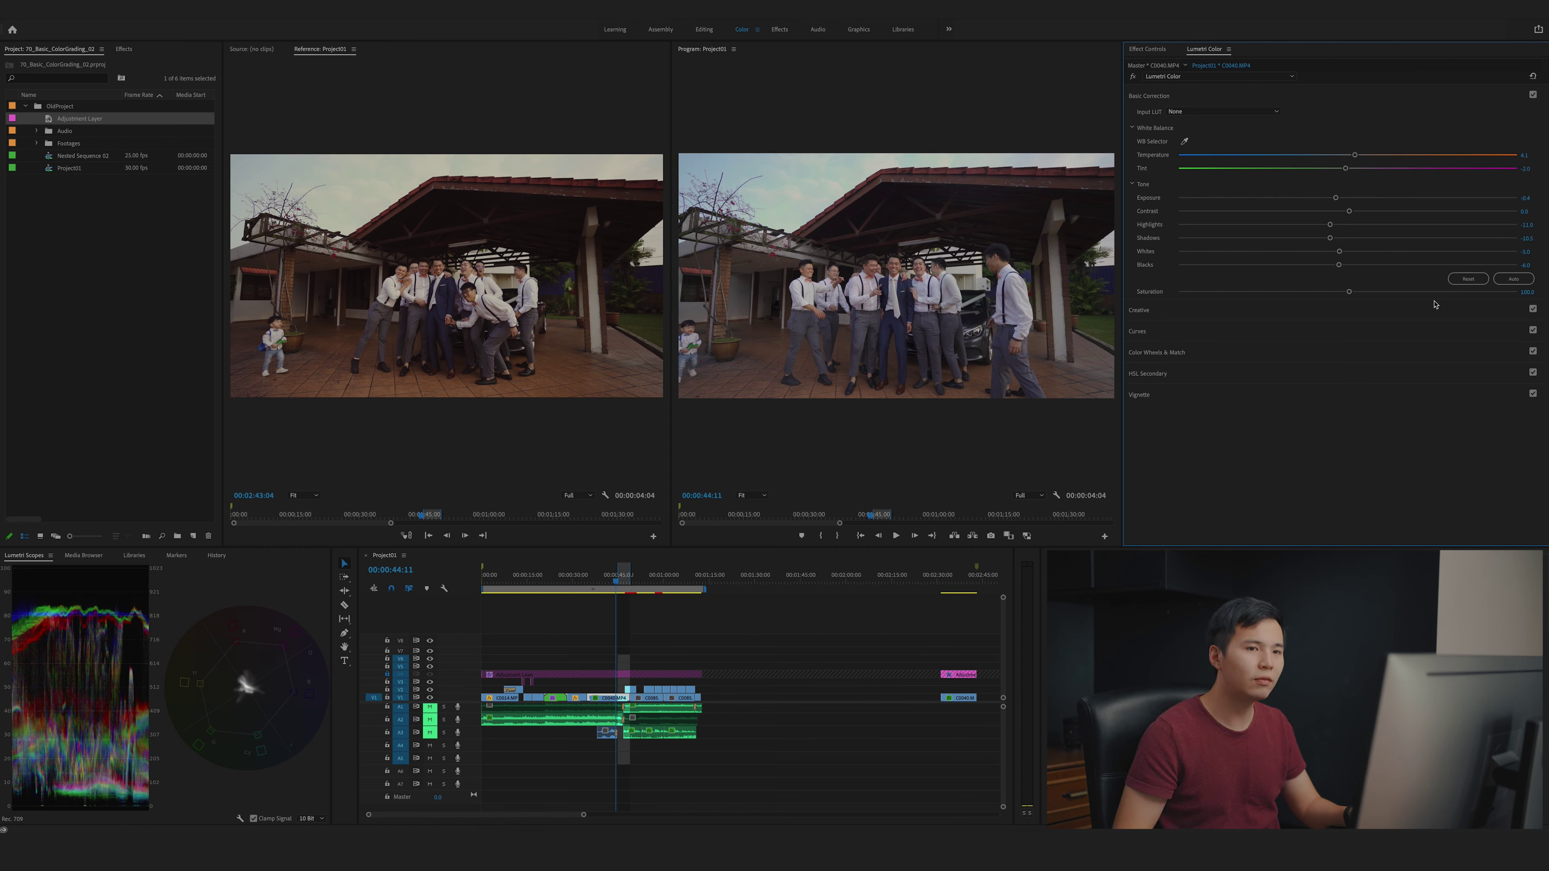
pyautogui.click(1529, 154)
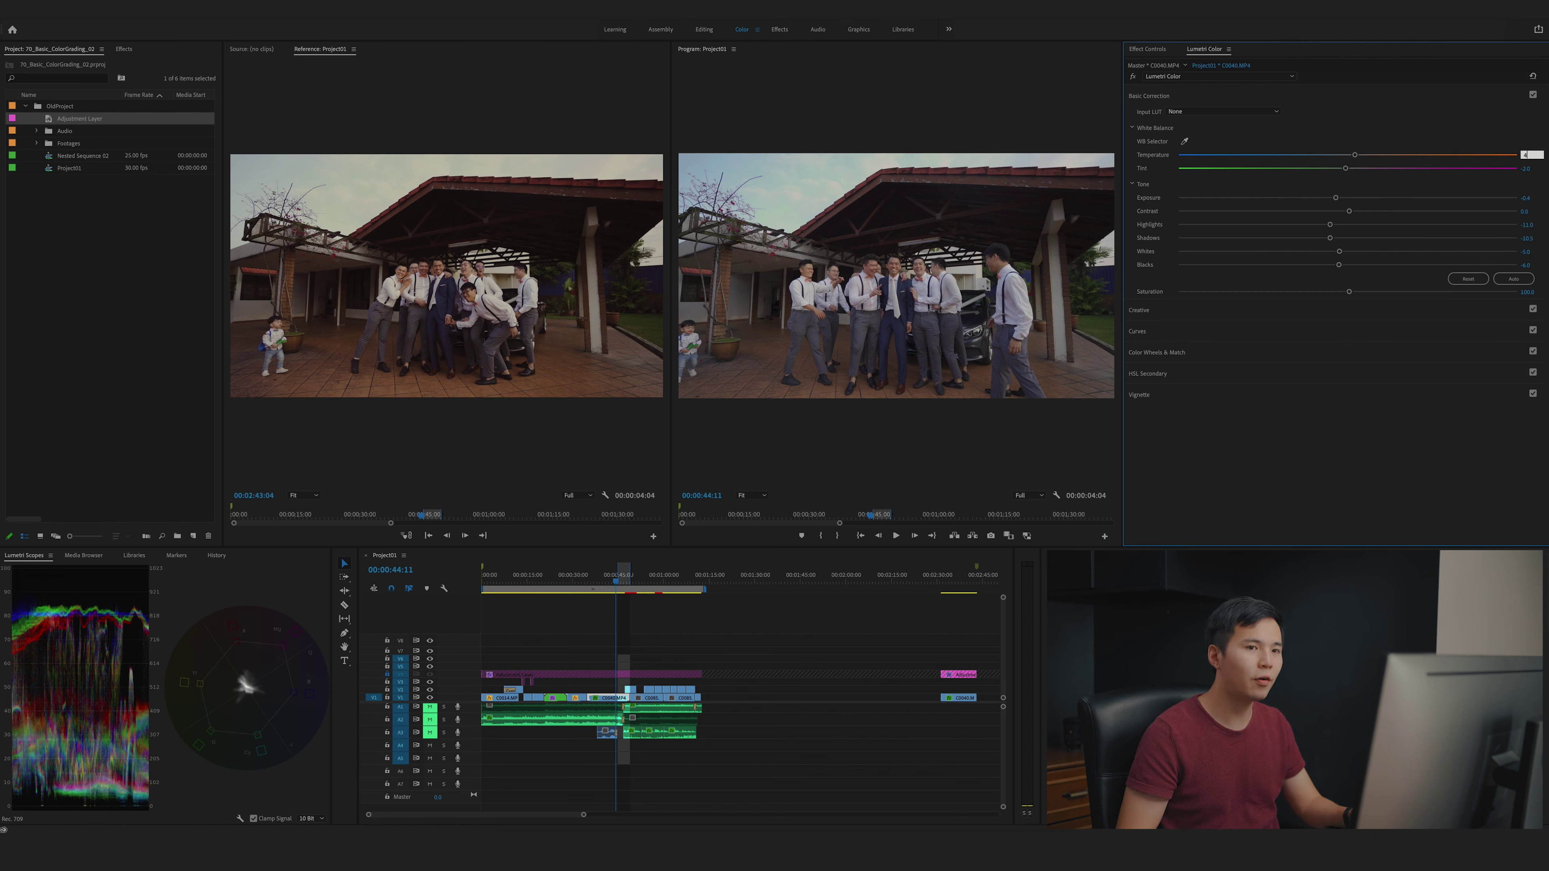
pyautogui.press('Return')
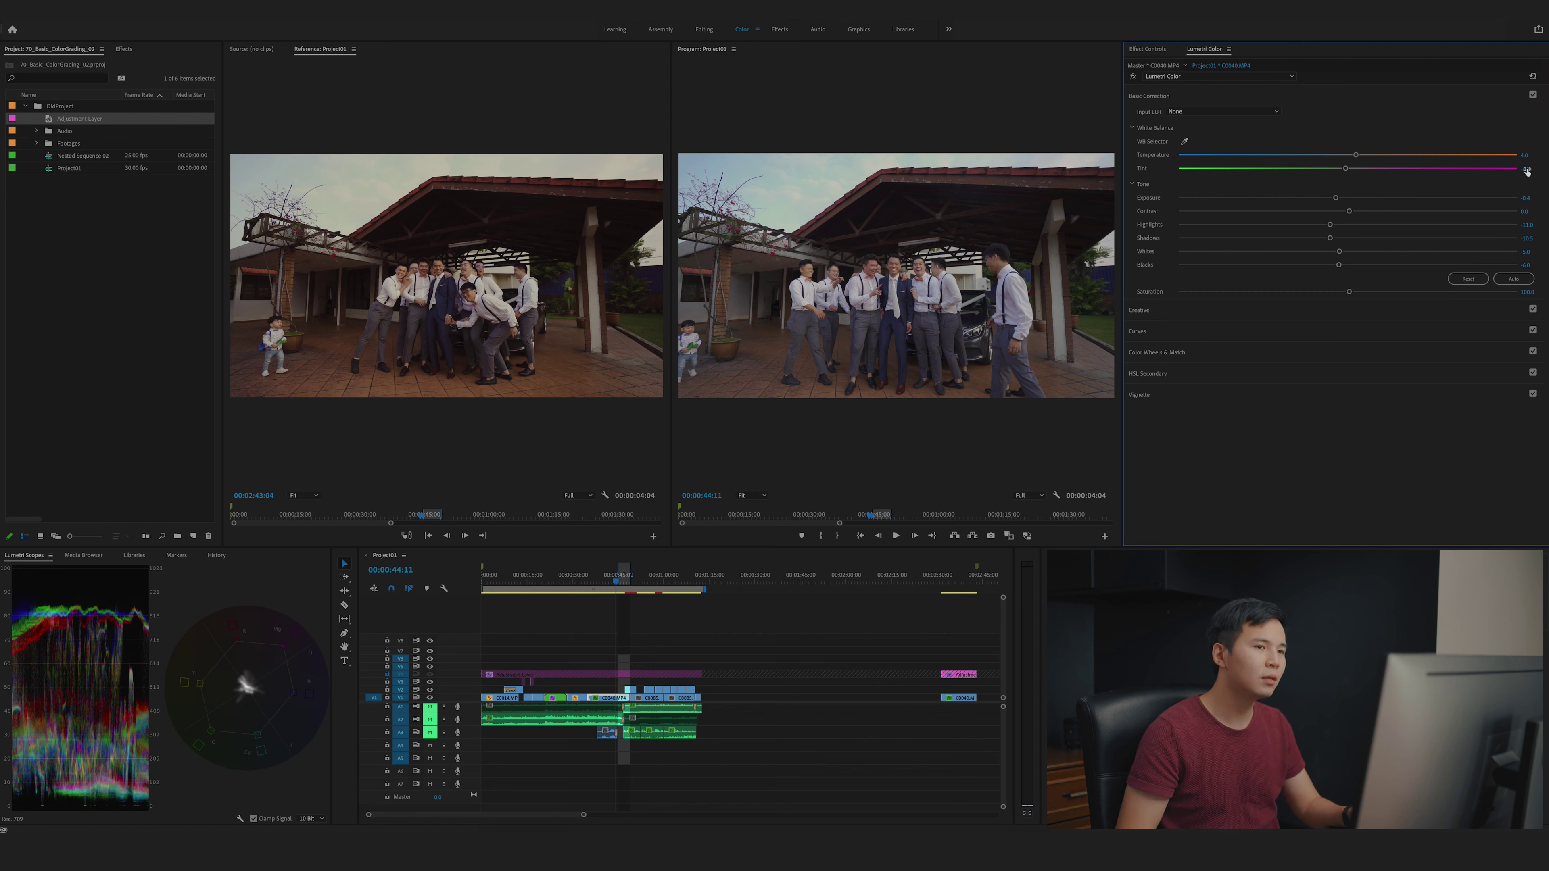
# Toggle the Lumetri correction off and on to compare the white-balanced shot with the original.
pyautogui.click(1133, 77)
pyautogui.click(1133, 77)
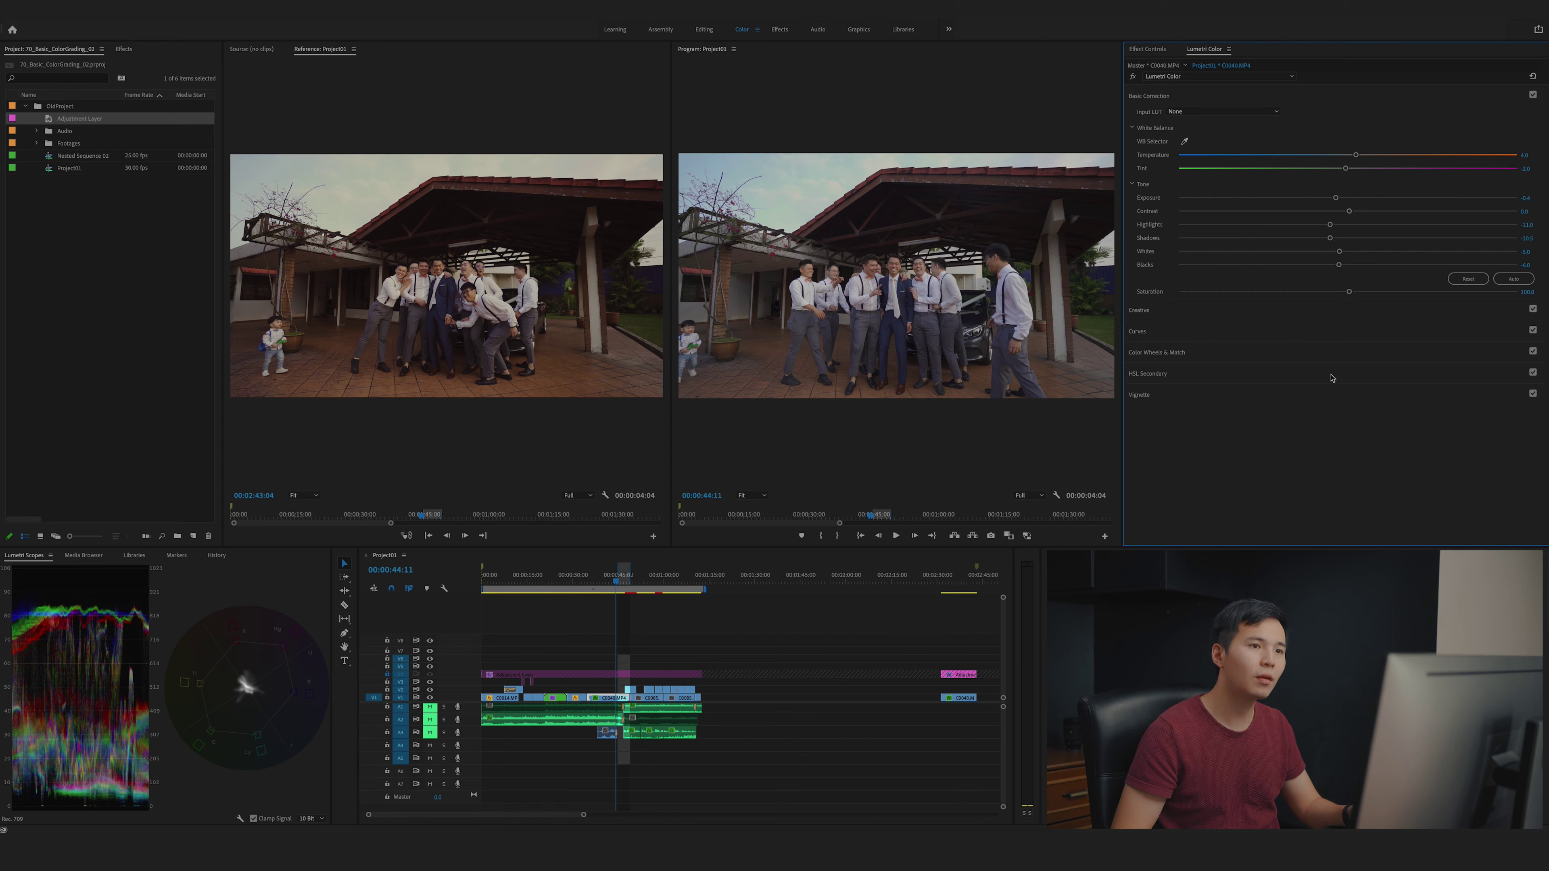
pyautogui.click(1134, 77)
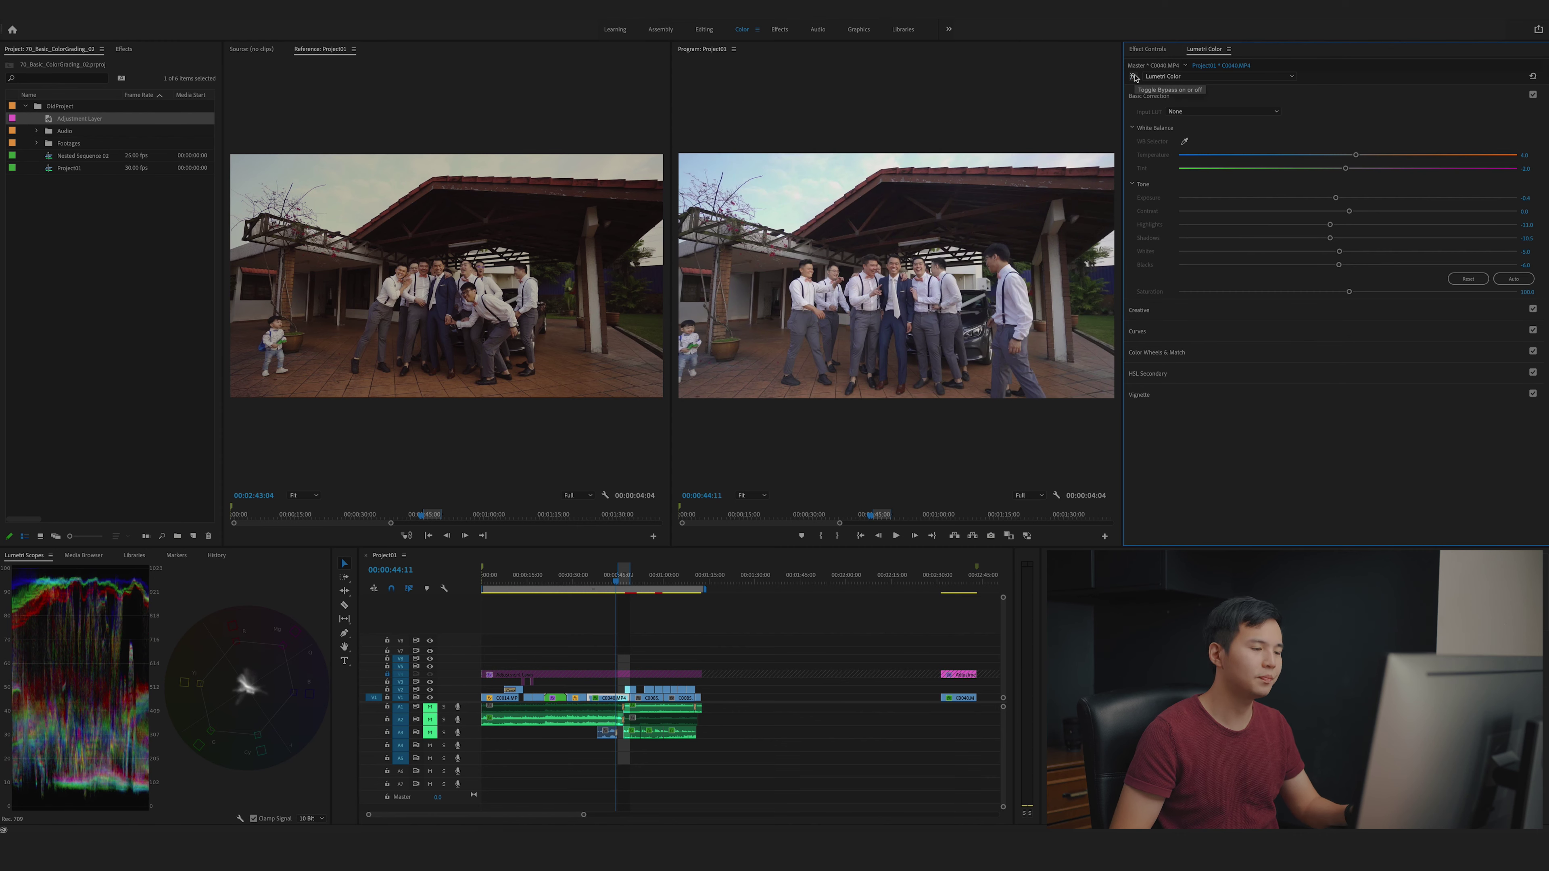
pyautogui.click(1133, 77)
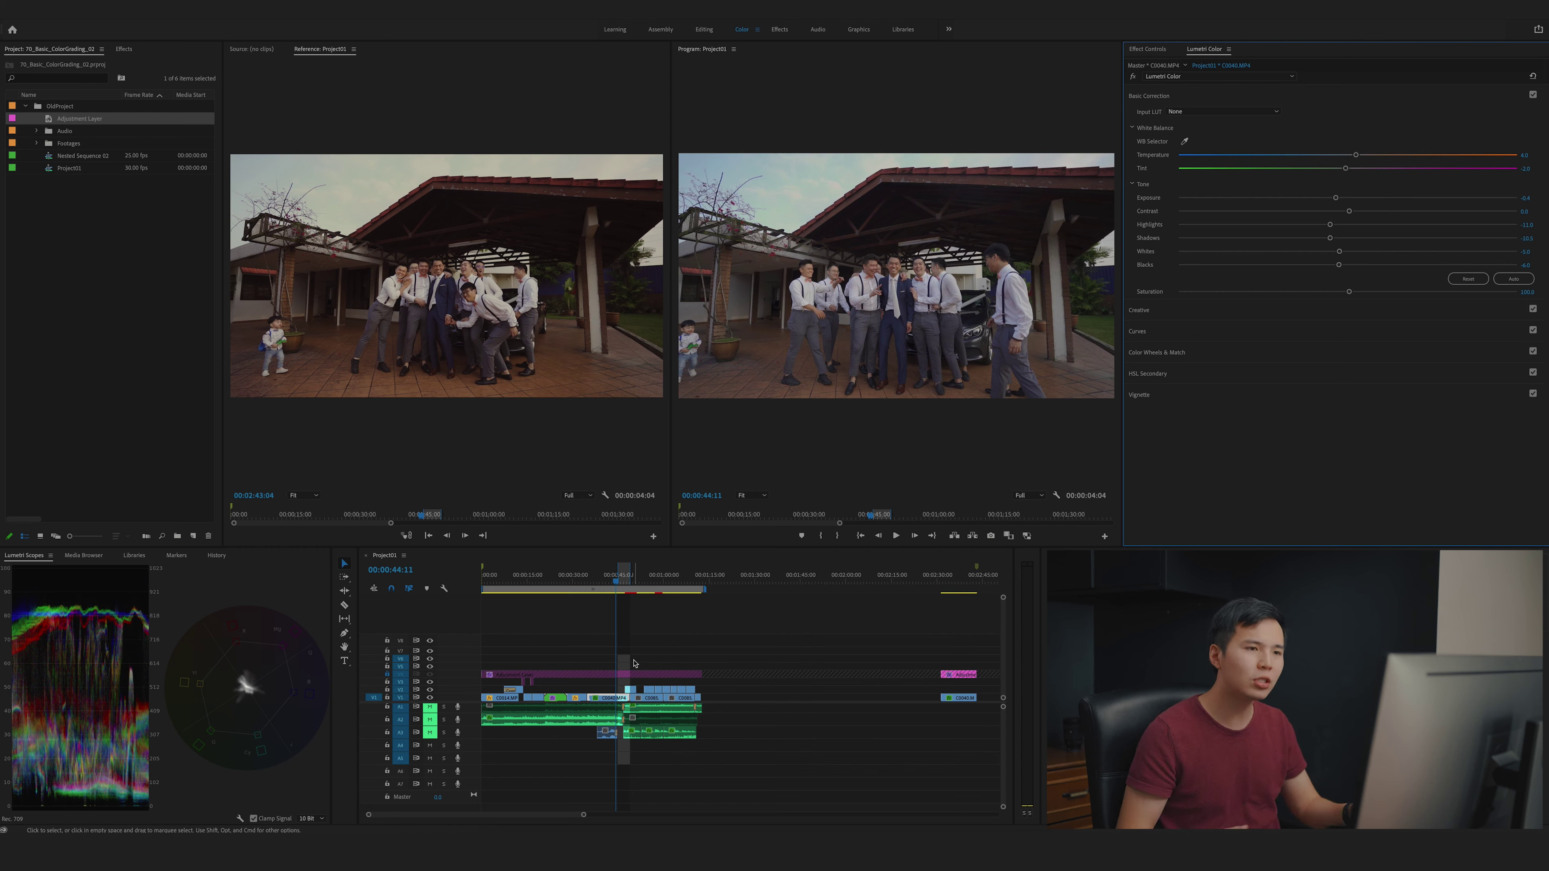
# Add a second Lumetri Color effect from the effects library to the group shot clip, and select the first Lumetri Color effect.
pyautogui.click(1147, 49)
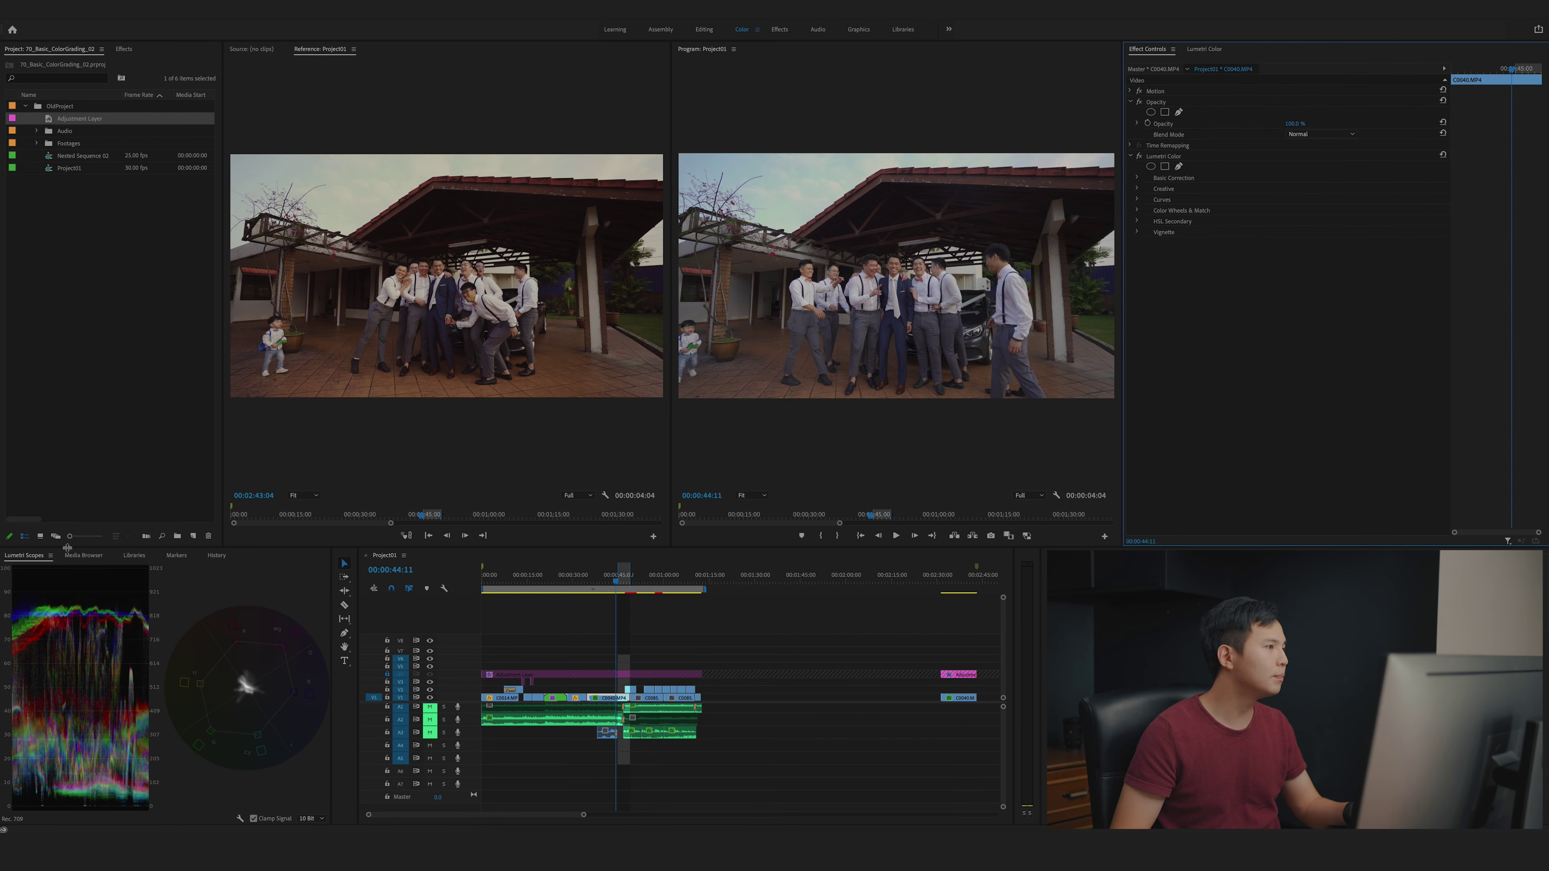
pyautogui.click(123, 49)
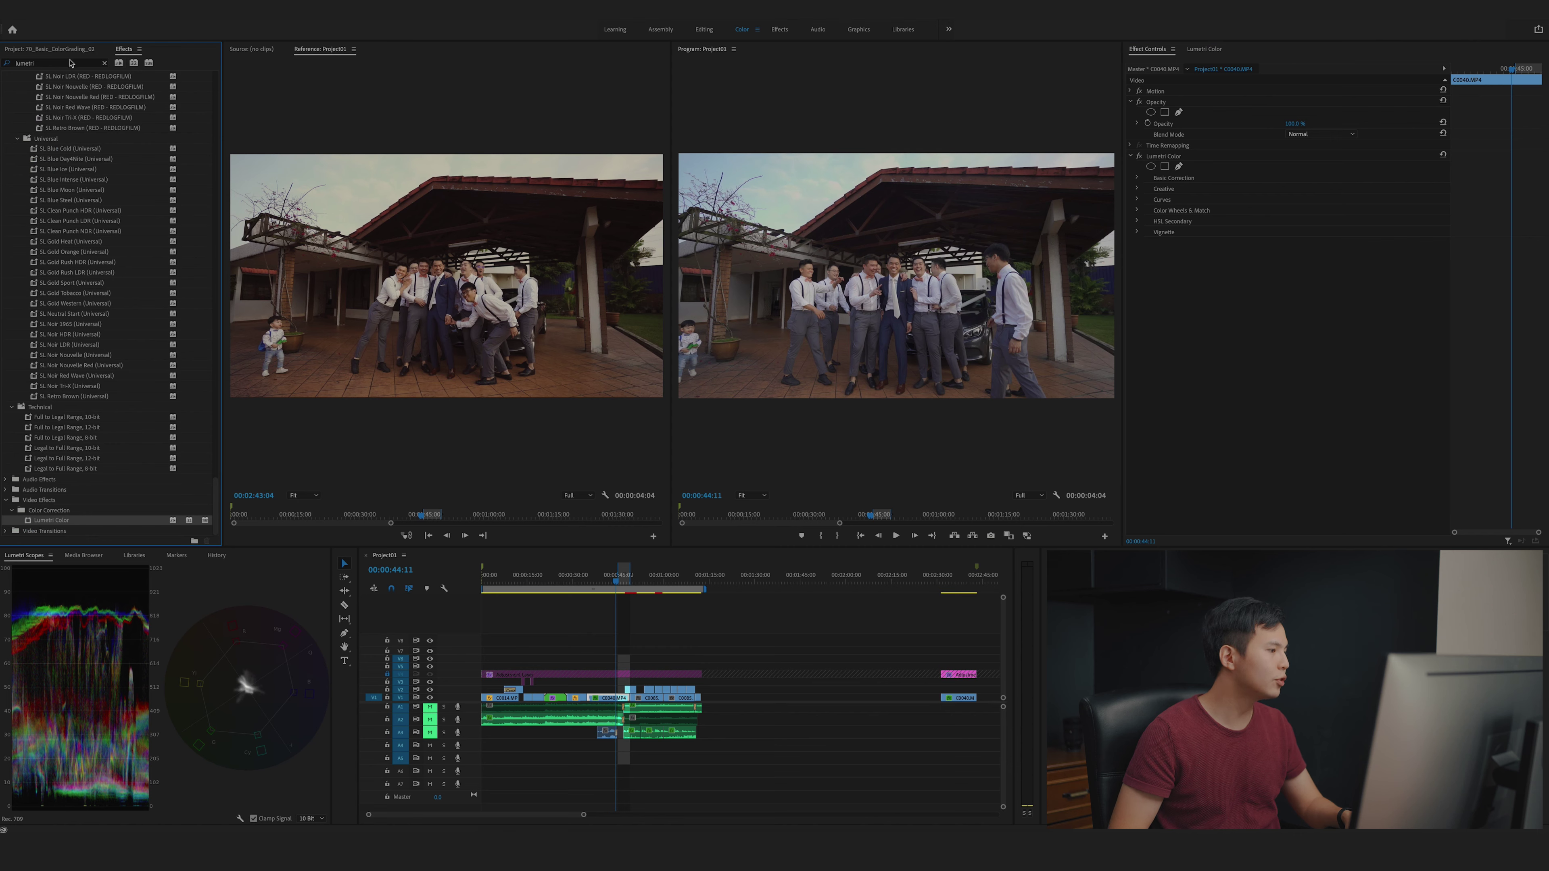
pyautogui.click(71, 63)
pyautogui.moveTo(41, 522); pyautogui.dragTo(1233, 420)
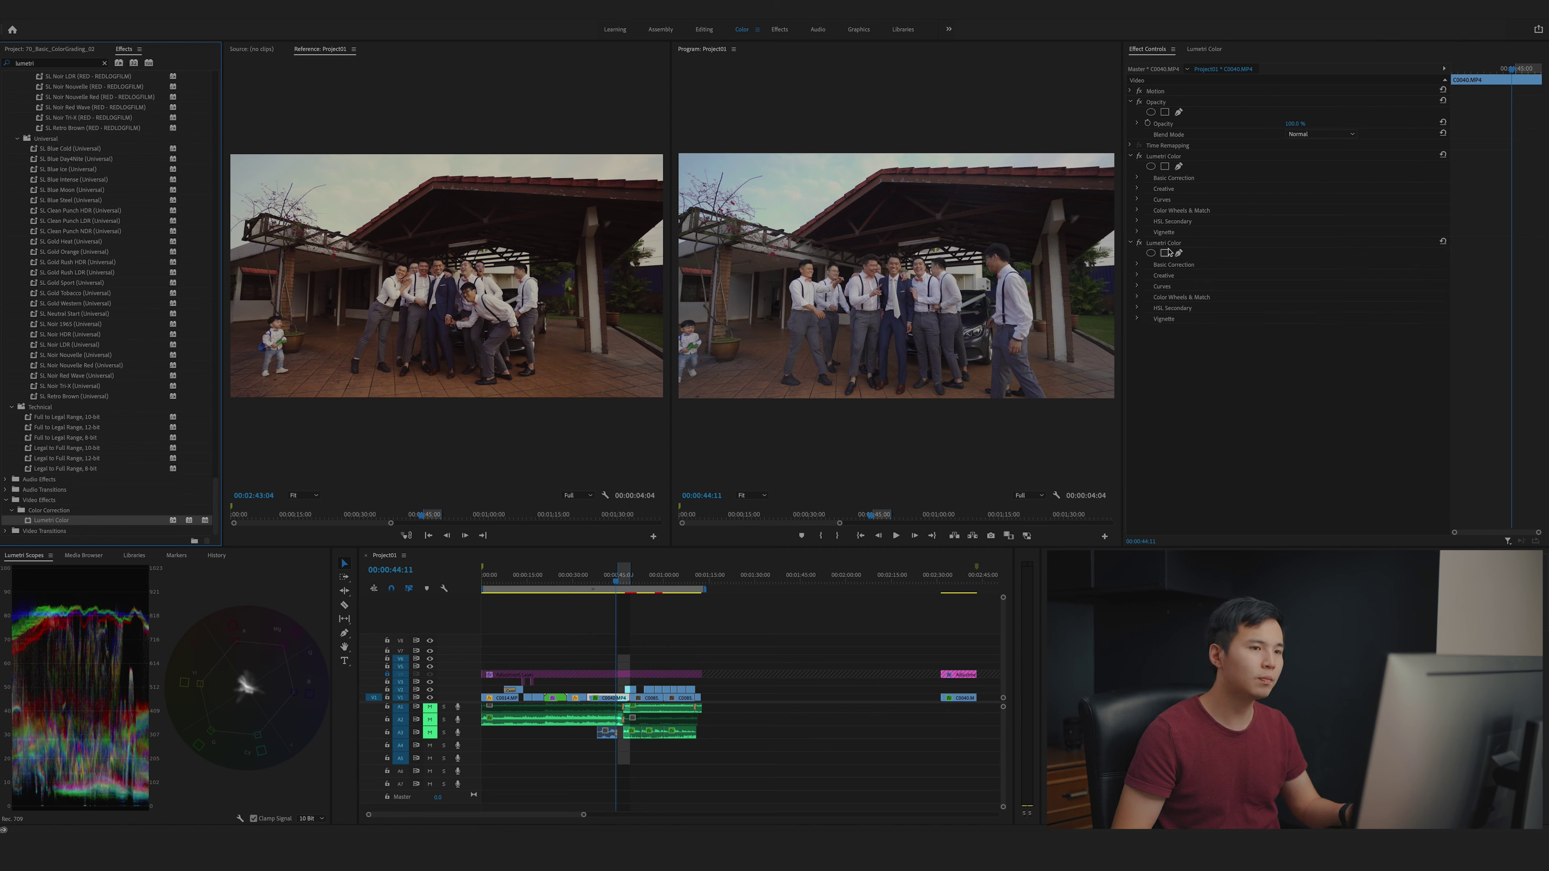
pyautogui.click(1193, 157)
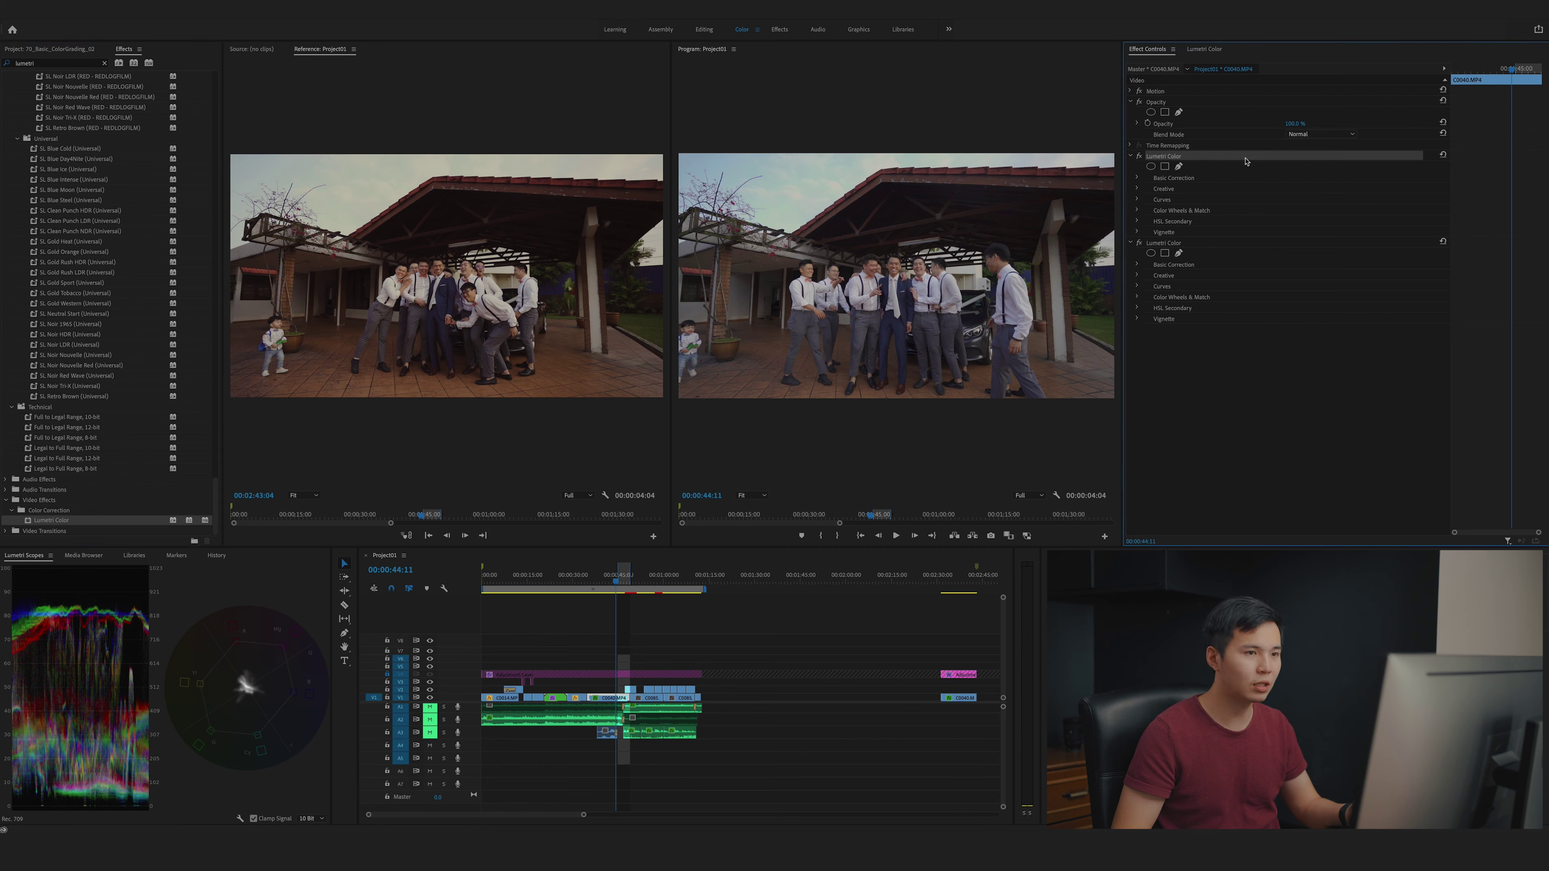
# Remove the second Lumetri Color effect from the group shot clip, and delete the old disabled adjustment layer above the main edit.
pyautogui.click(1169, 244)
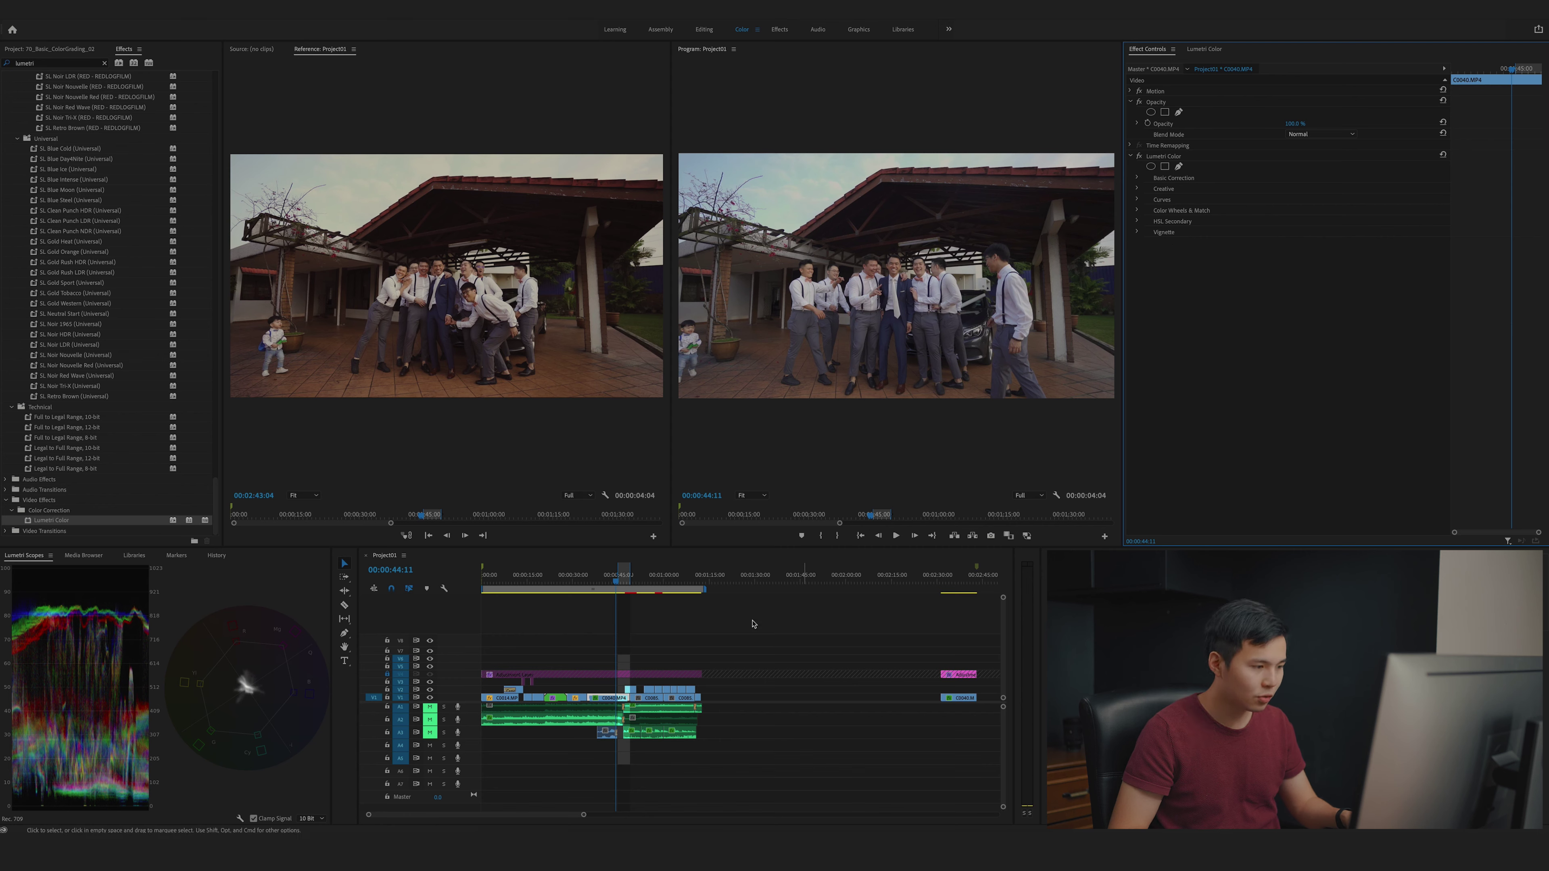
pyautogui.click(592, 660)
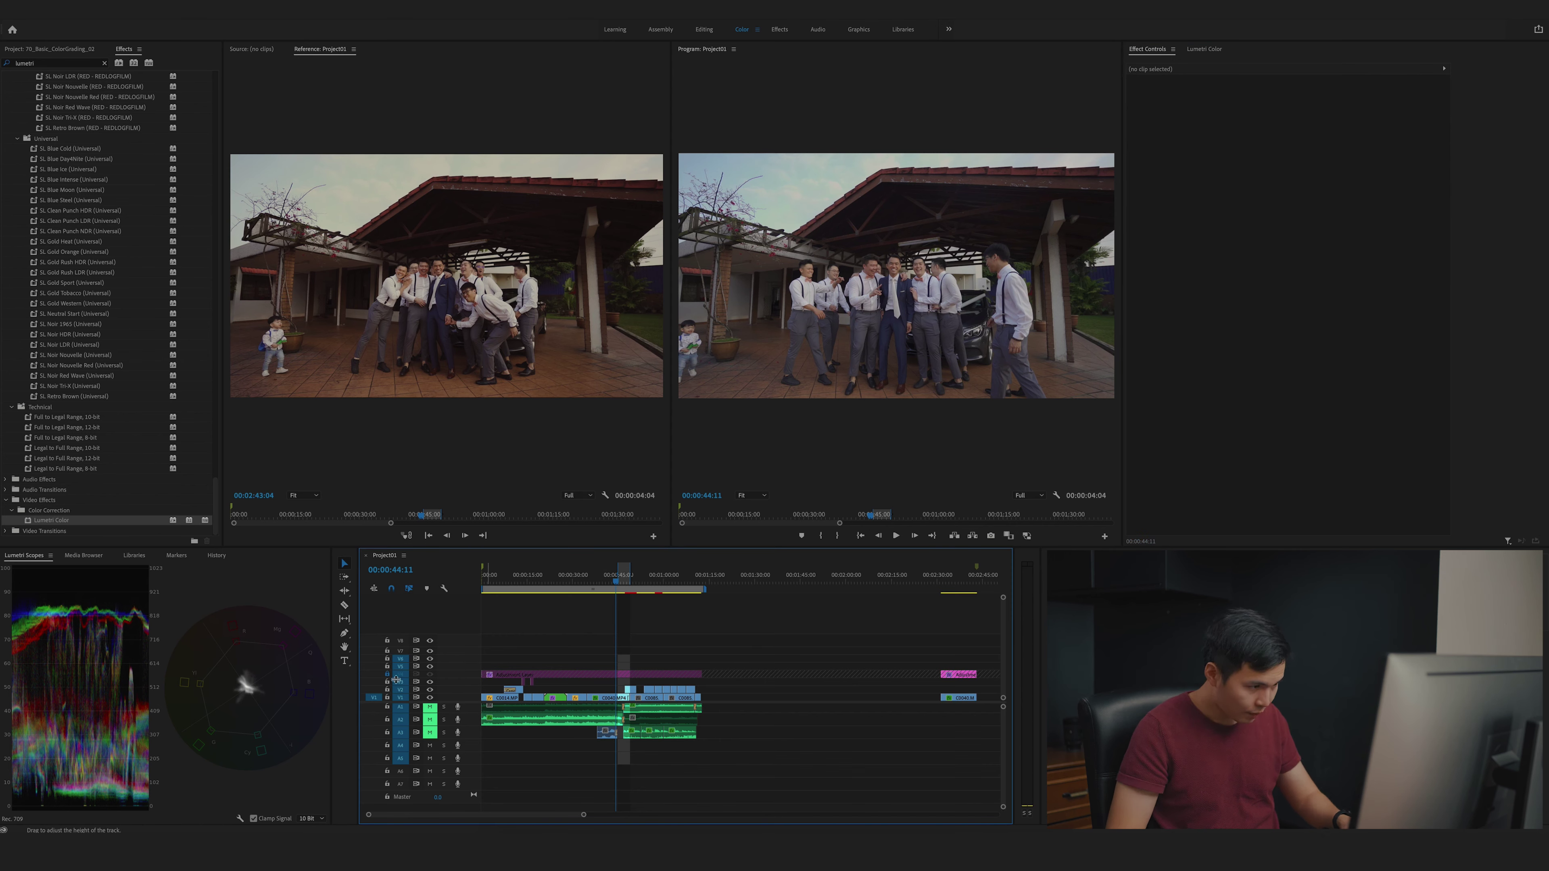
pyautogui.click(586, 674)
pyautogui.press('Delete')
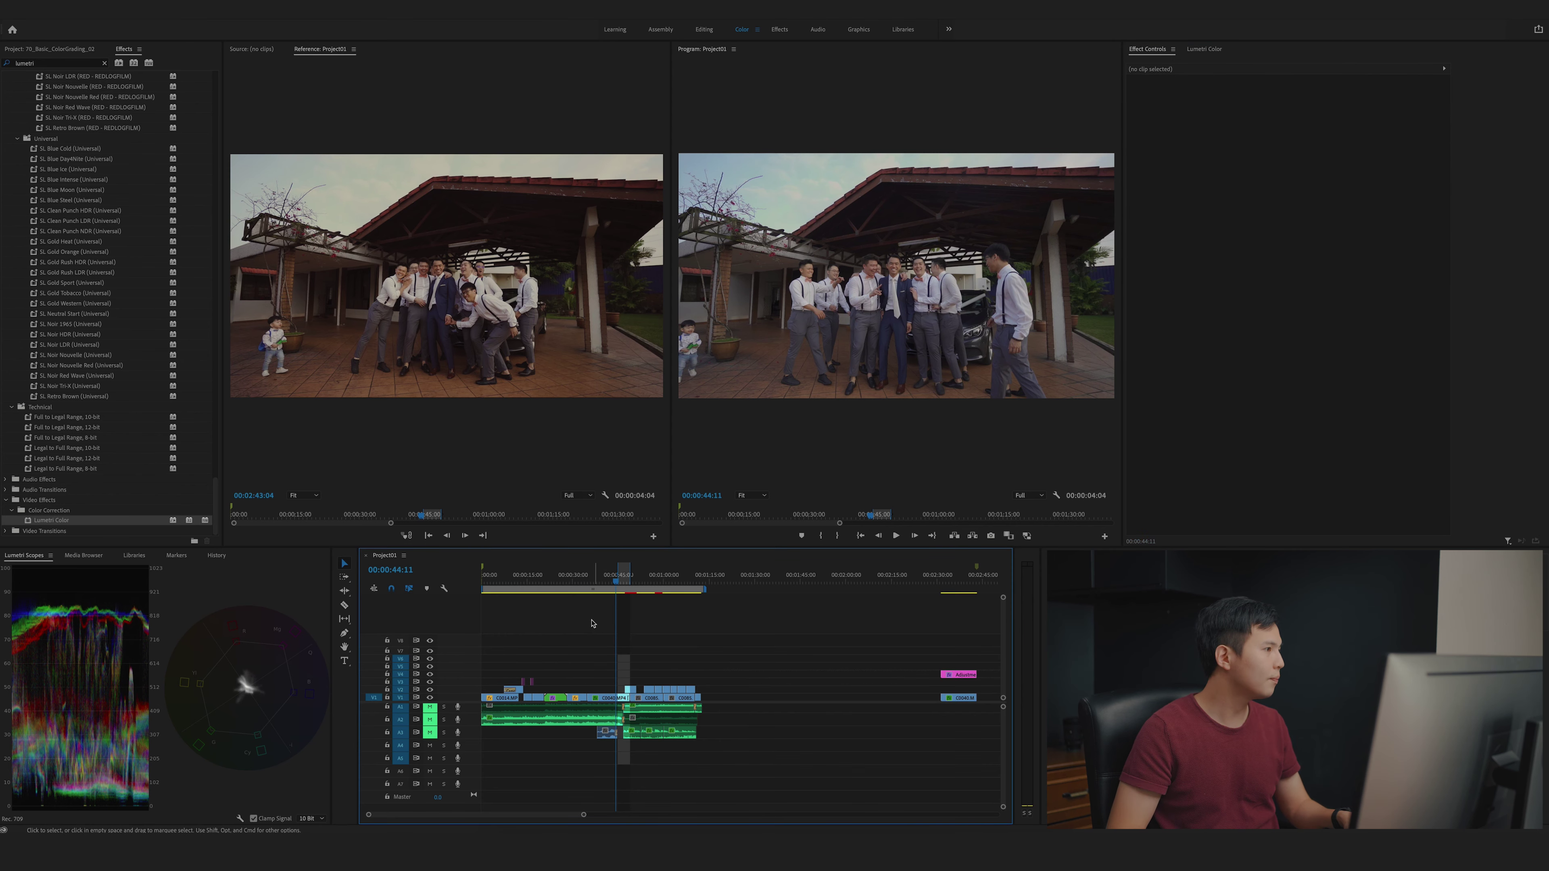
# Place the project's Adjustment Layer above the clips, spanning the whole main edit from the start of the sequence.
pyautogui.hotkey('shift', '1')
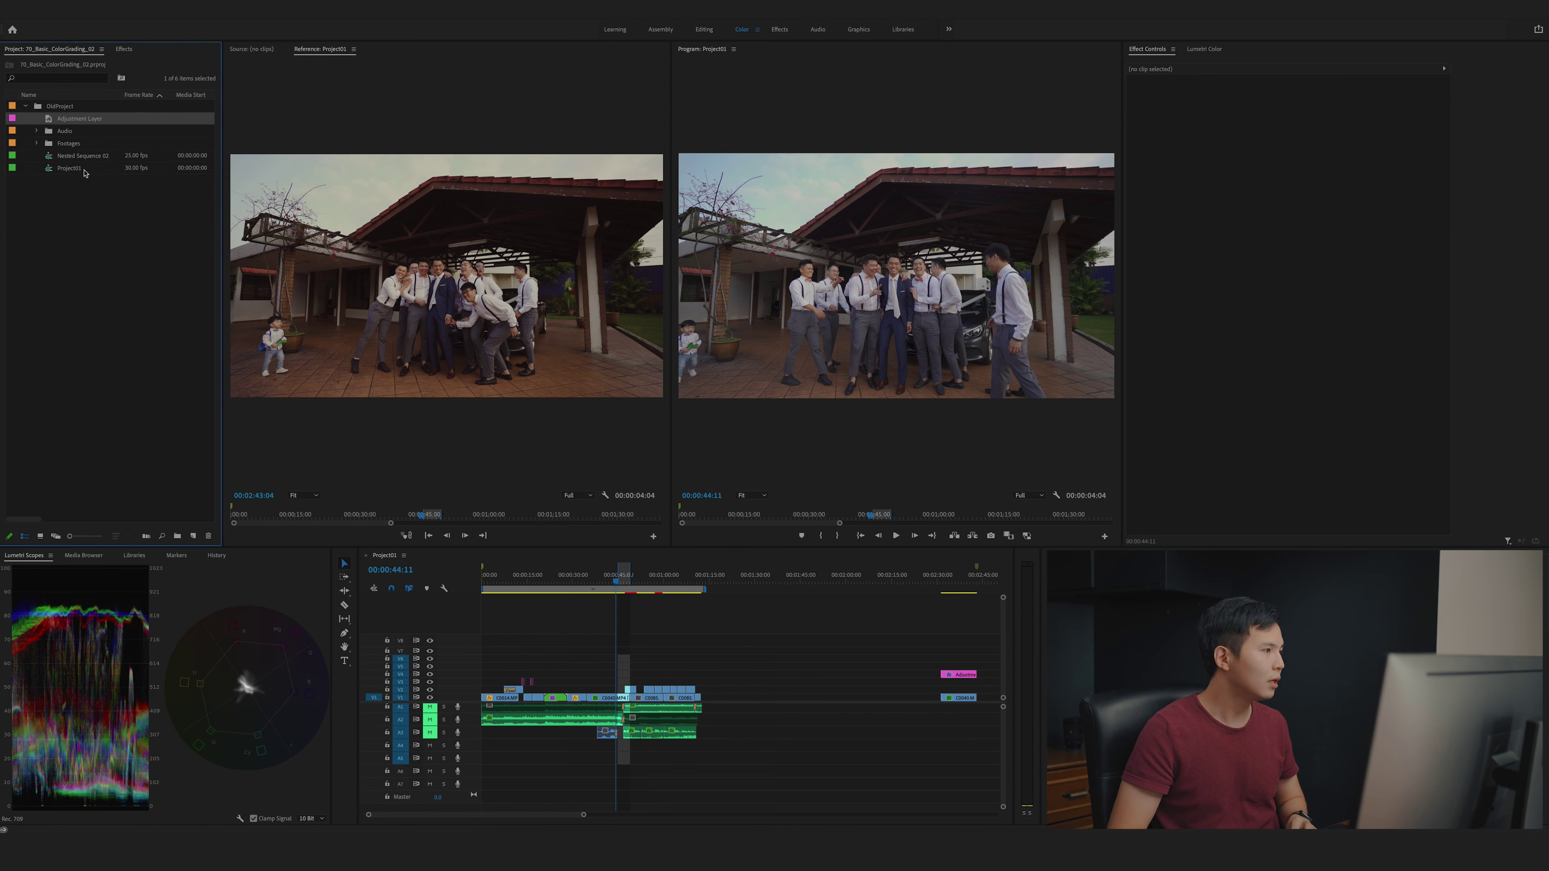
pyautogui.moveTo(600, 616); pyautogui.dragTo(482, 673)
pyautogui.click(566, 676)
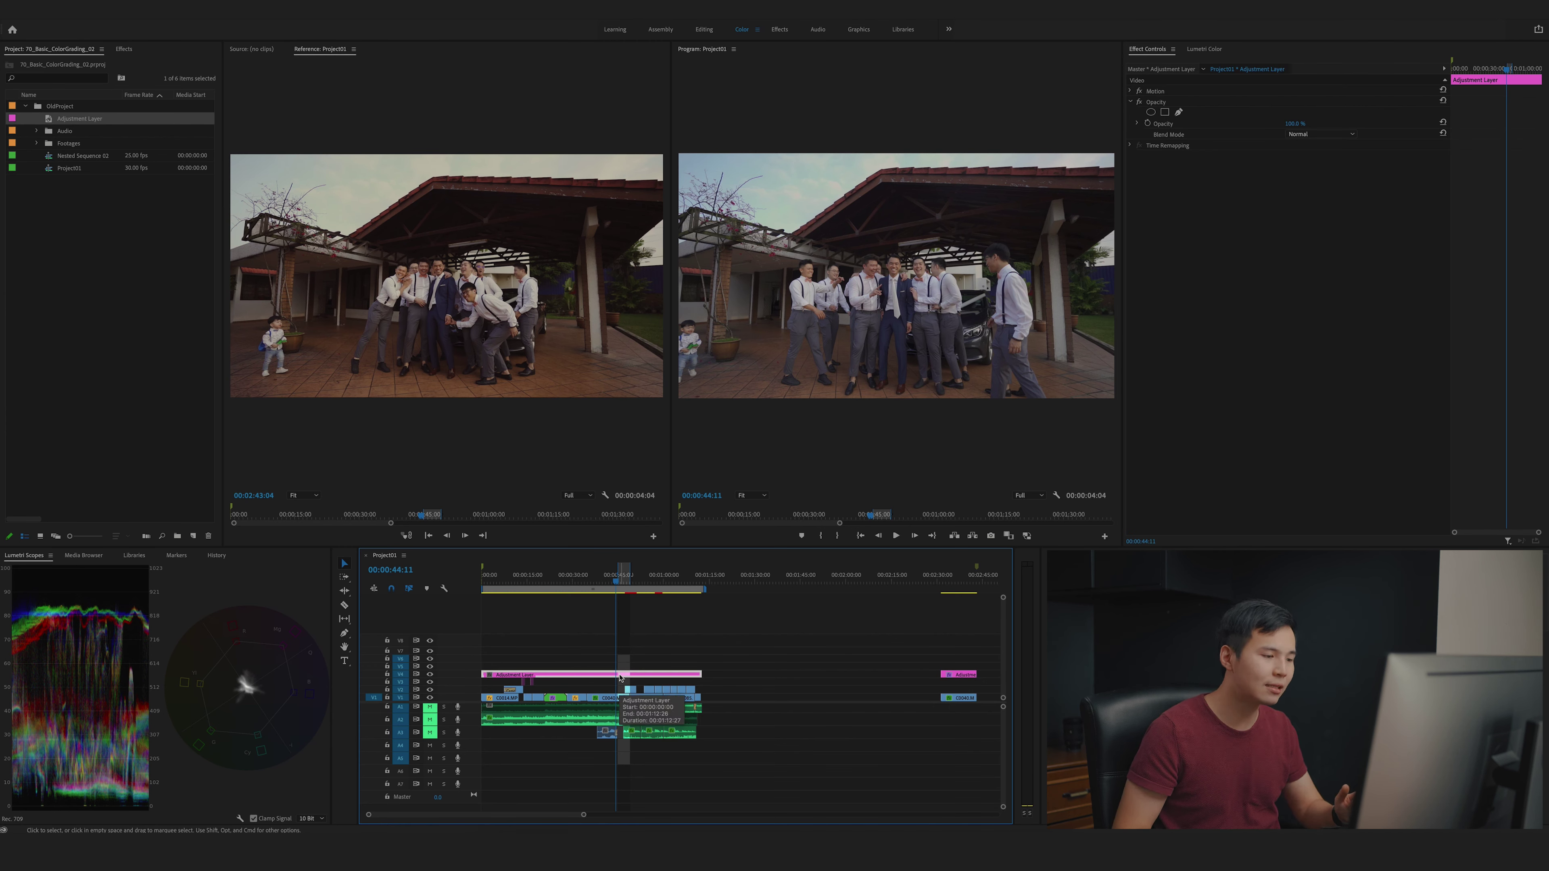
# Compare the effects applied to the group shot clip with those on the new adjustment layer.
pyautogui.click(607, 699)
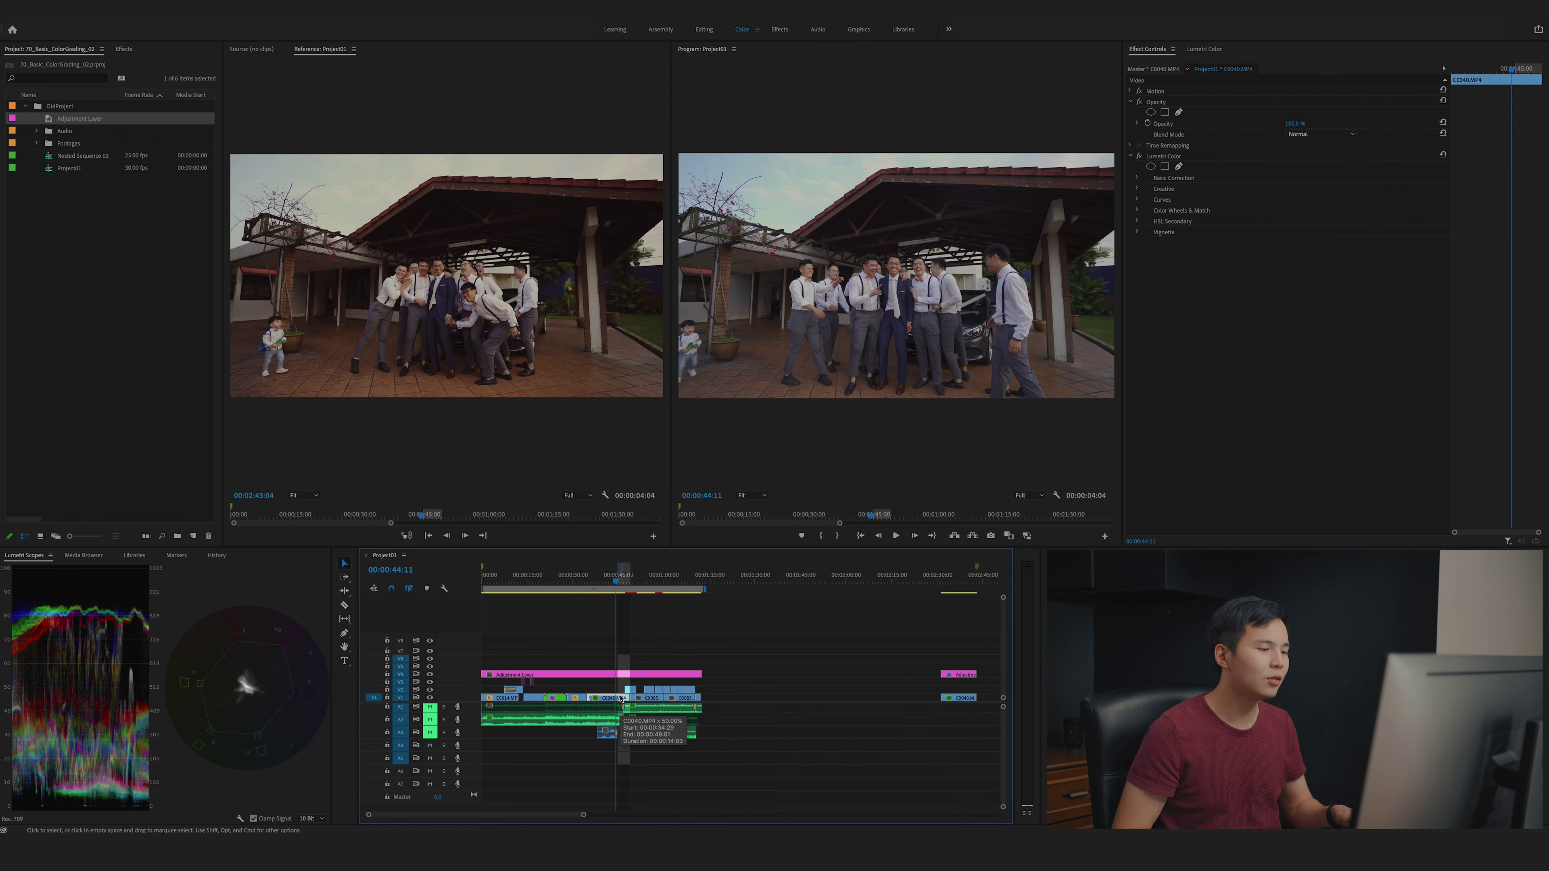
pyautogui.click(612, 675)
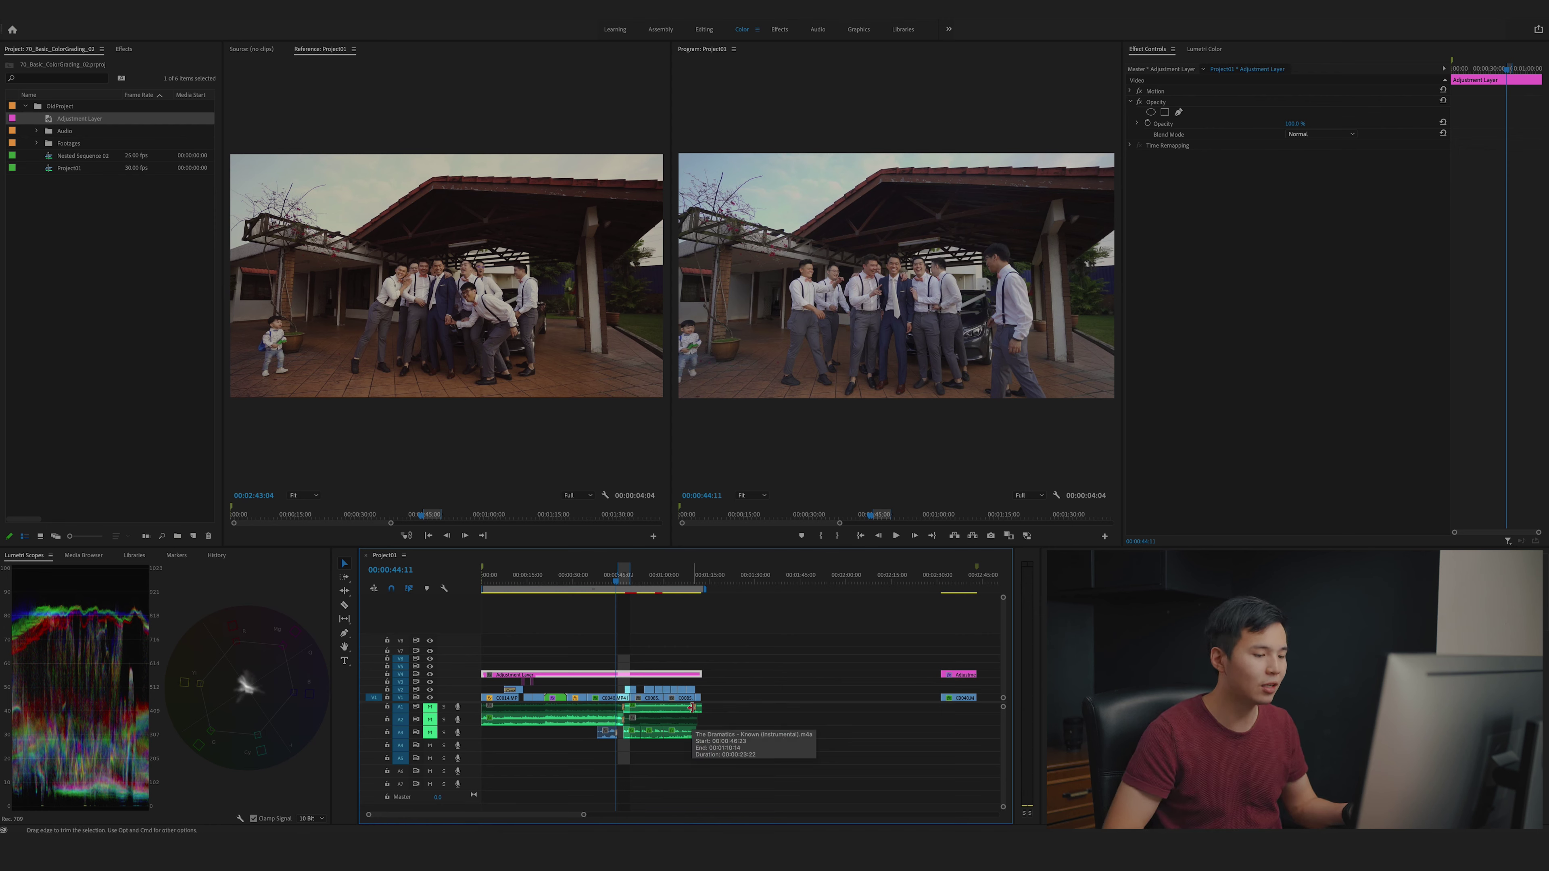
pyautogui.click(646, 657)
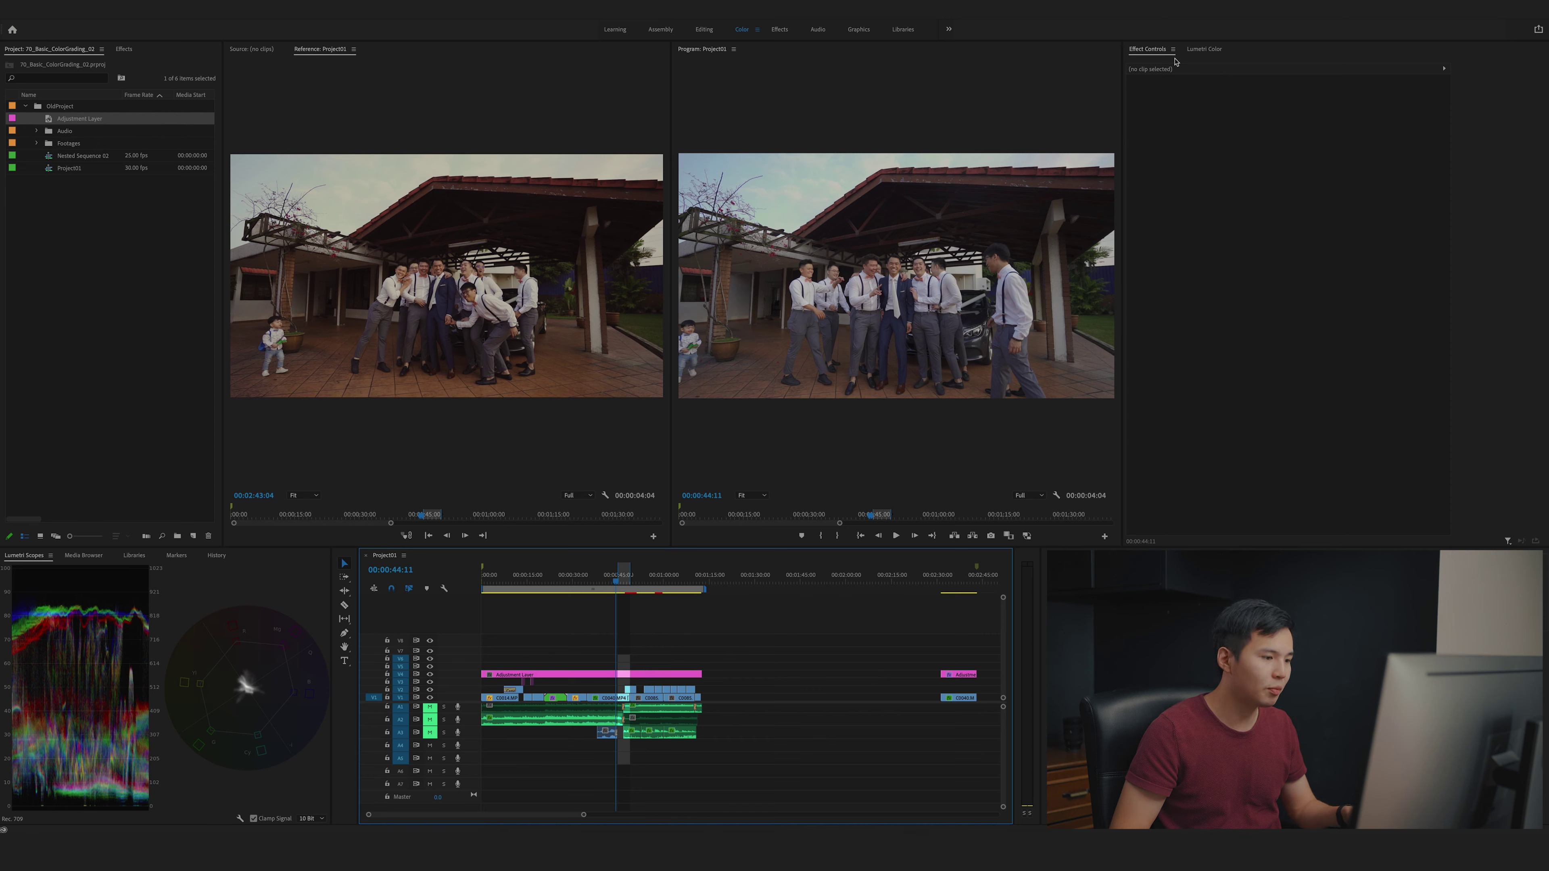
# Shift the adjustment layer's Highlights, Midtones and Shadows color wheels slightly from center toward orange-red with Lumetri Color.
pyautogui.click(1204, 50)
pyautogui.click(908, 584)
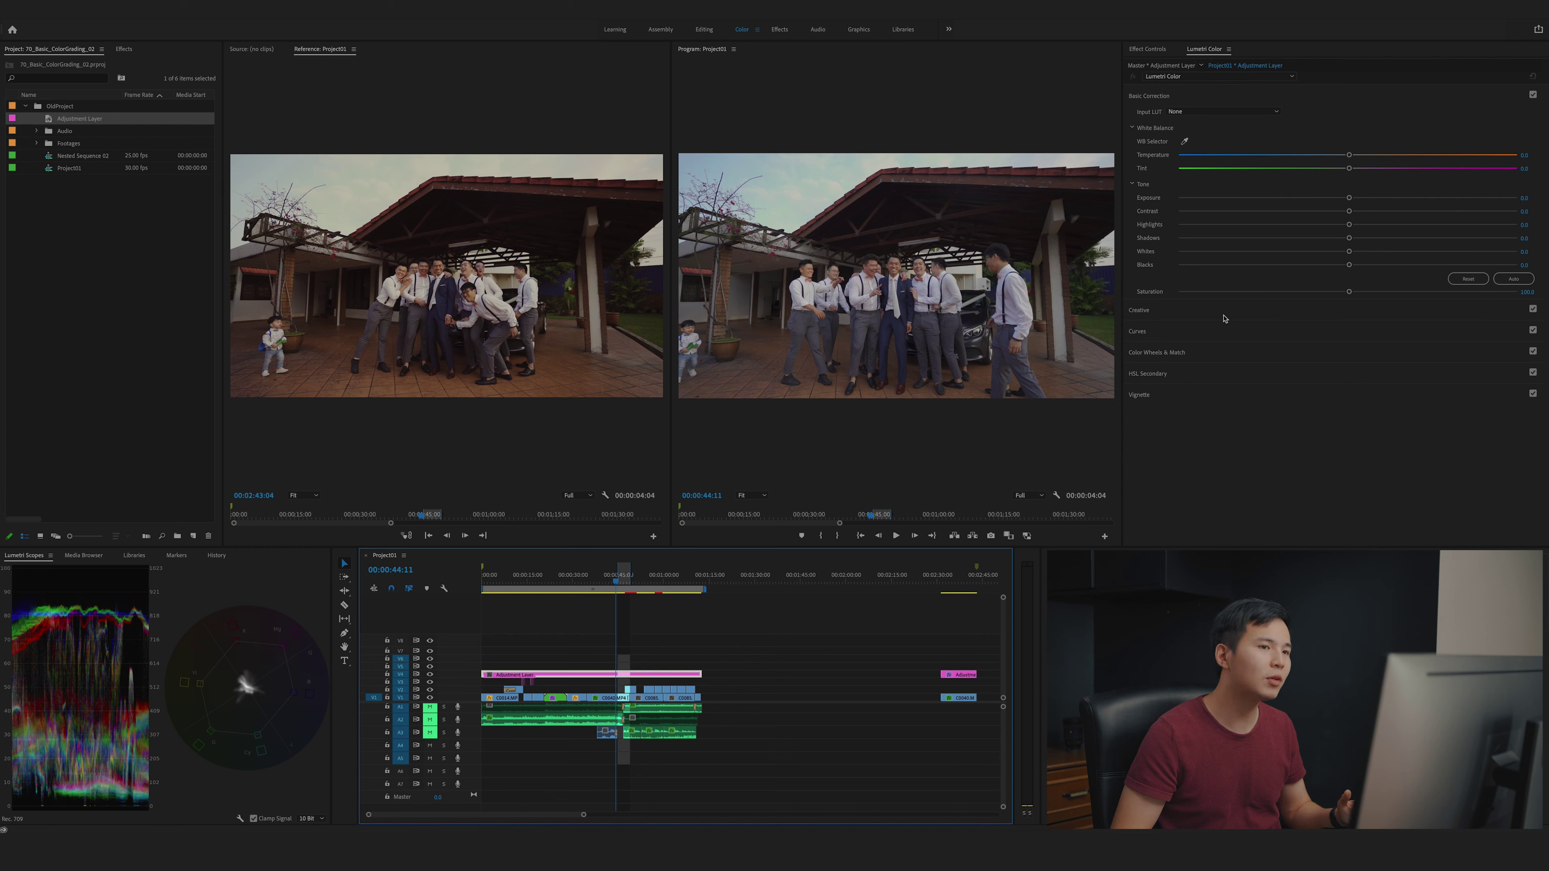
pyautogui.click(1138, 96)
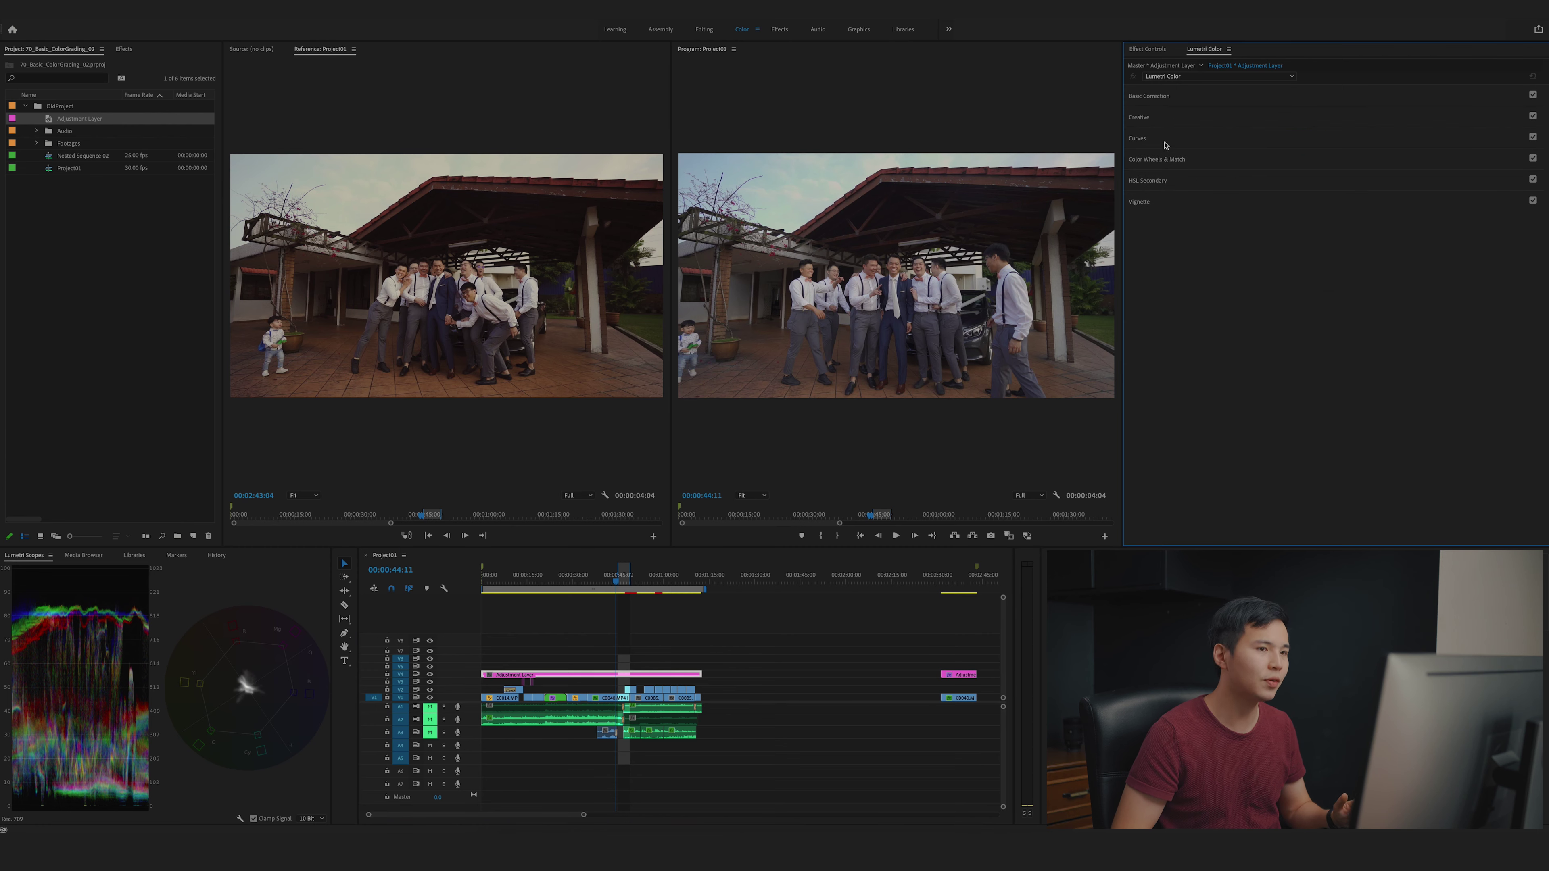
pyautogui.click(1154, 161)
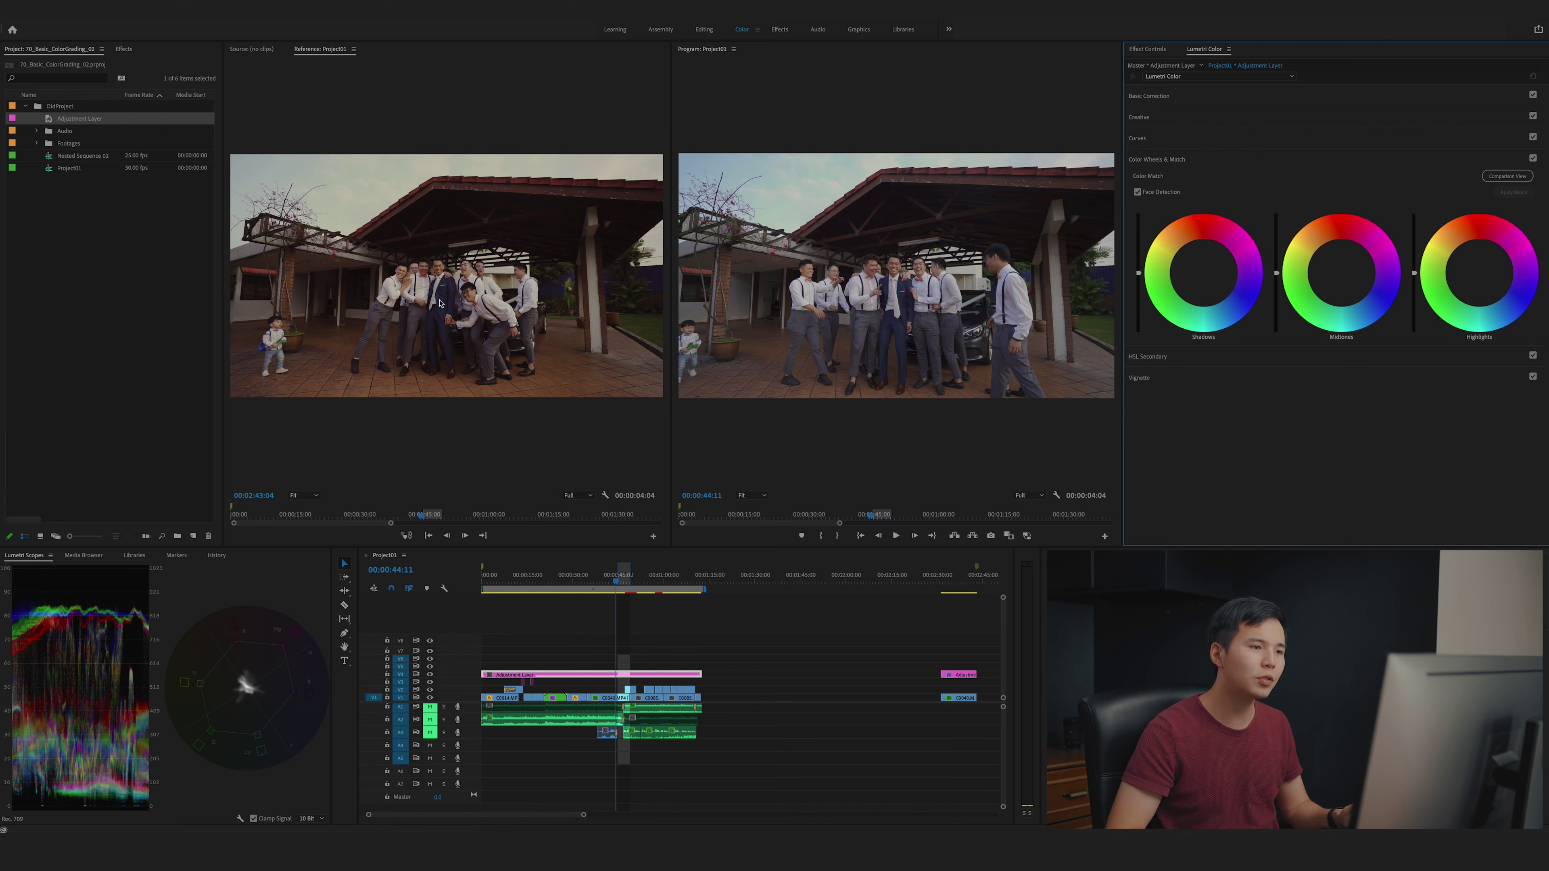
pyautogui.click(1481, 276)
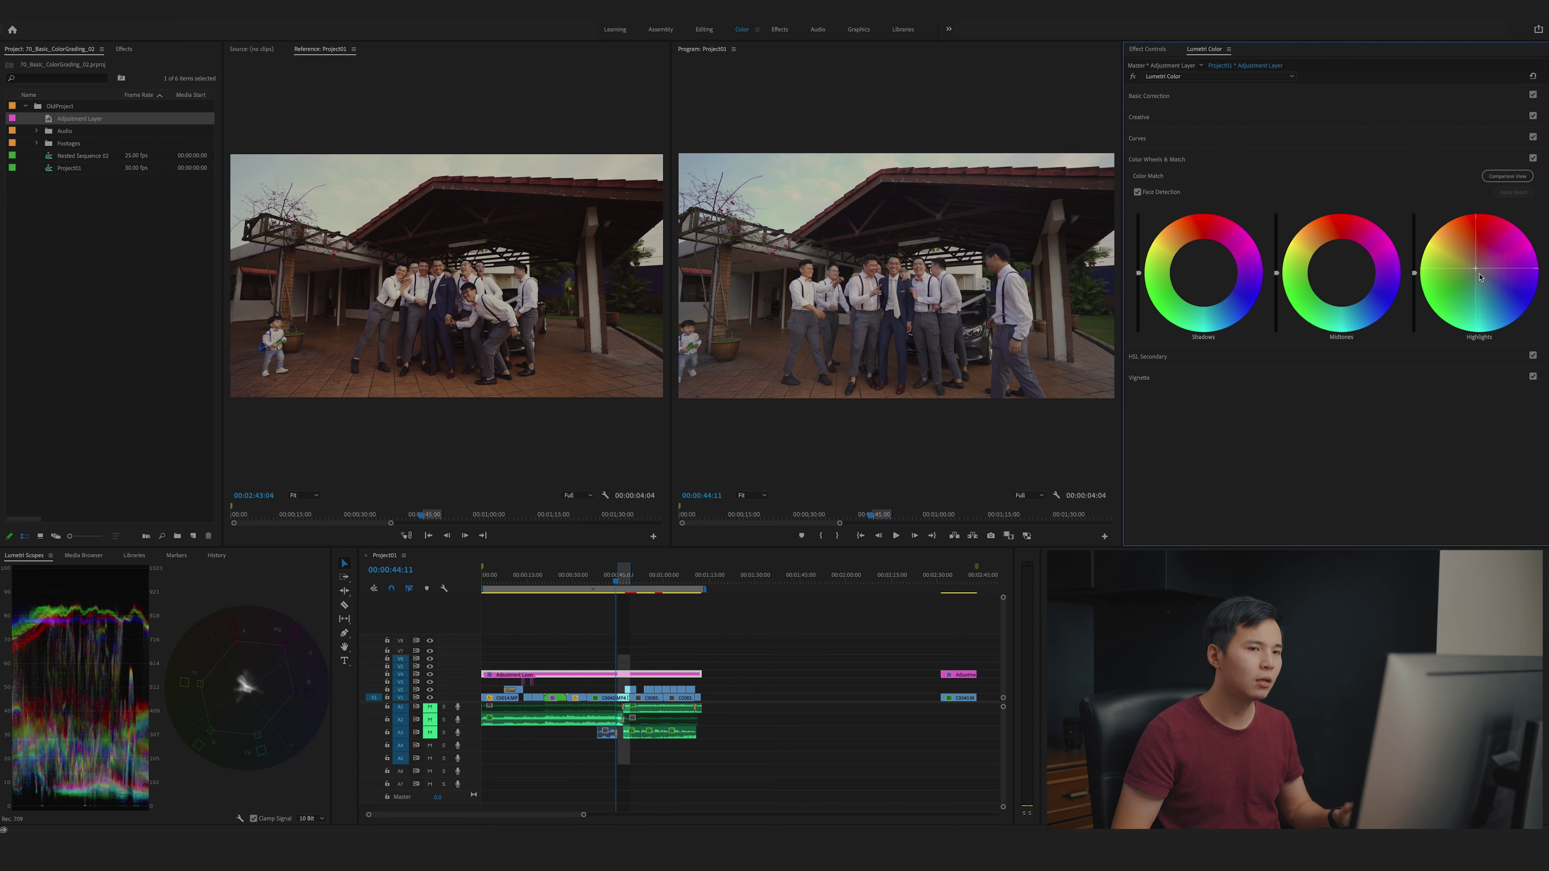
pyautogui.click(1342, 273)
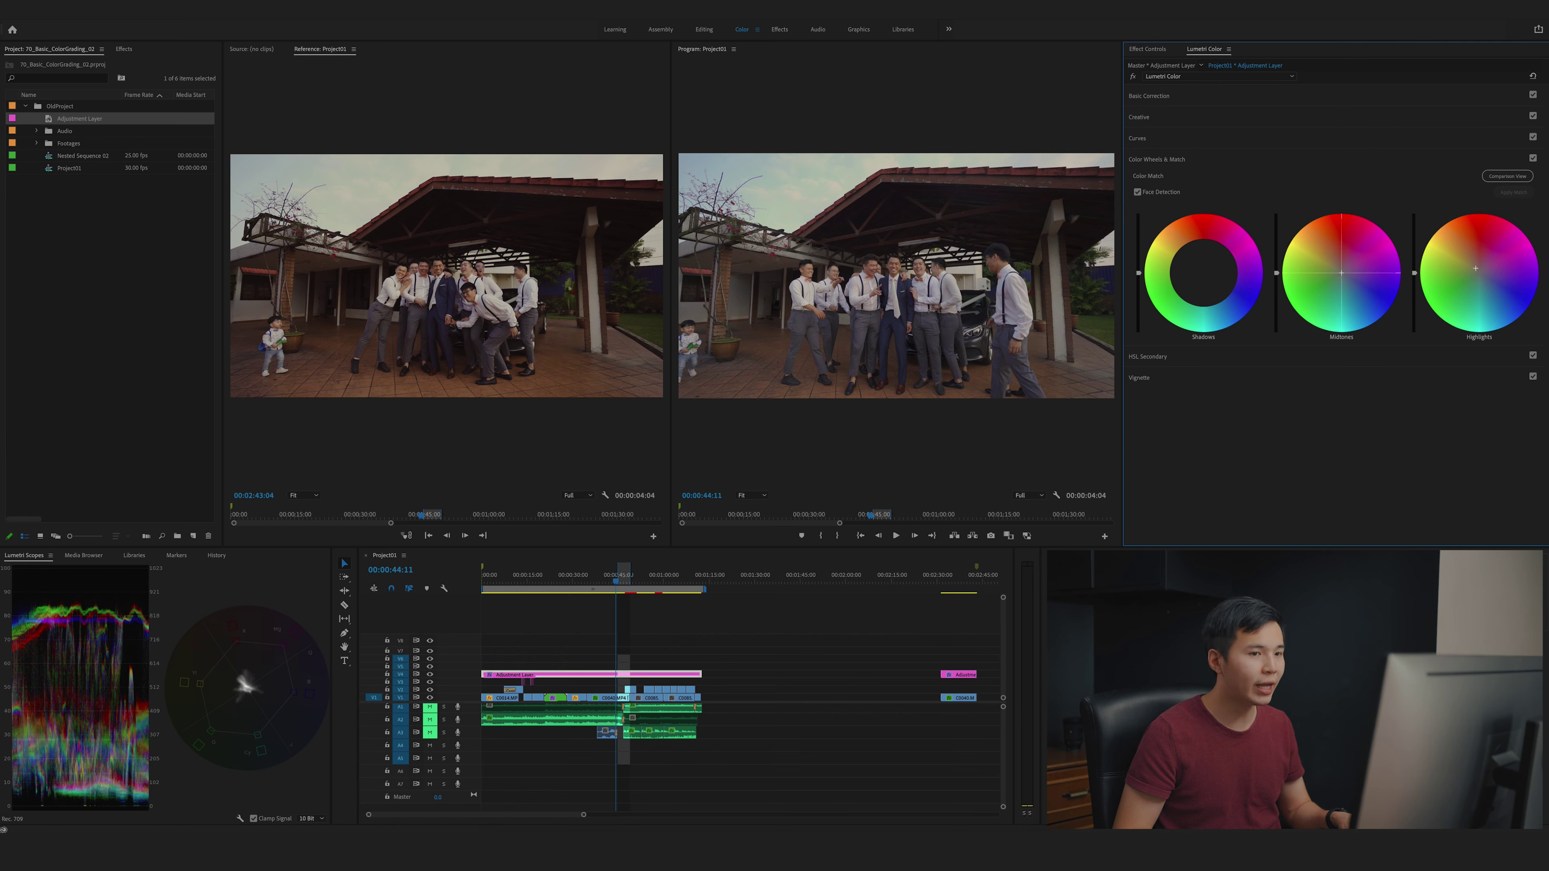
pyautogui.moveTo(1342, 272); pyautogui.dragTo(1341, 267)
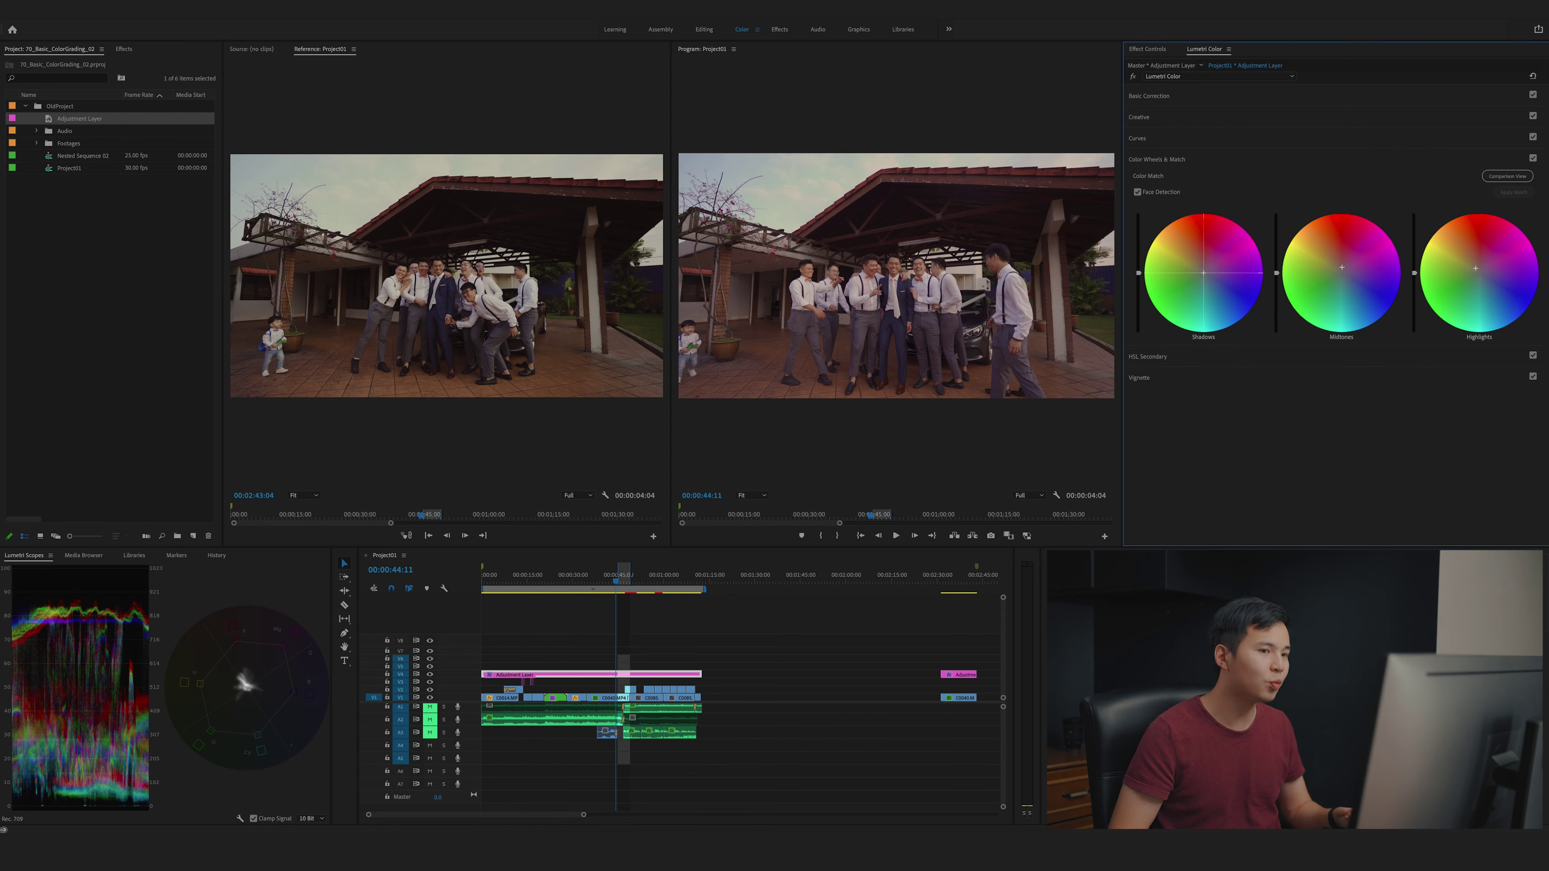
pyautogui.moveTo(1203, 272); pyautogui.dragTo(1199, 269)
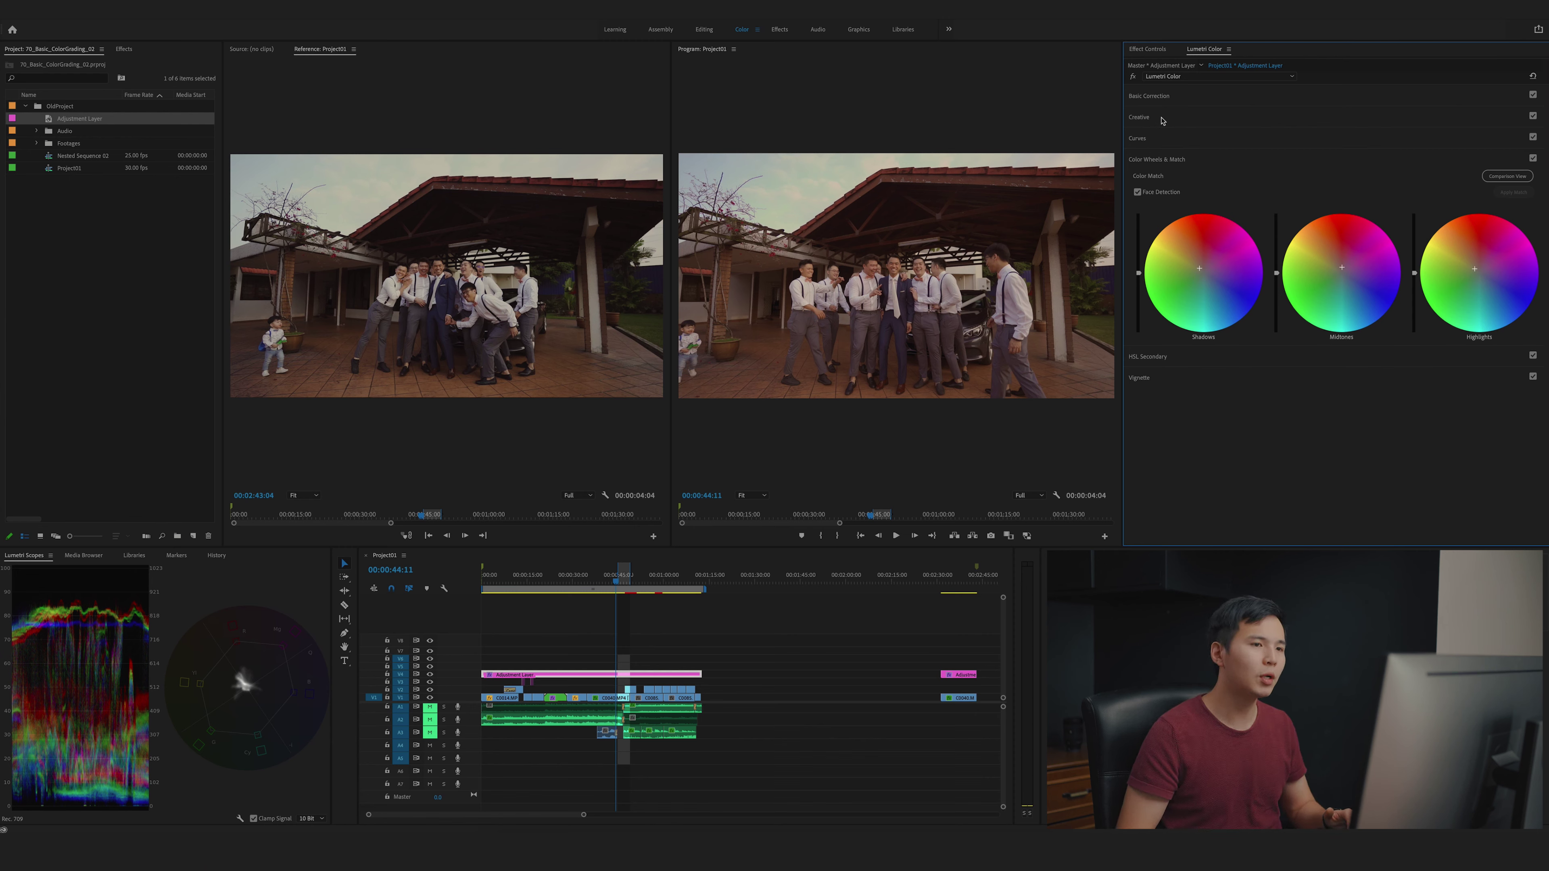
# Try a Creative Vibrance of -100 on the adjustment layer, inspecting the men at 200% zoom and returning the preview to Fit.
pyautogui.click(1197, 123)
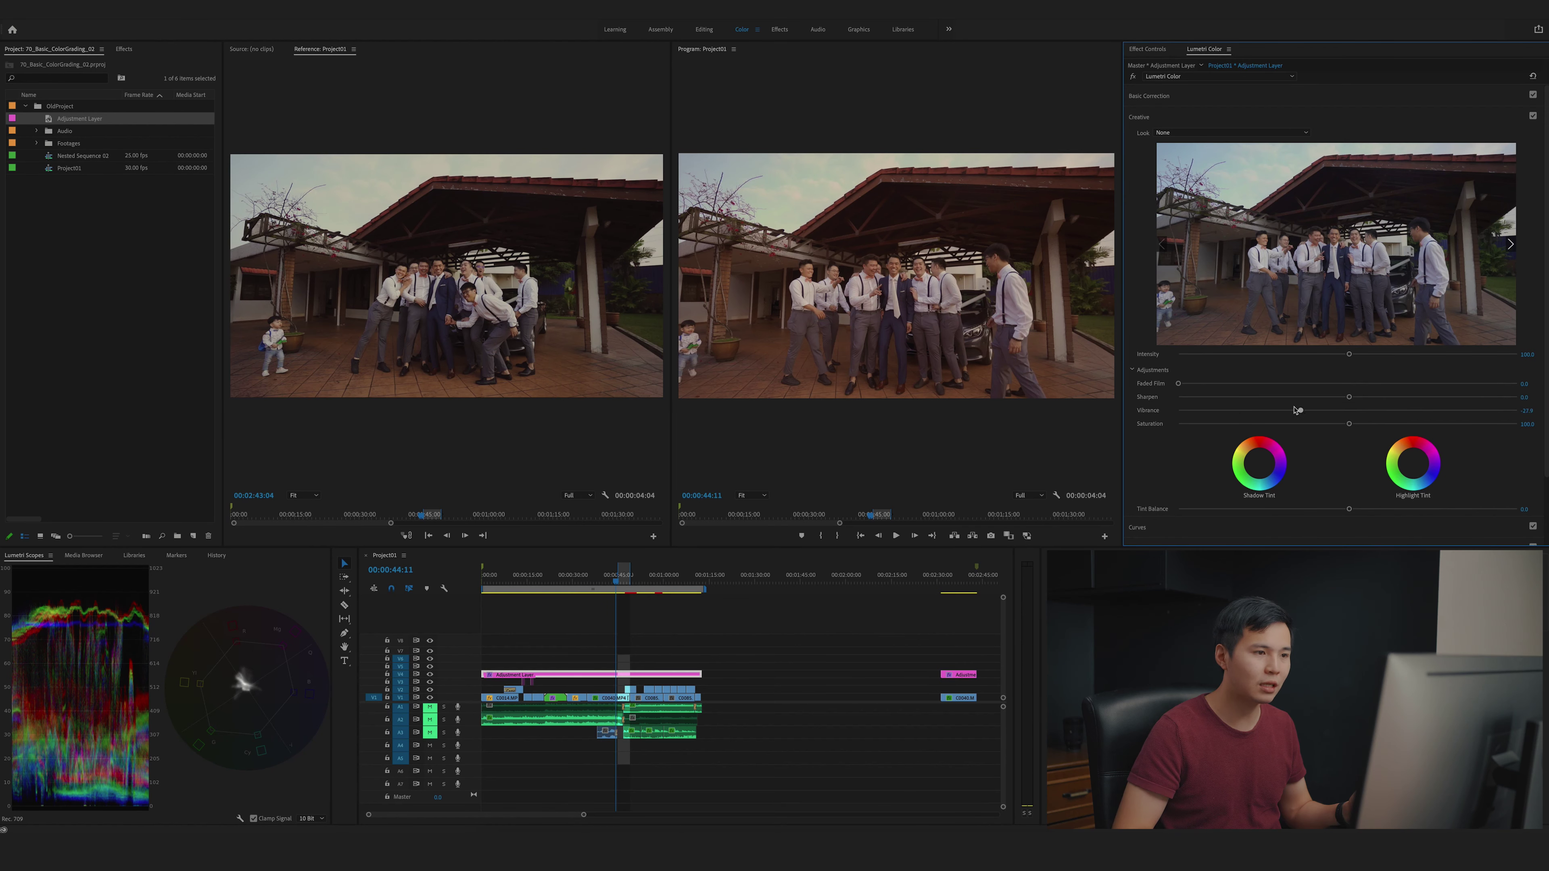
pyautogui.moveTo(1349, 410); pyautogui.dragTo(1155, 404)
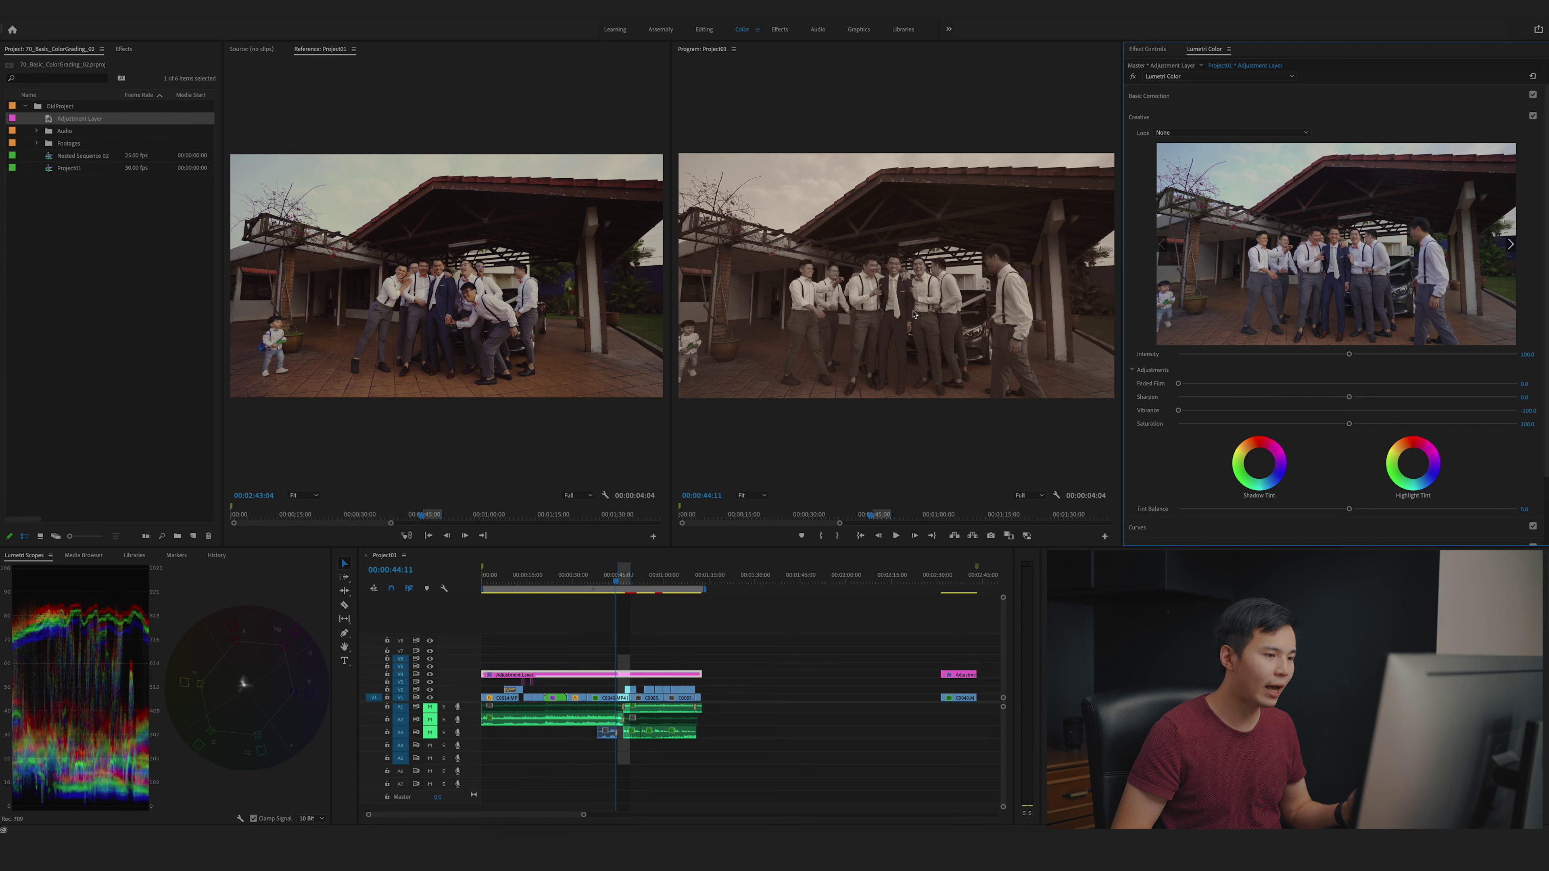
pyautogui.click(751, 495)
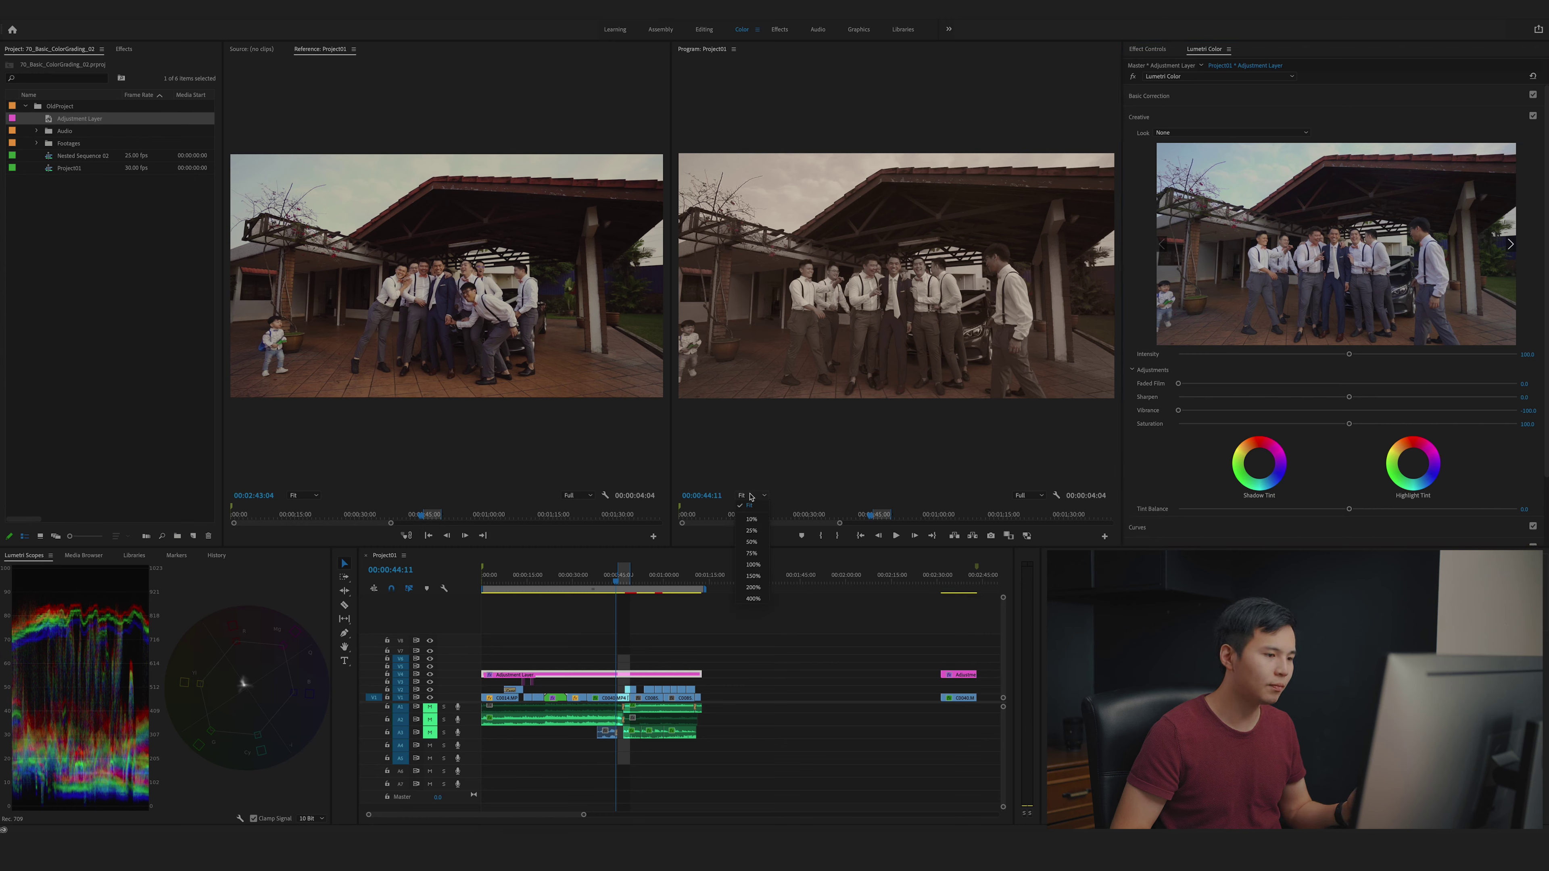
pyautogui.click(751, 591)
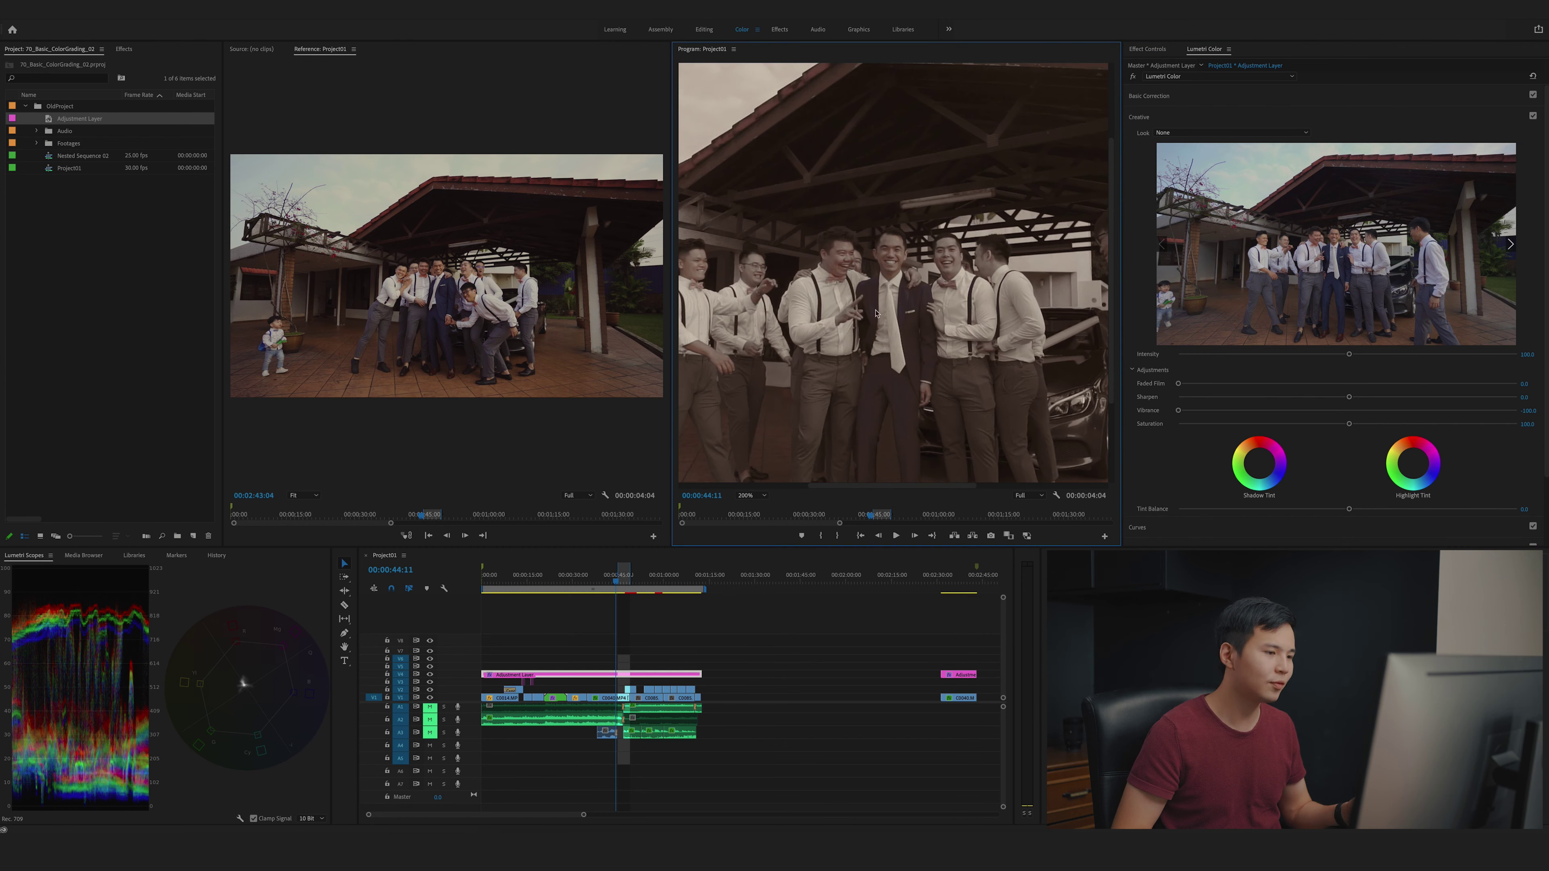
pyautogui.click(752, 495)
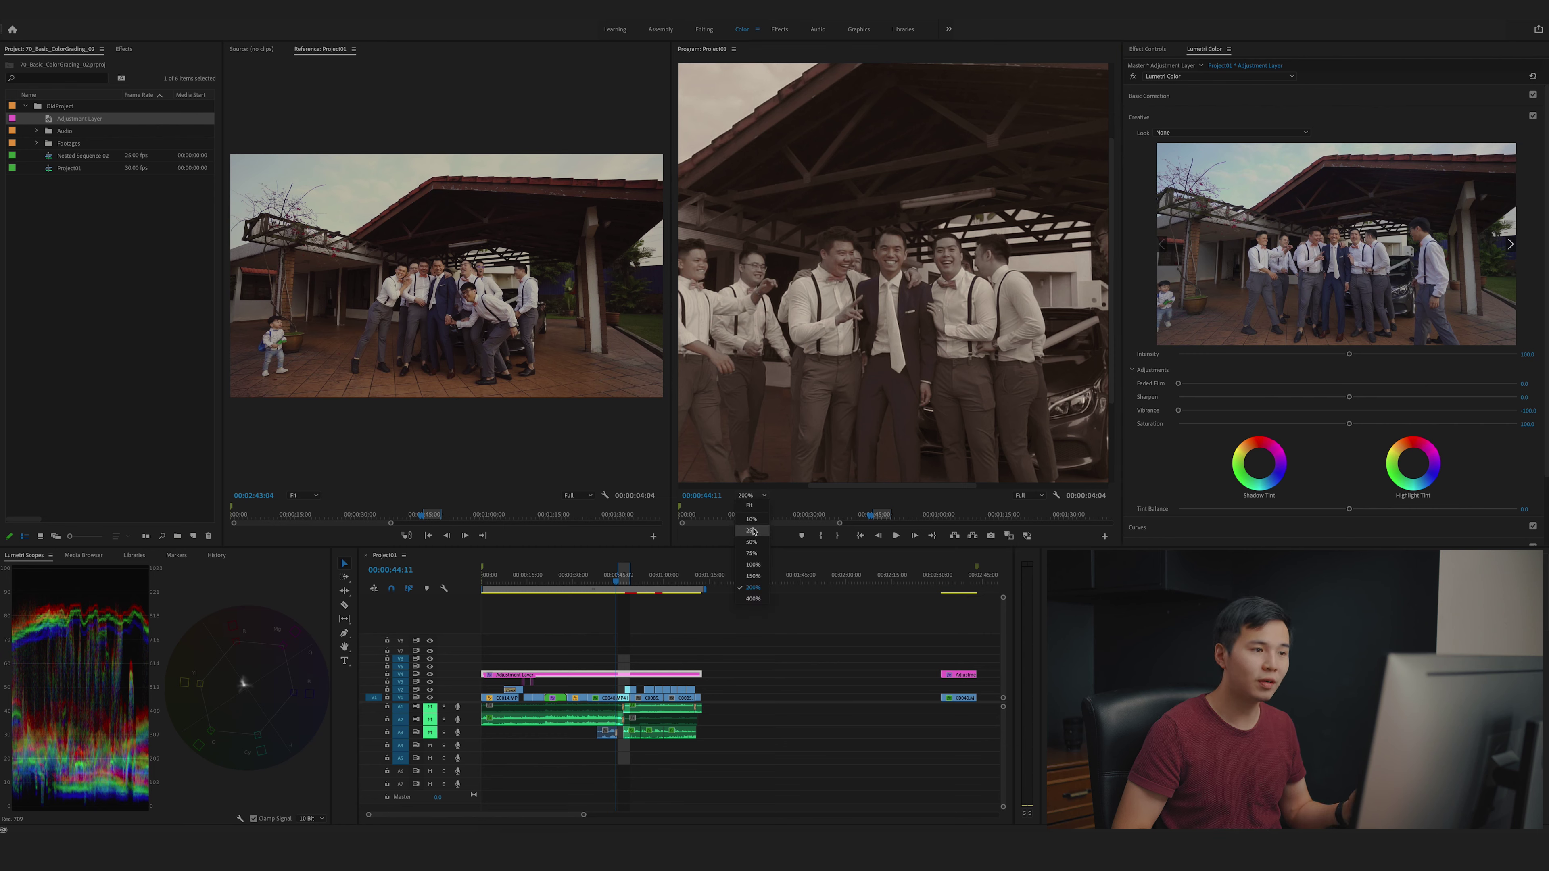
pyautogui.click(750, 506)
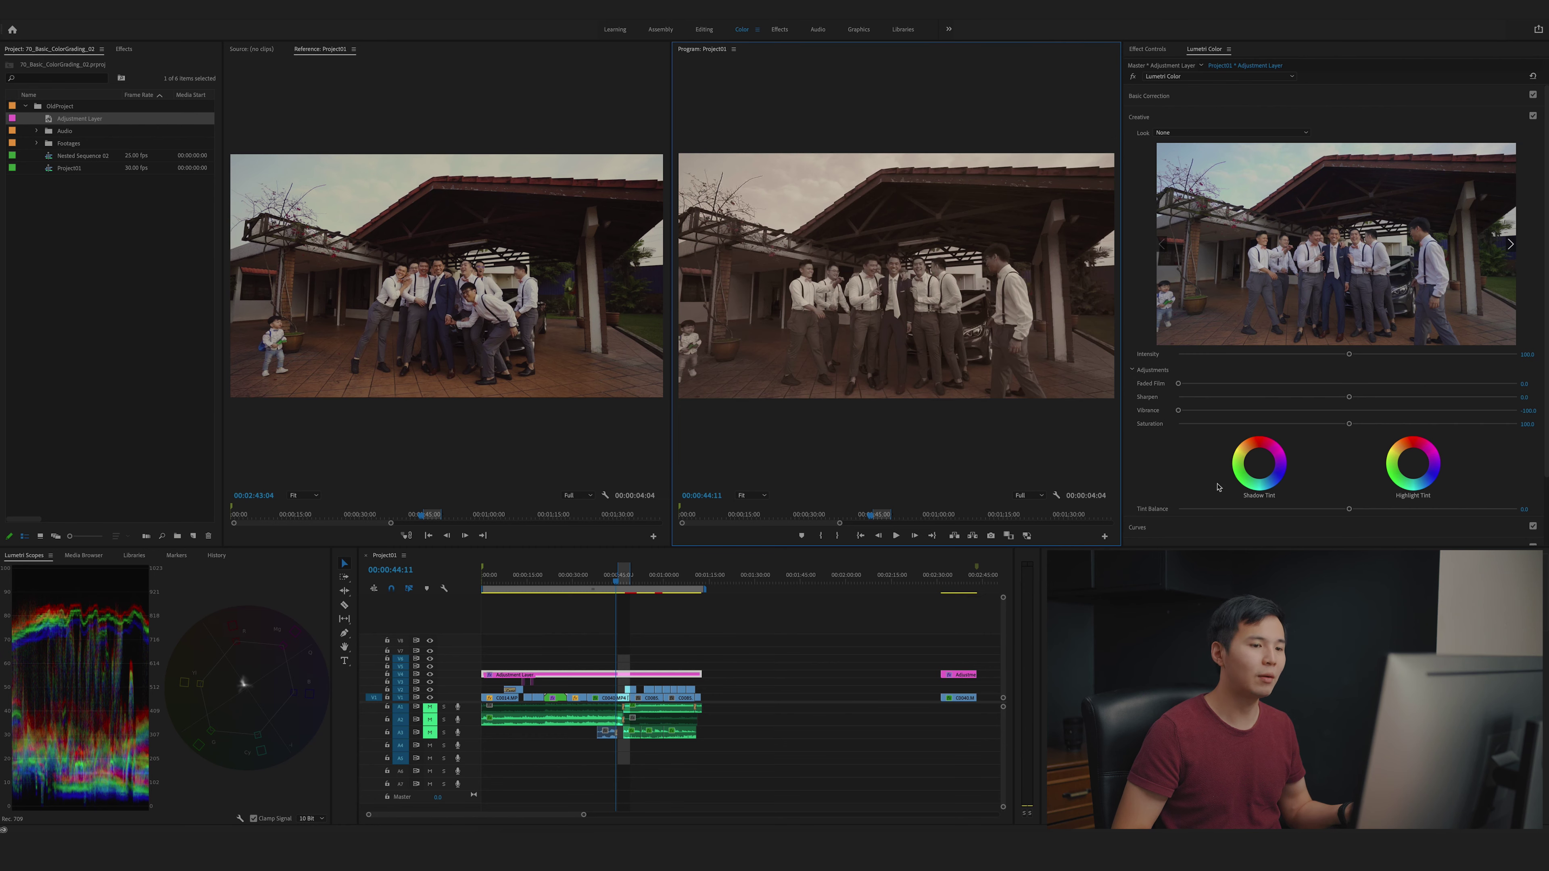
# Reset the Creative Vibrance of the adjustment layer and set it to -20.
pyautogui.click(1349, 410)
pyautogui.click(1531, 410)
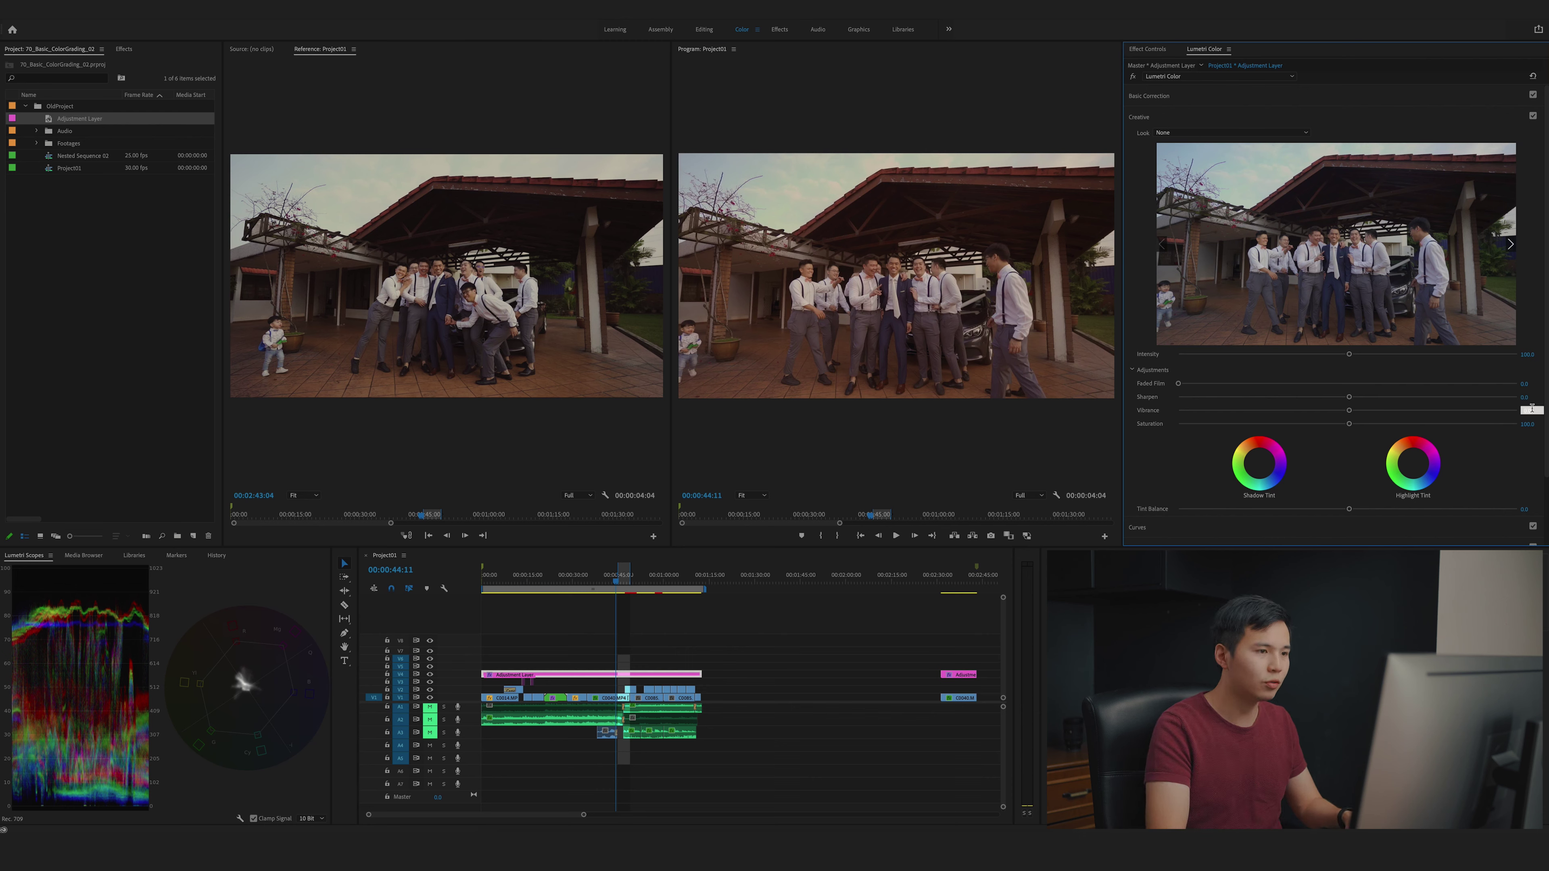
pyautogui.write('-20')
pyautogui.press('Return')
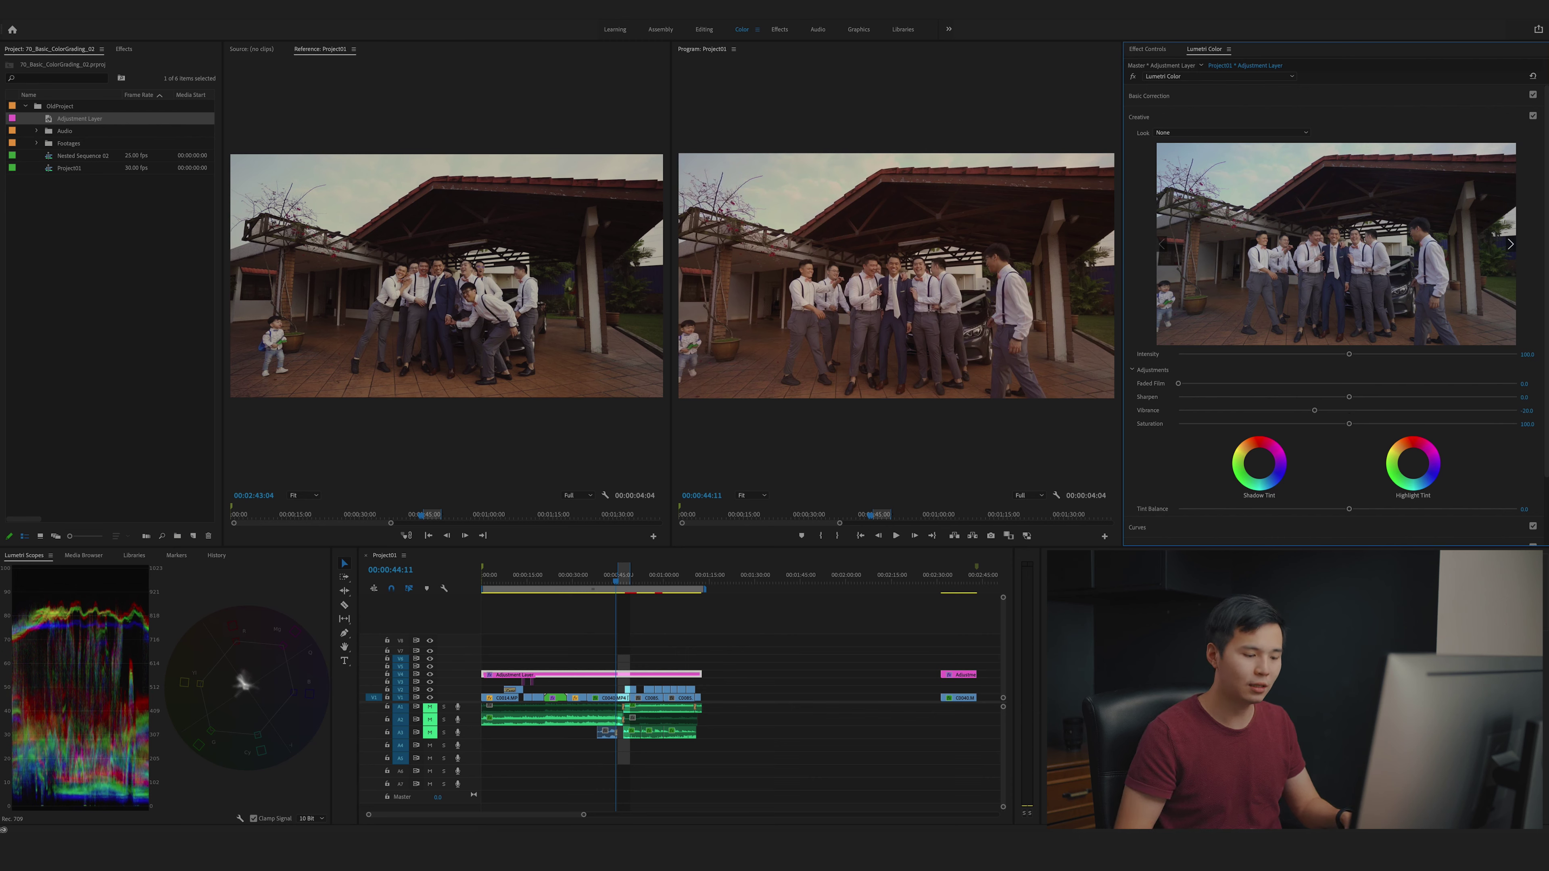
# Try a Creative Vibrance of -30 on the adjustment layer, and undo it.
pyautogui.click(1527, 410)
pyautogui.write('-30')
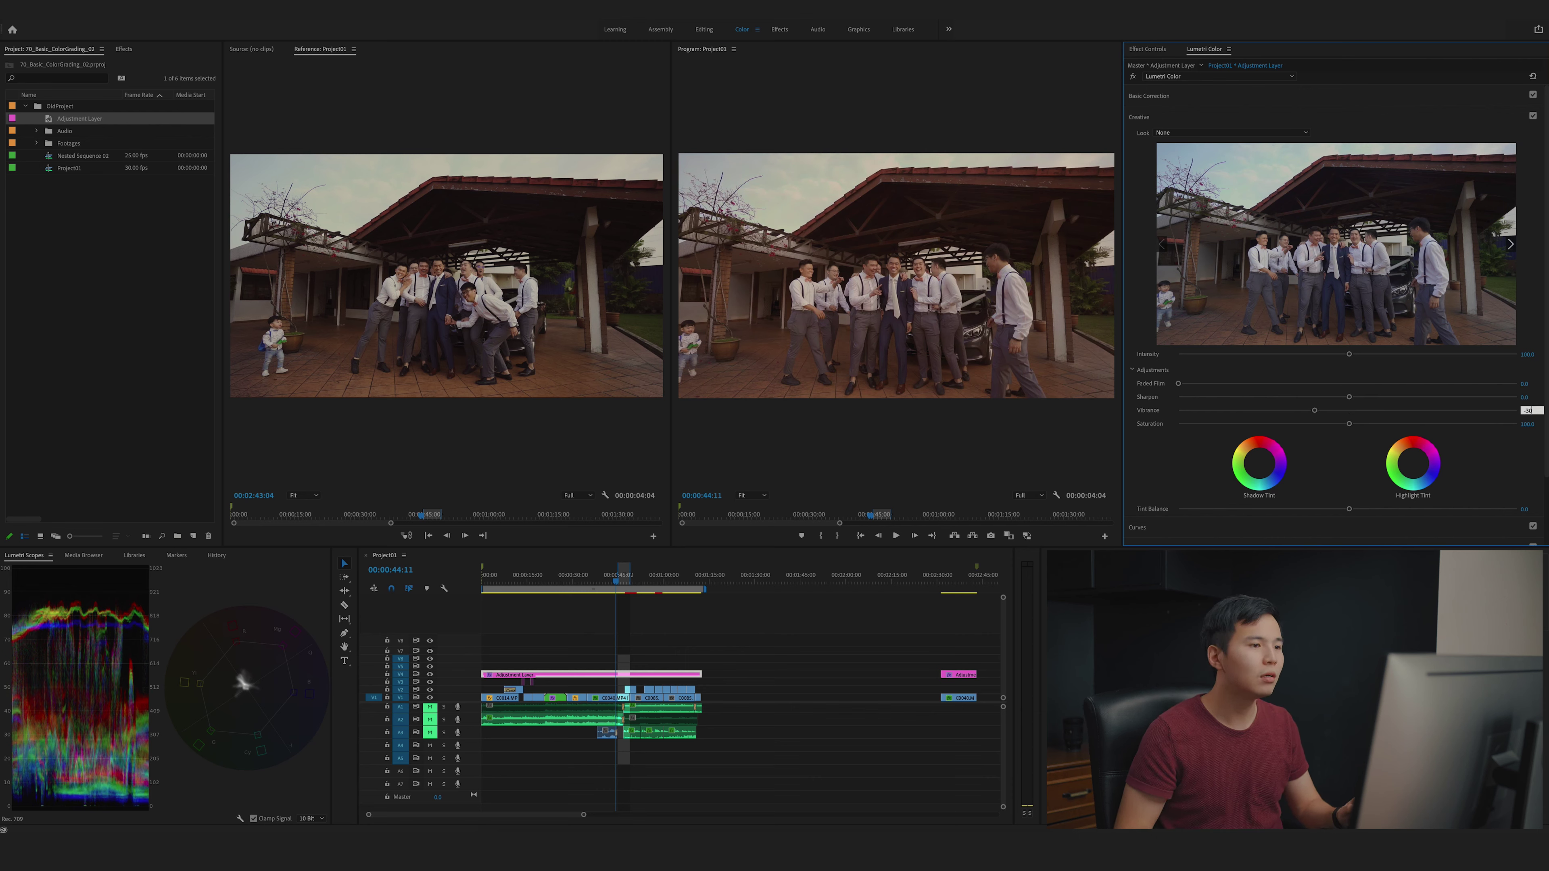
pyautogui.press('Return')
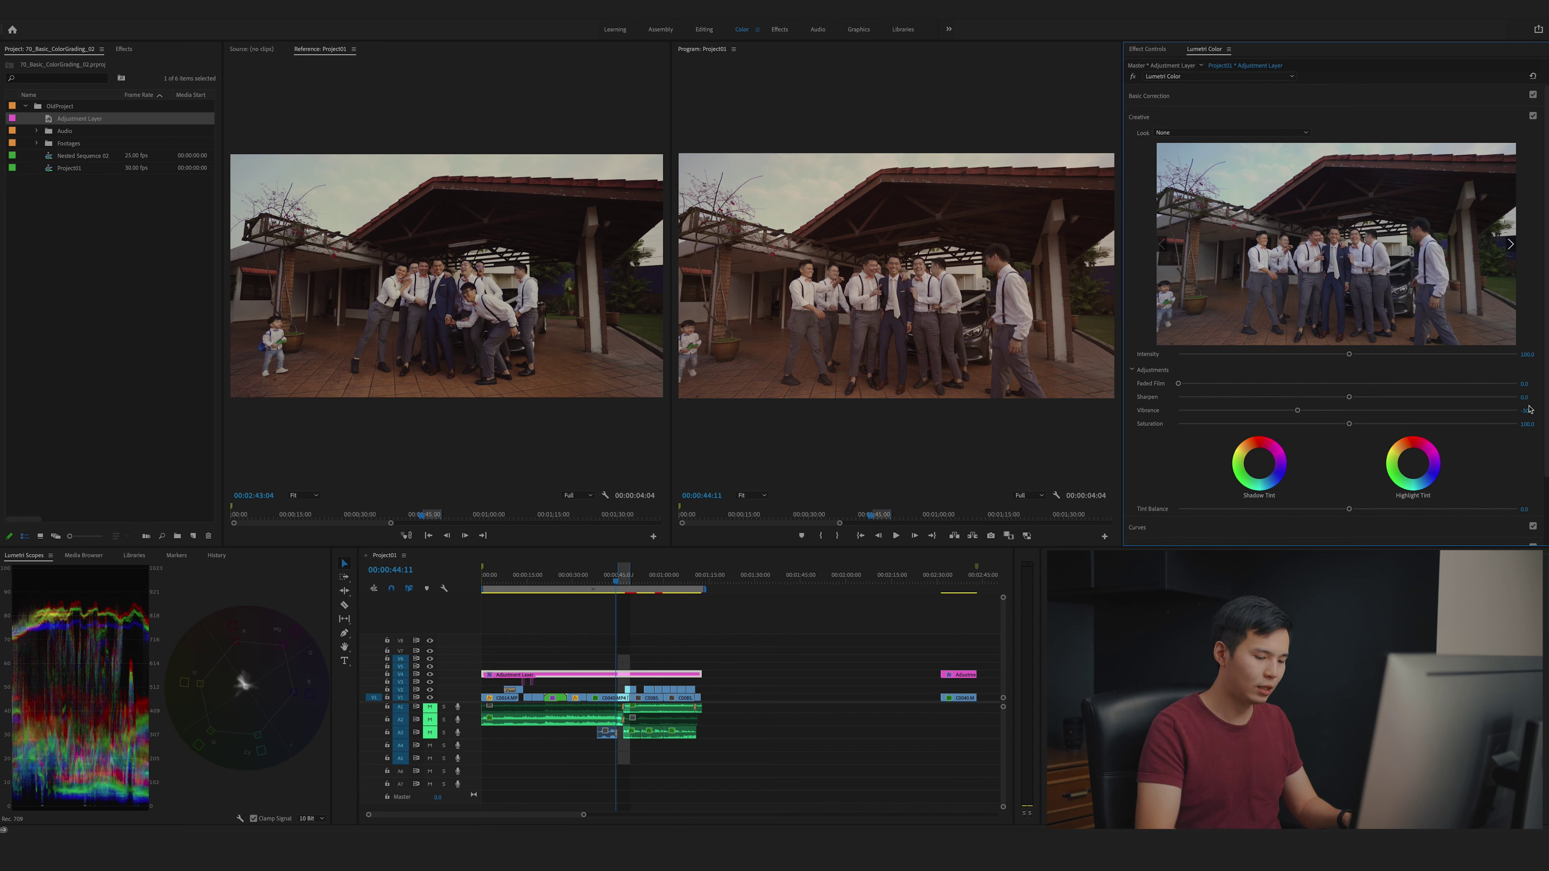
pyautogui.hotkey('ctrl', 'z')
# Toggle the Creative adjustments off and on several times to compare the shot with and without the reduced vibrance.
pyautogui.click(1533, 116)
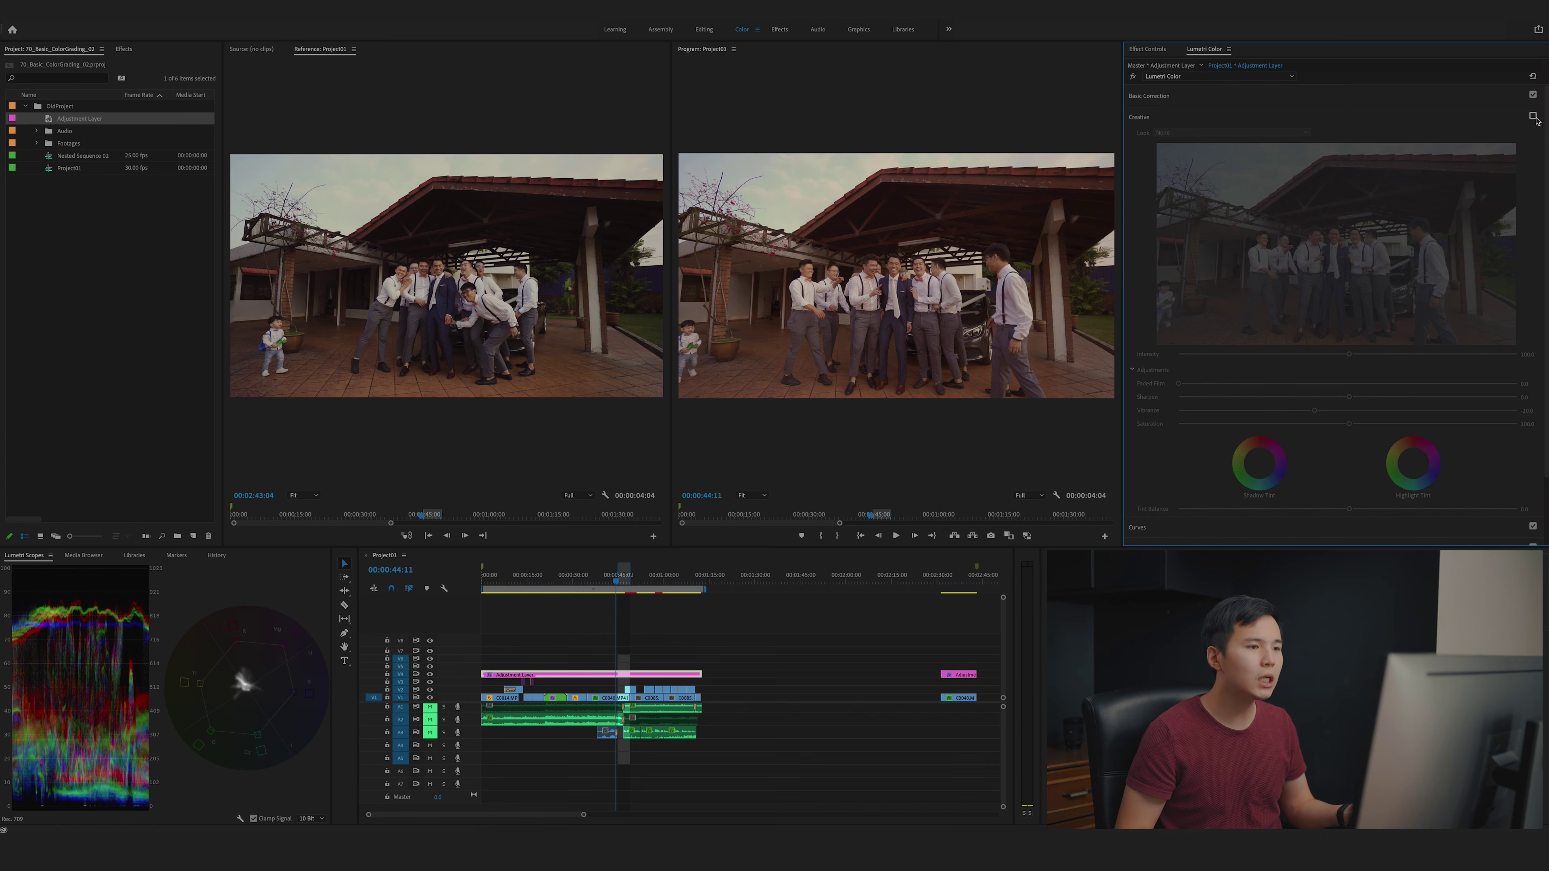
pyautogui.click(1534, 116)
pyautogui.click(1533, 115)
pyautogui.click(1534, 115)
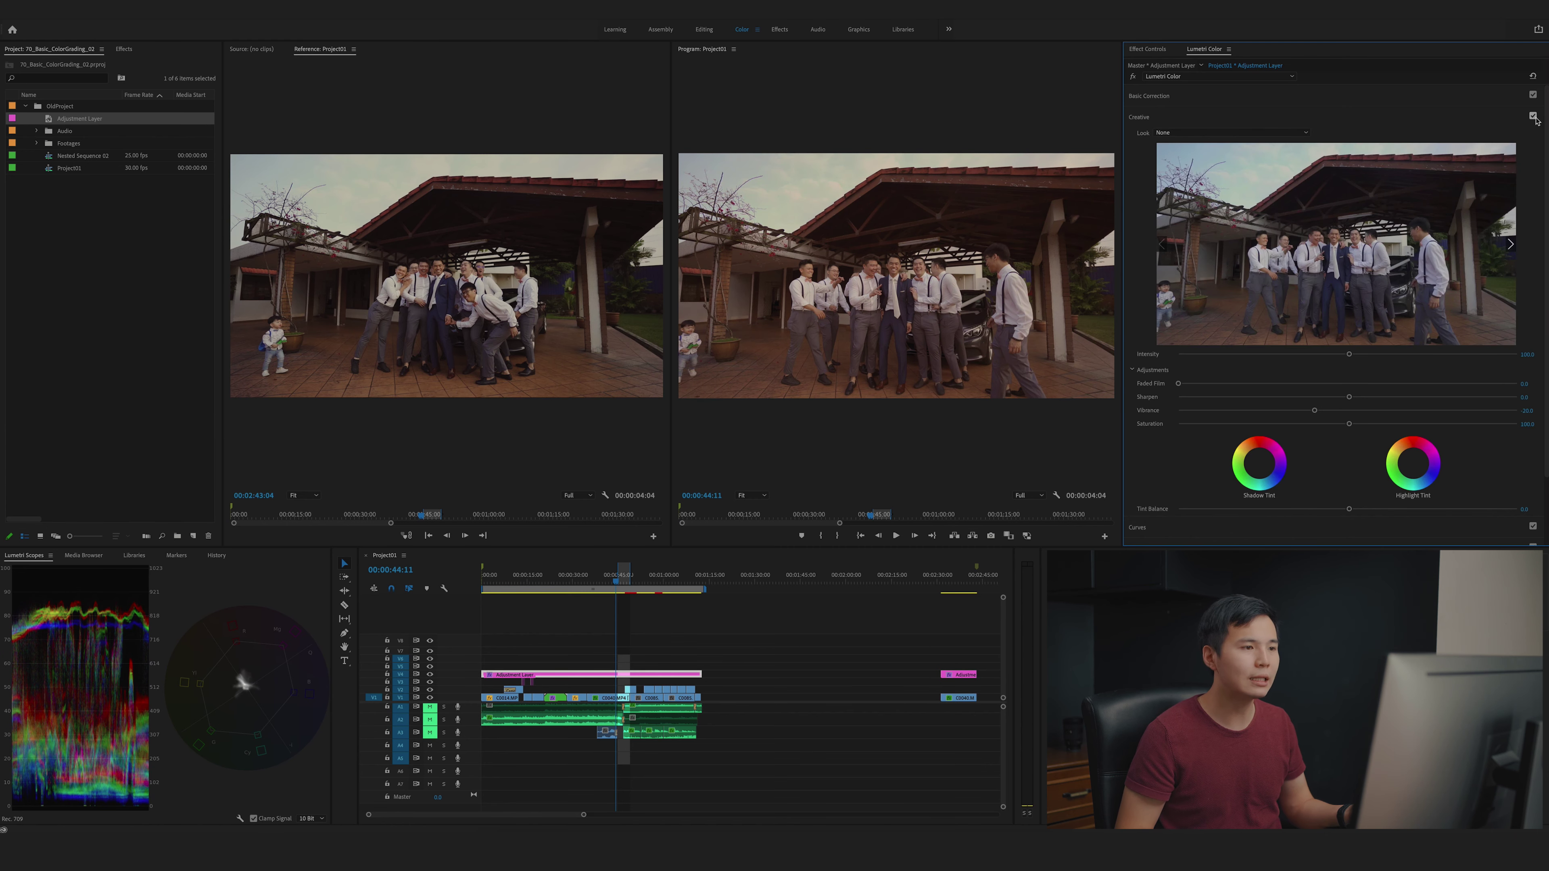
pyautogui.click(1533, 115)
pyautogui.click(1533, 116)
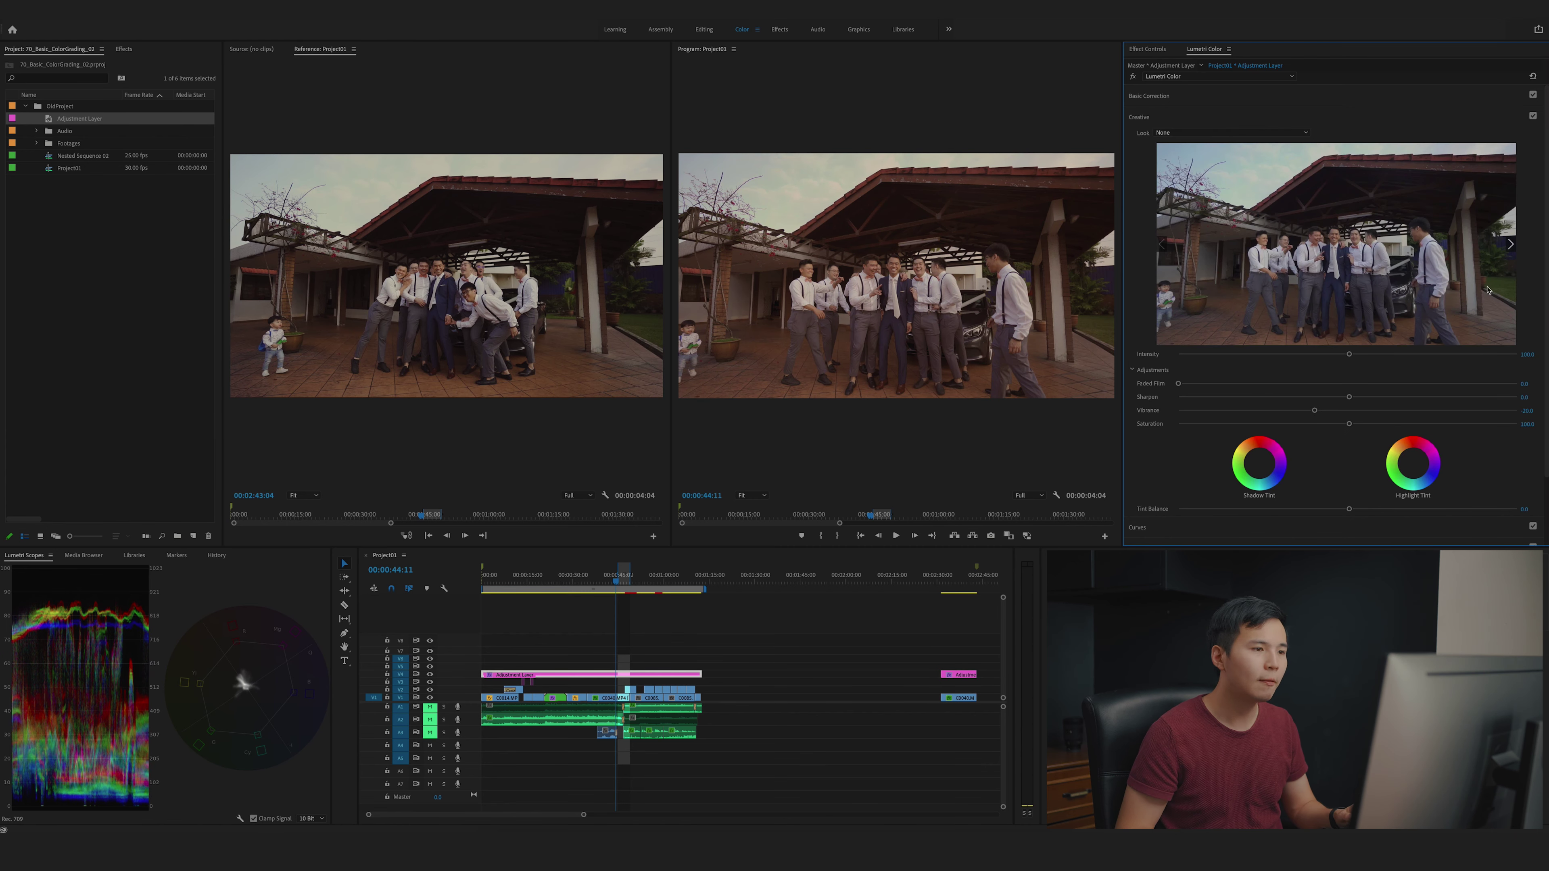
# Add highlight, midtone and shadow points to the white RGB curve, lower the shadow point slightly, and move the black point slightly inward.
pyautogui.scroll(-3, 1445, 379)
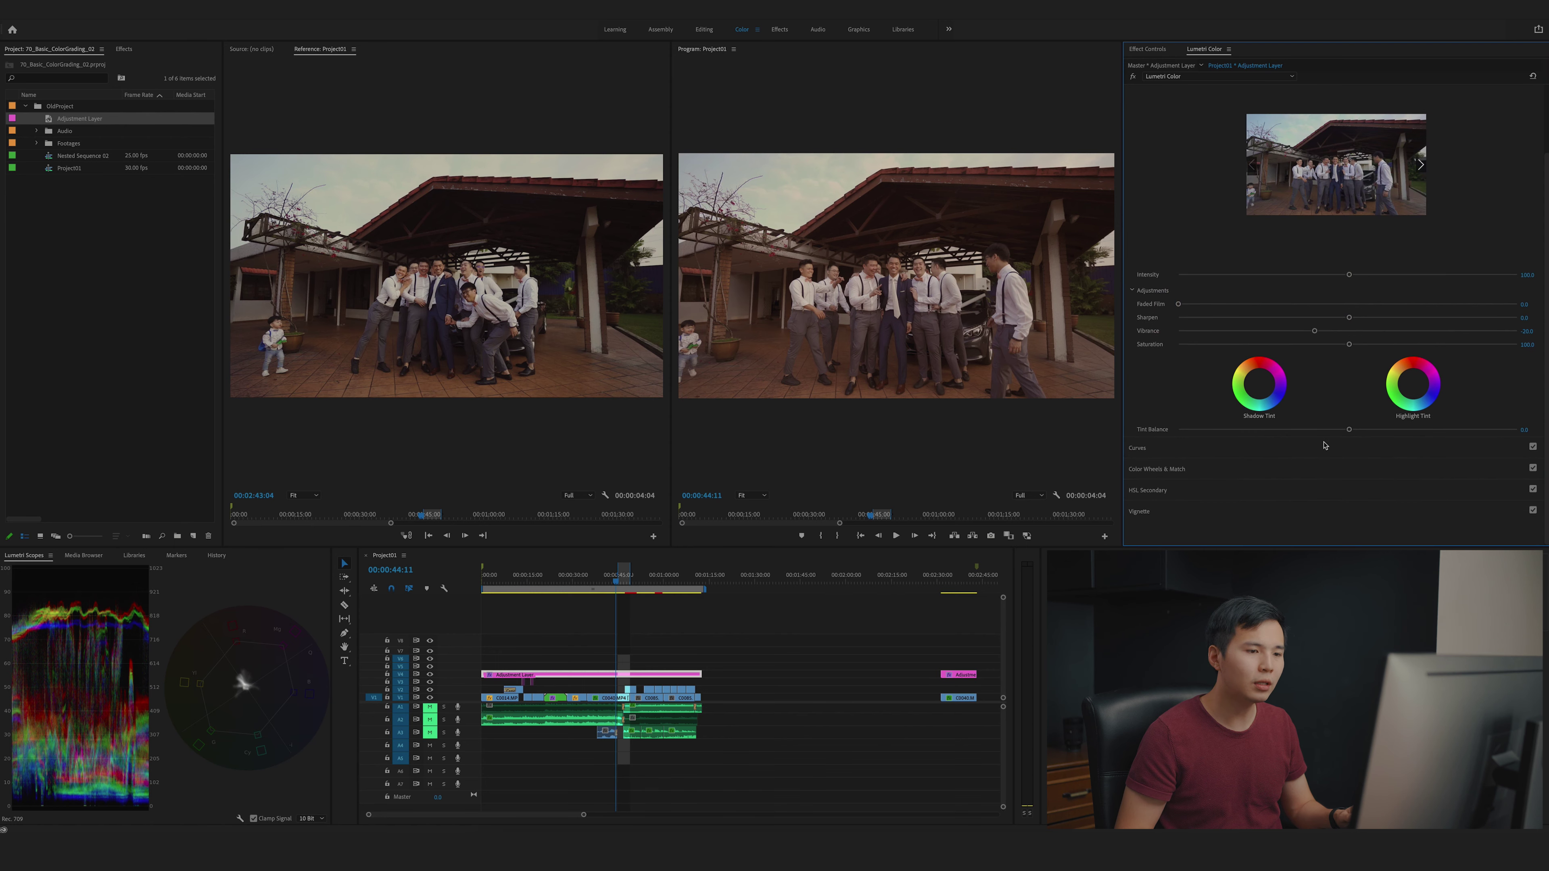
pyautogui.click(1324, 468)
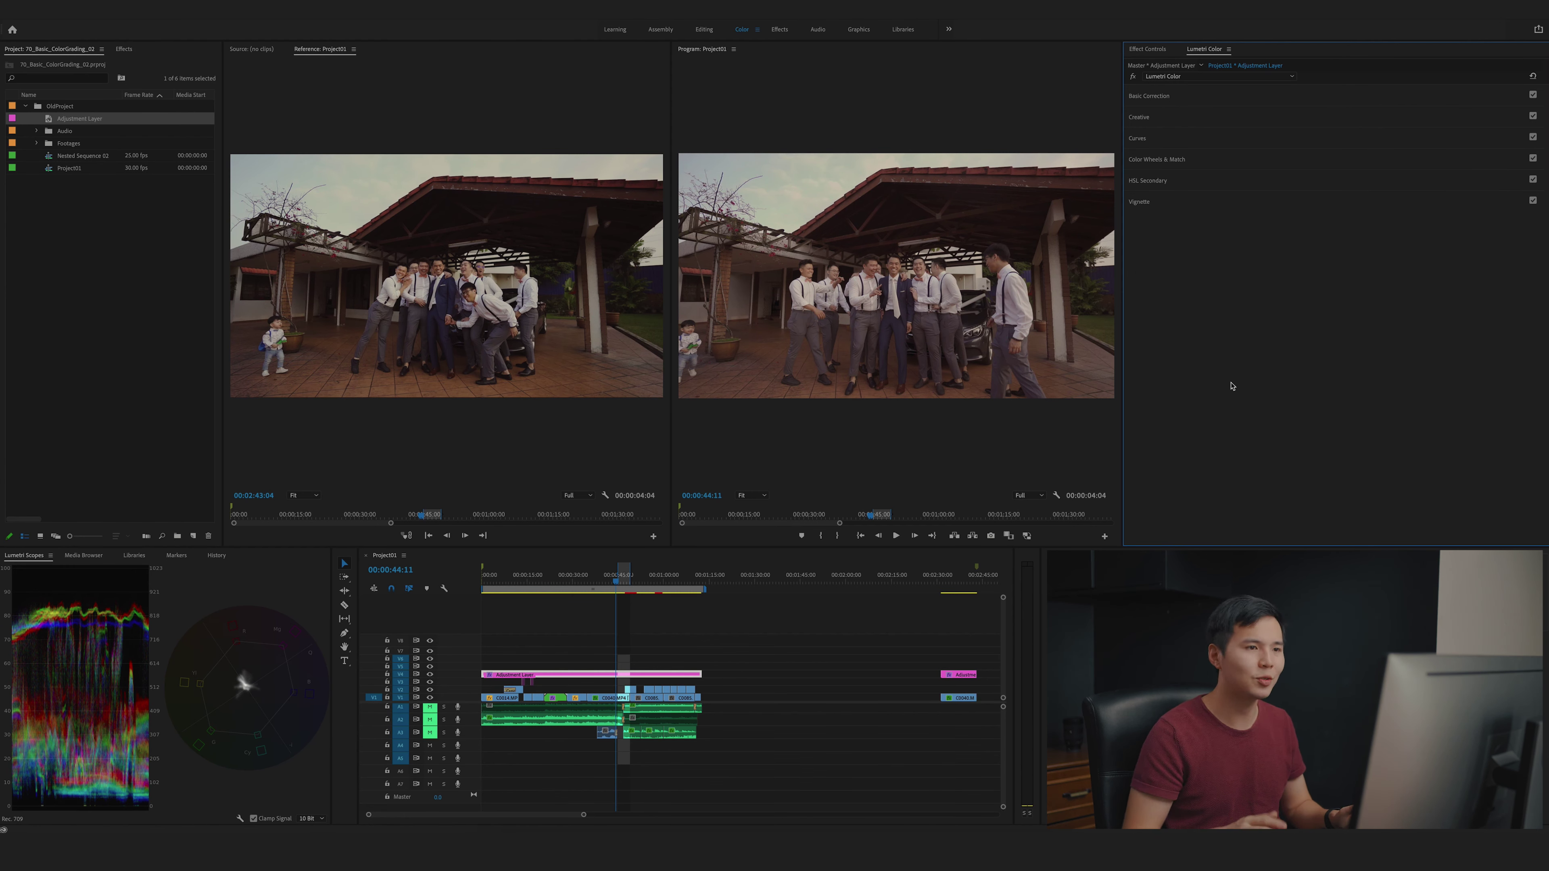
pyautogui.click(1149, 139)
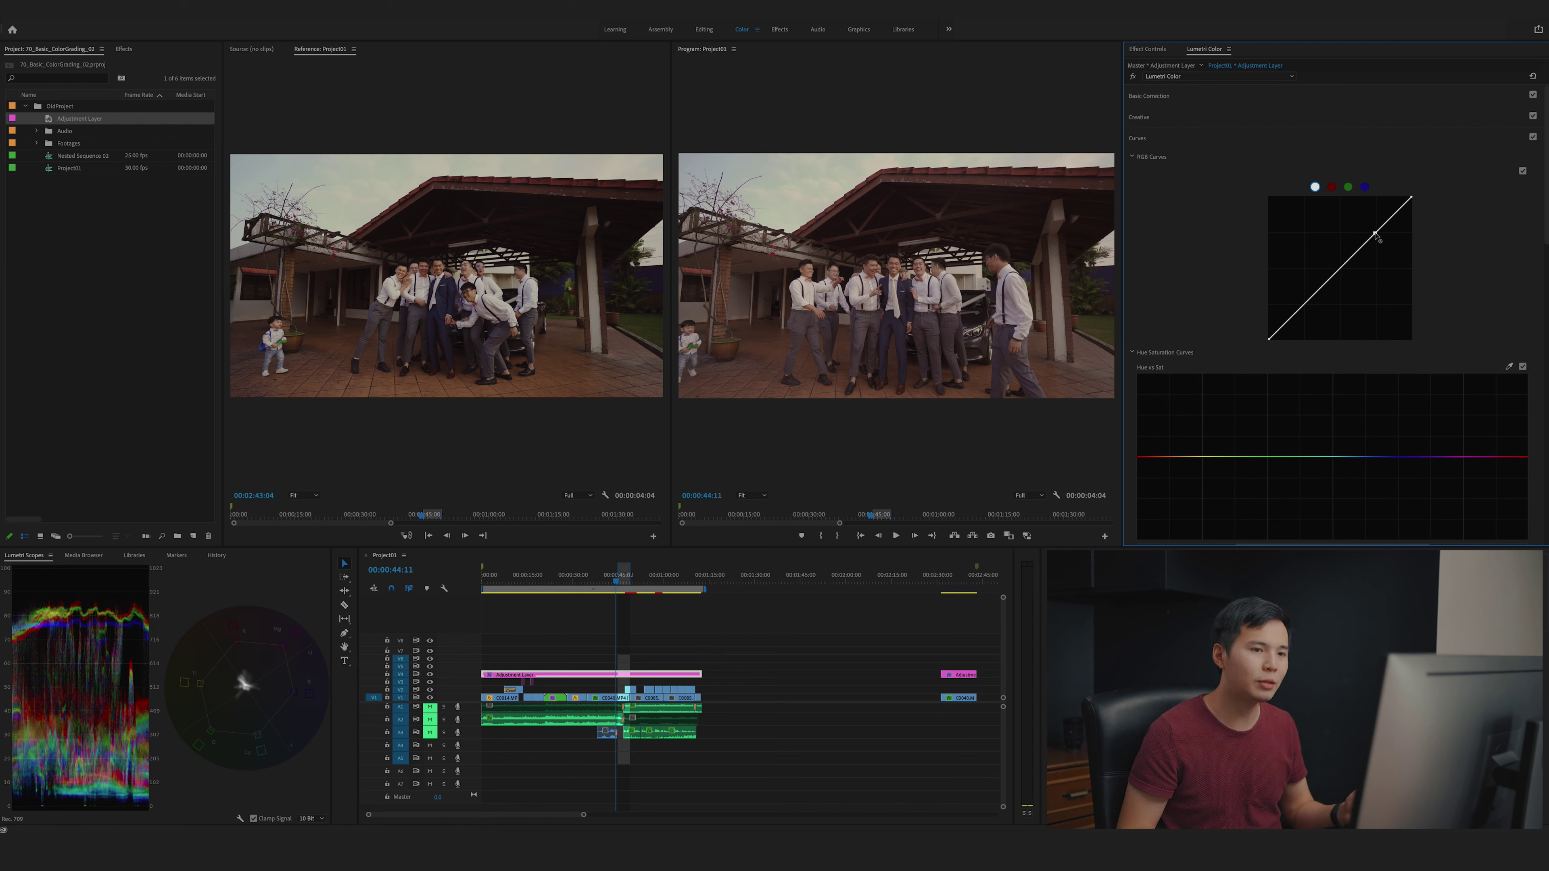
pyautogui.click(1375, 233)
pyautogui.click(1337, 270)
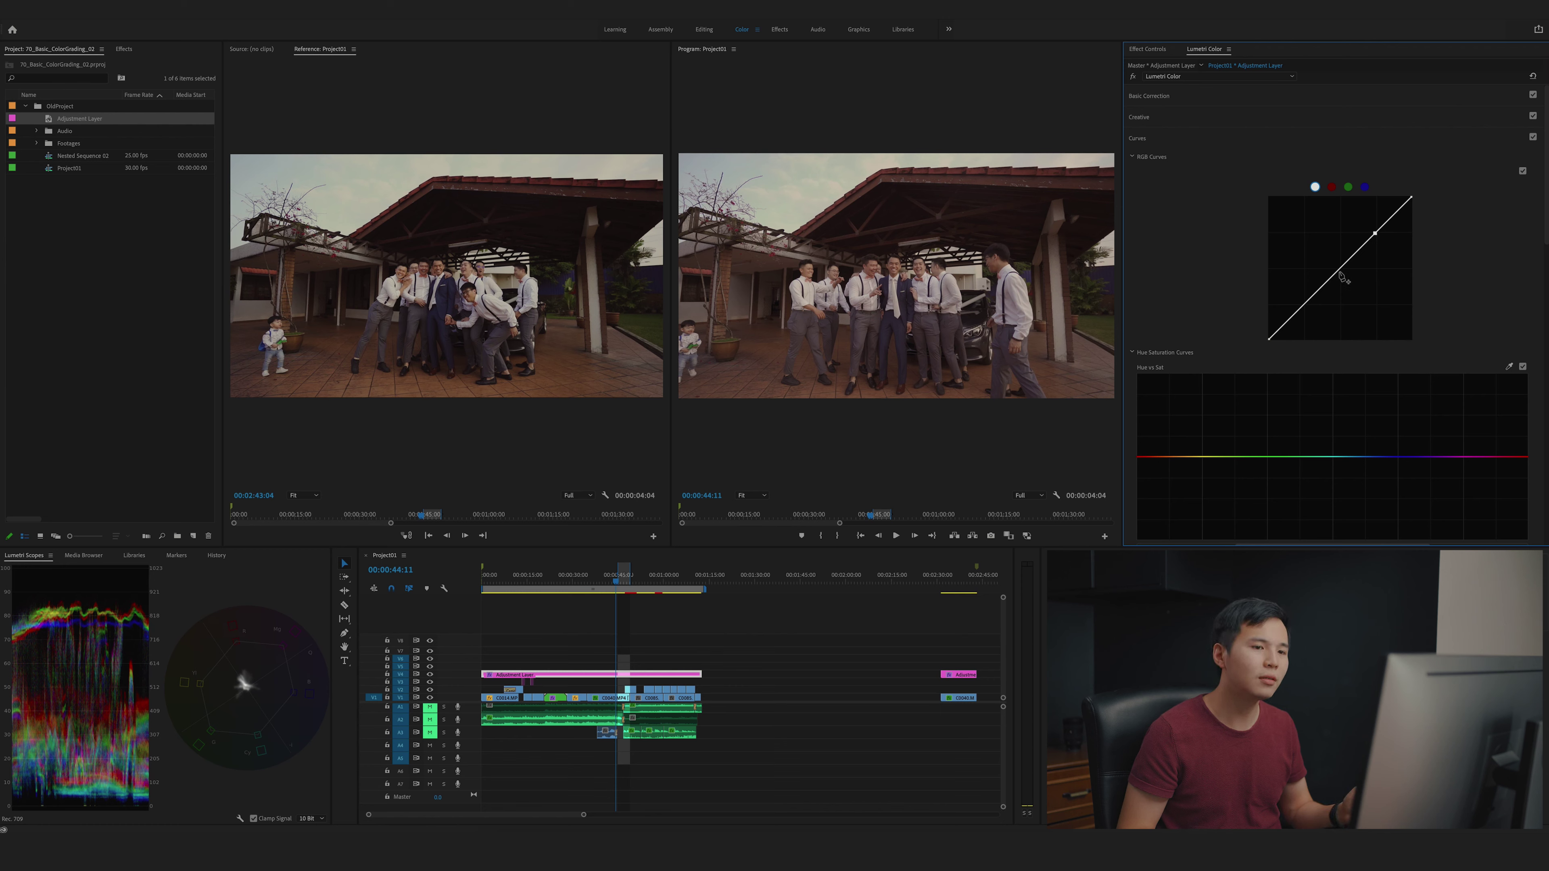
pyautogui.click(1304, 306)
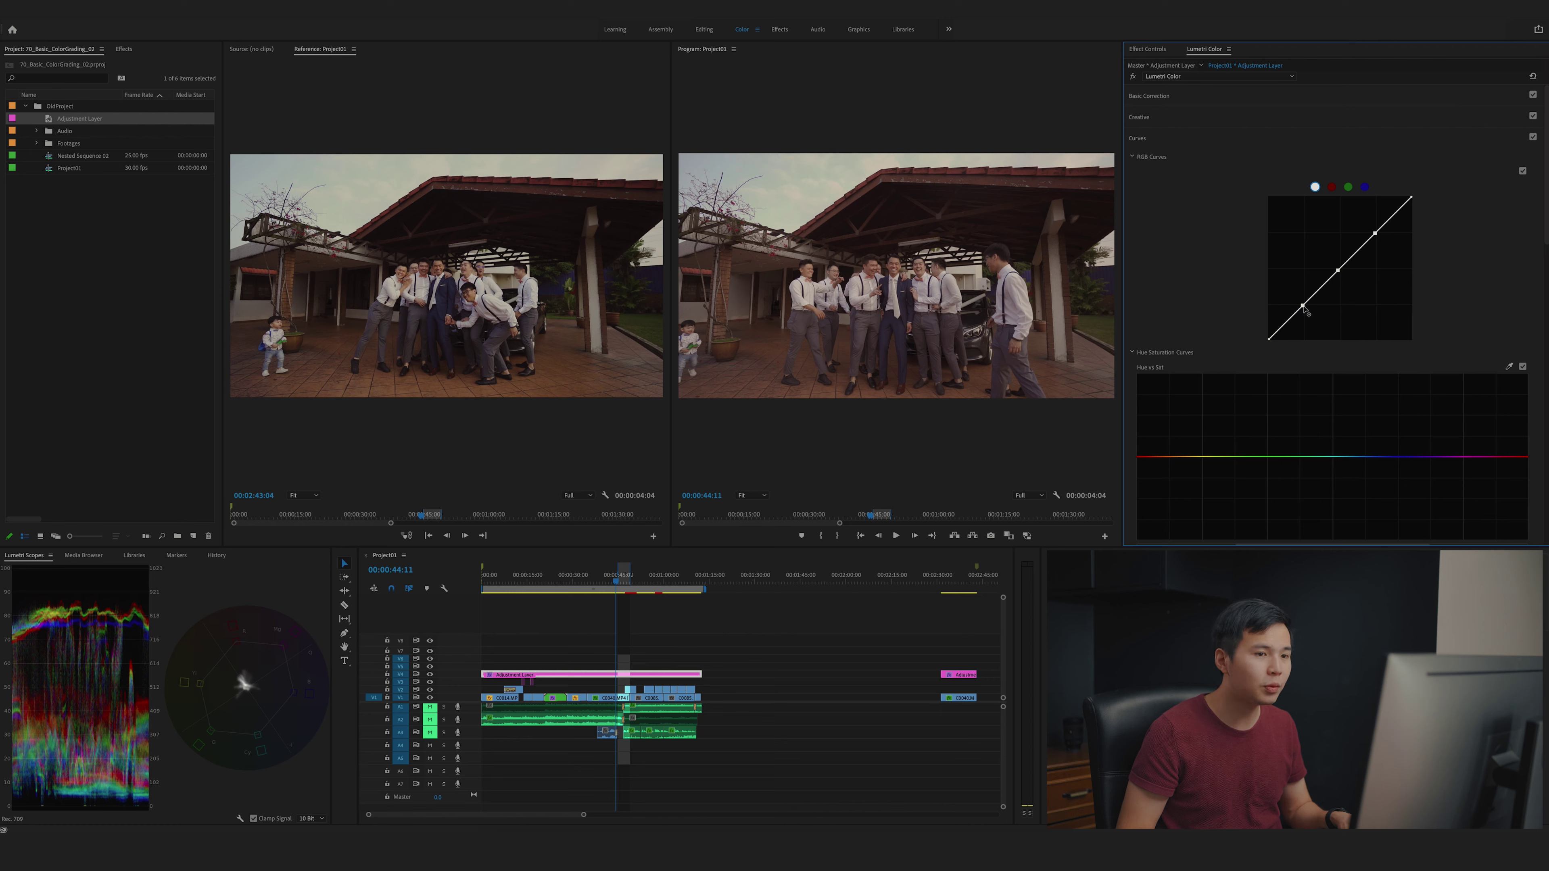
pyautogui.moveTo(1303, 309); pyautogui.dragTo(1303, 312)
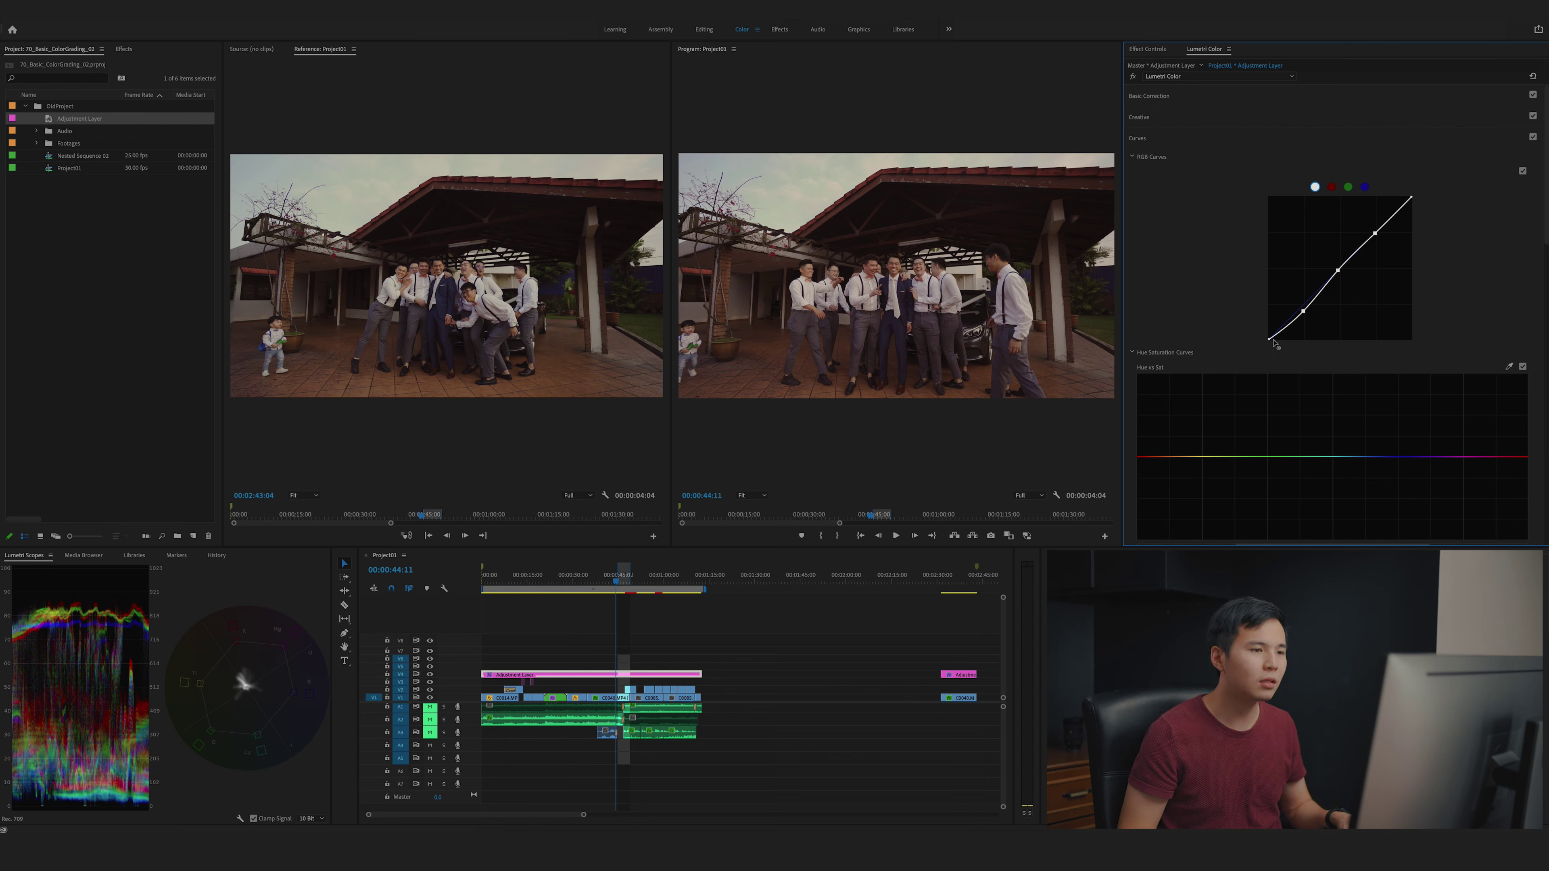
pyautogui.moveTo(1274, 342); pyautogui.dragTo(1275, 343)
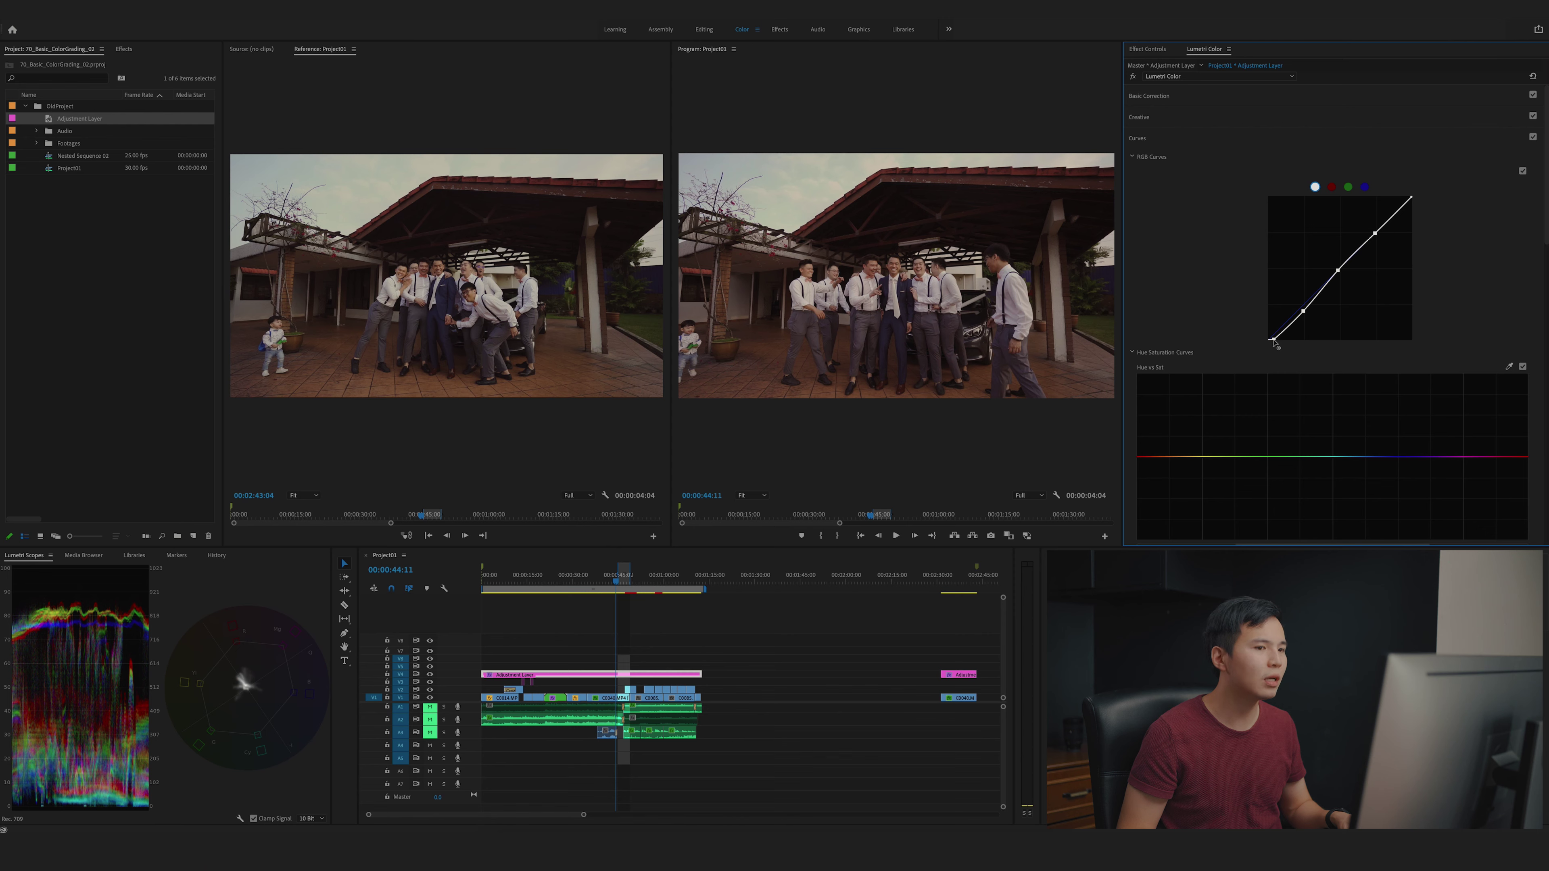
# Lower the white end point of the RGB curve slightly, and compare the shot with the curves off and on.
pyautogui.moveTo(1274, 342); pyautogui.dragTo(1274, 343)
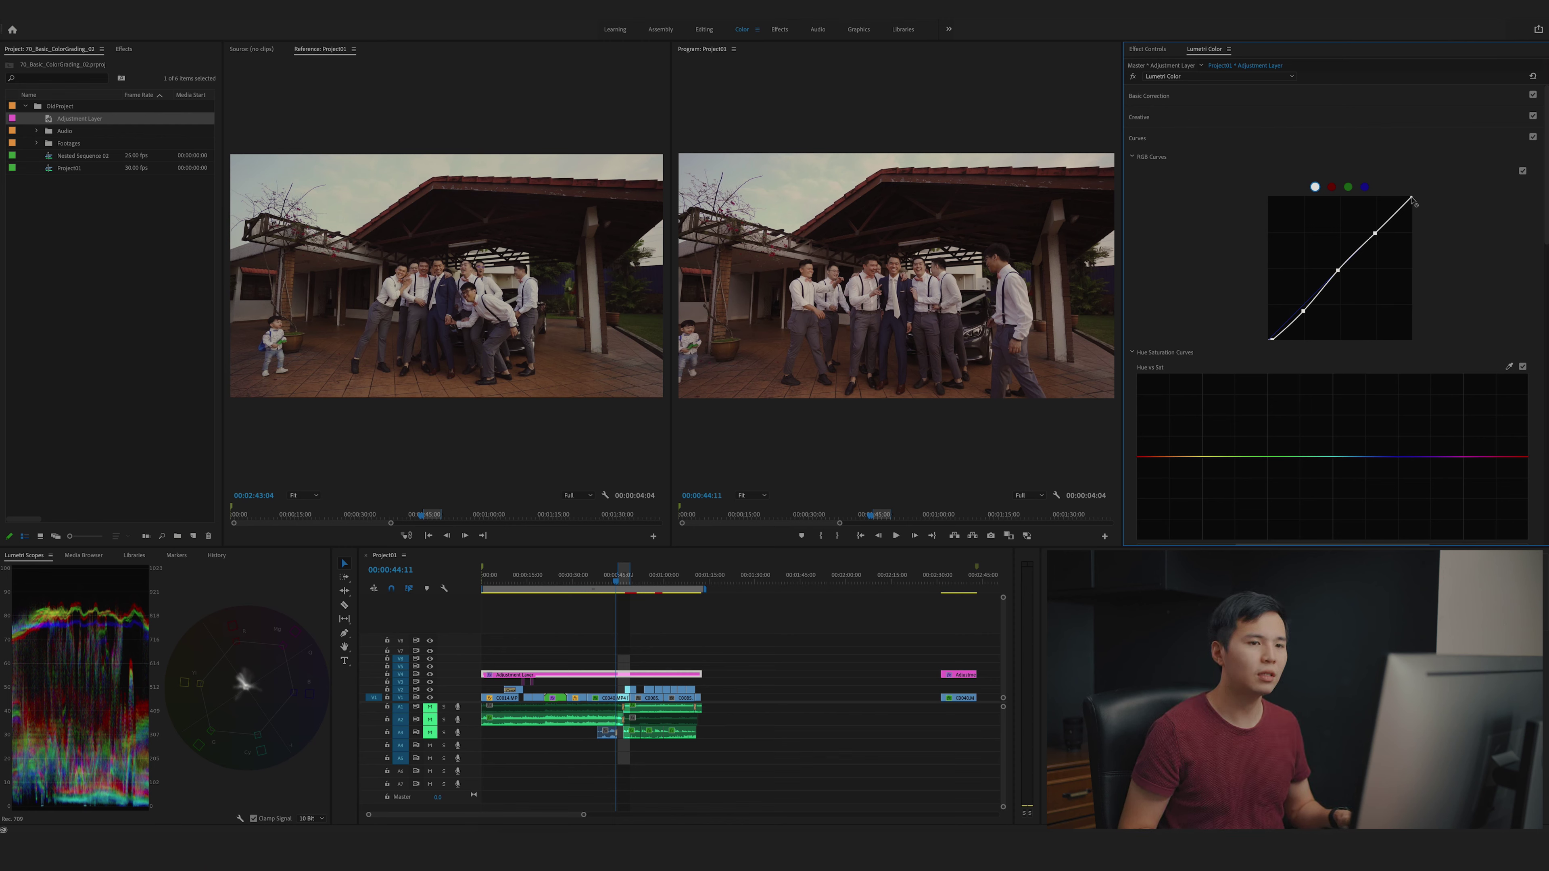
pyautogui.moveTo(1412, 198); pyautogui.dragTo(1422, 210)
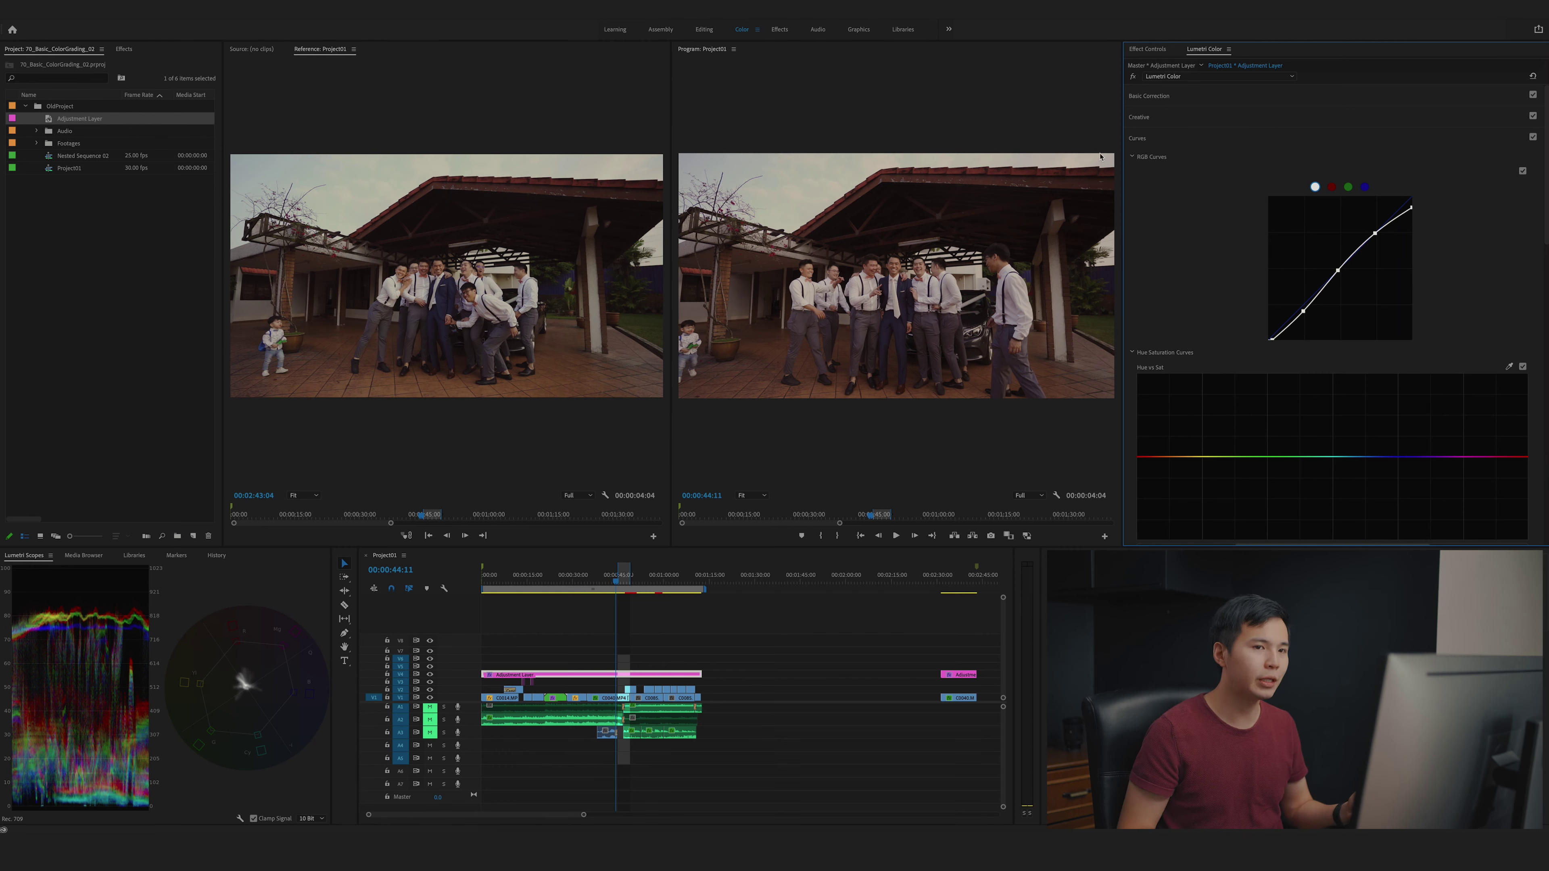
pyautogui.click(1534, 138)
pyautogui.click(1535, 138)
pyautogui.click(1534, 138)
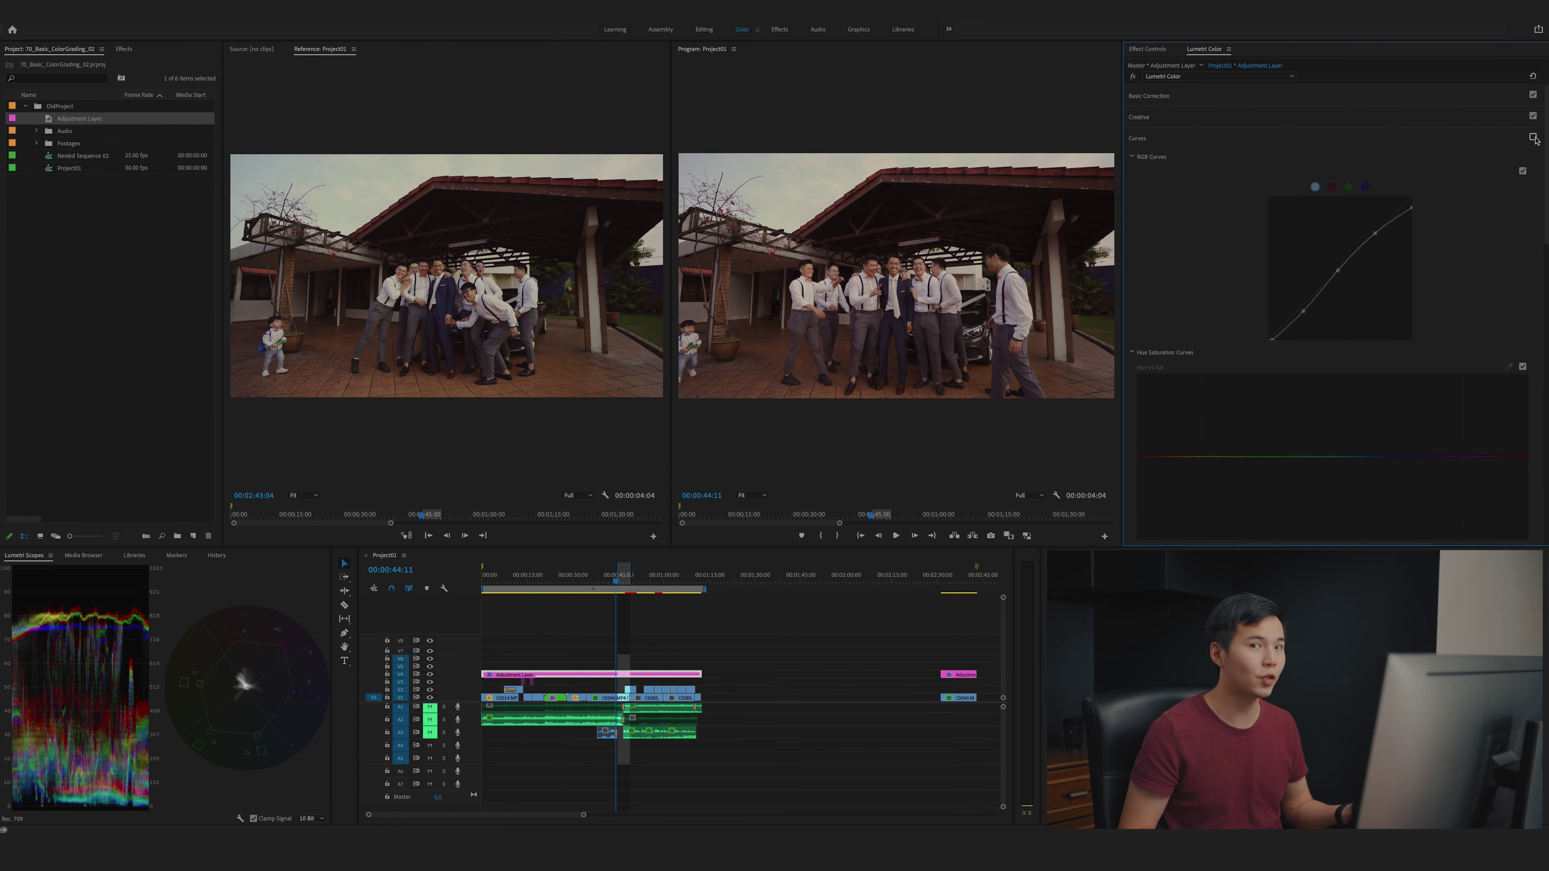
pyautogui.click(1535, 138)
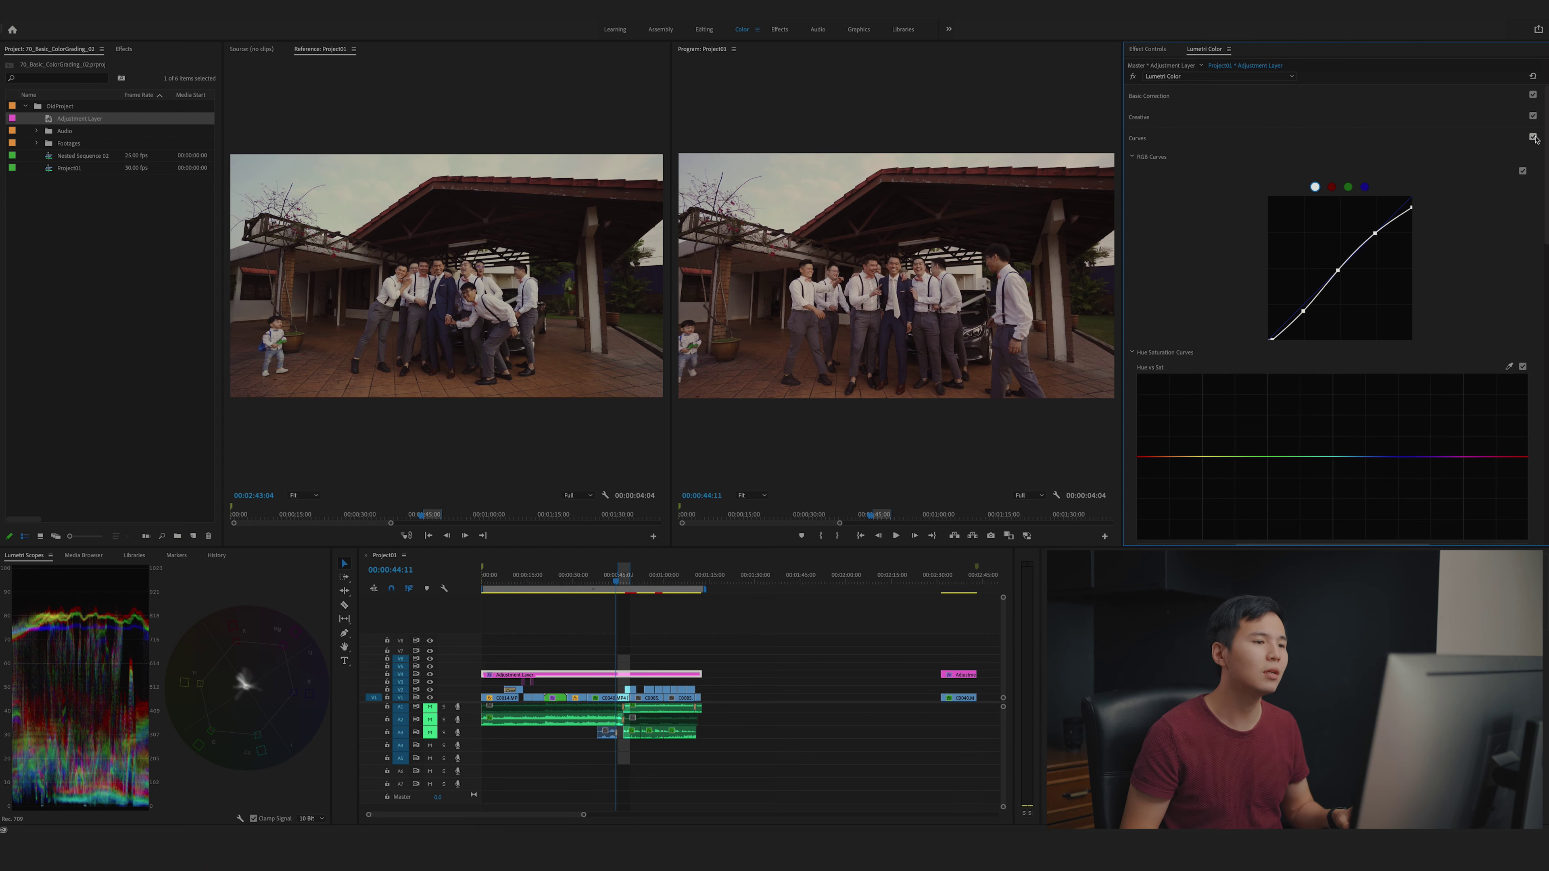
# Select the wedding group shot clip beneath the adjustment layer, lower its Highlights further and set its Whites to -10.
pyautogui.click(1138, 138)
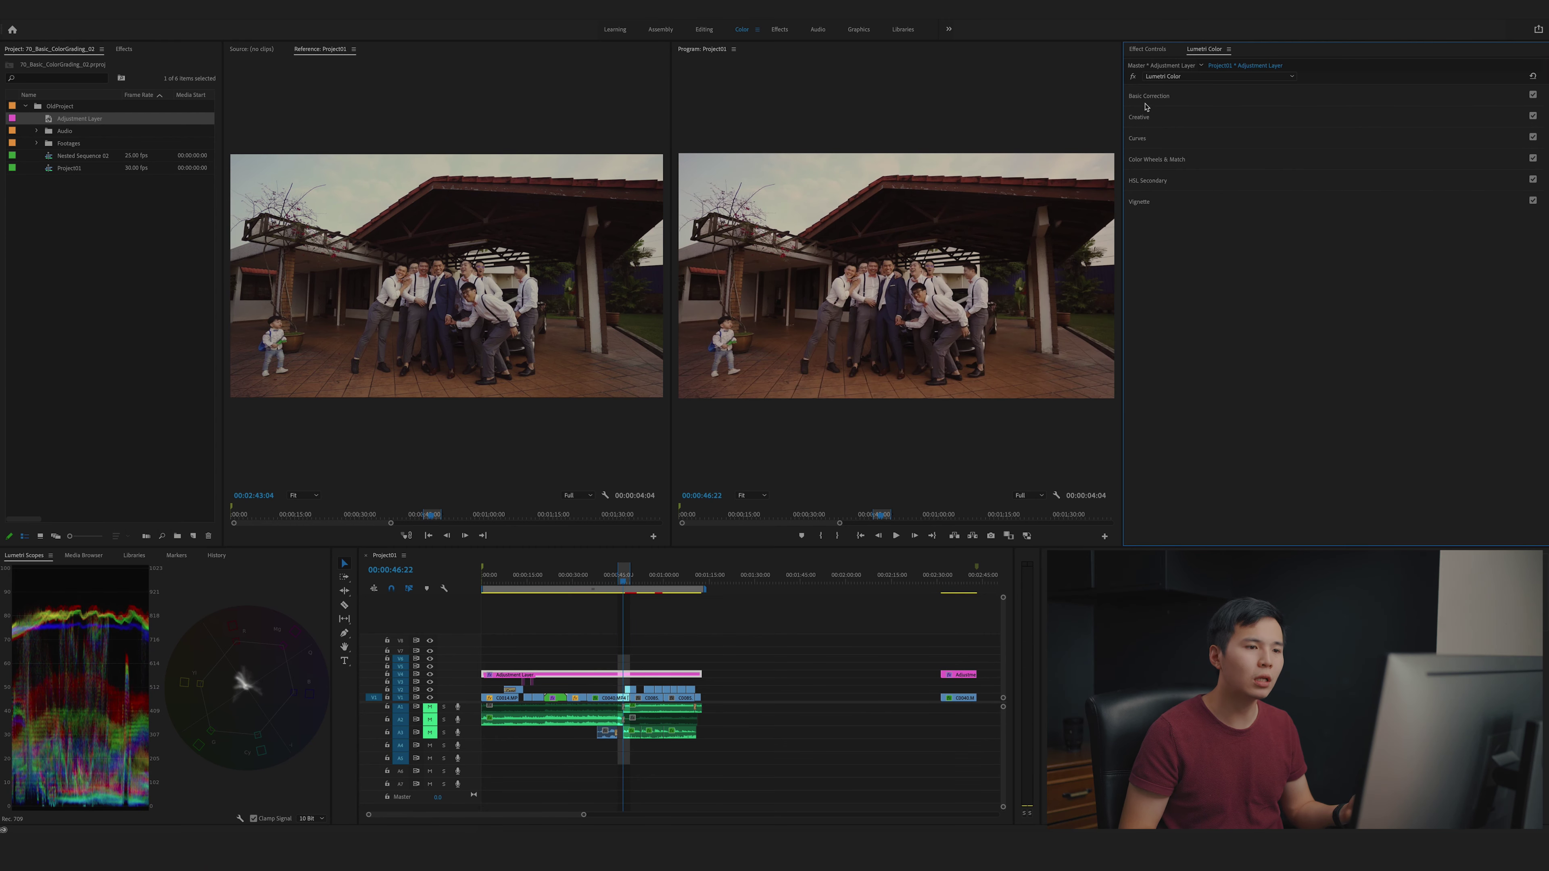
pyautogui.click(1148, 97)
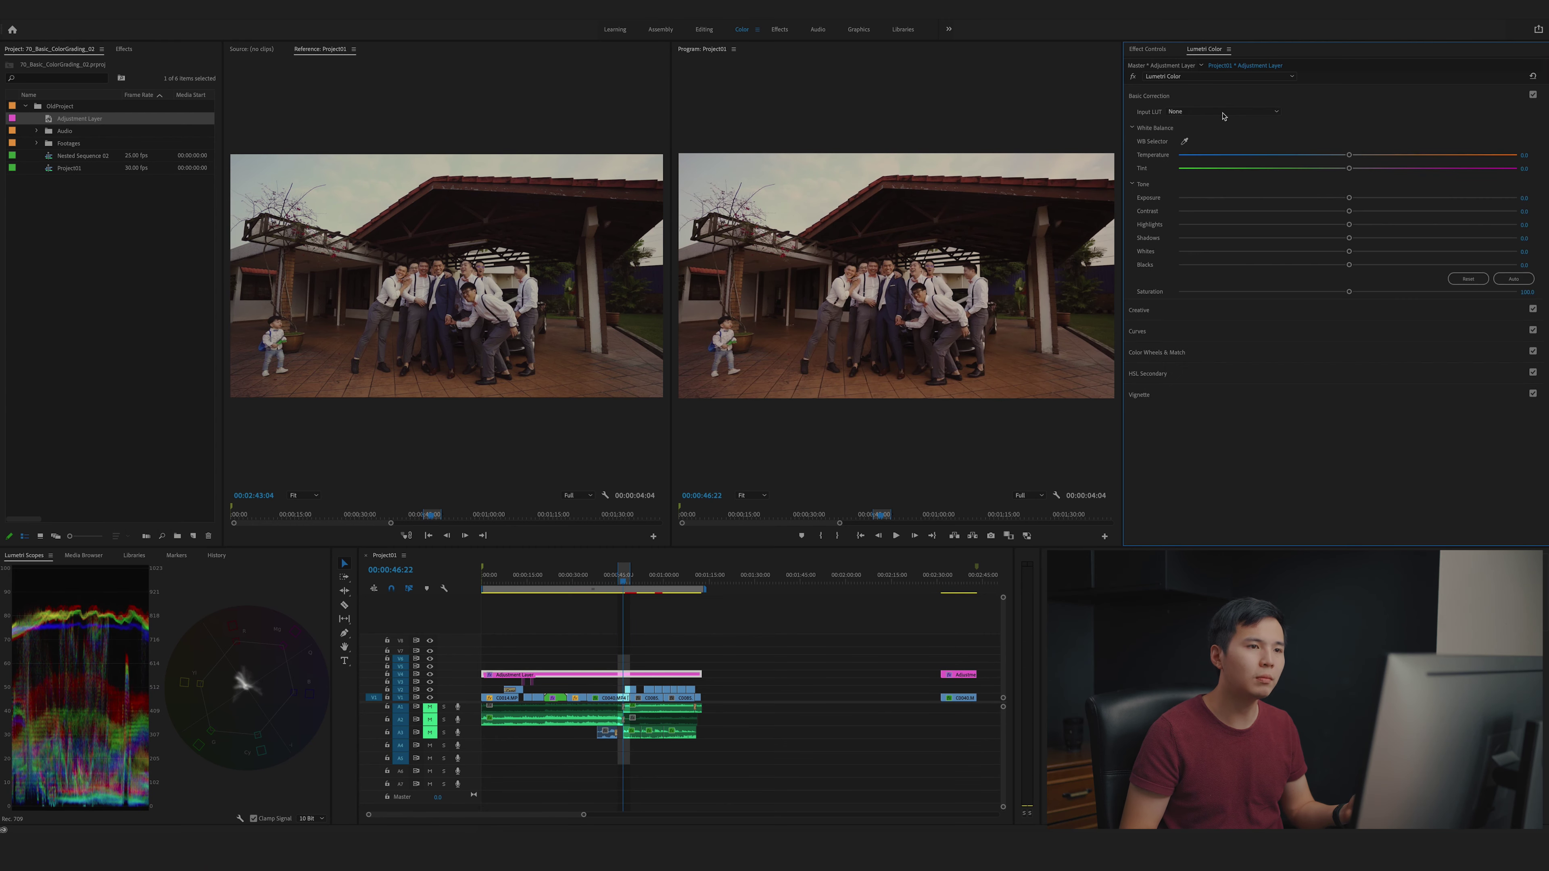
pyautogui.click(1148, 96)
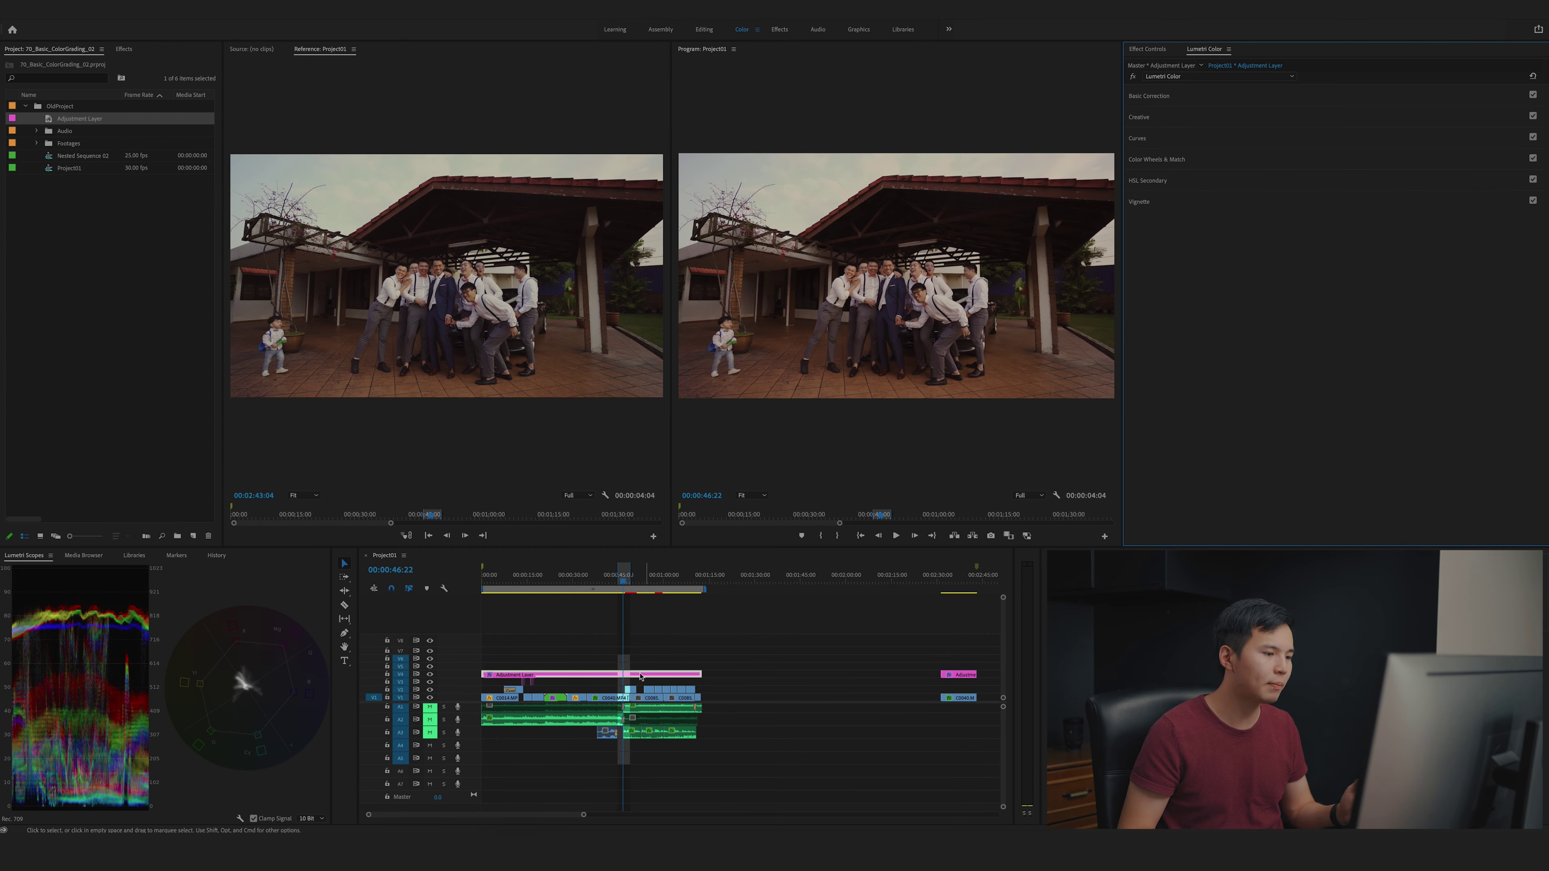
pyautogui.click(612, 700)
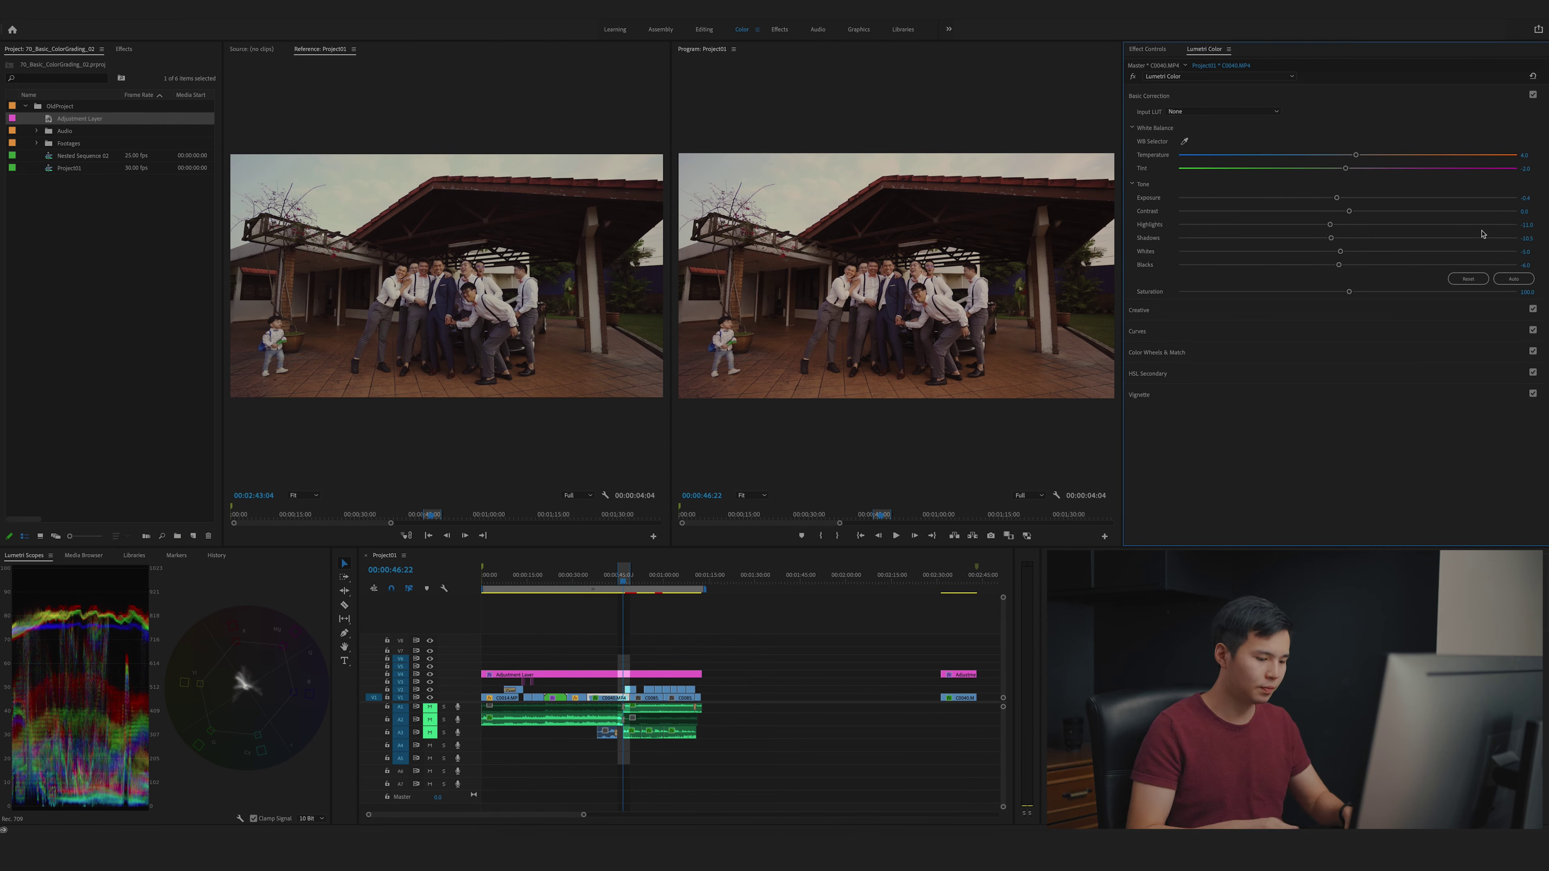
pyautogui.click(1526, 224)
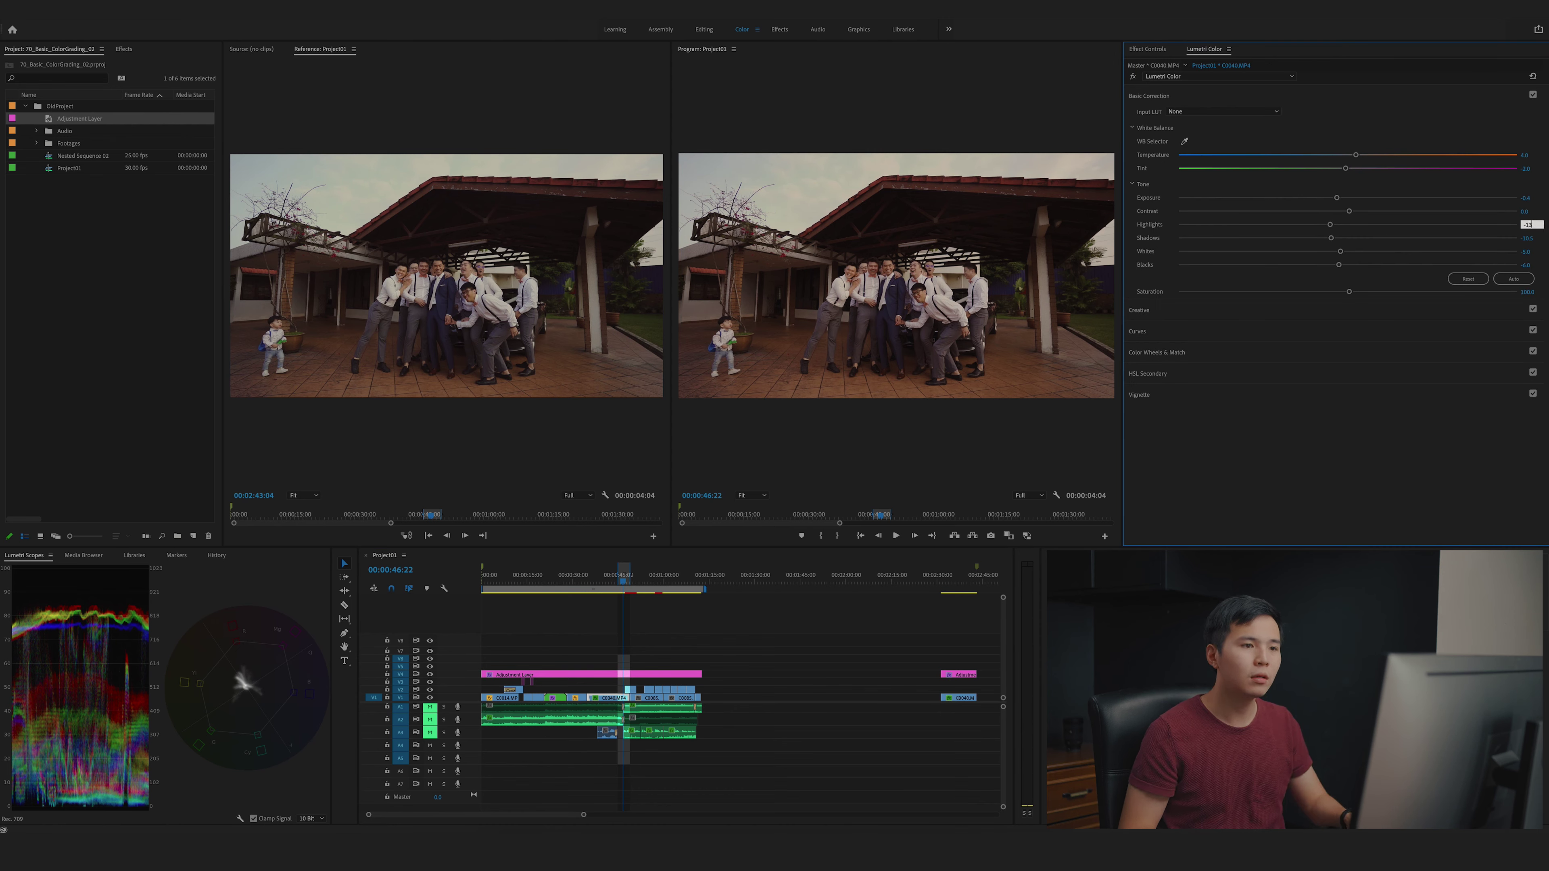
pyautogui.press('Return')
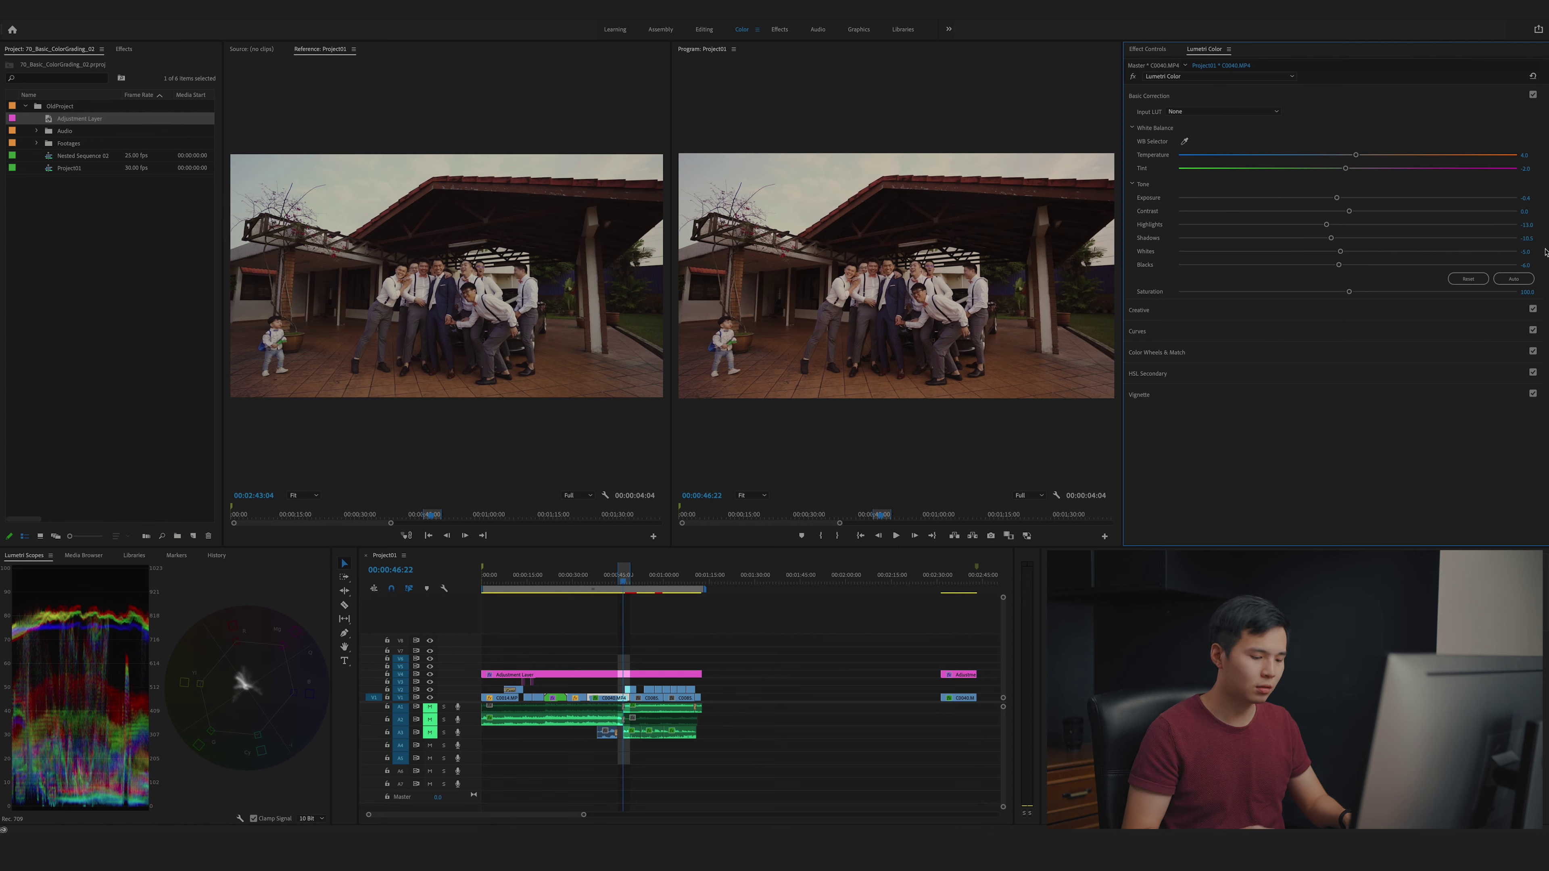
pyautogui.click(1527, 251)
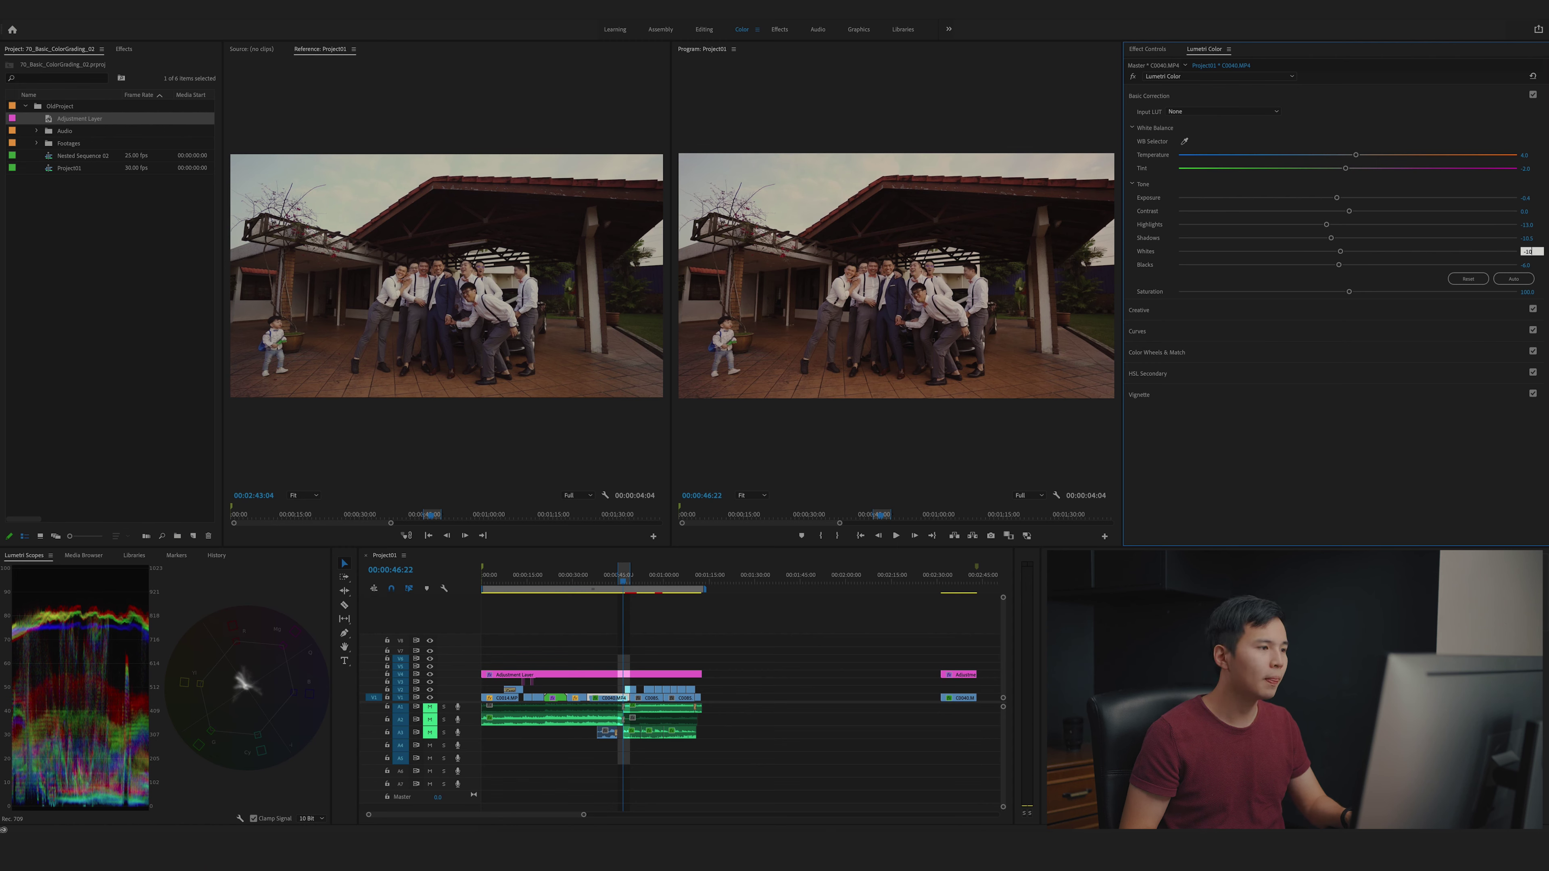
pyautogui.press('Return')
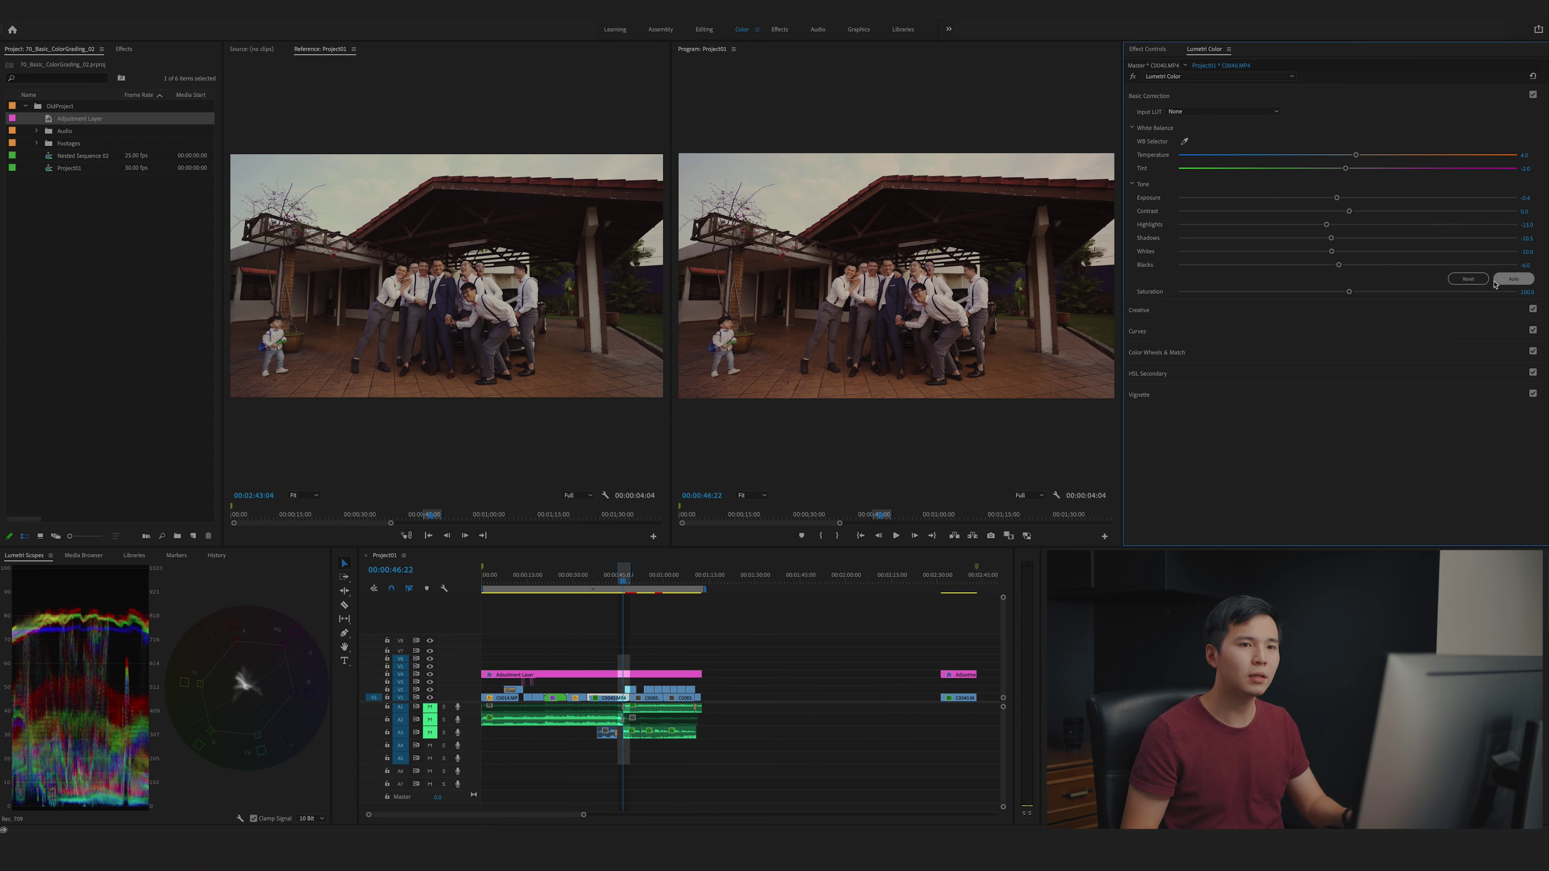
# Set the Temperature of the wedding group shot to 2 in Basic Correction.
pyautogui.click(1526, 155)
pyautogui.write('2')
pyautogui.press('Return')
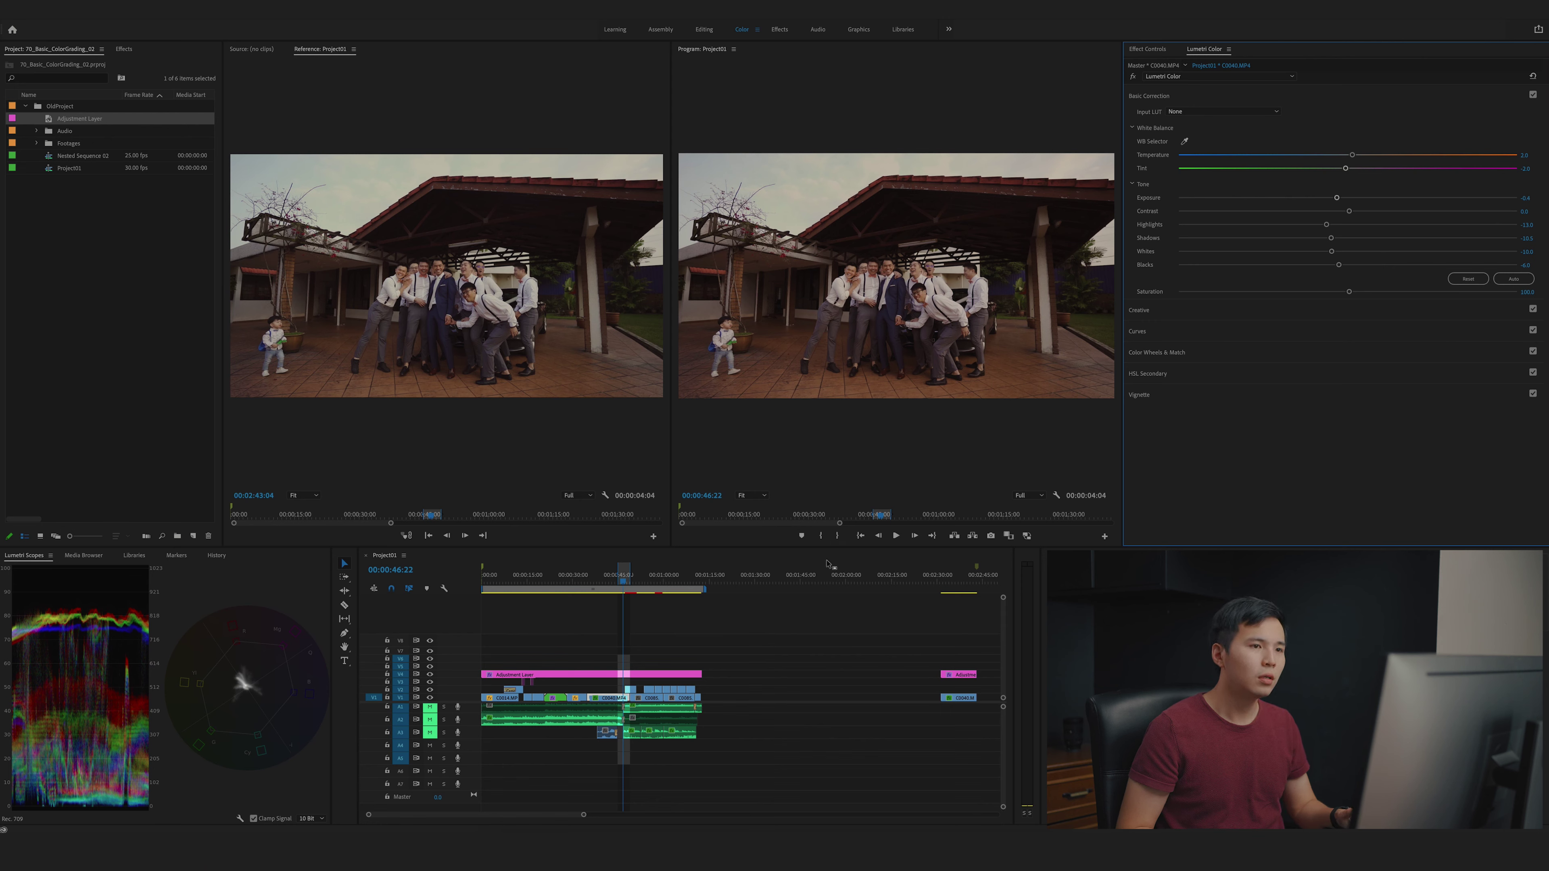
pyautogui.click(1150, 94)
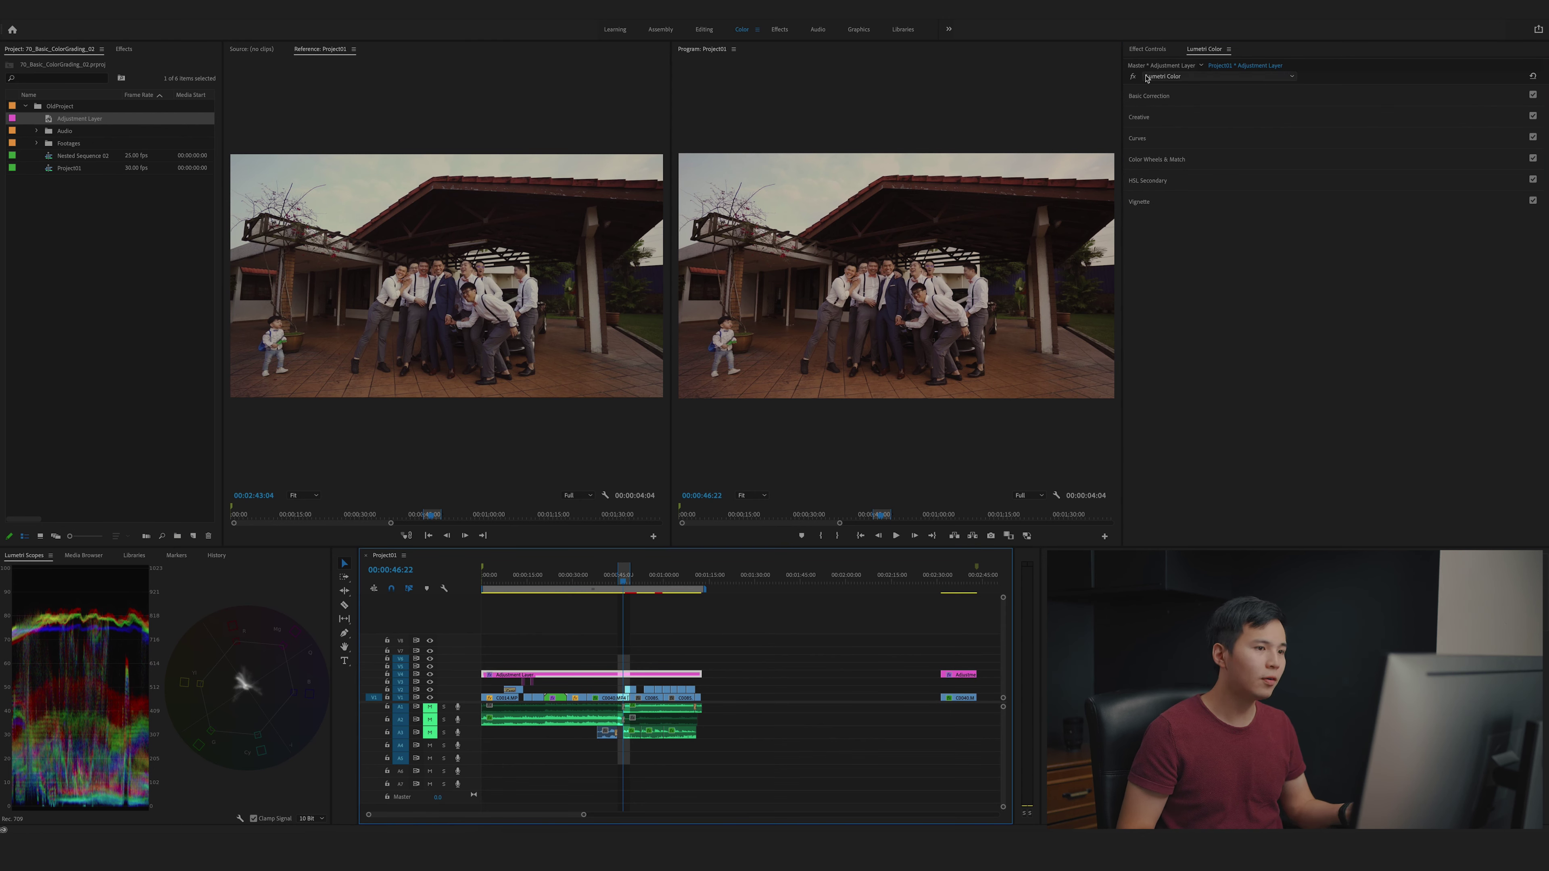
# Toggle the adjustment layer's whole Lumetri effect off and on to compare the group shot with and without the grade.
pyautogui.click(1133, 77)
pyautogui.click(1133, 77)
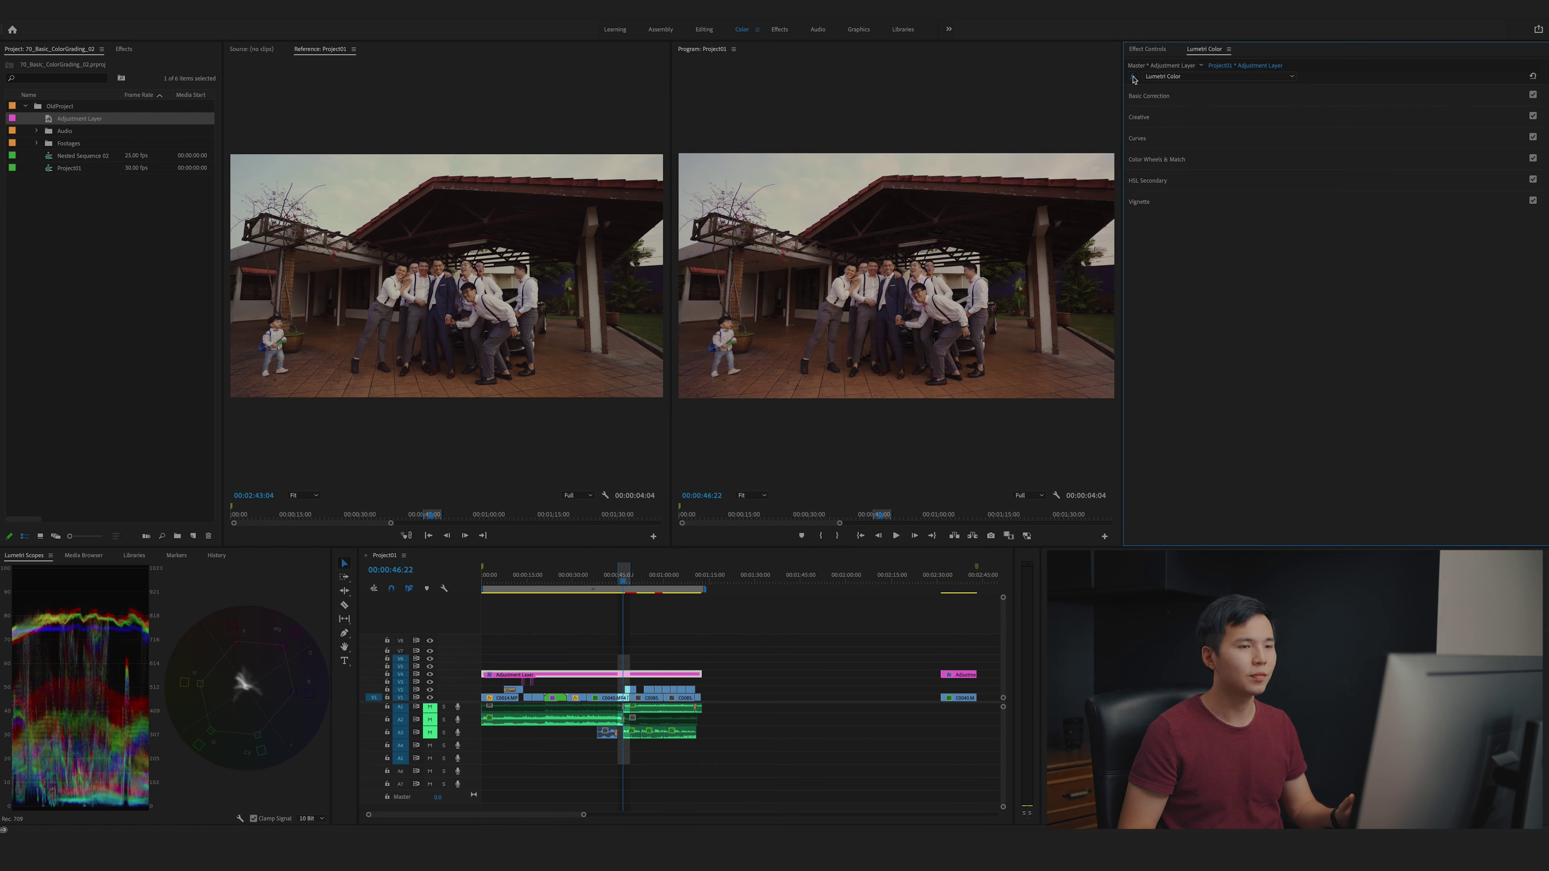
pyautogui.click(1133, 77)
pyautogui.click(1133, 77)
# Move the playhead back to the woman's portrait shot at 00:00:16:27, disable the adjustment layer and lock its track.
pyautogui.click(614, 576)
pyautogui.click(623, 591)
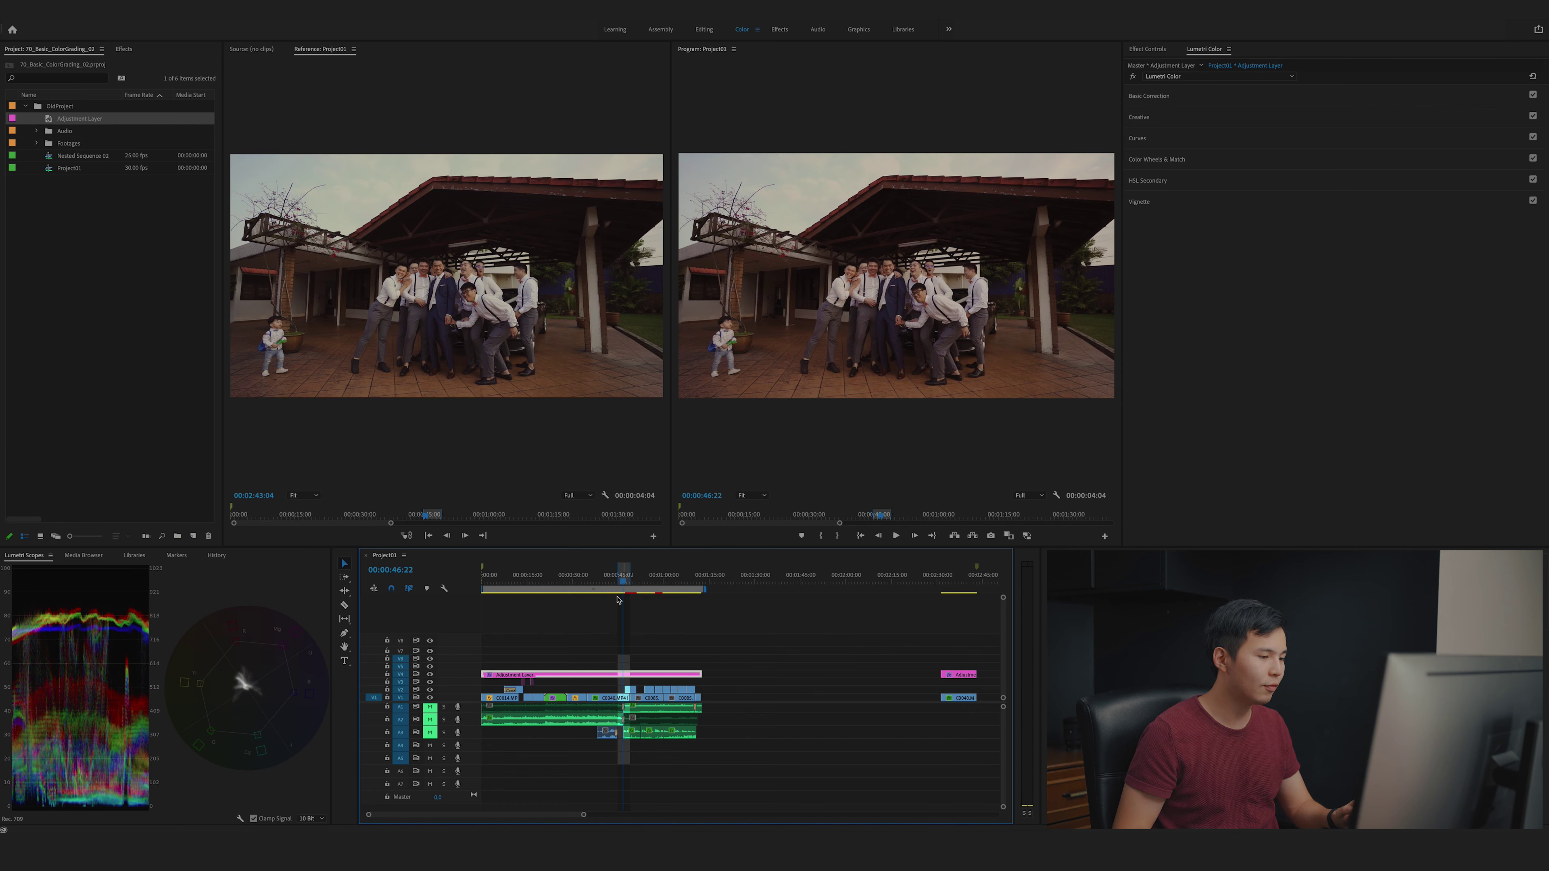
pyautogui.moveTo(576, 585); pyautogui.dragTo(544, 589)
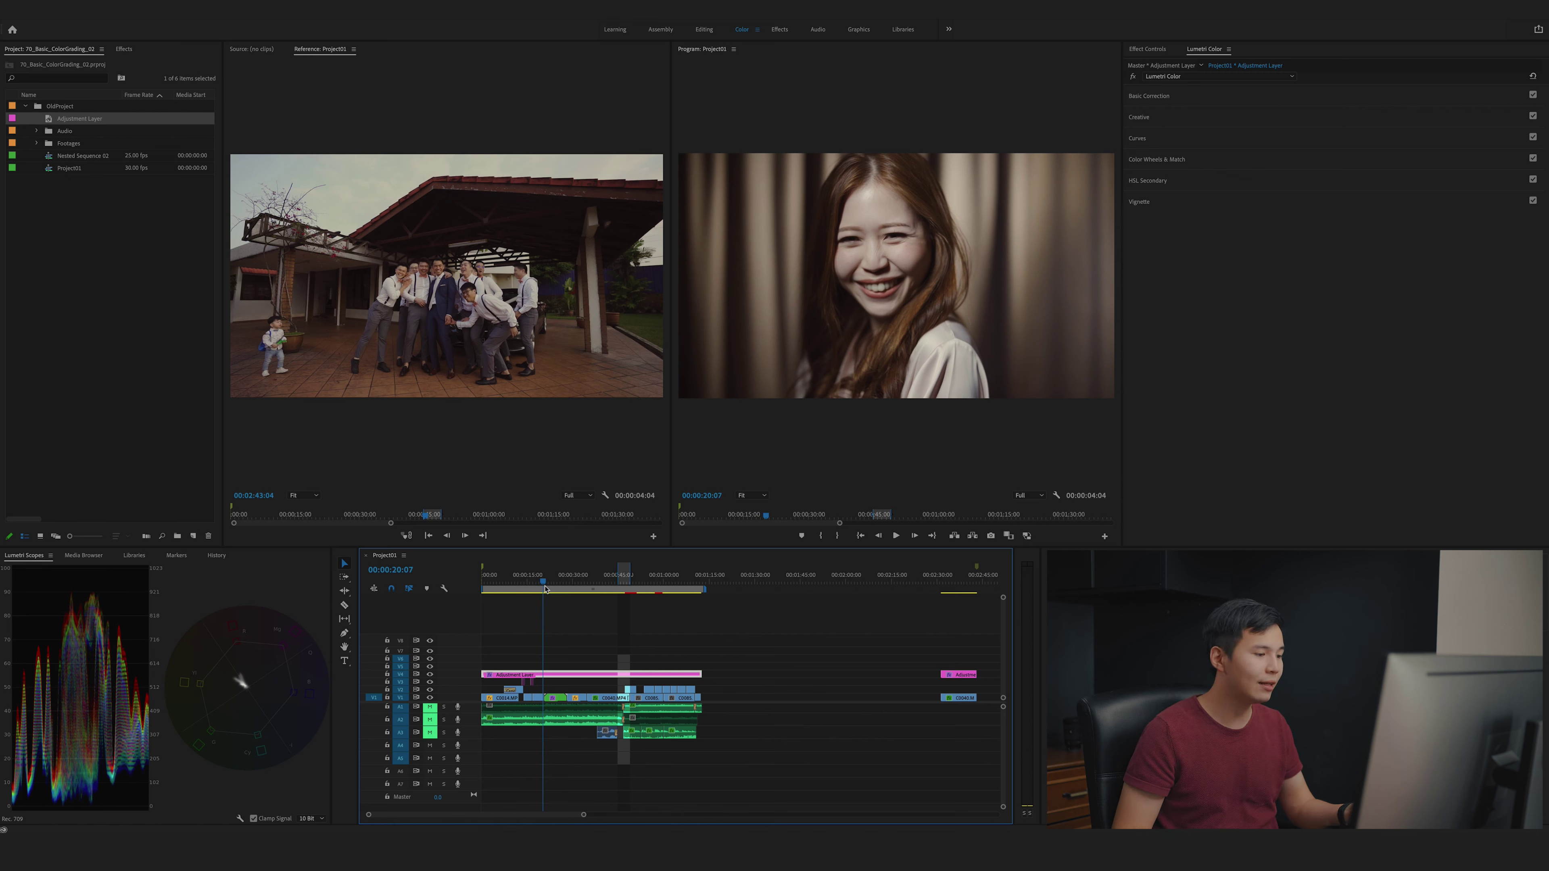
pyautogui.moveTo(544, 589); pyautogui.dragTo(533, 587)
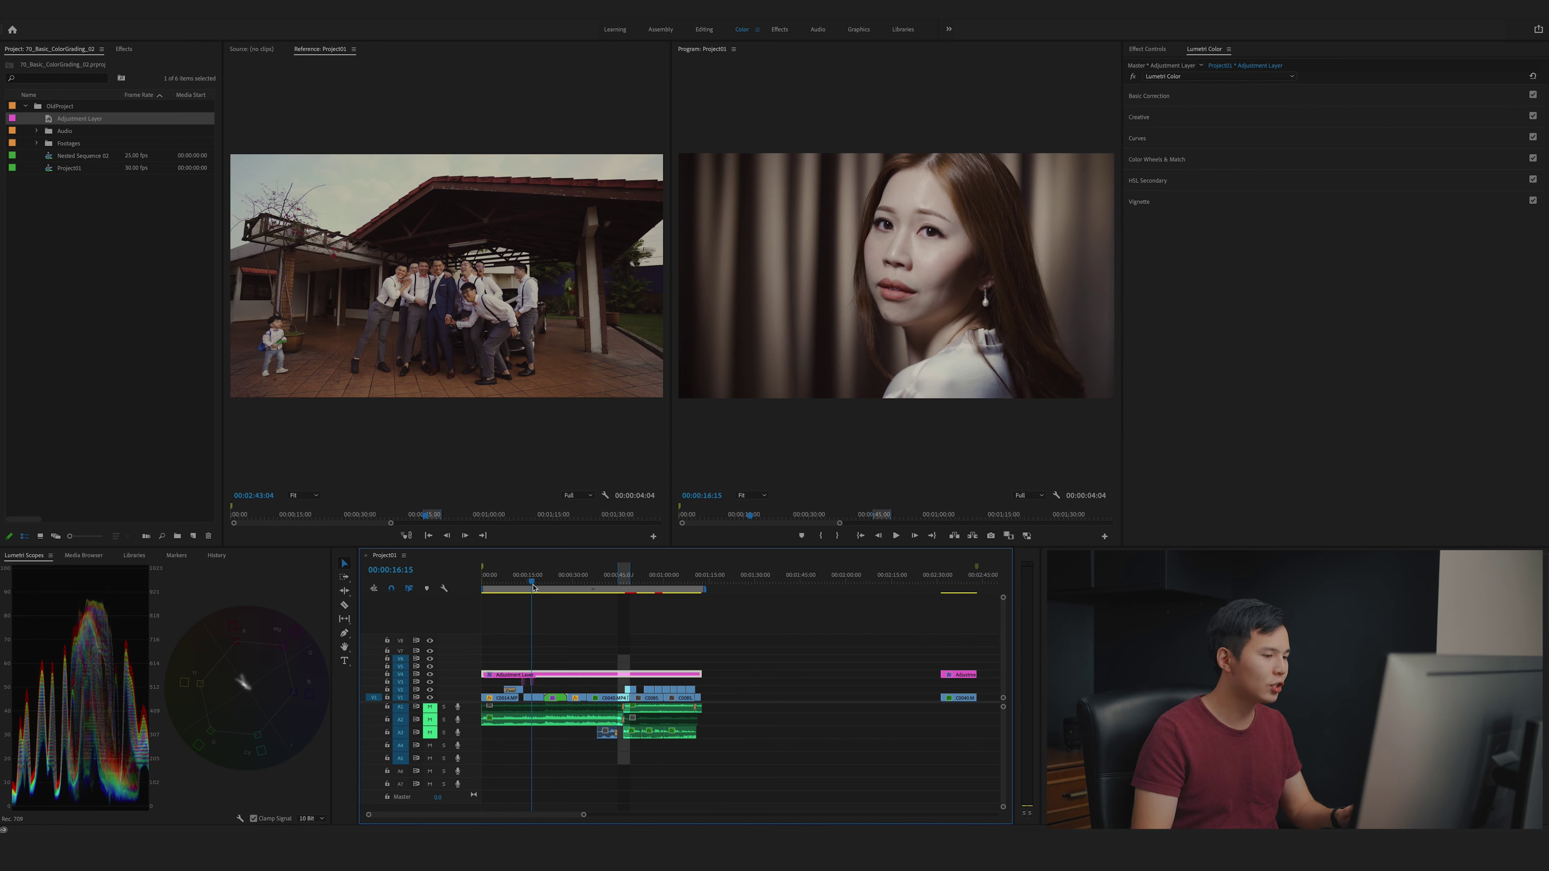
pyautogui.click(533, 587)
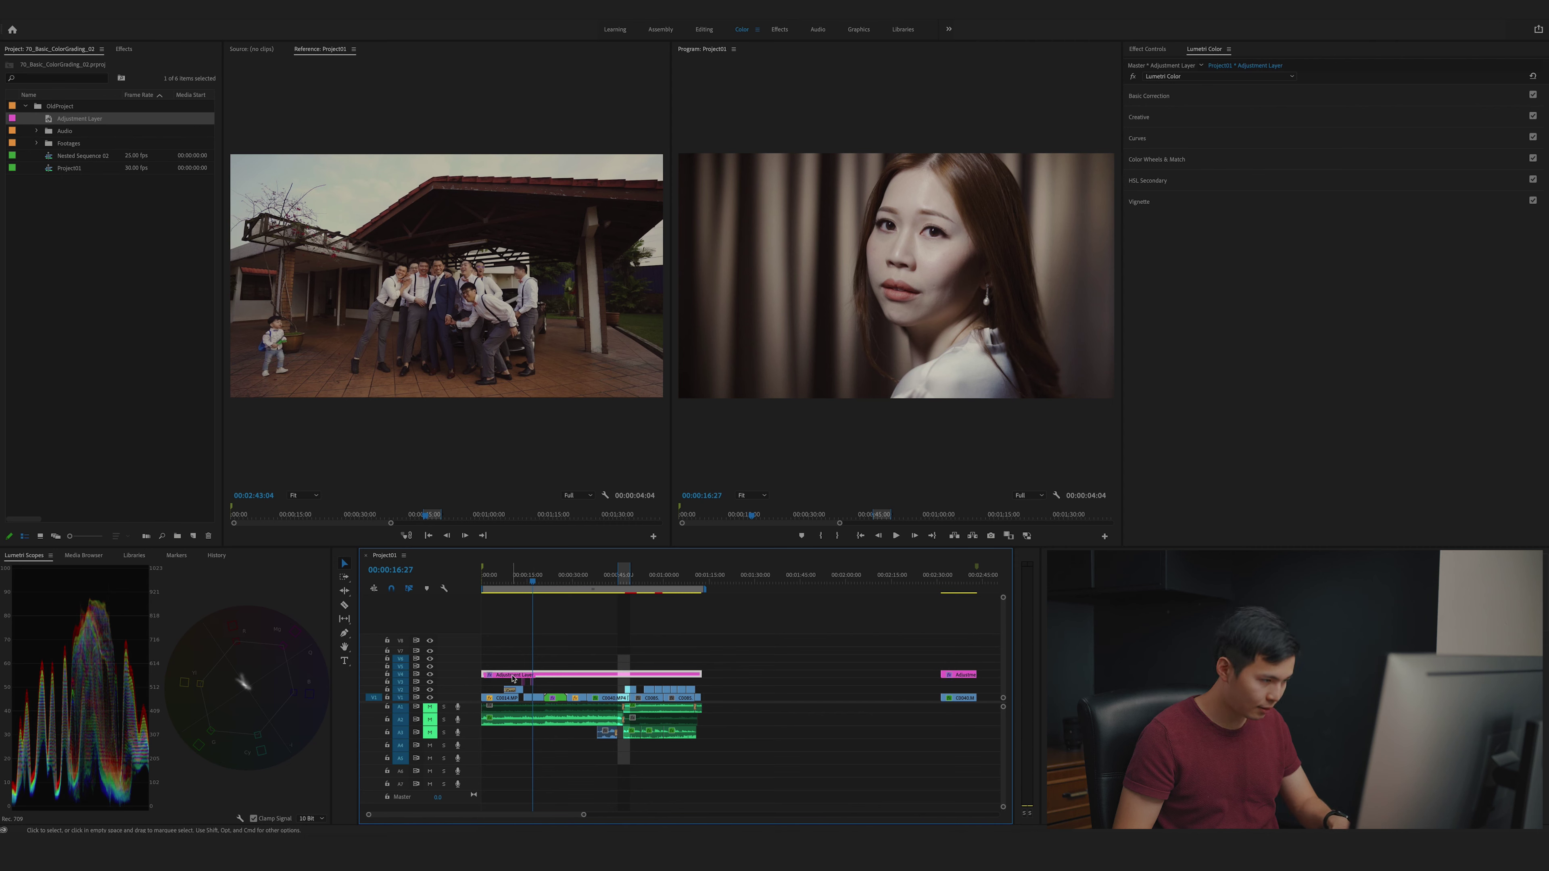
pyautogui.click(386, 675)
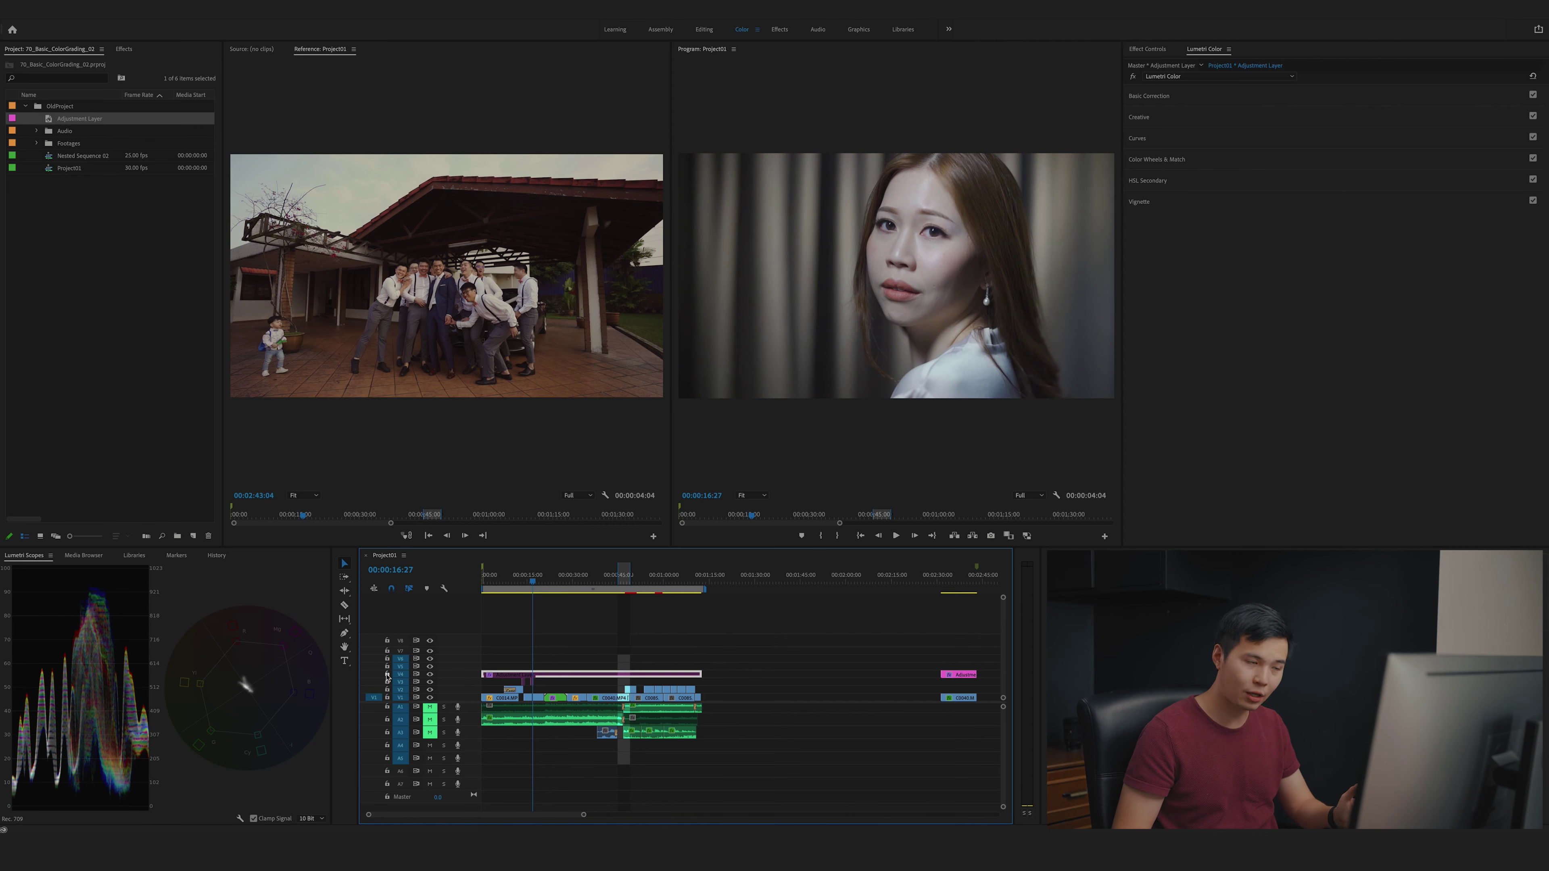
pyautogui.click(386, 675)
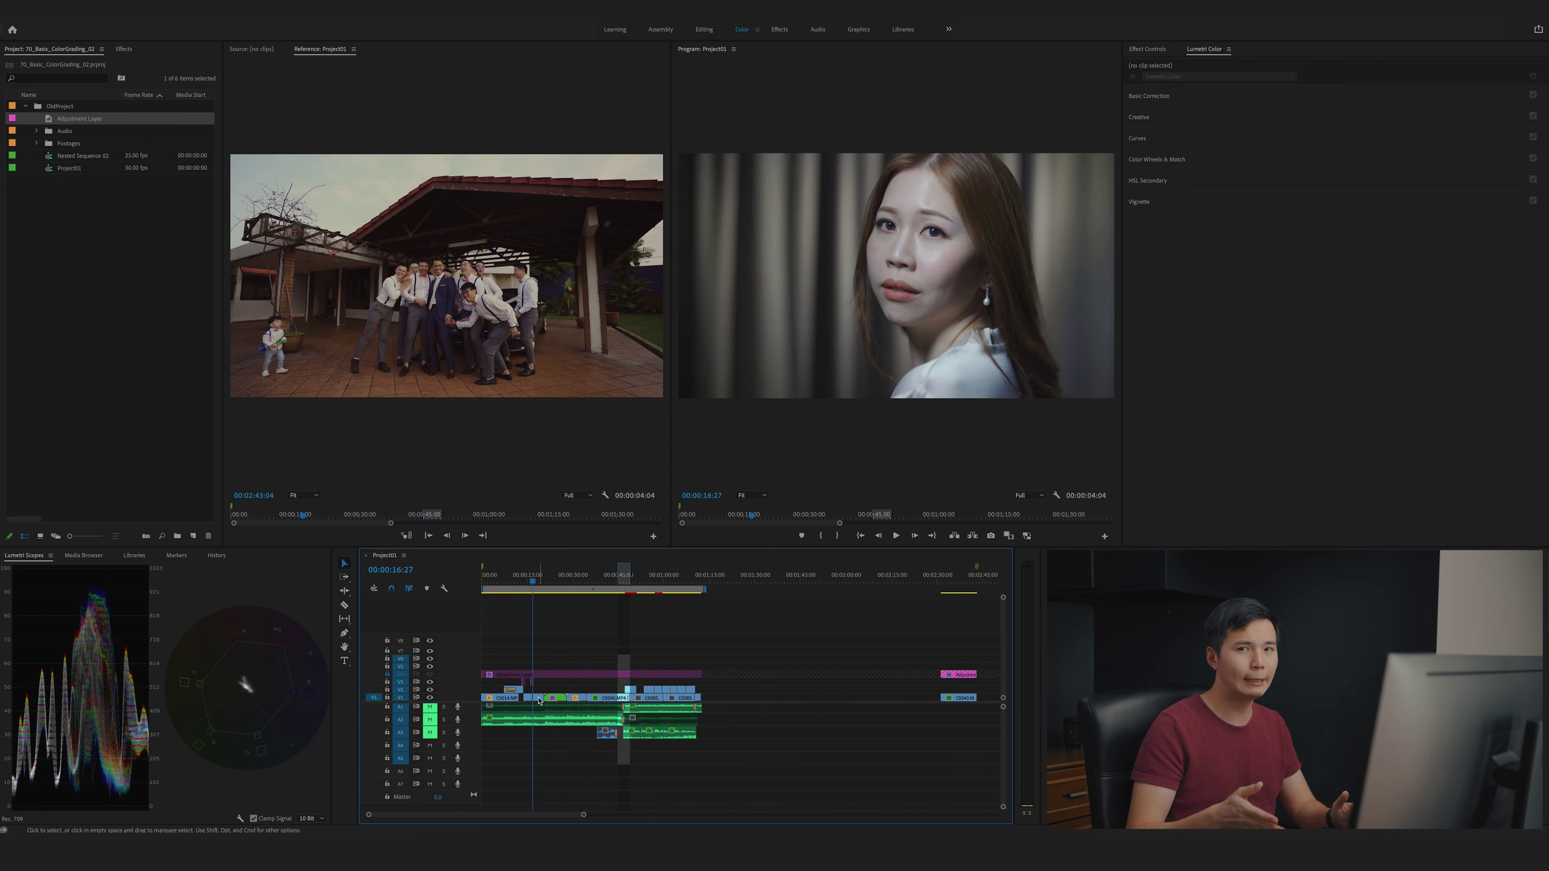
# Select the woman's portrait clip and slightly lower its Blacks, Highlights and Exposure in Basic Correction.
pyautogui.click(539, 699)
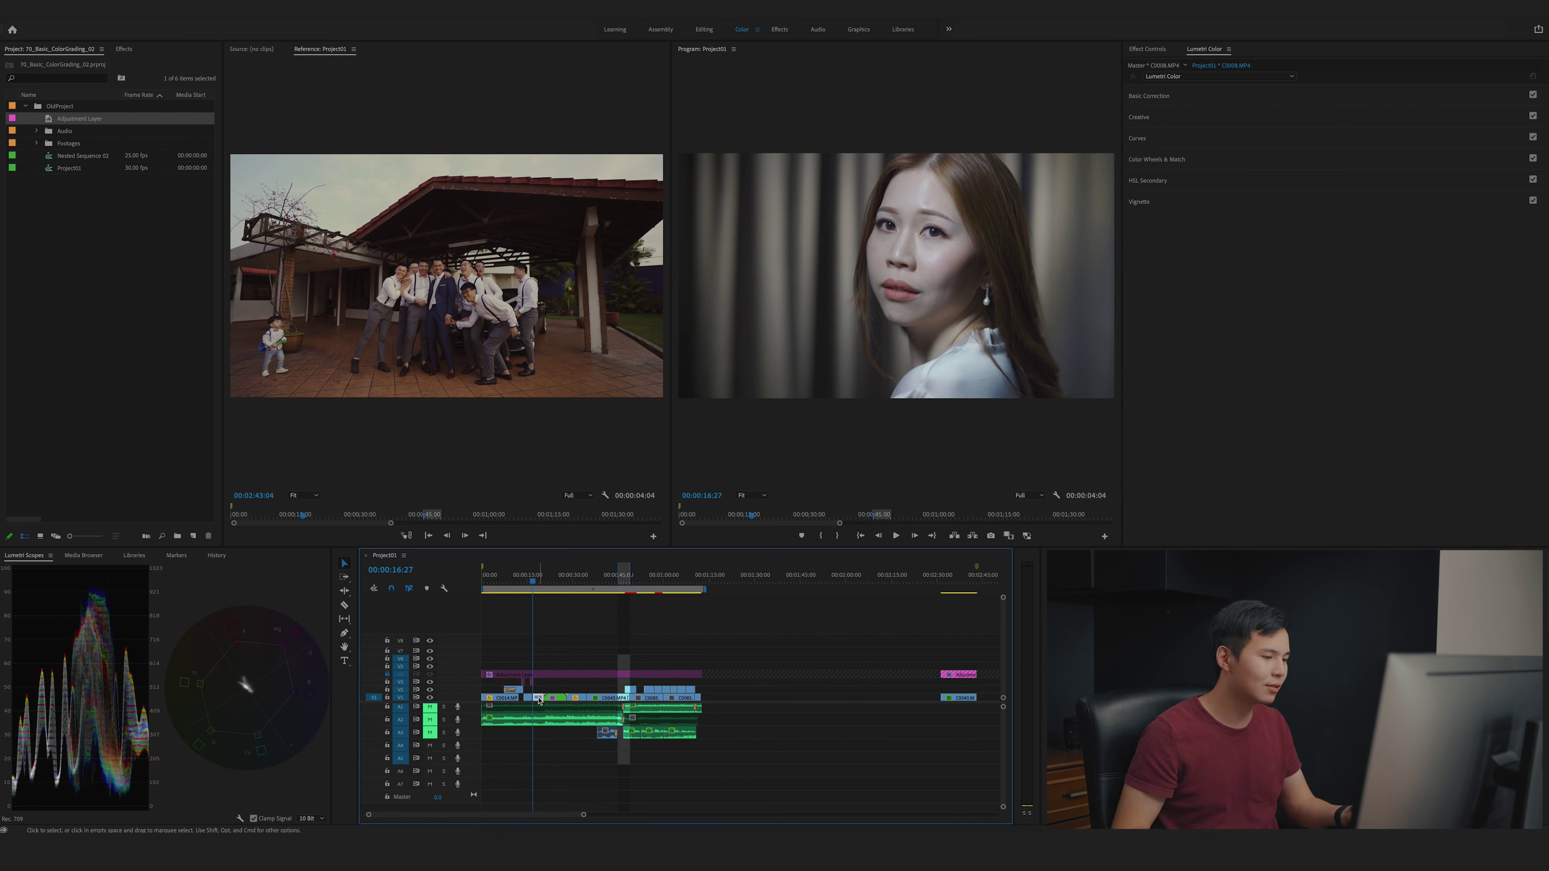
pyautogui.click(528, 698)
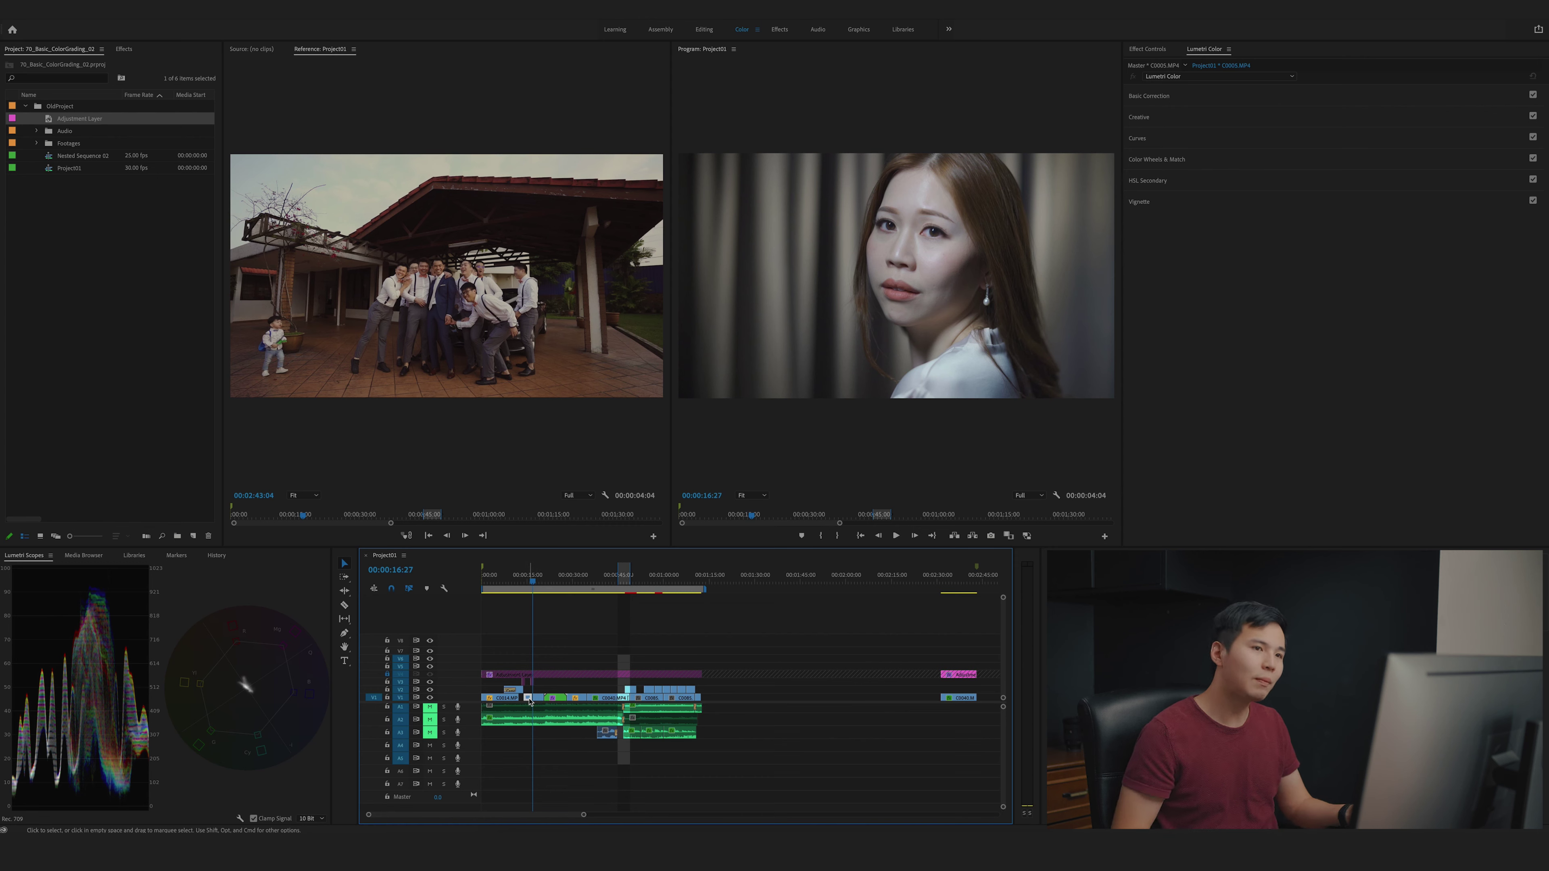
pyautogui.click(1167, 119)
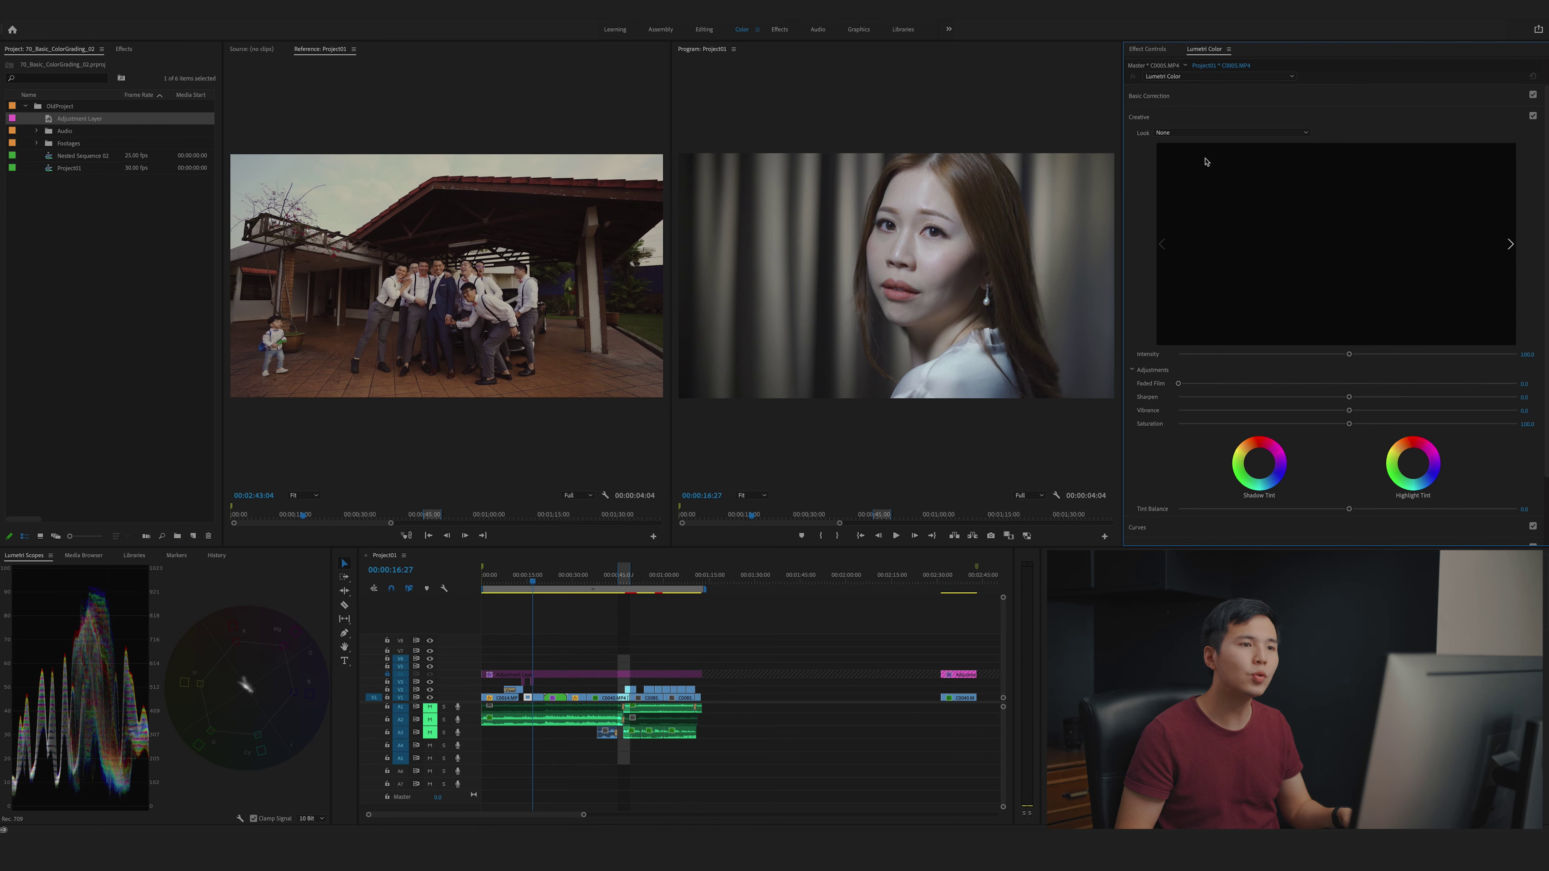
pyautogui.click(1139, 118)
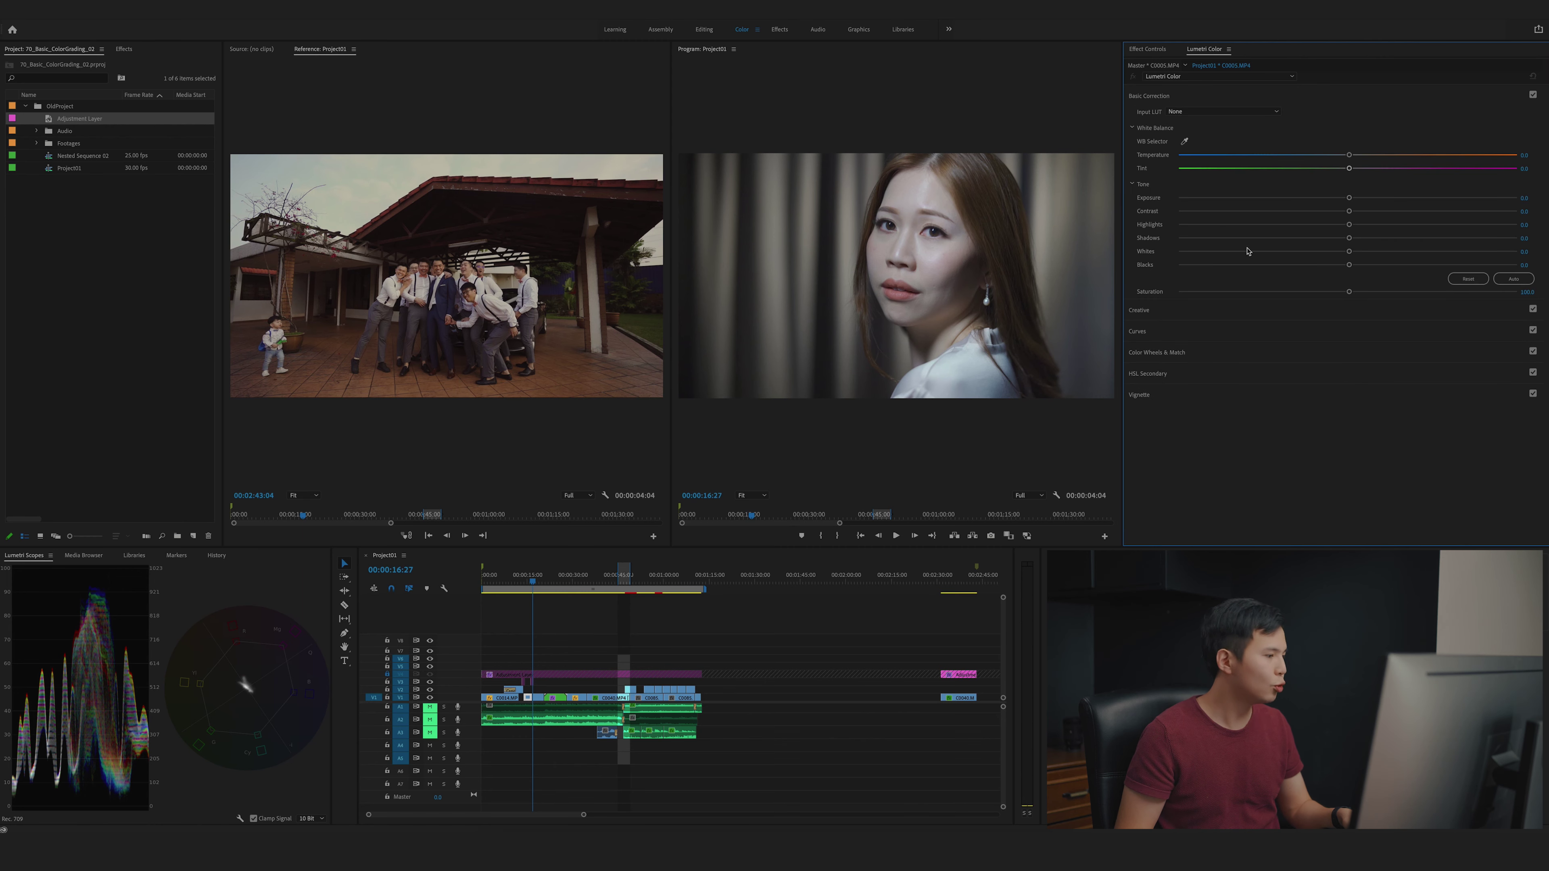
pyautogui.moveTo(1346, 267); pyautogui.dragTo(1335, 269)
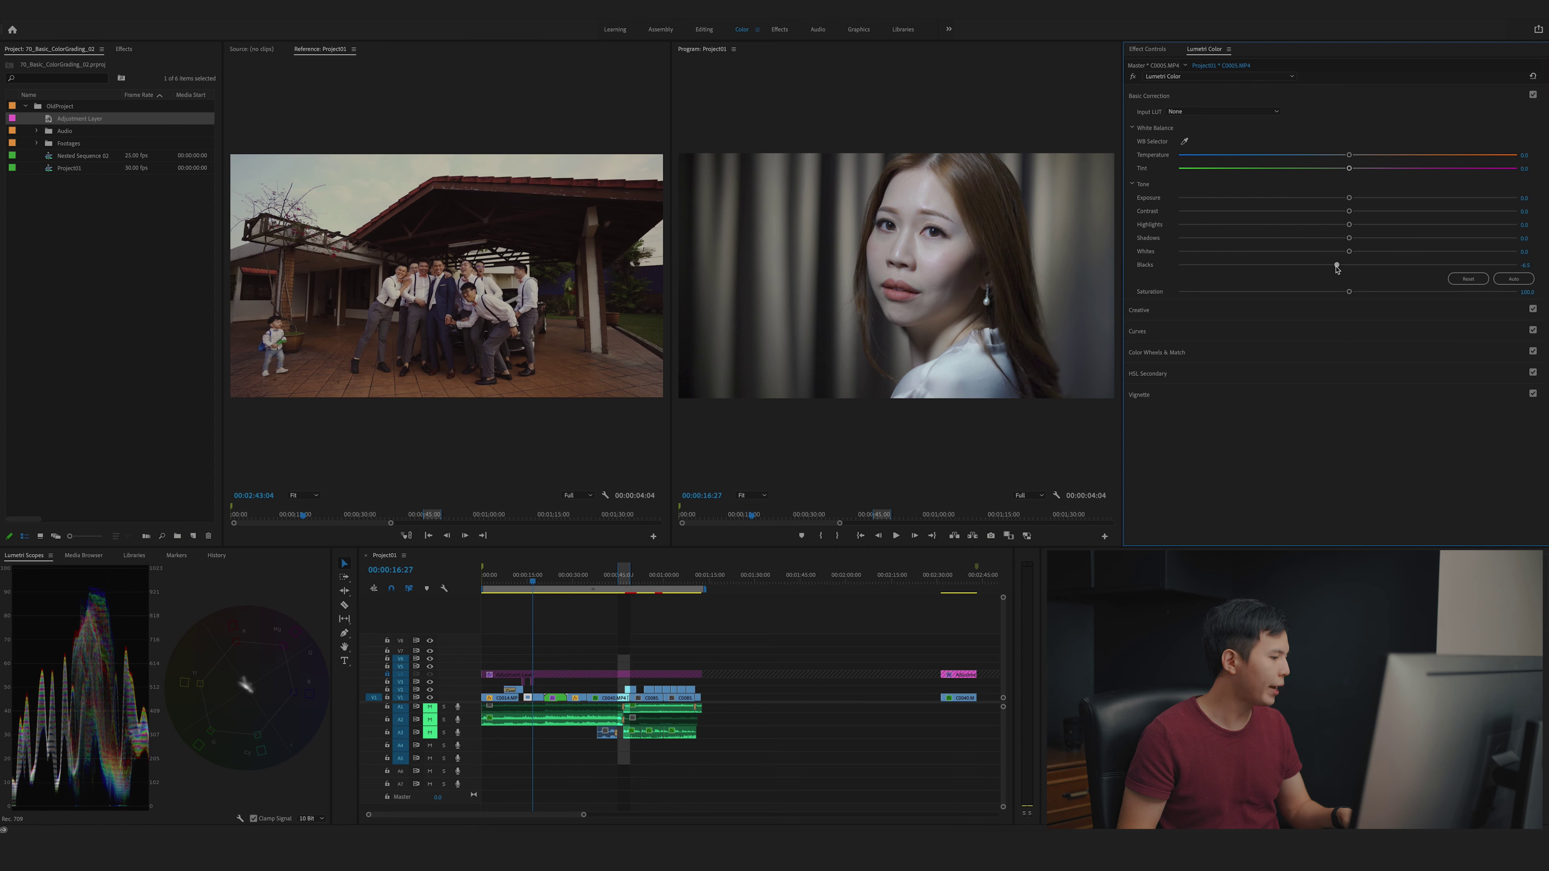
pyautogui.moveTo(1339, 268); pyautogui.dragTo(1340, 266)
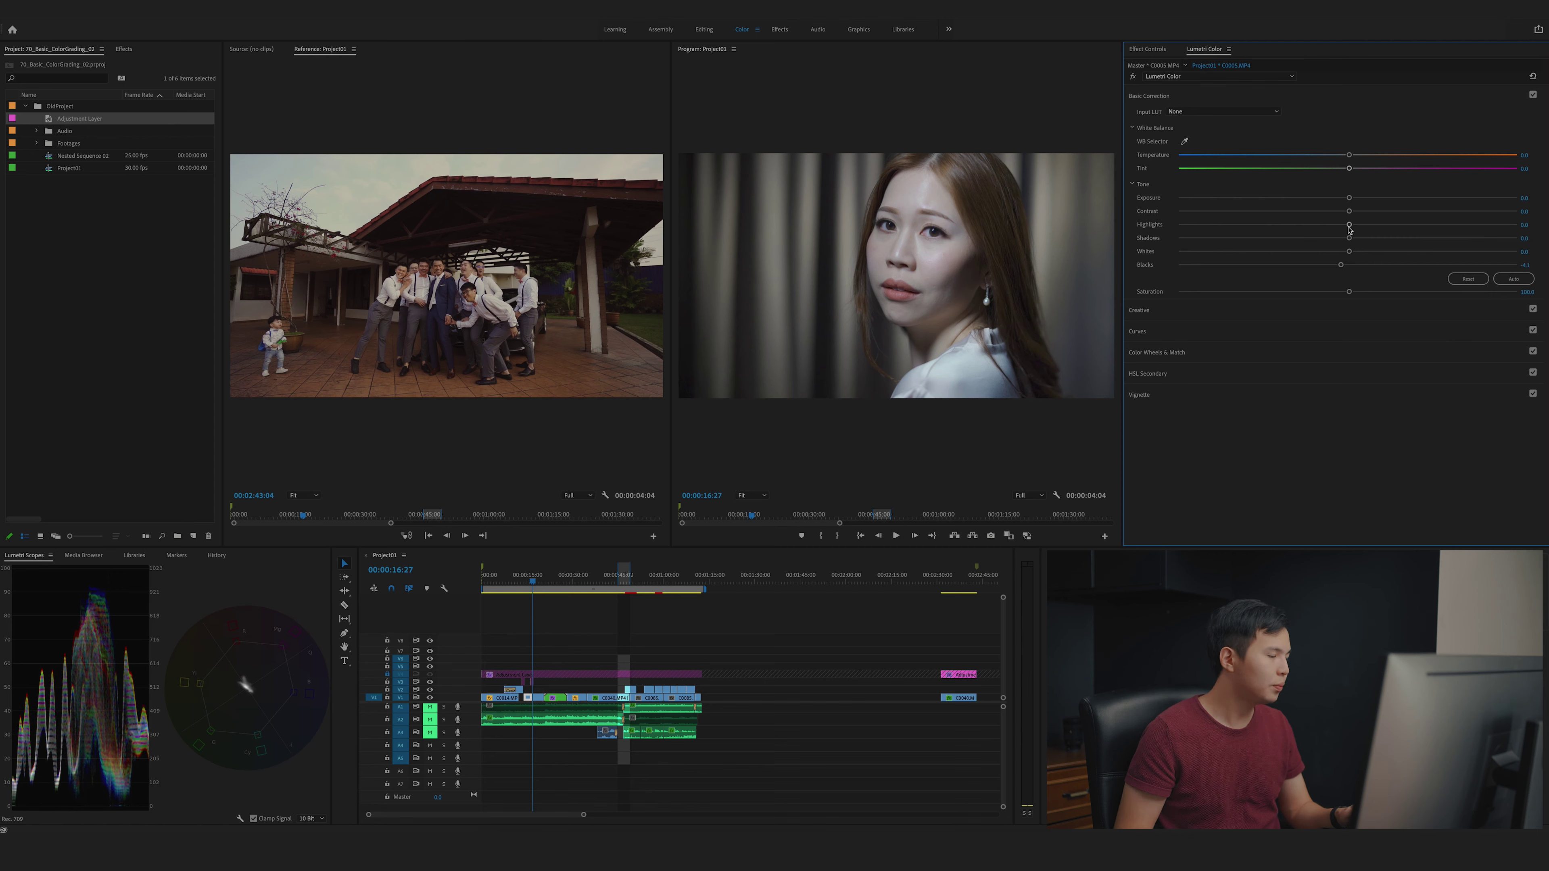
pyautogui.moveTo(1351, 228); pyautogui.dragTo(1341, 199)
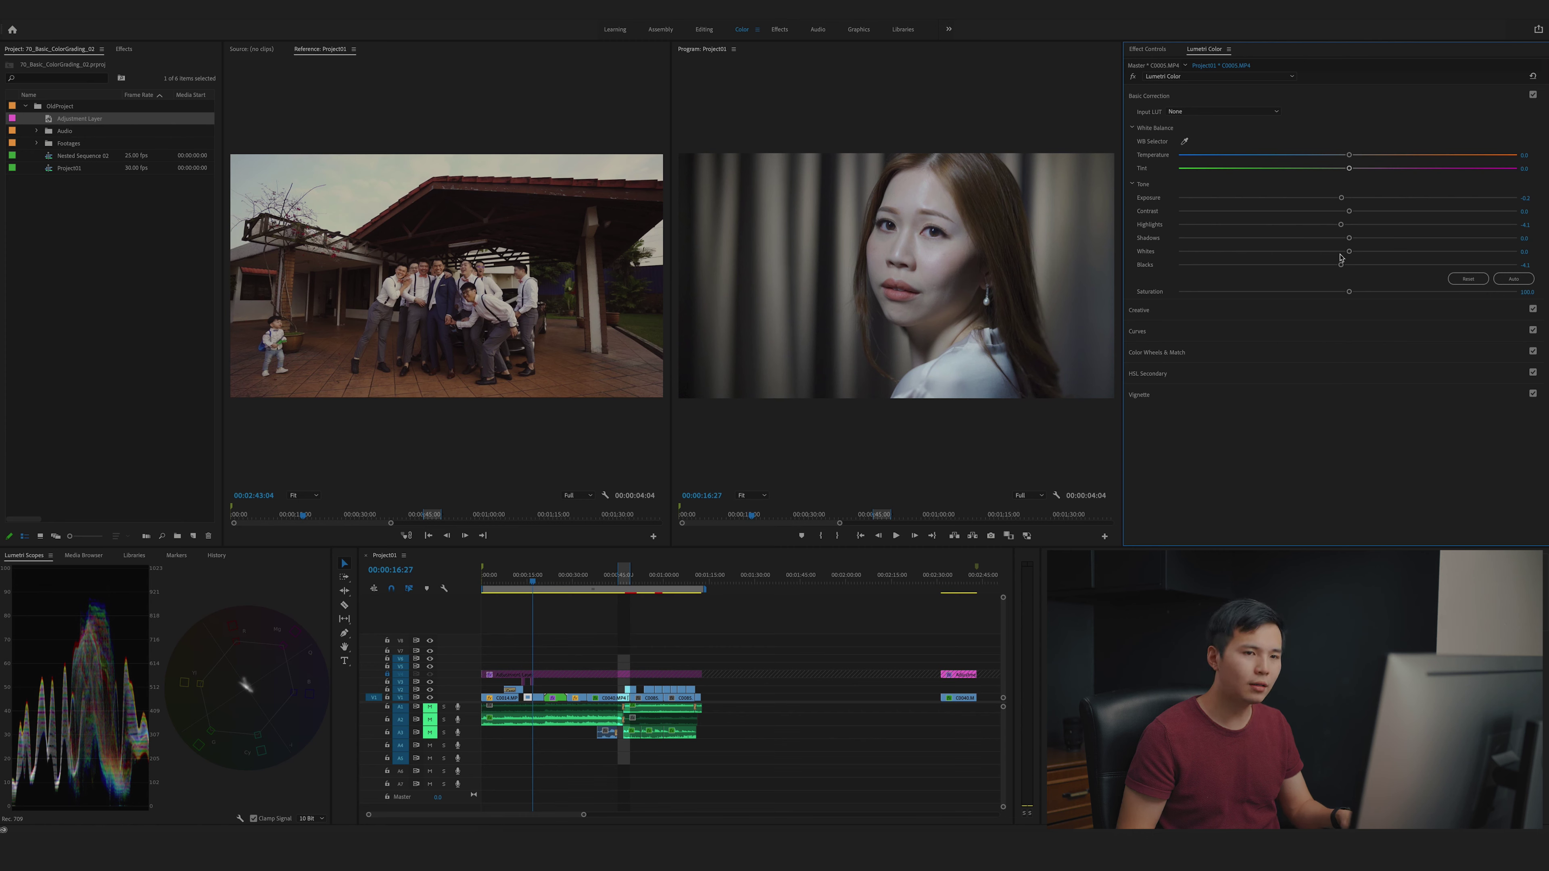
# Try Whites at -5 on the portrait clip, and set them to -10.
pyautogui.click(1531, 250)
pyautogui.write('-5')
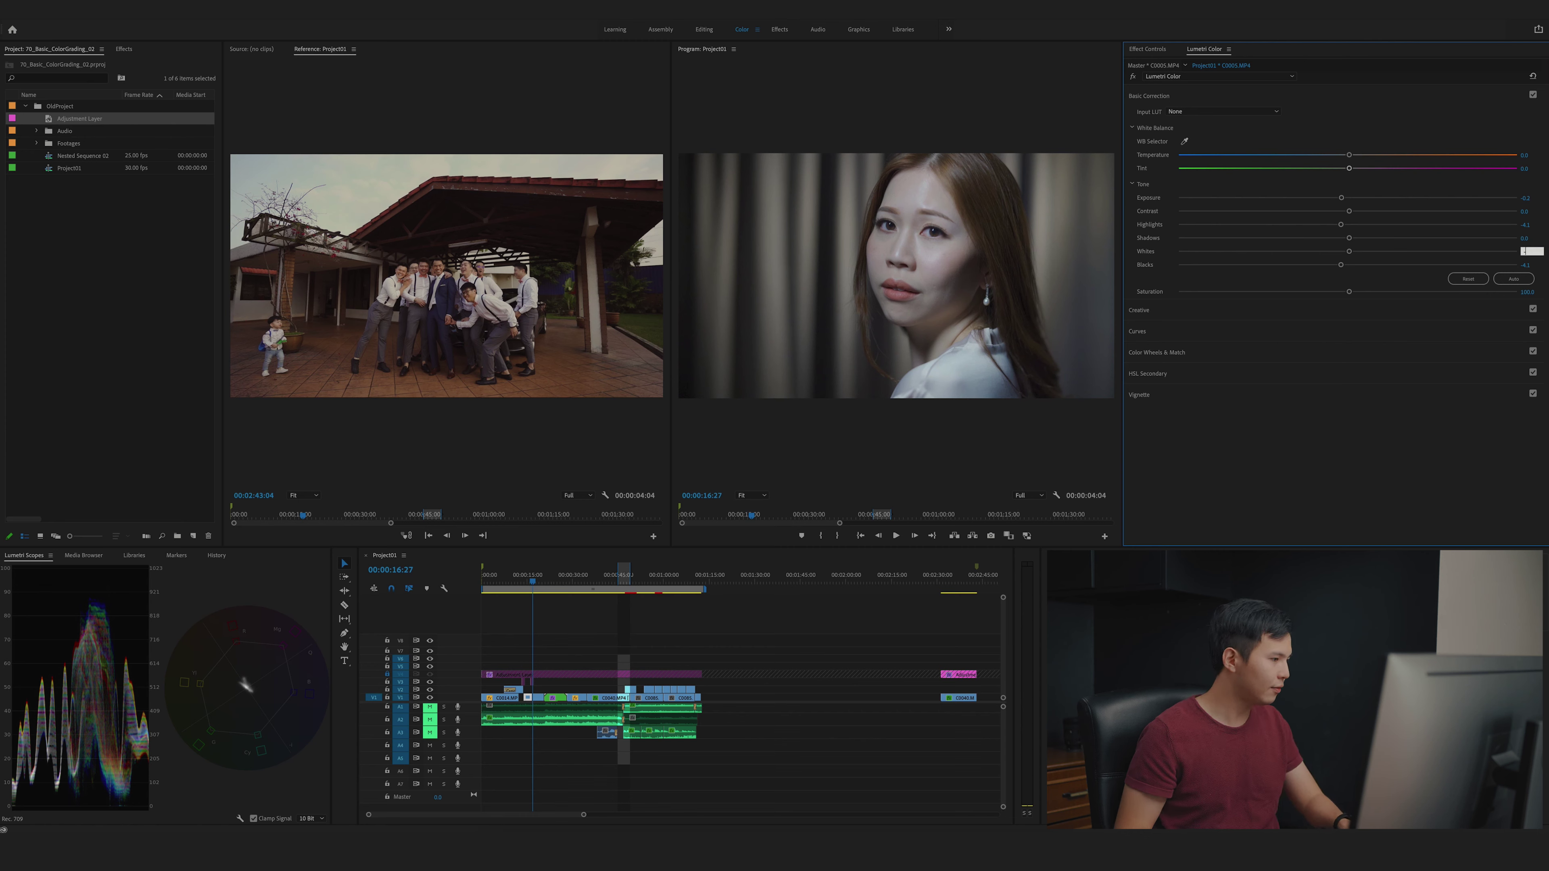
pyautogui.press('Return')
pyautogui.click(1532, 251)
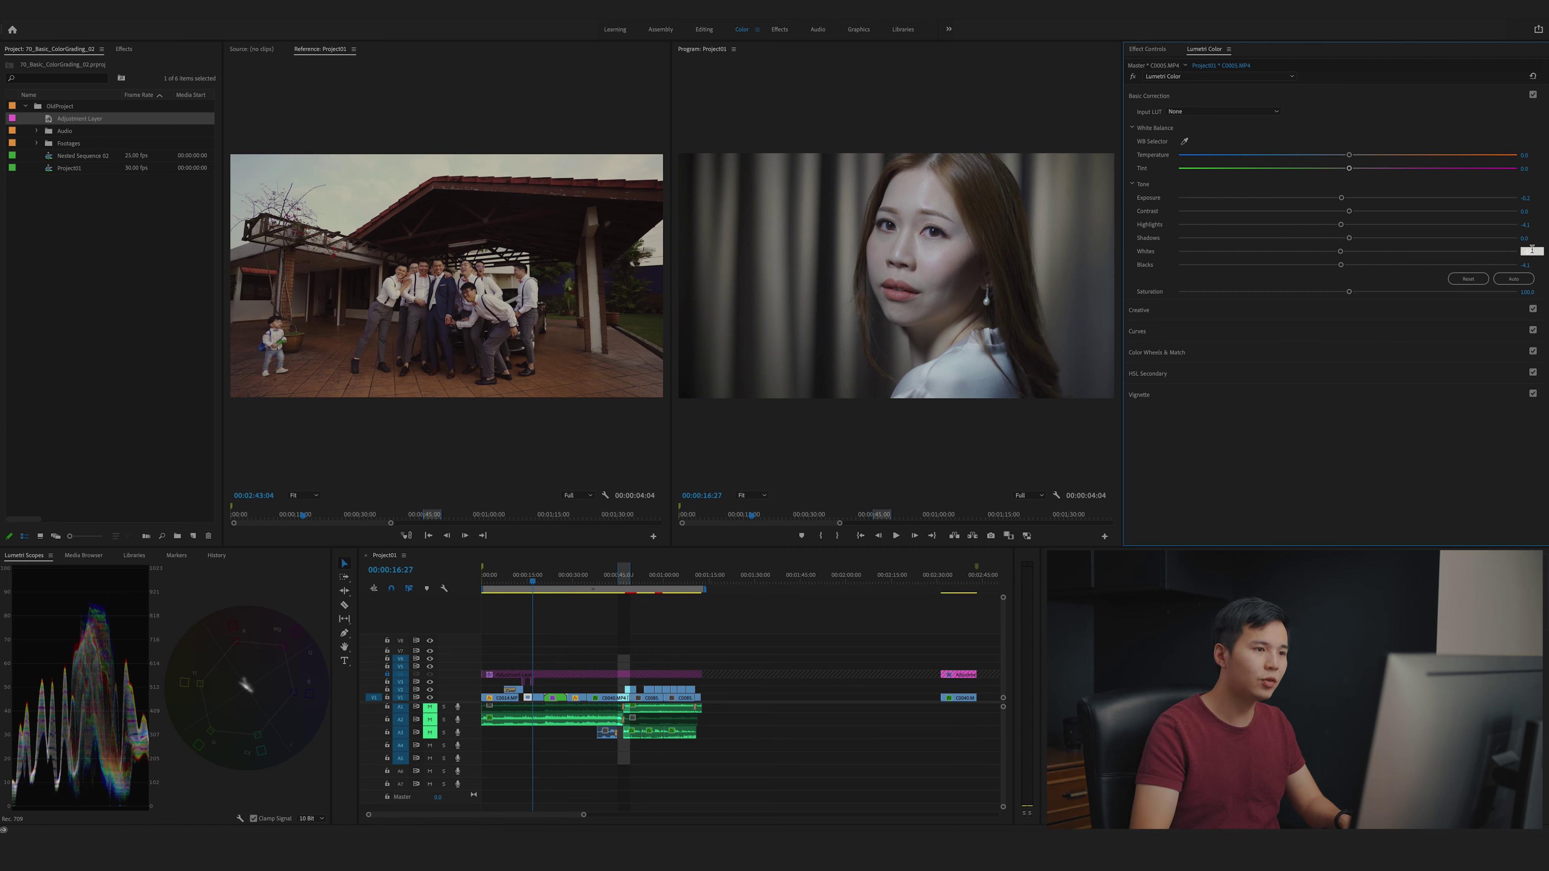
pyautogui.write('-10')
pyautogui.press('Return')
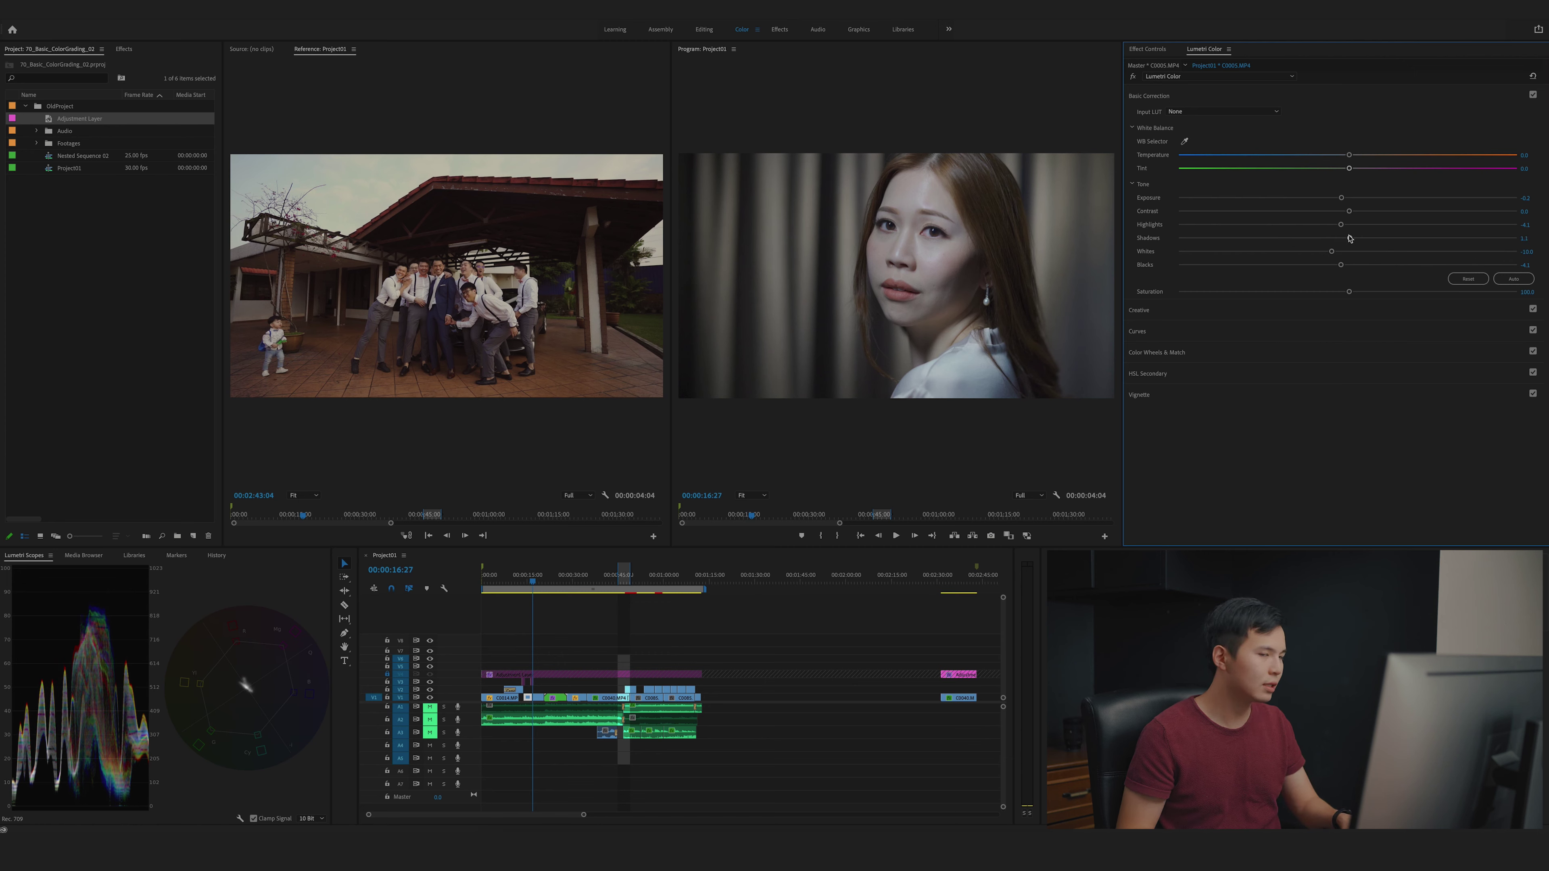
# Set the portrait clip's Shadows to -10 and fine-tune its Blacks value.
pyautogui.moveTo(1349, 238); pyautogui.dragTo(1334, 240)
pyautogui.click(1531, 238)
pyautogui.write('-10')
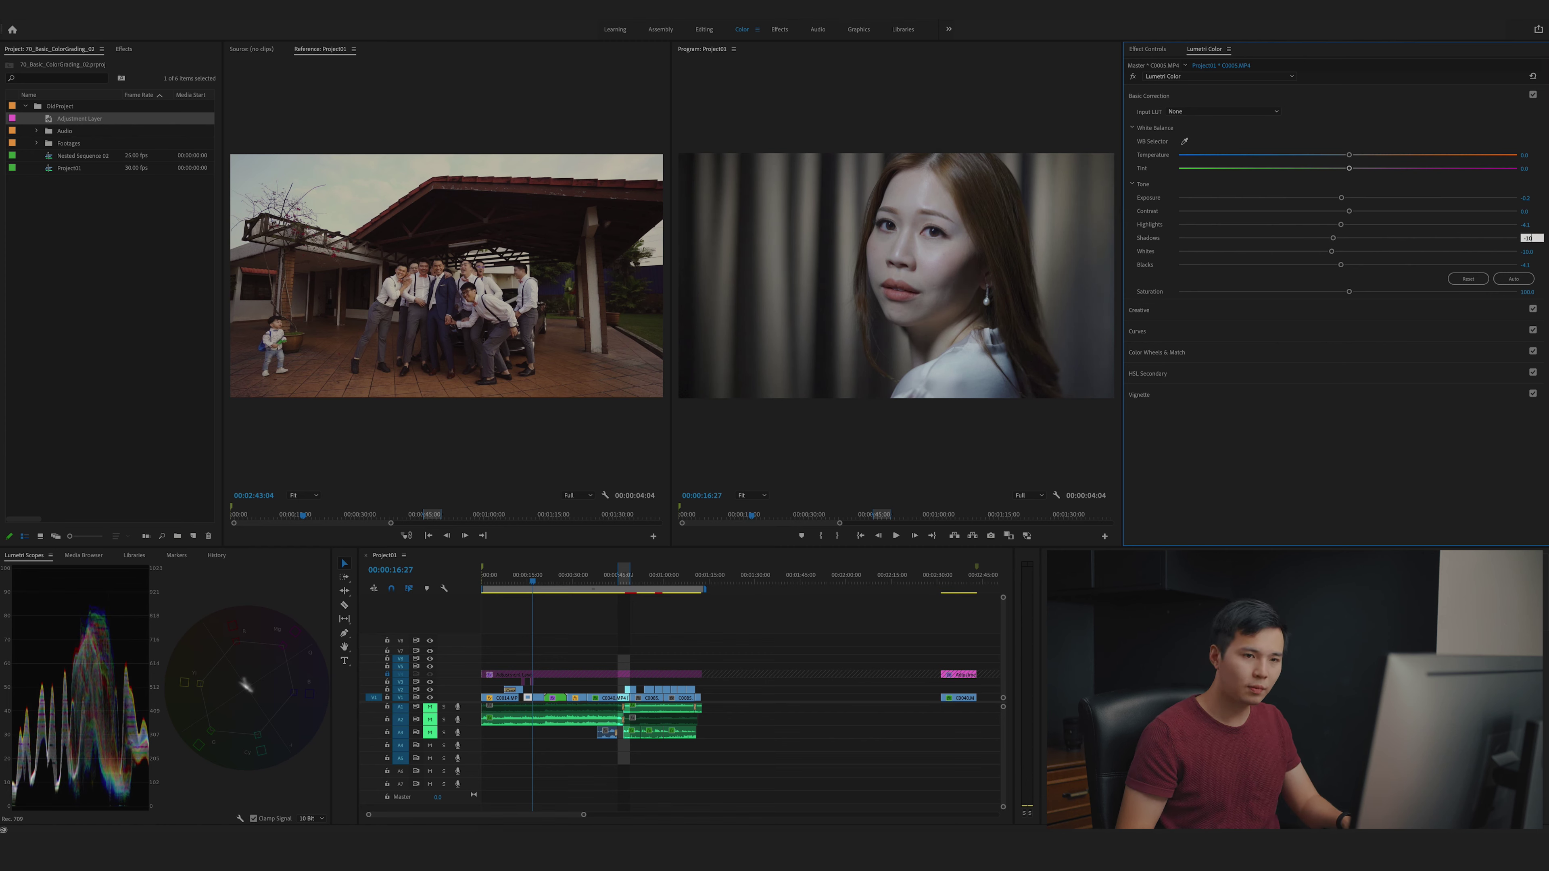
pyautogui.press('Return')
pyautogui.click(1527, 265)
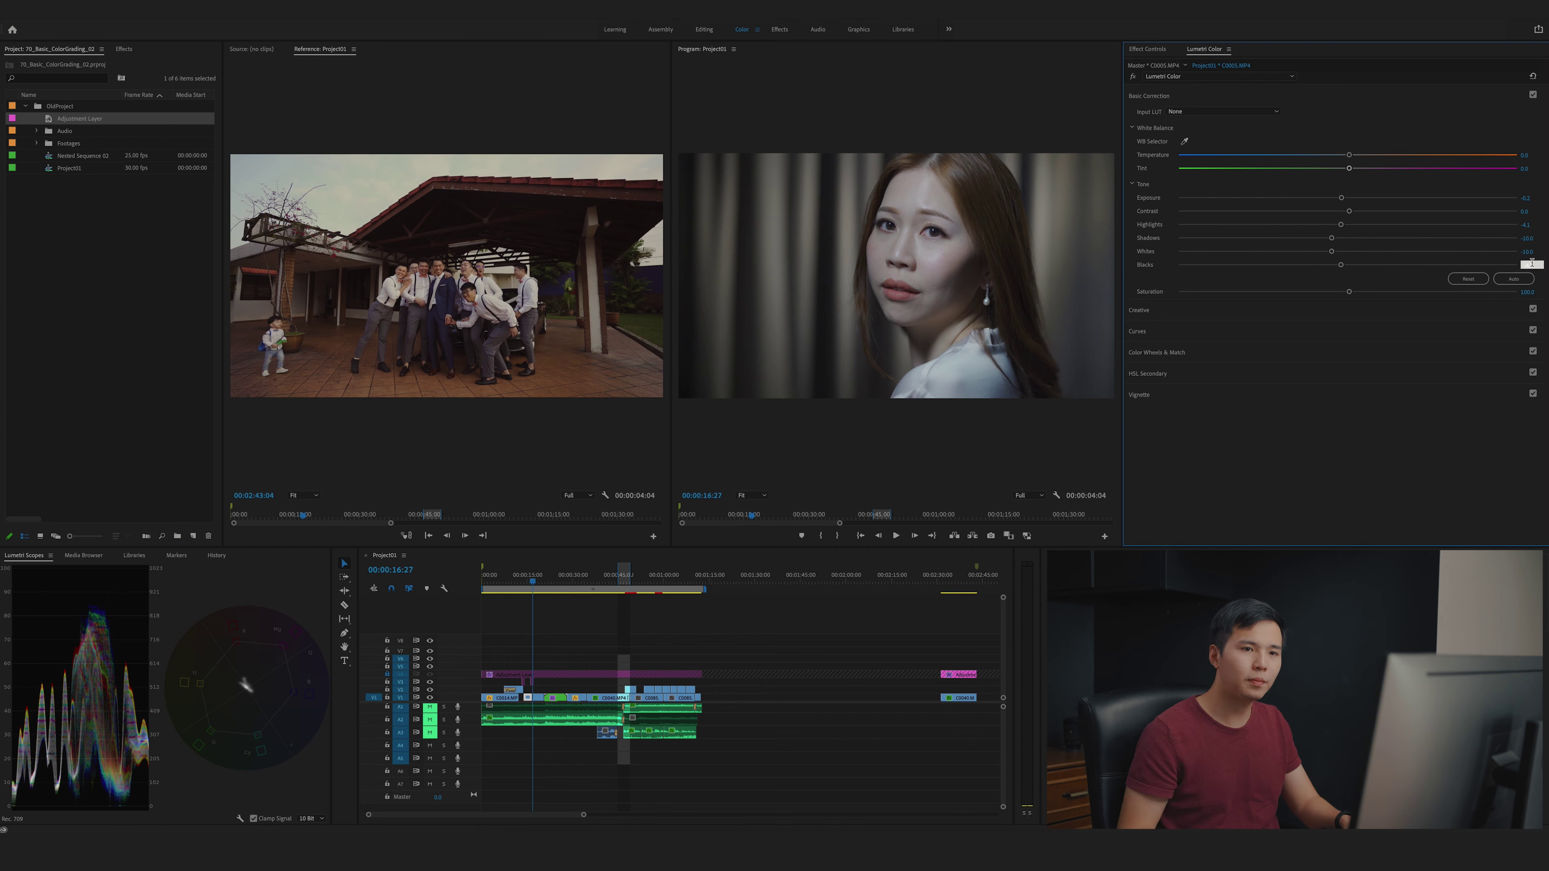
pyautogui.press('Return')
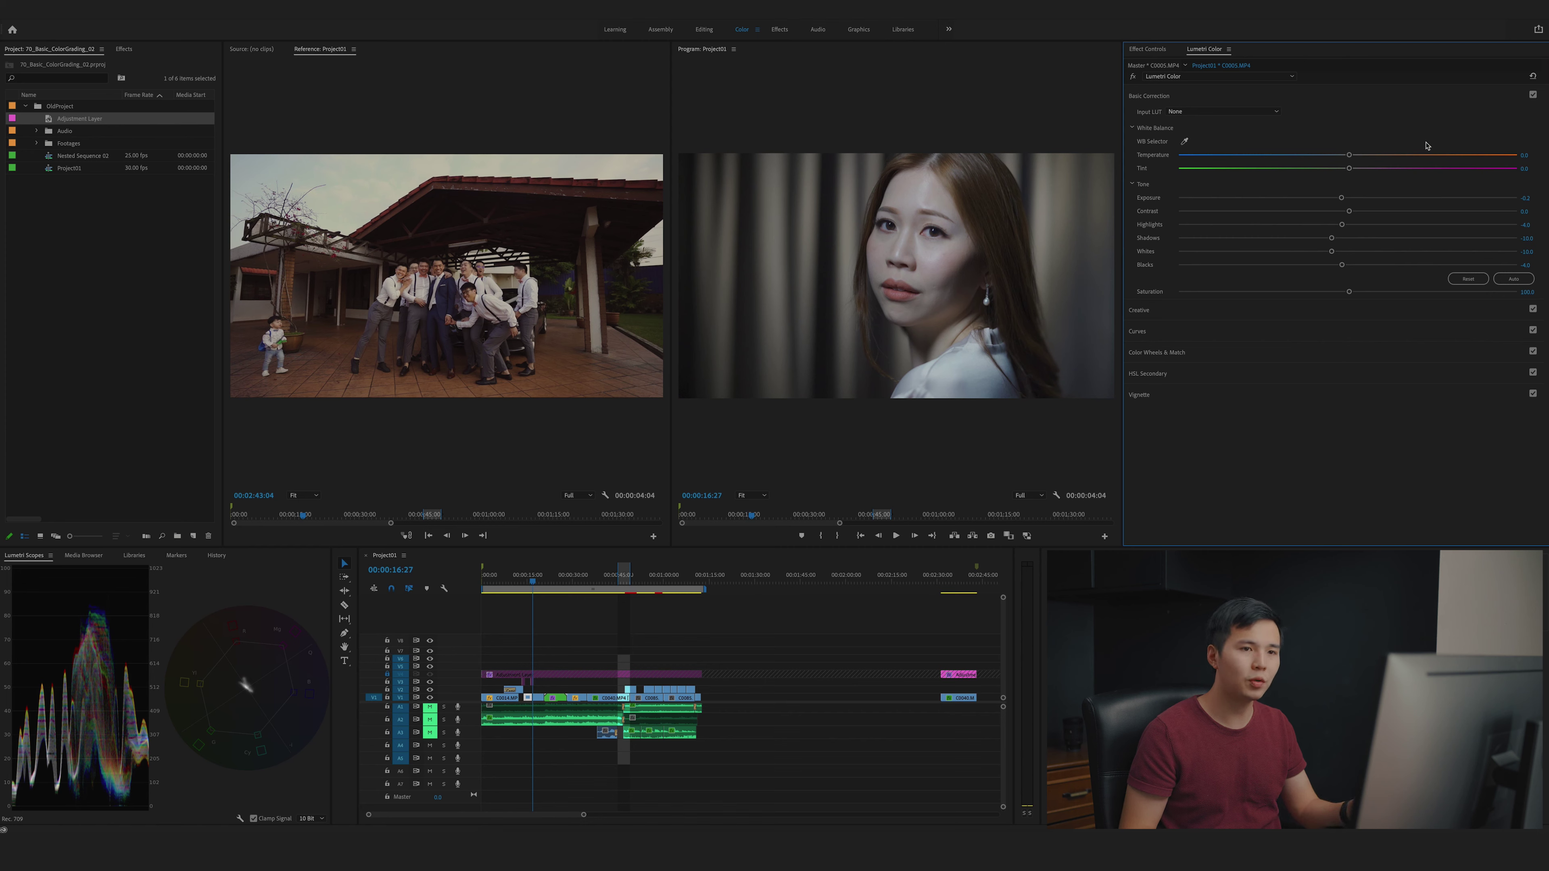
# Set the portrait clip's Temperature to 10 and its Tint to 2 in Basic Correction.
pyautogui.click(1531, 154)
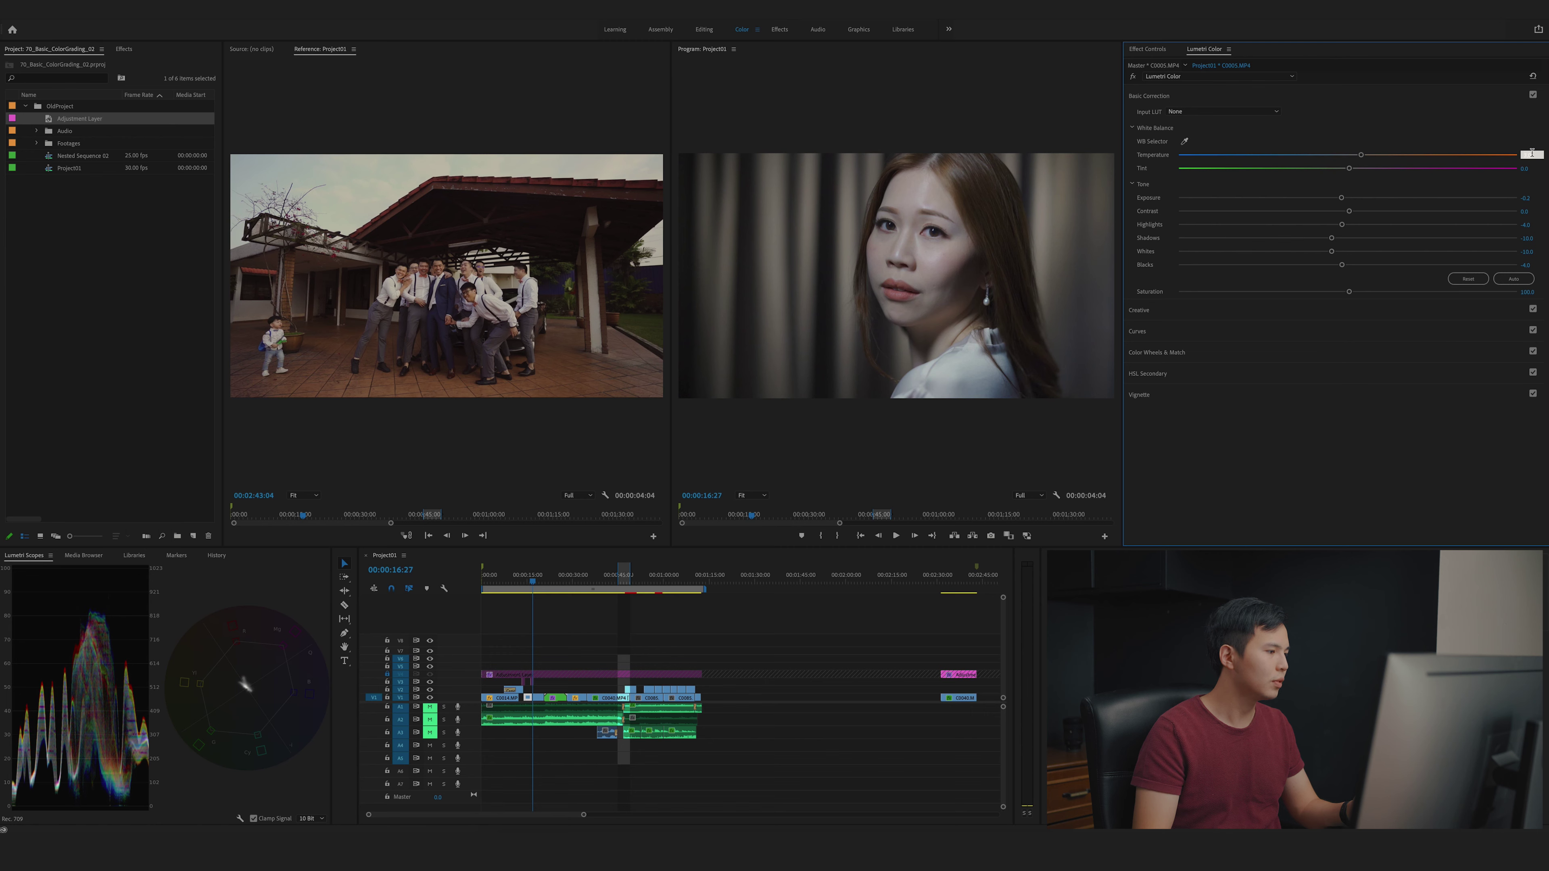
pyautogui.press('Down')
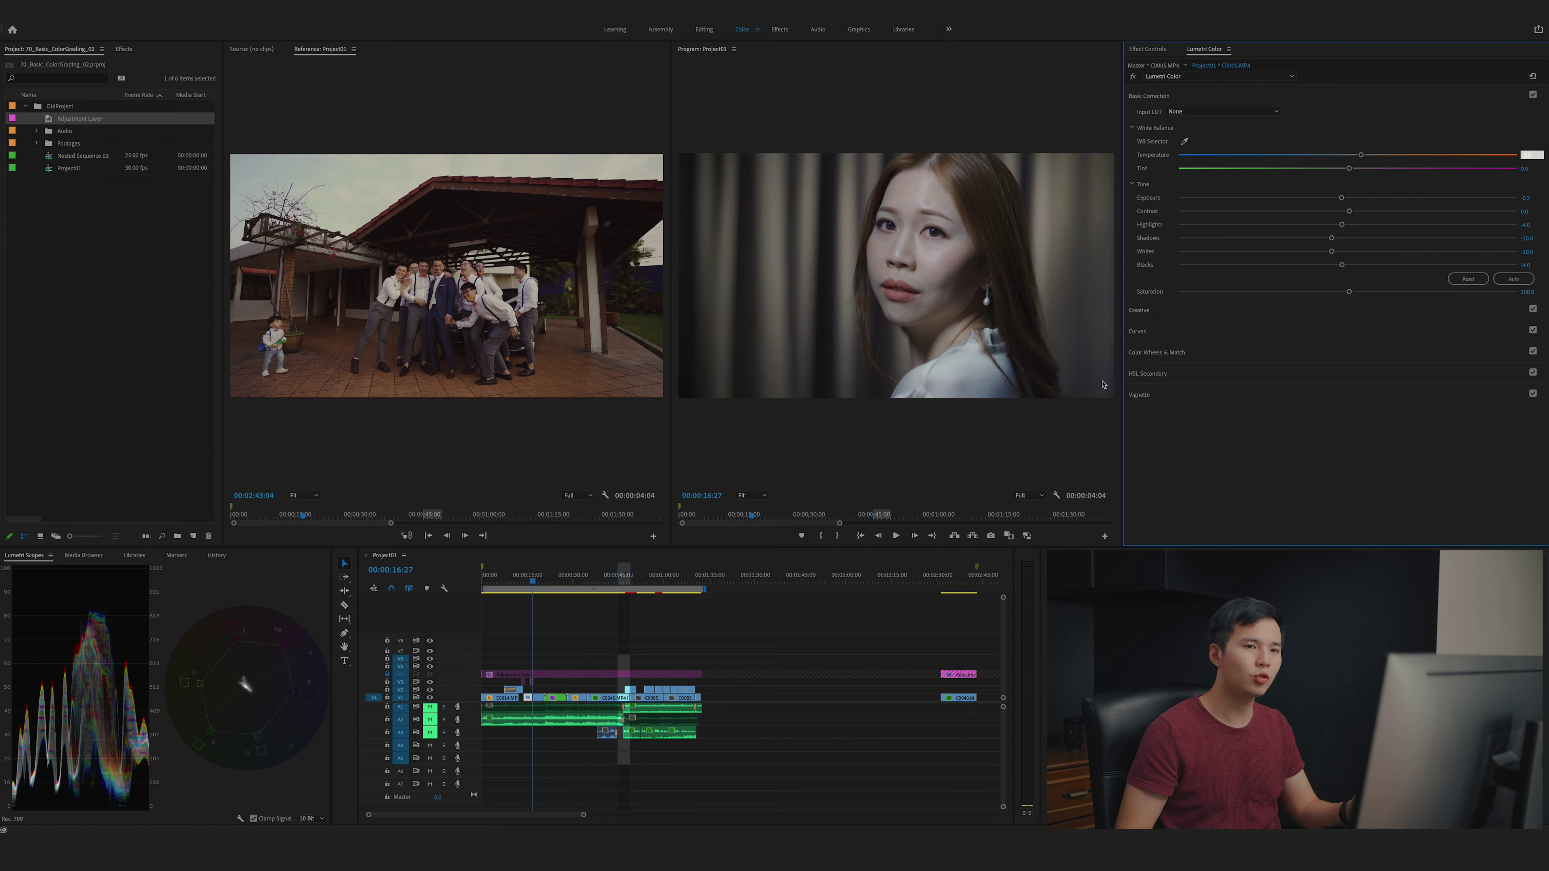
pyautogui.press('Return')
pyautogui.click(1532, 167)
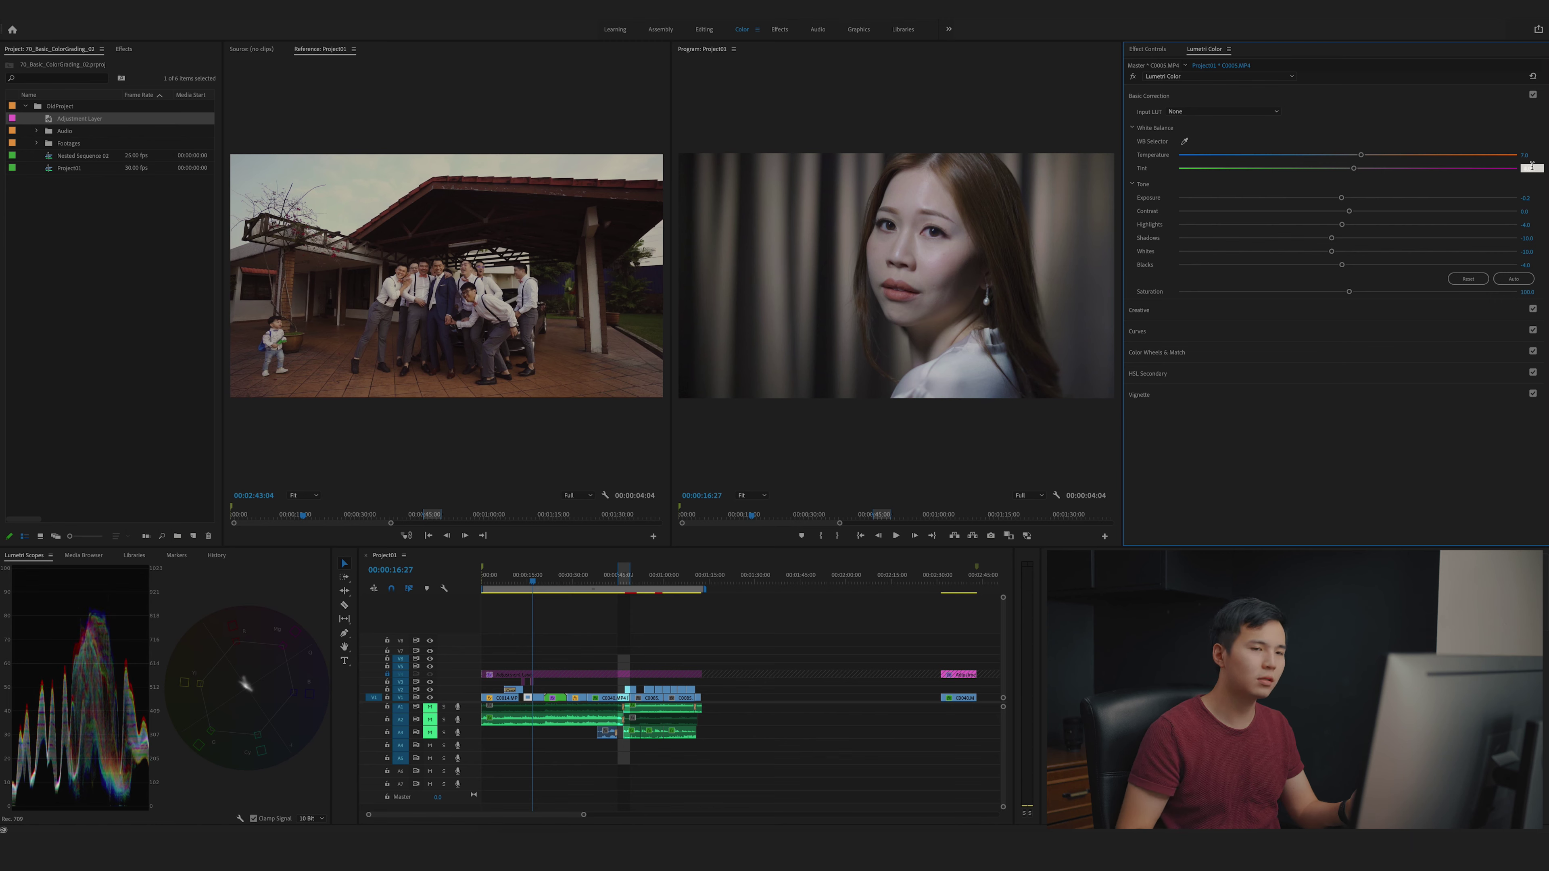
pyautogui.write('2')
pyautogui.press('Return')
pyautogui.click(1525, 155)
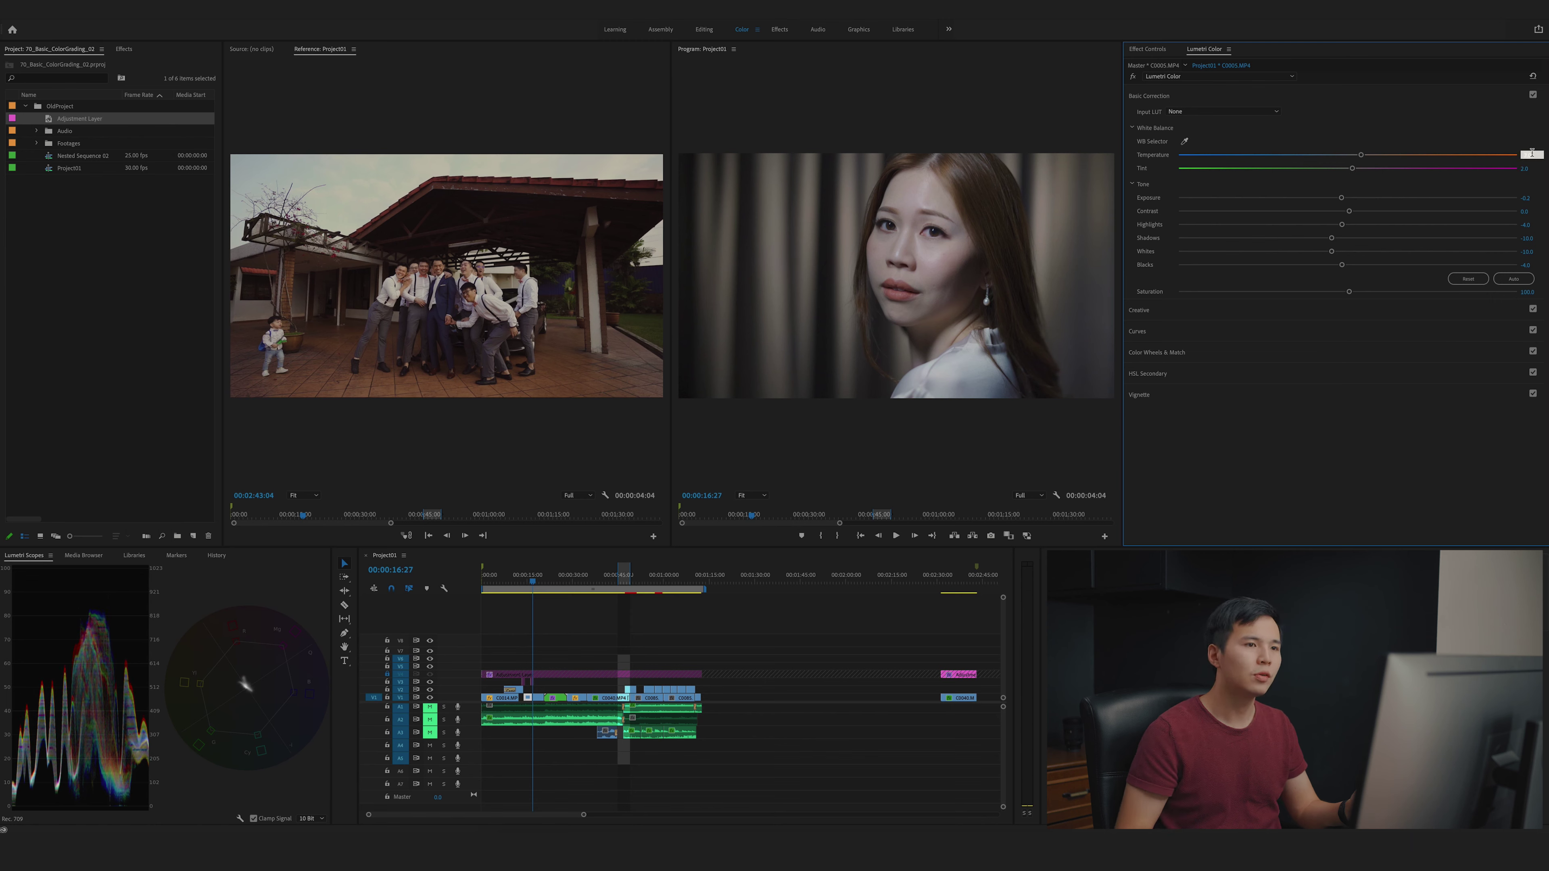
pyautogui.write('10')
pyautogui.press('Return')
# Compare the portrait shot with its Lumetri Color effect switched off and on.
pyautogui.click(1132, 78)
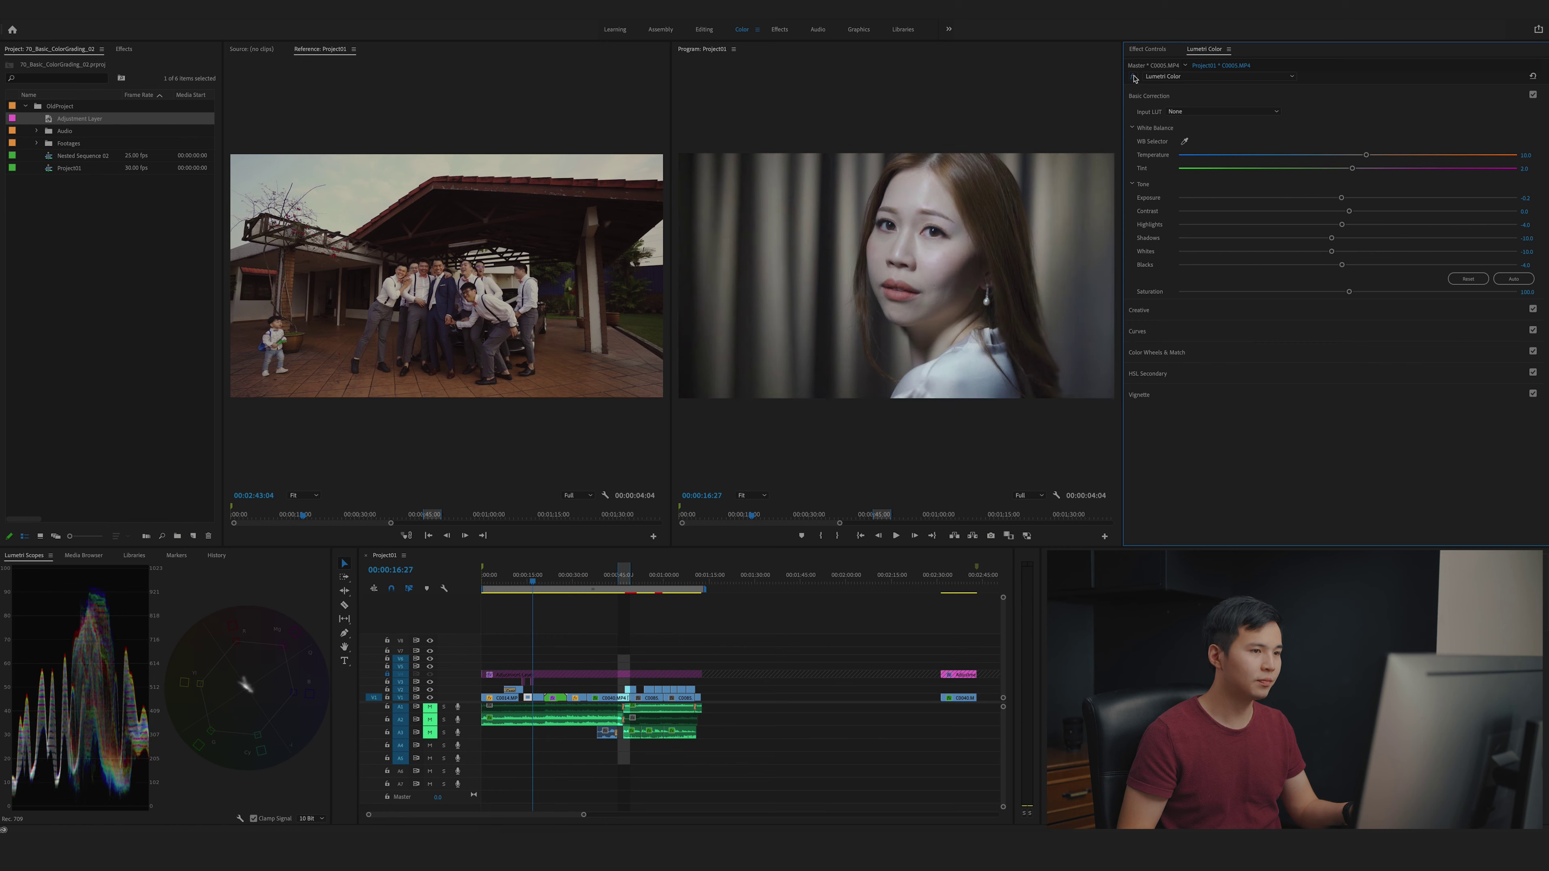
pyautogui.click(1132, 77)
pyautogui.click(1133, 77)
pyautogui.click(1133, 77)
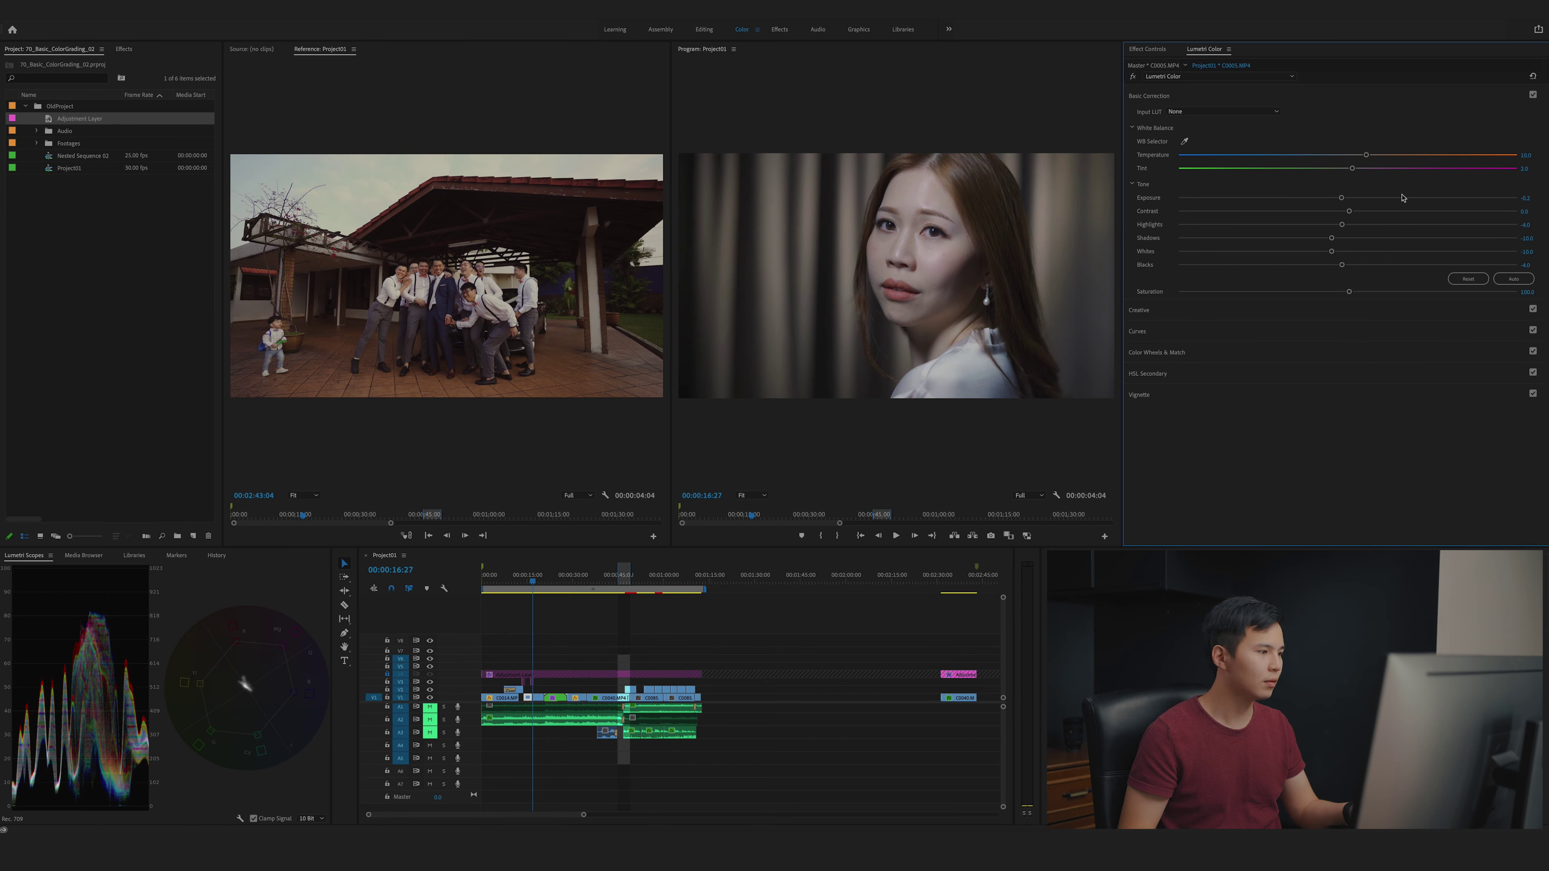
# Check the portrait clip's Tint at 0 and return it to 2.
pyautogui.click(1528, 169)
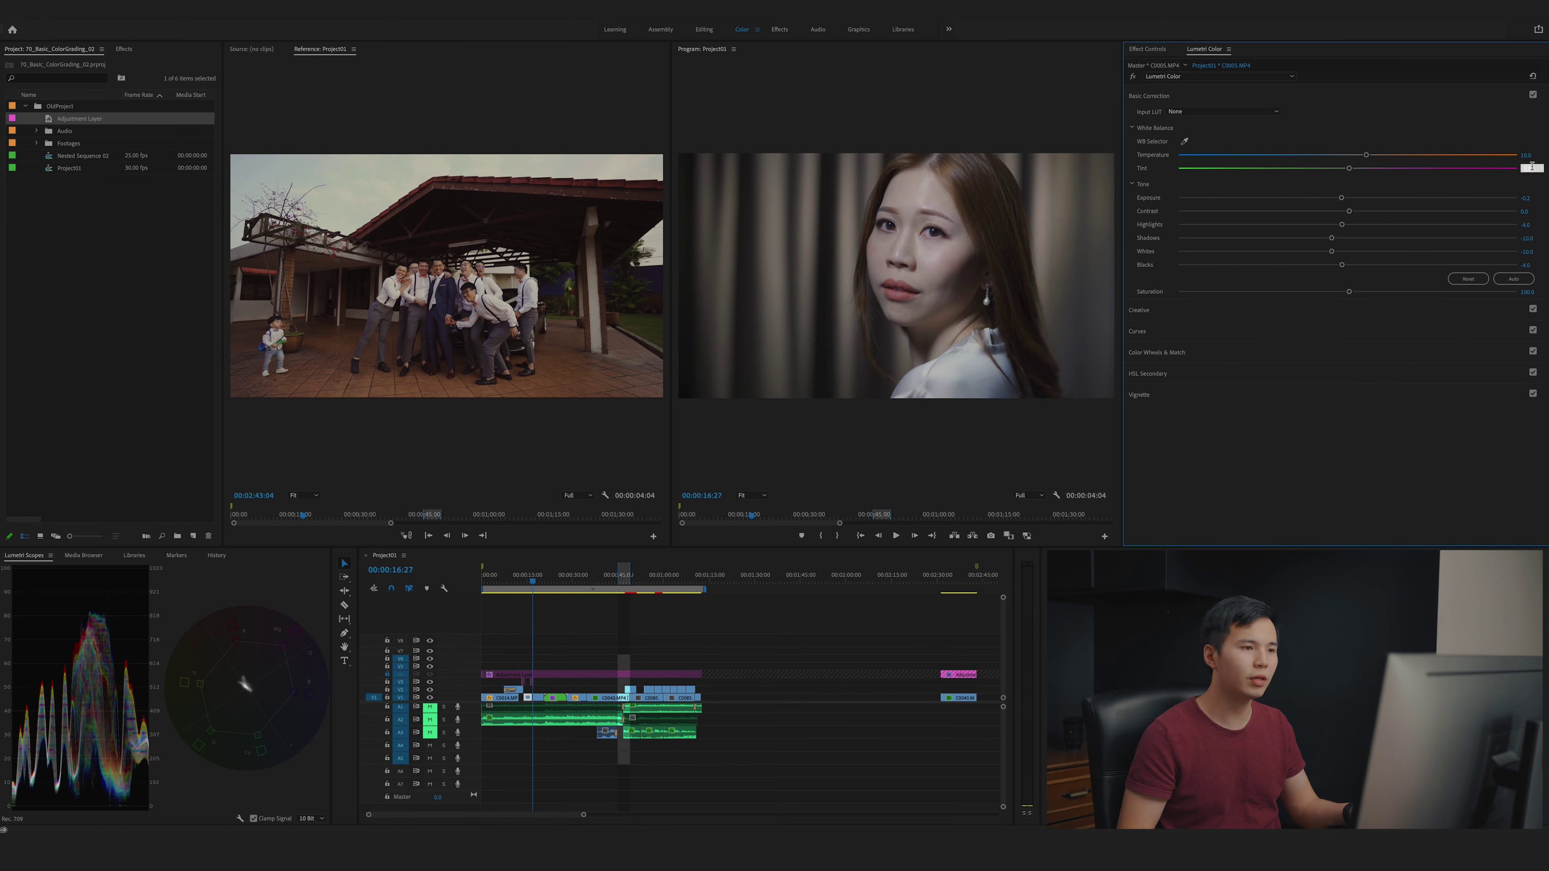
pyautogui.write('2')
pyautogui.press('Return')
# Compare the portrait's white balance and tone with the wedding group shot by moving the playhead between the two clips.
pyautogui.click(527, 580)
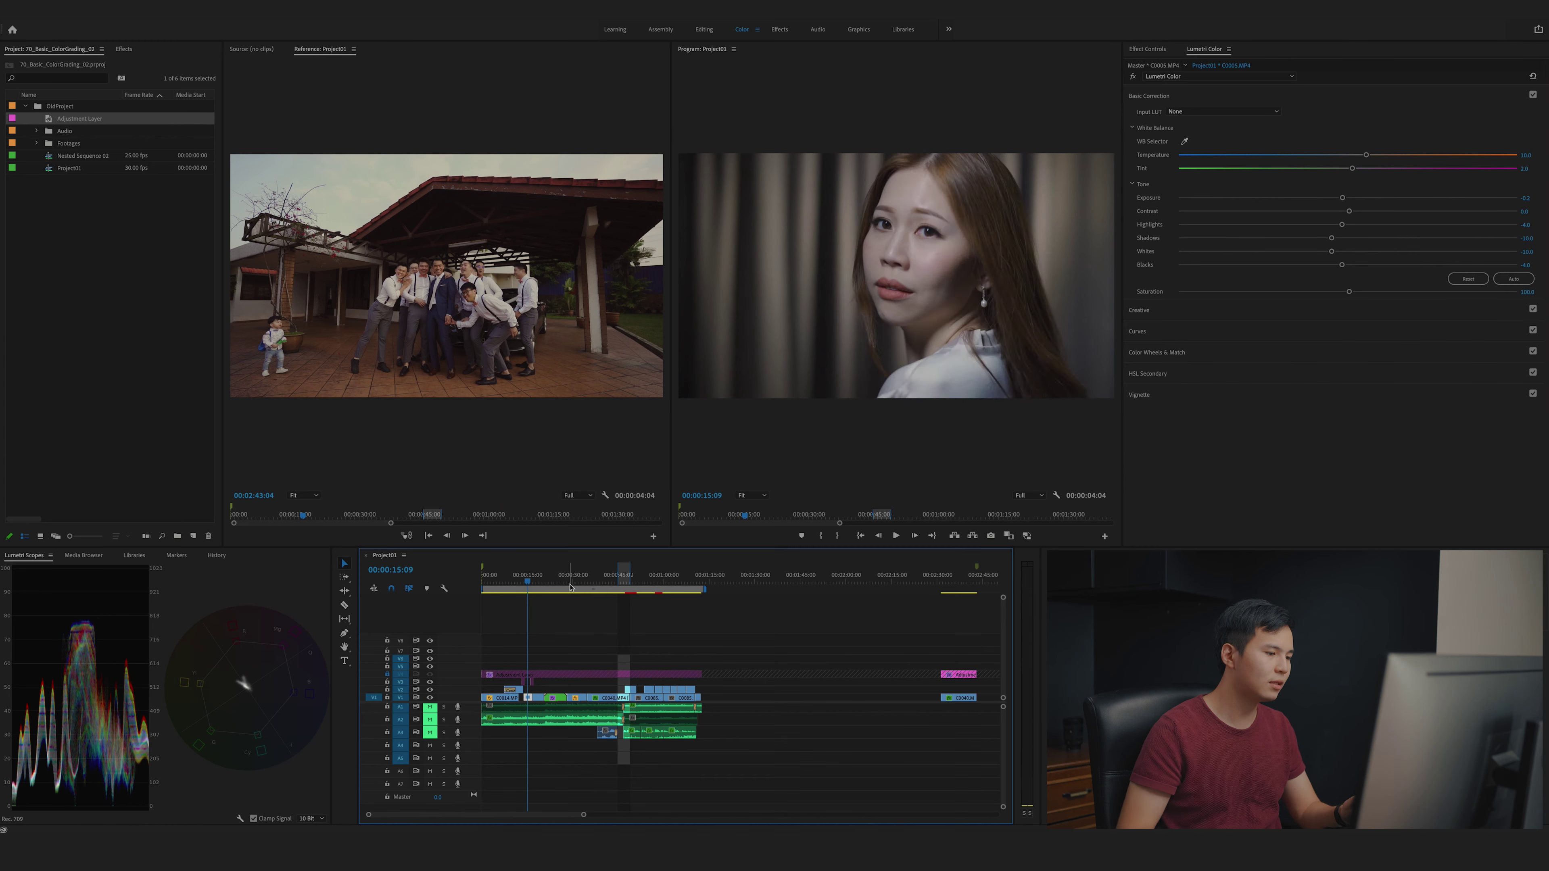
pyautogui.press('Down')
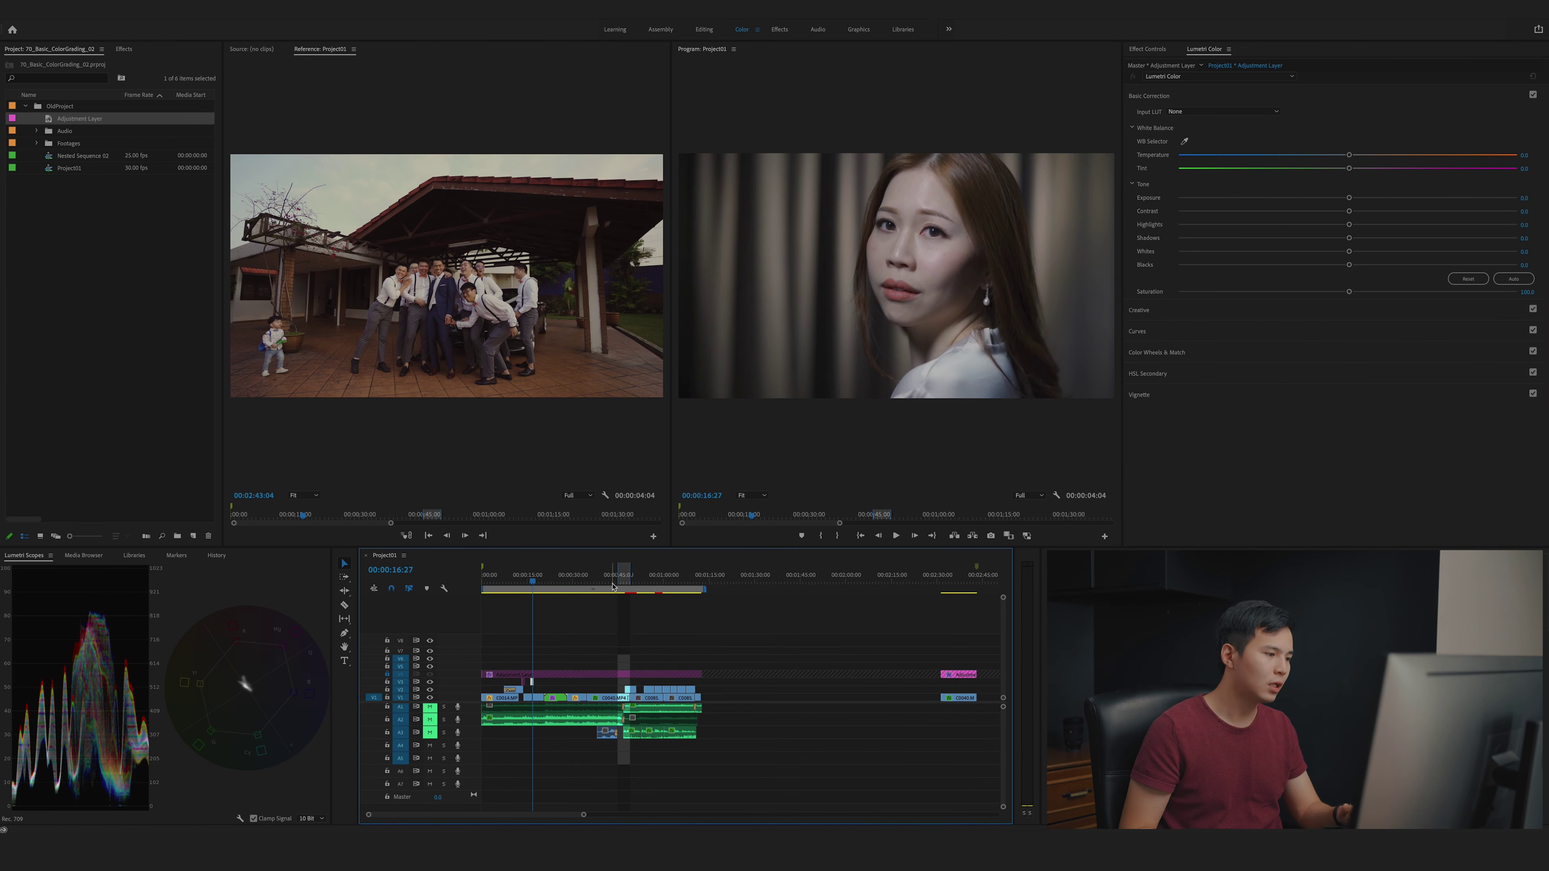
pyautogui.click(612, 584)
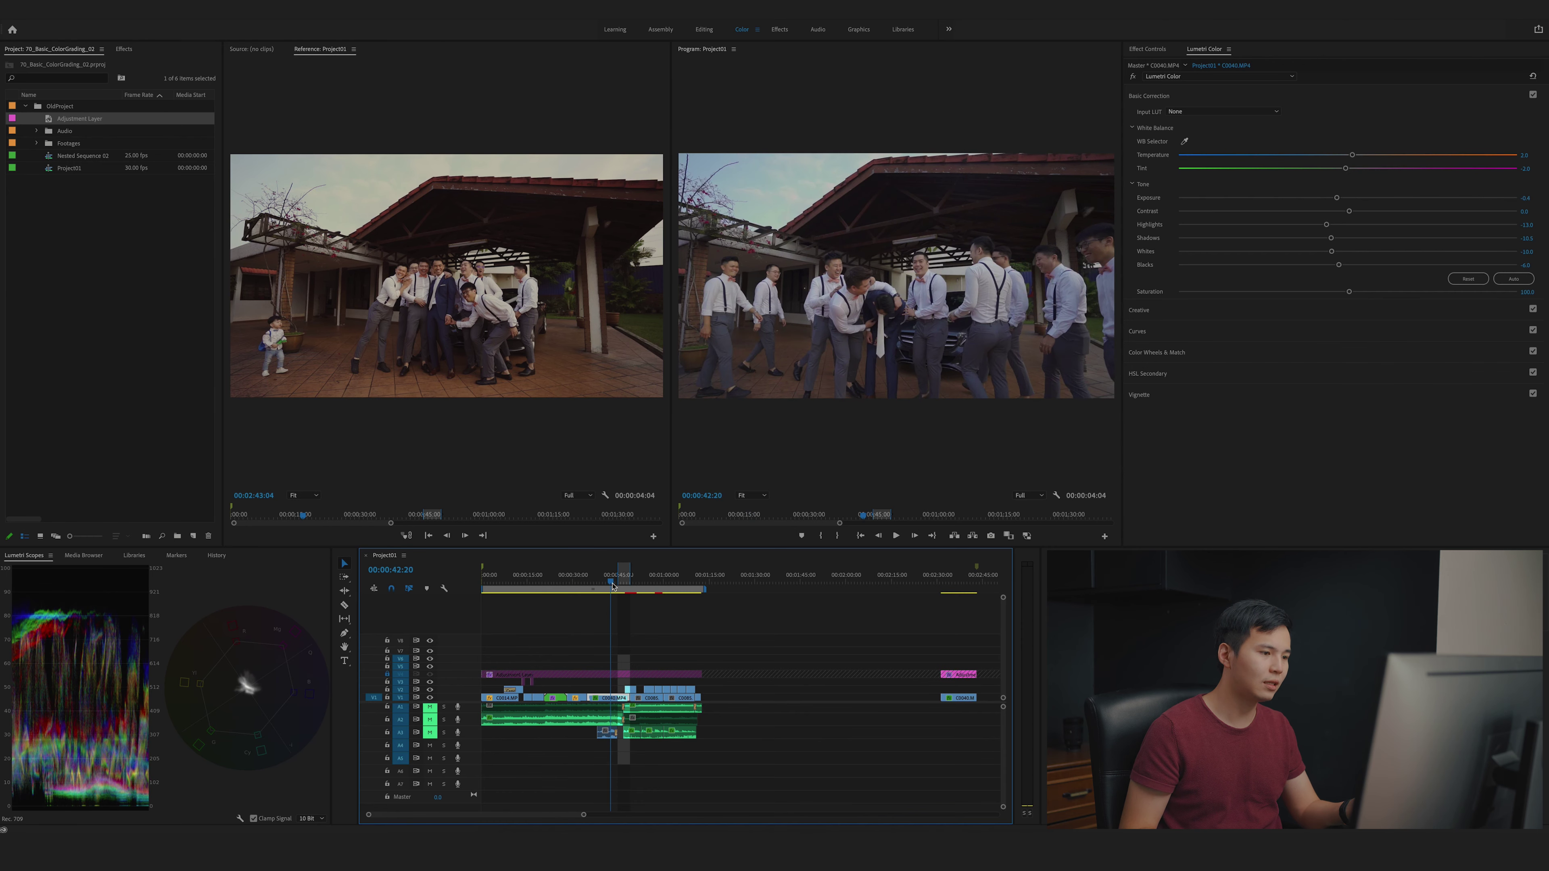
pyautogui.click(621, 585)
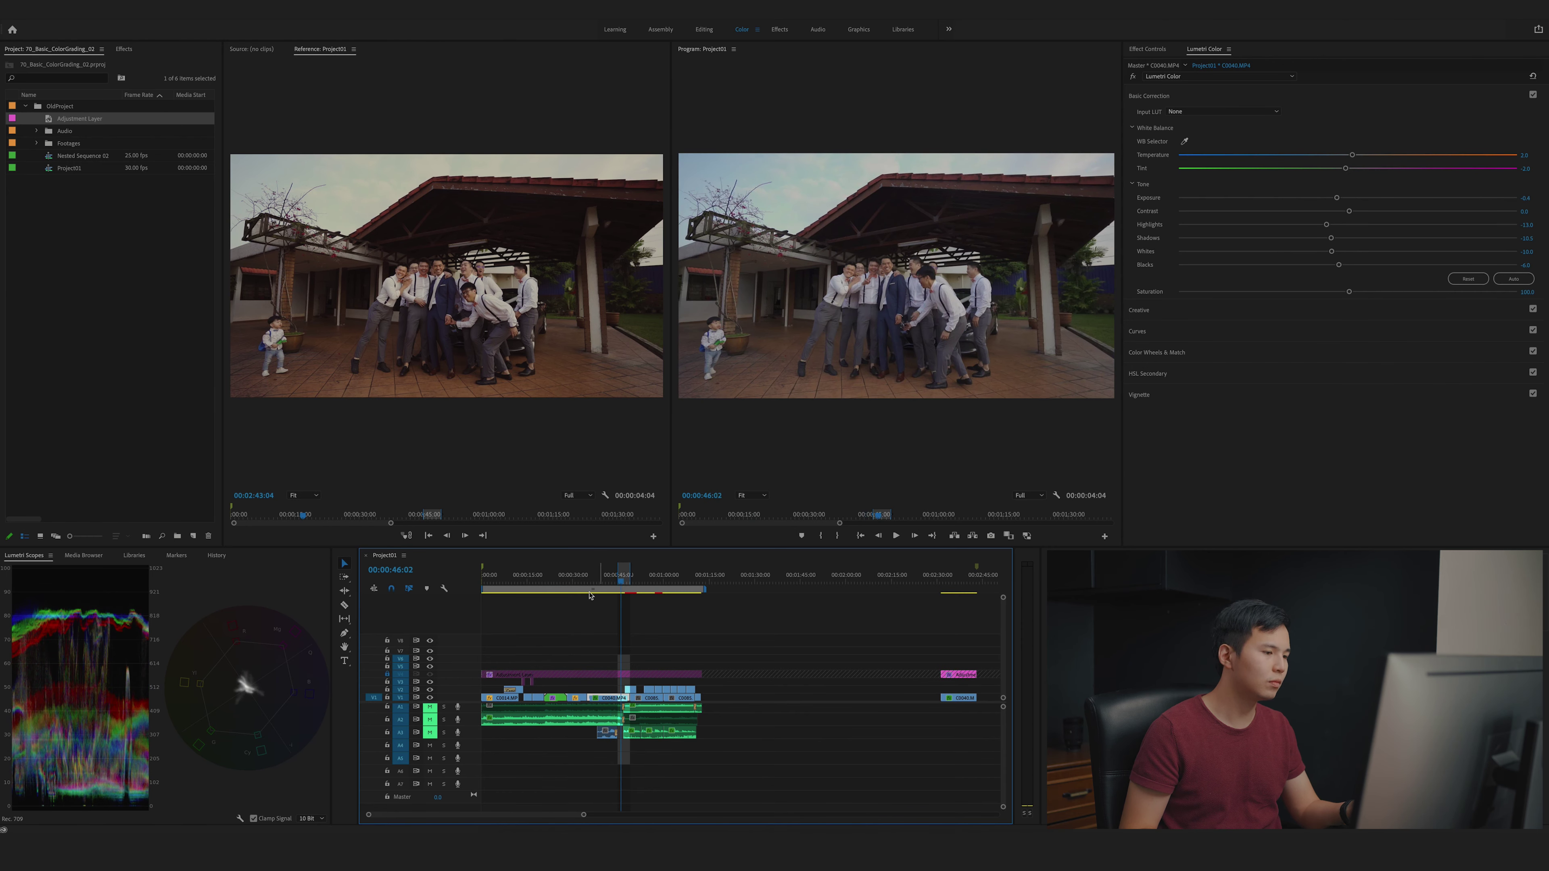
pyautogui.click(528, 585)
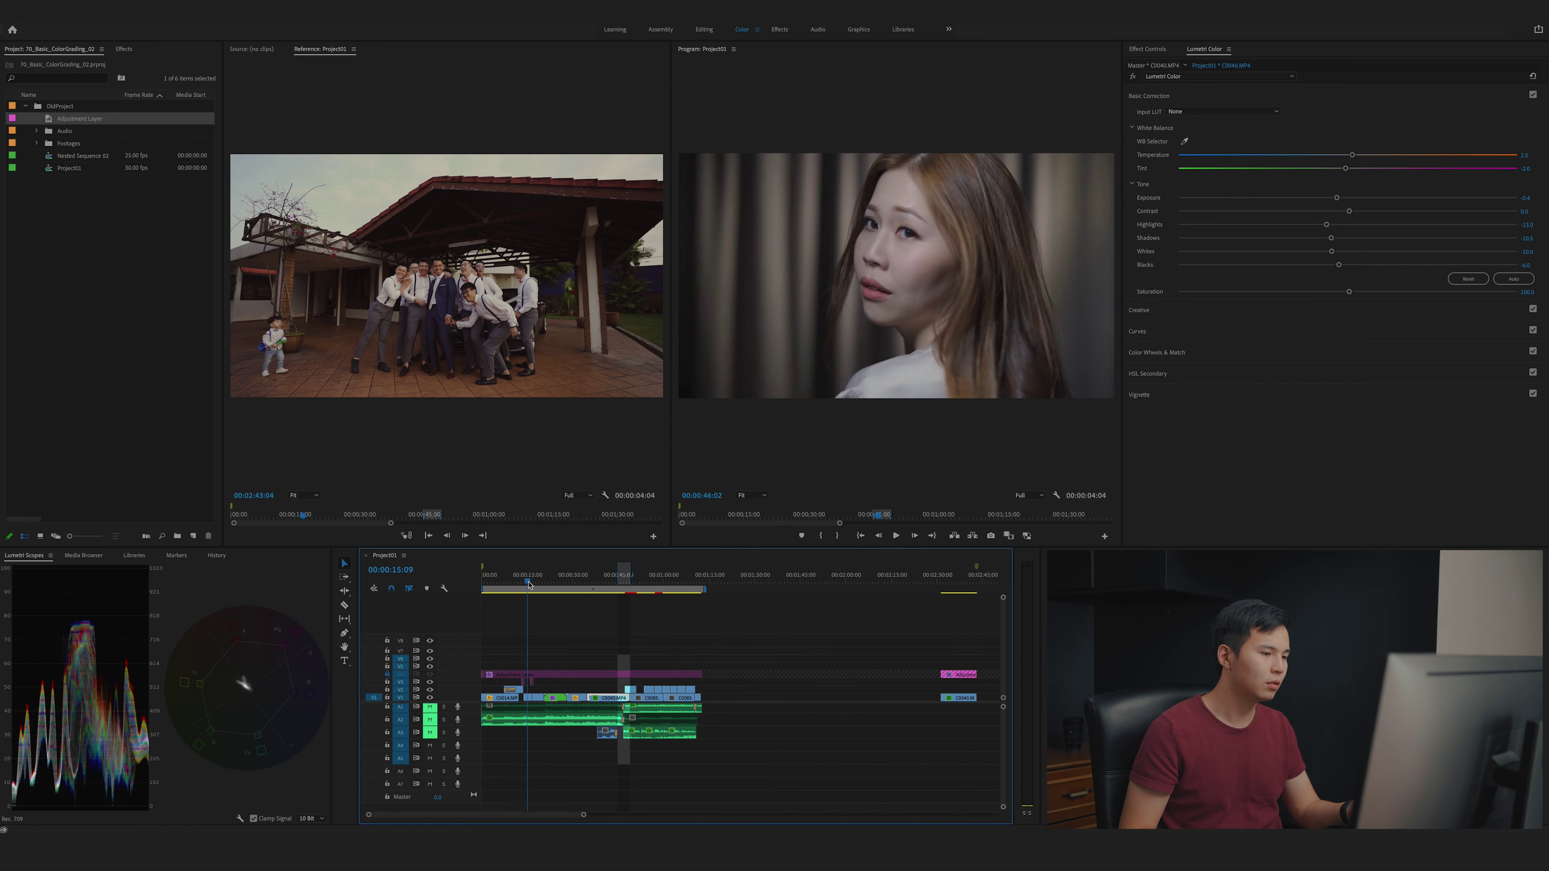
pyautogui.click(622, 585)
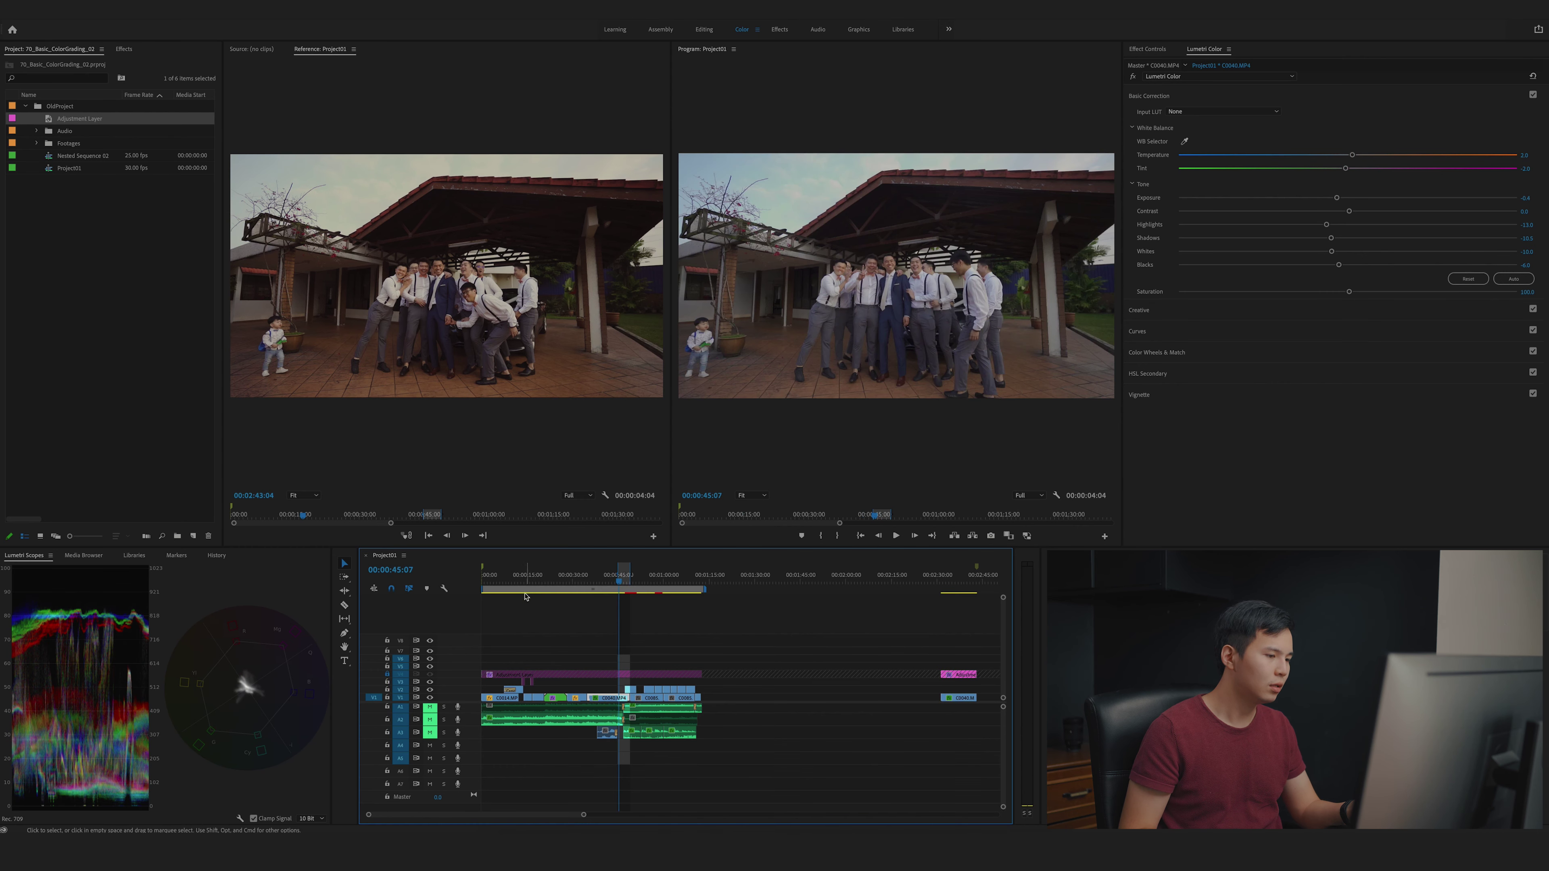
pyautogui.click(530, 581)
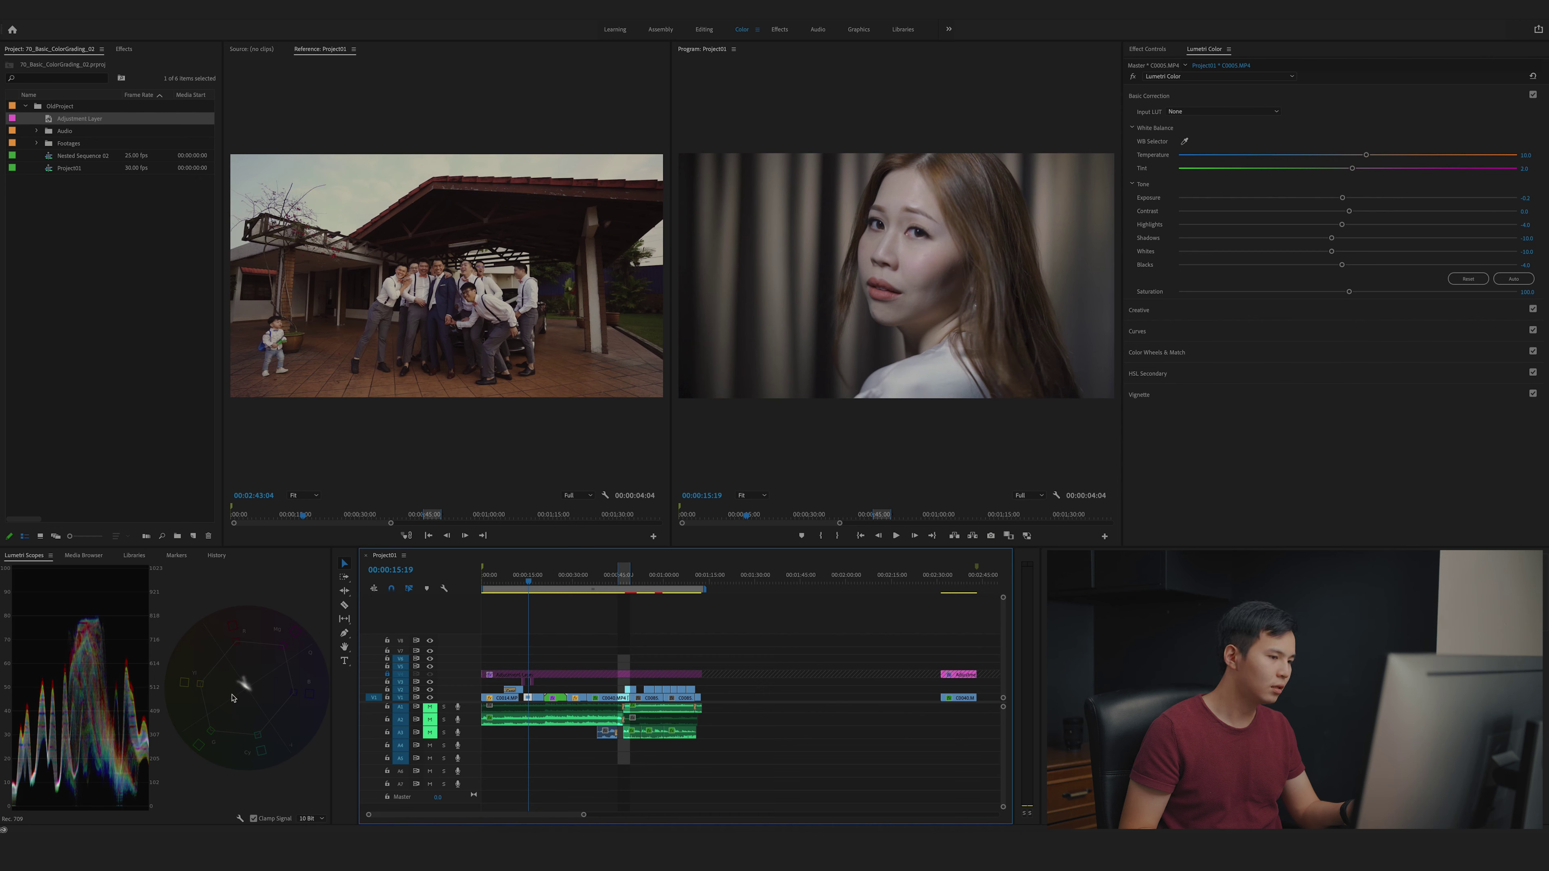
pyautogui.click(615, 581)
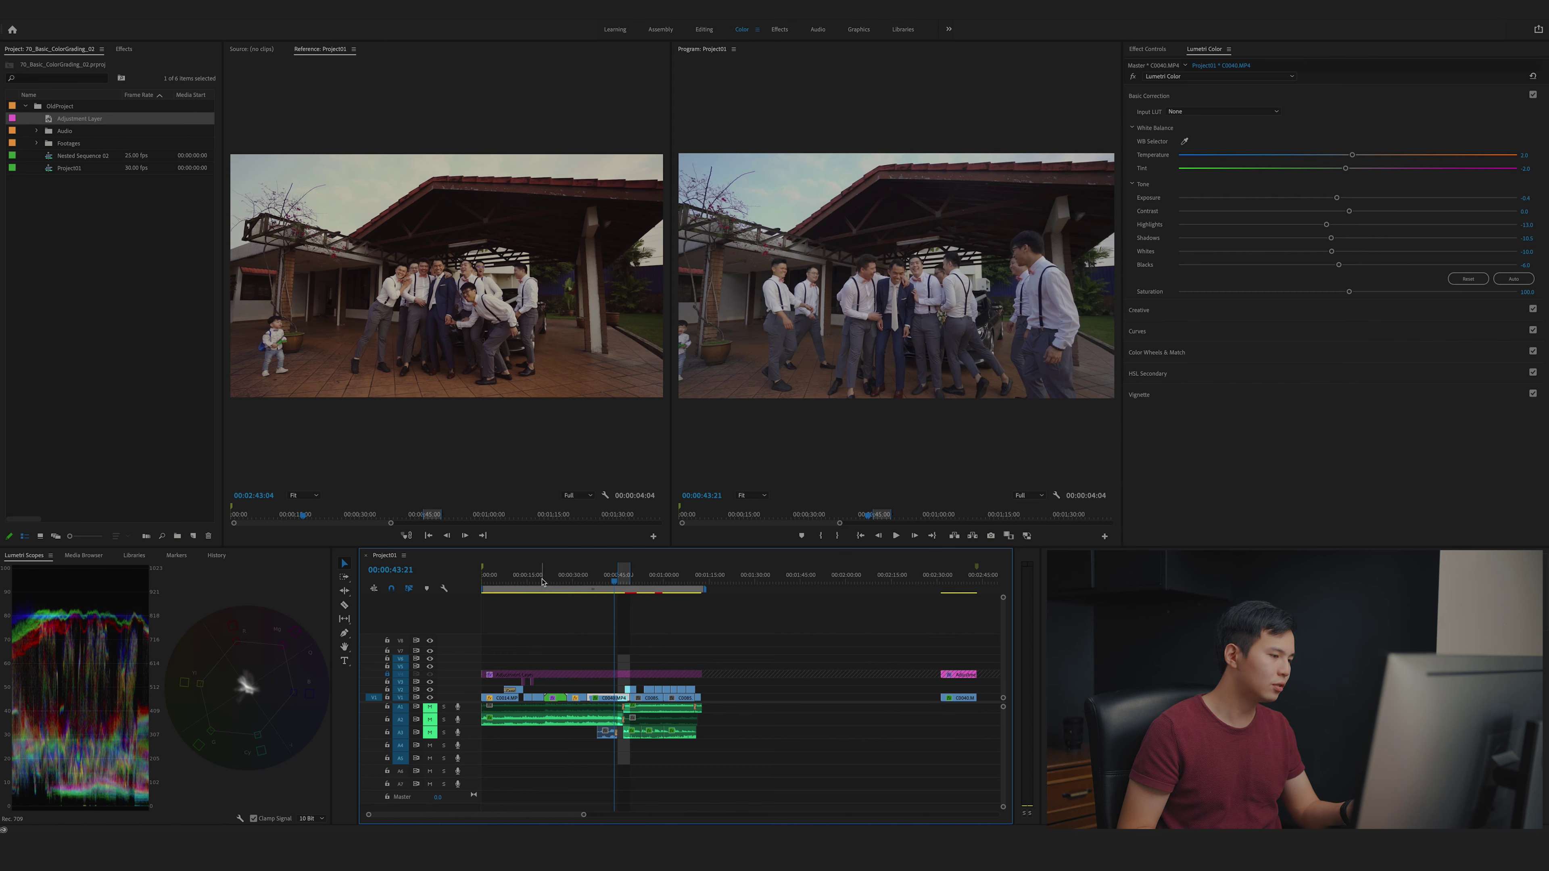
pyautogui.click(542, 581)
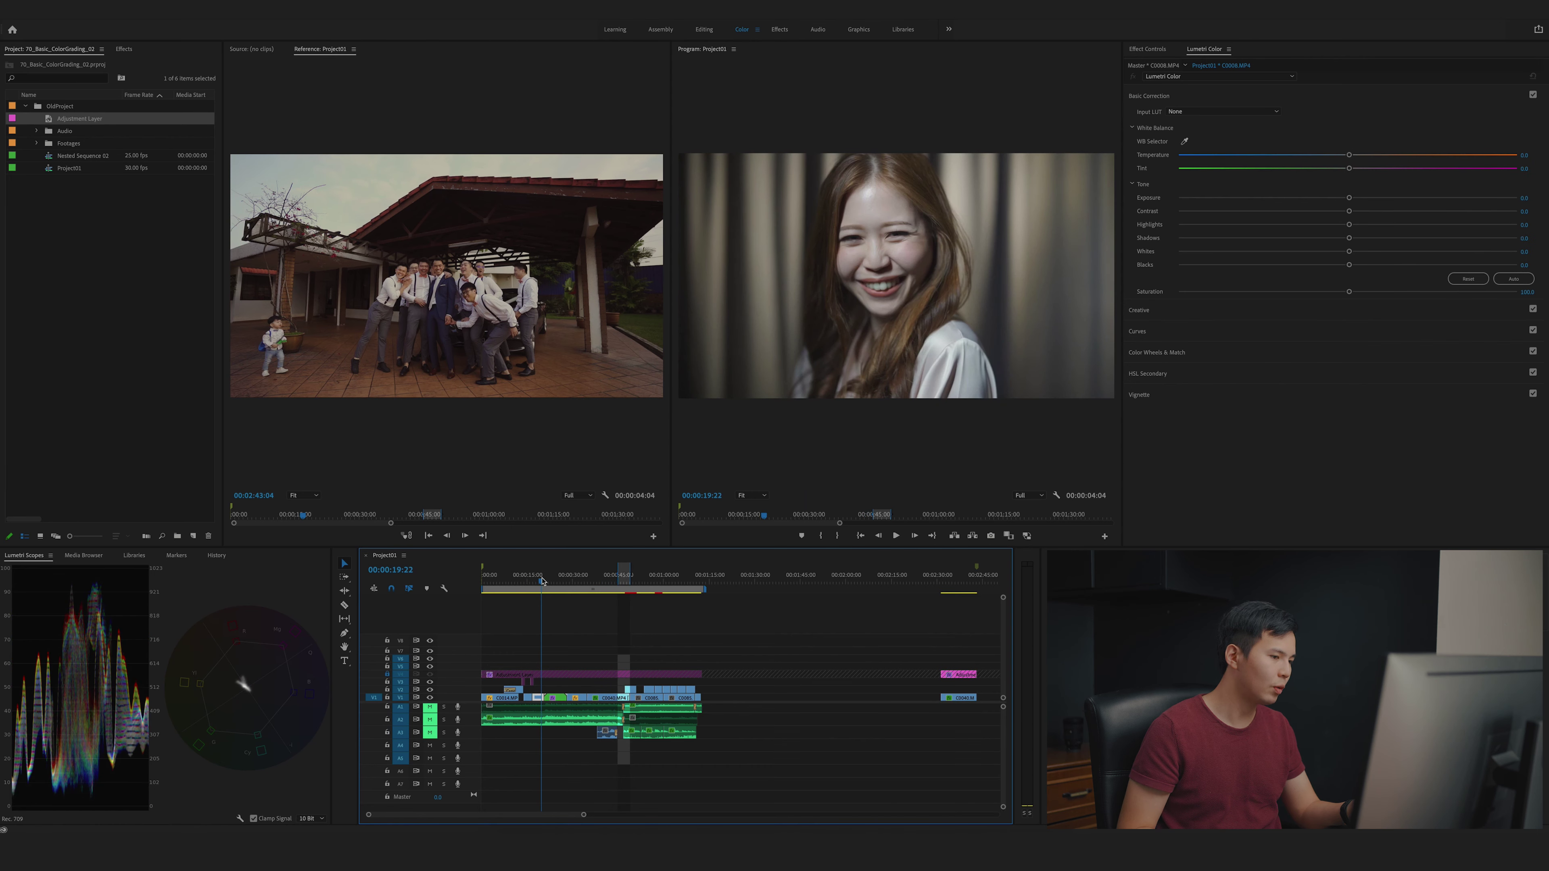
pyautogui.click(619, 583)
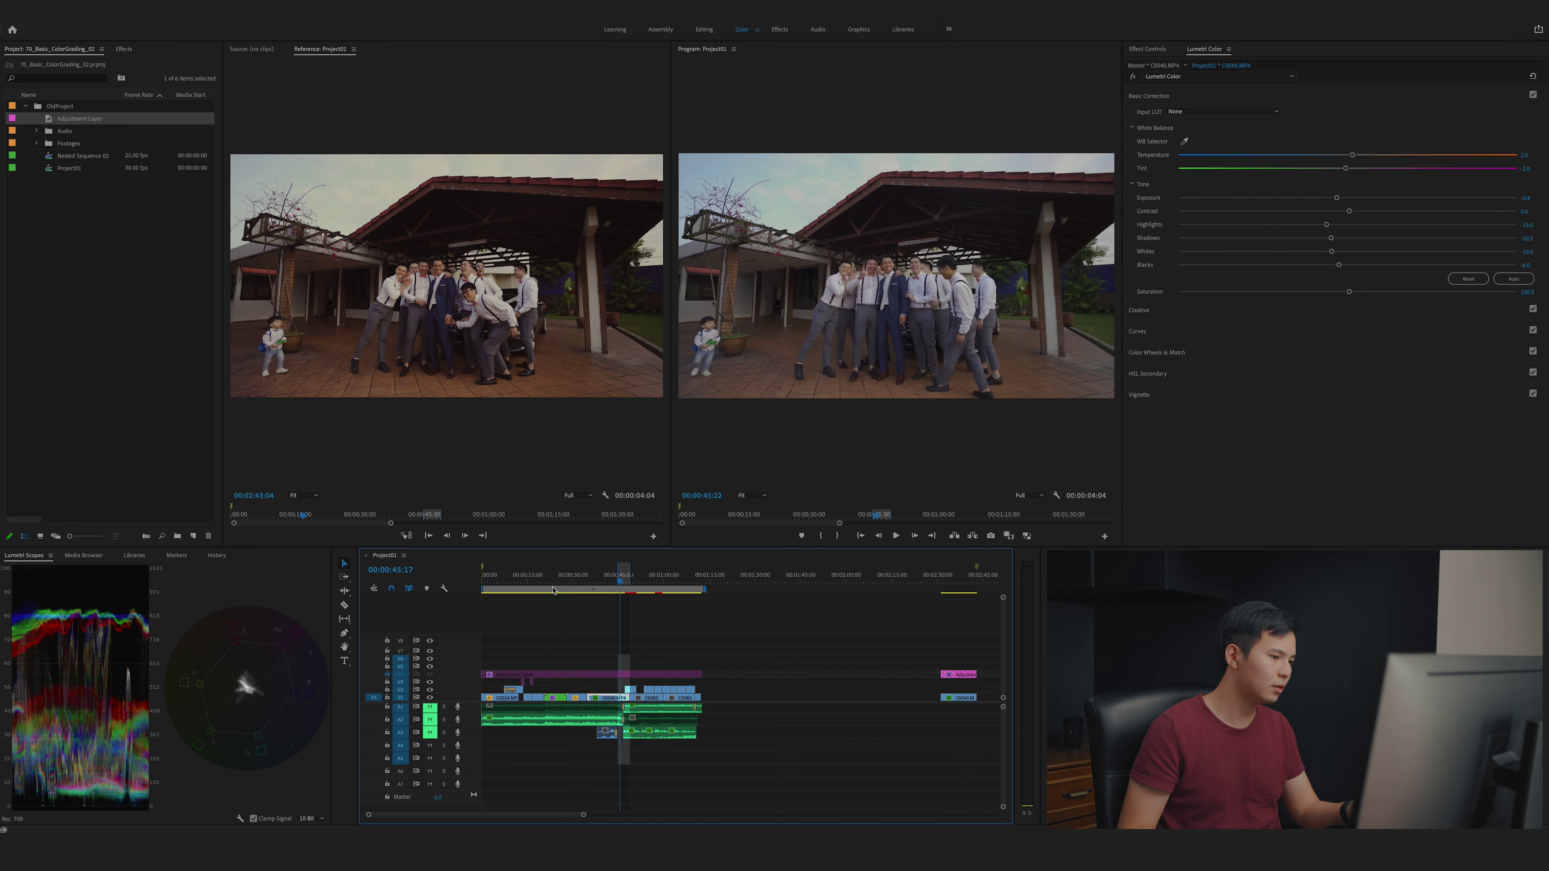
pyautogui.click(531, 582)
pyautogui.click(619, 582)
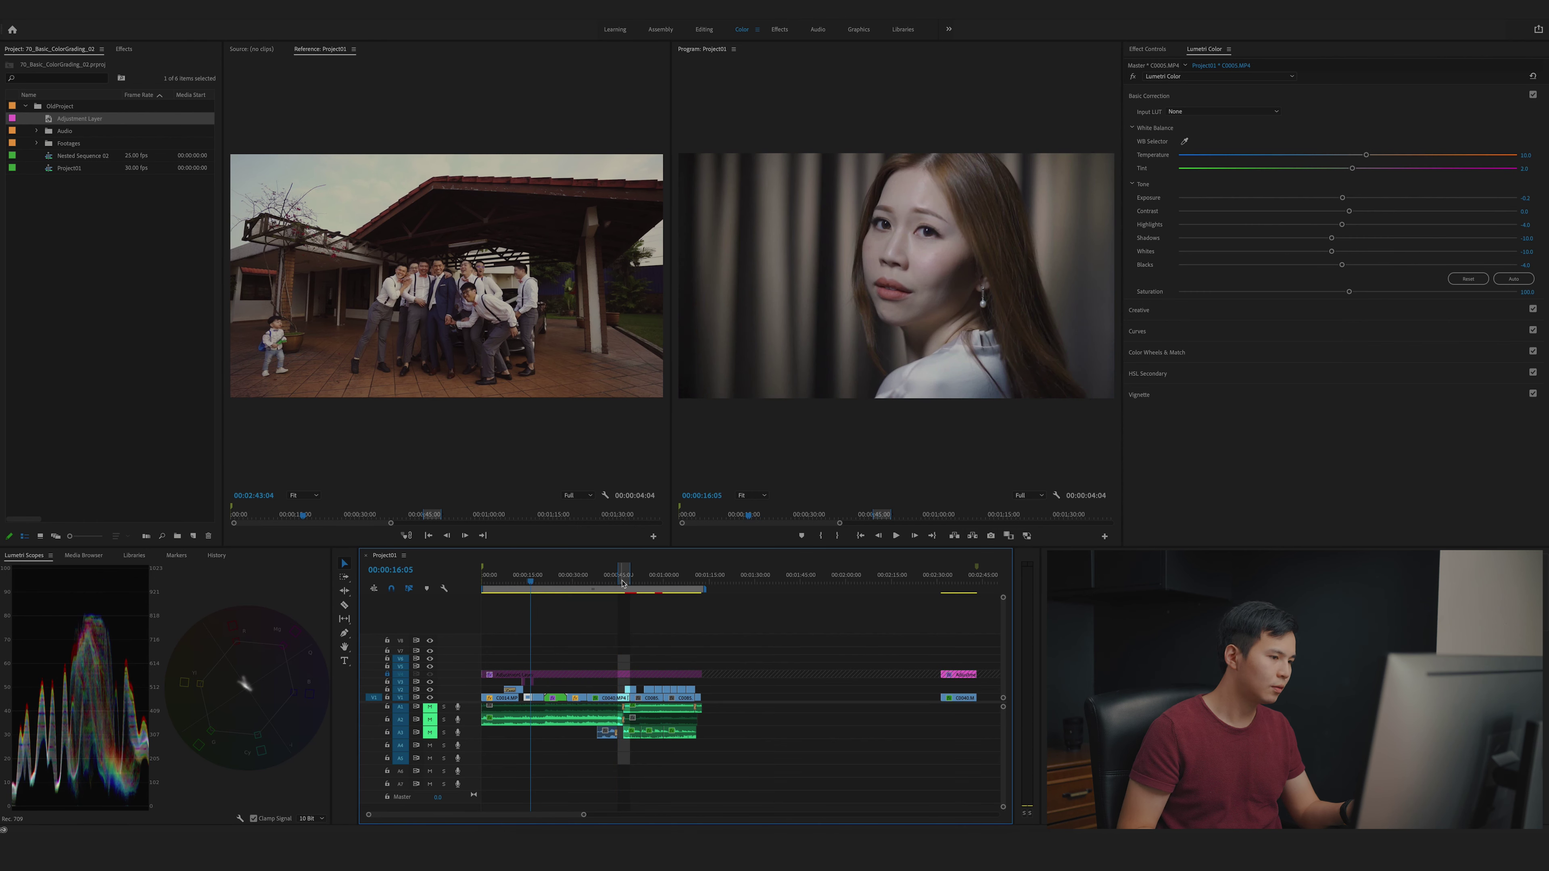
pyautogui.click(532, 583)
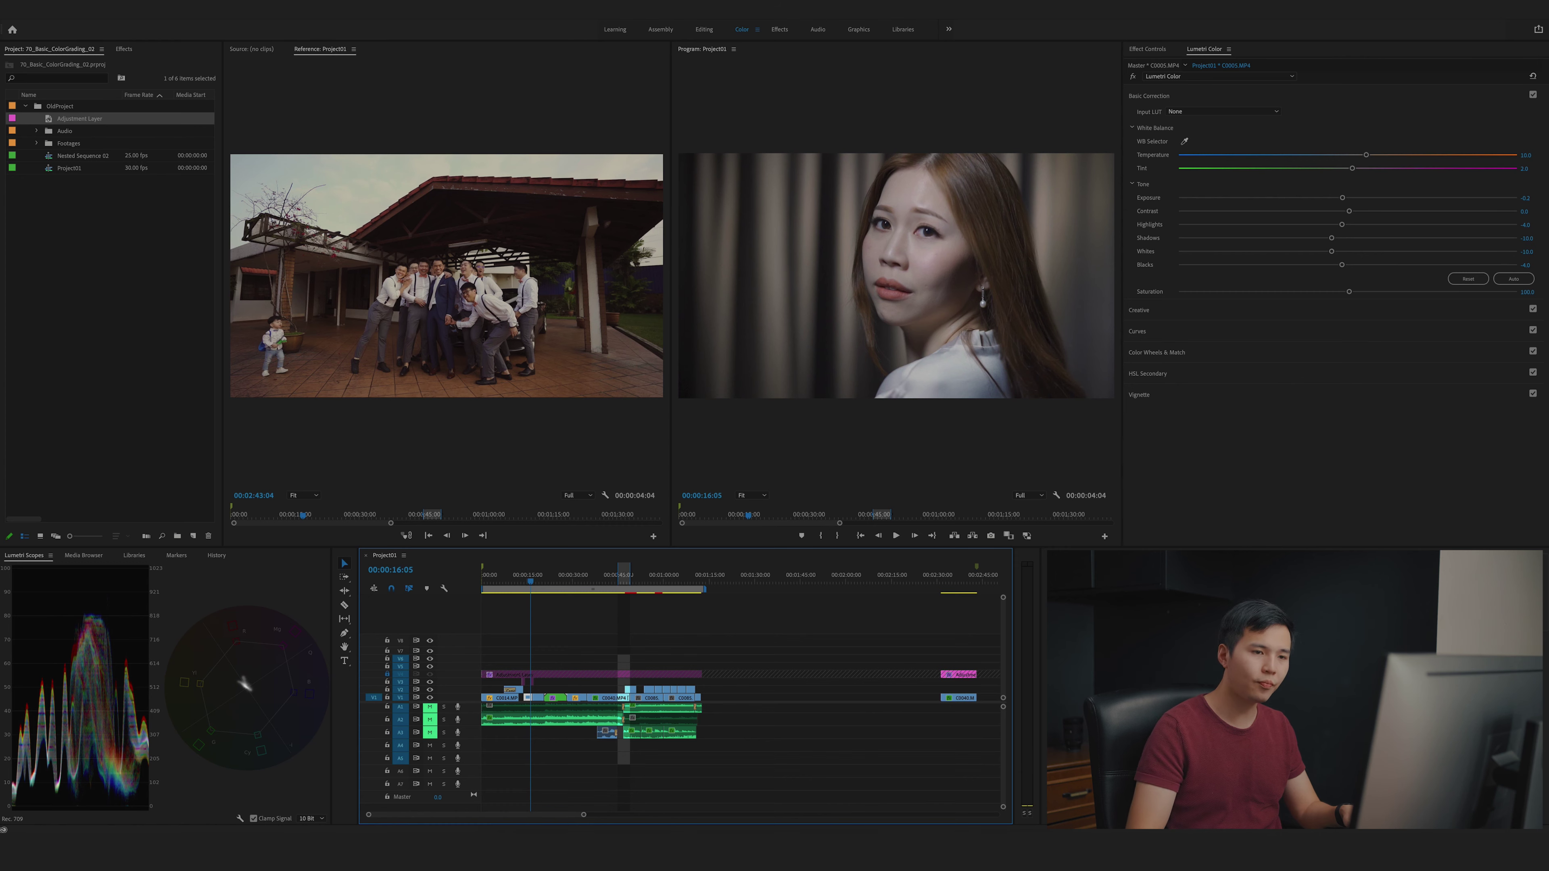
# Set the portrait clip's Saturation to 130 in Basic Correction.
pyautogui.click(1527, 292)
pyautogui.write('130')
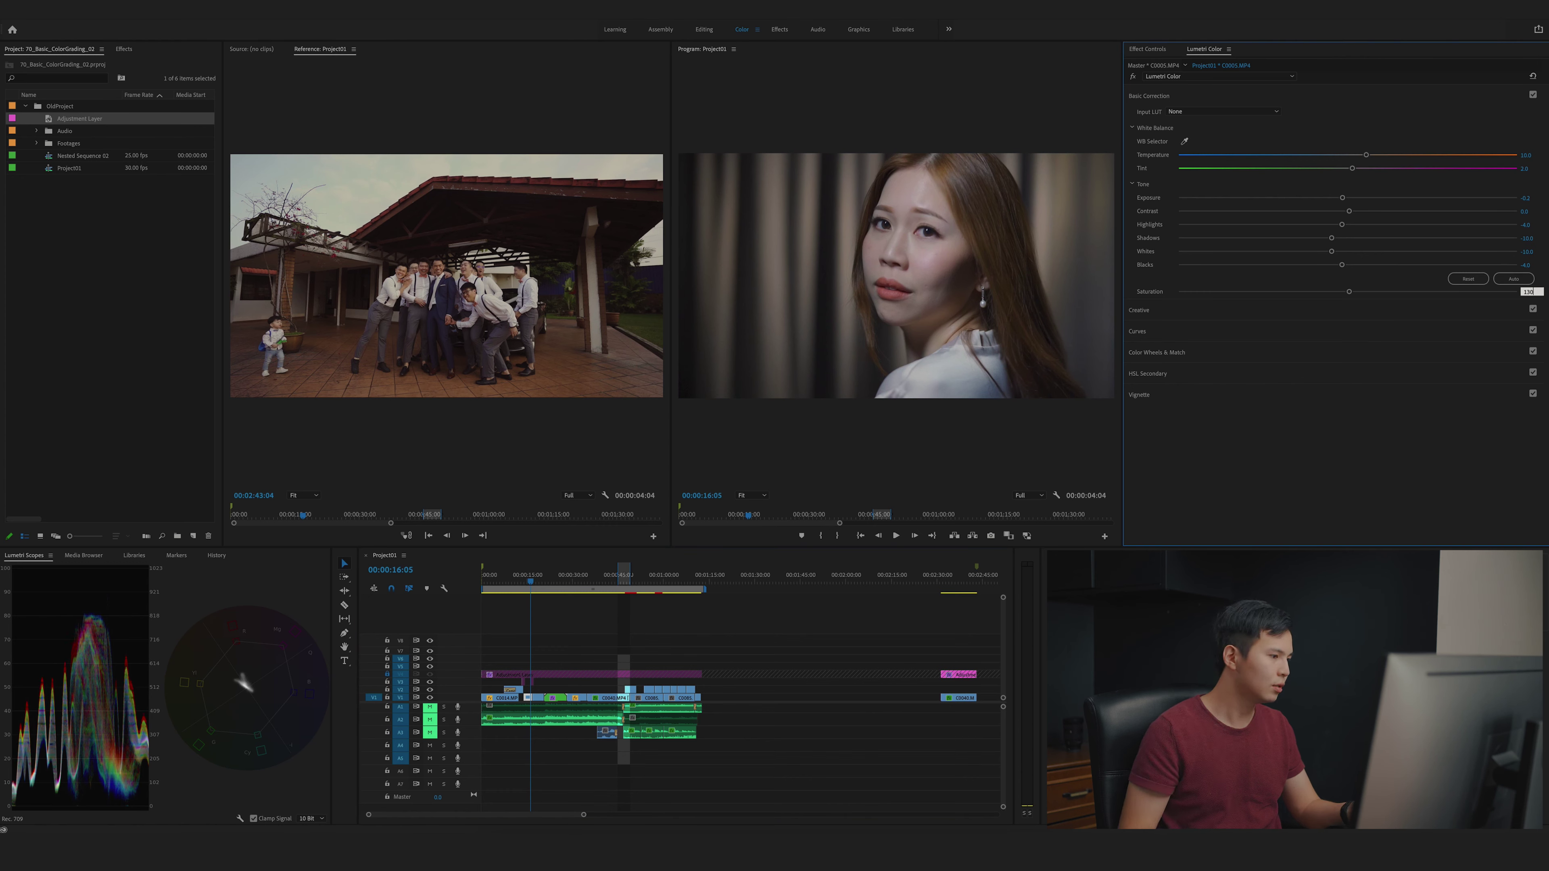
pyautogui.press('Return')
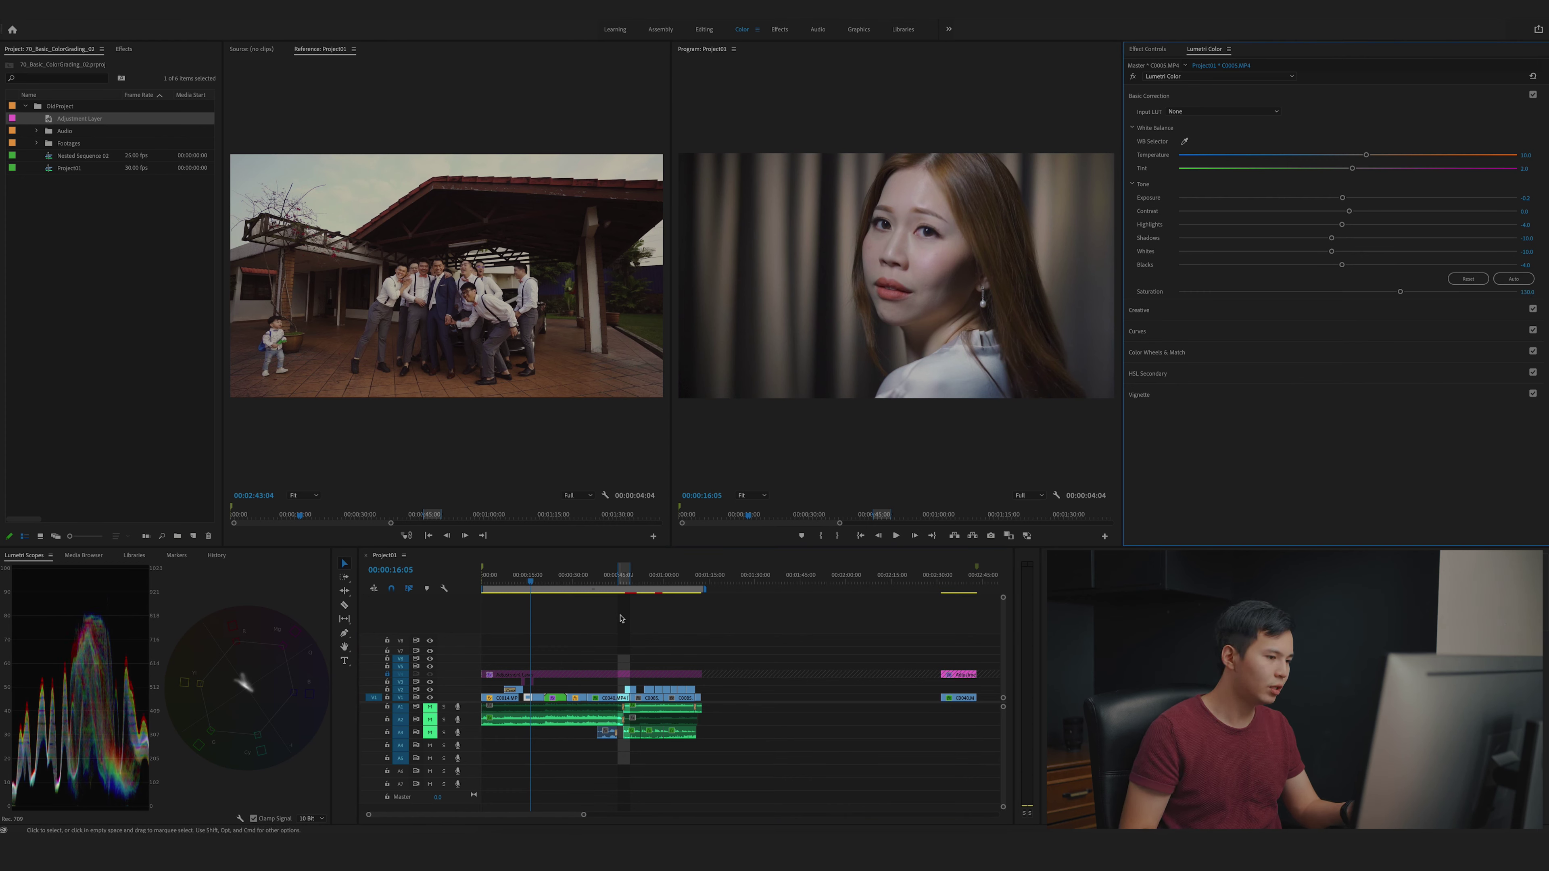
# Compare the portrait's increased saturation with the wedding group shot.
pyautogui.click(622, 579)
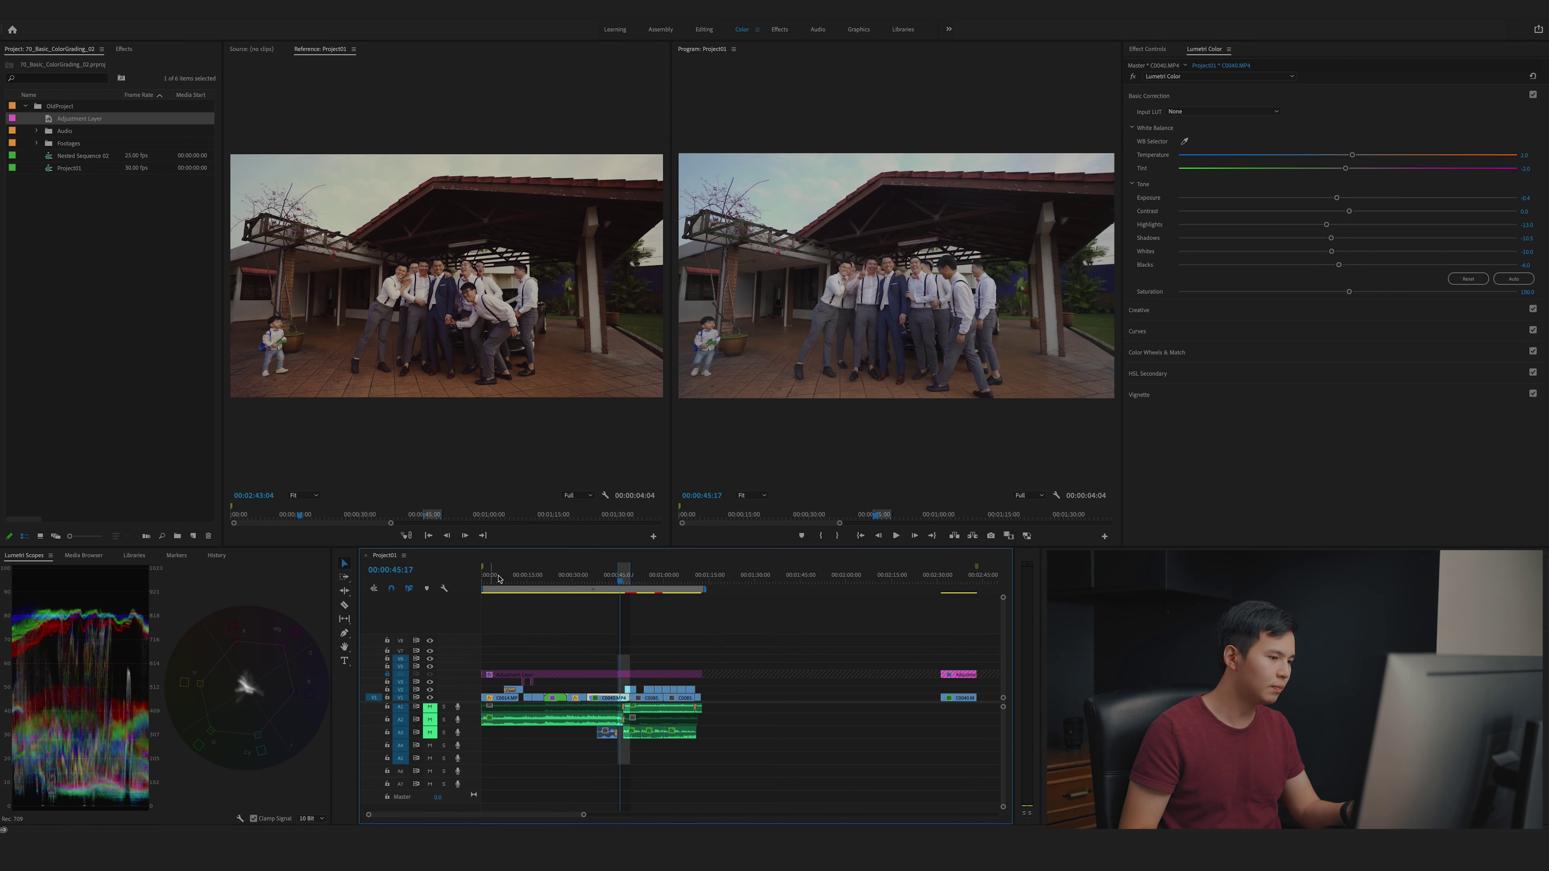
pyautogui.click(529, 578)
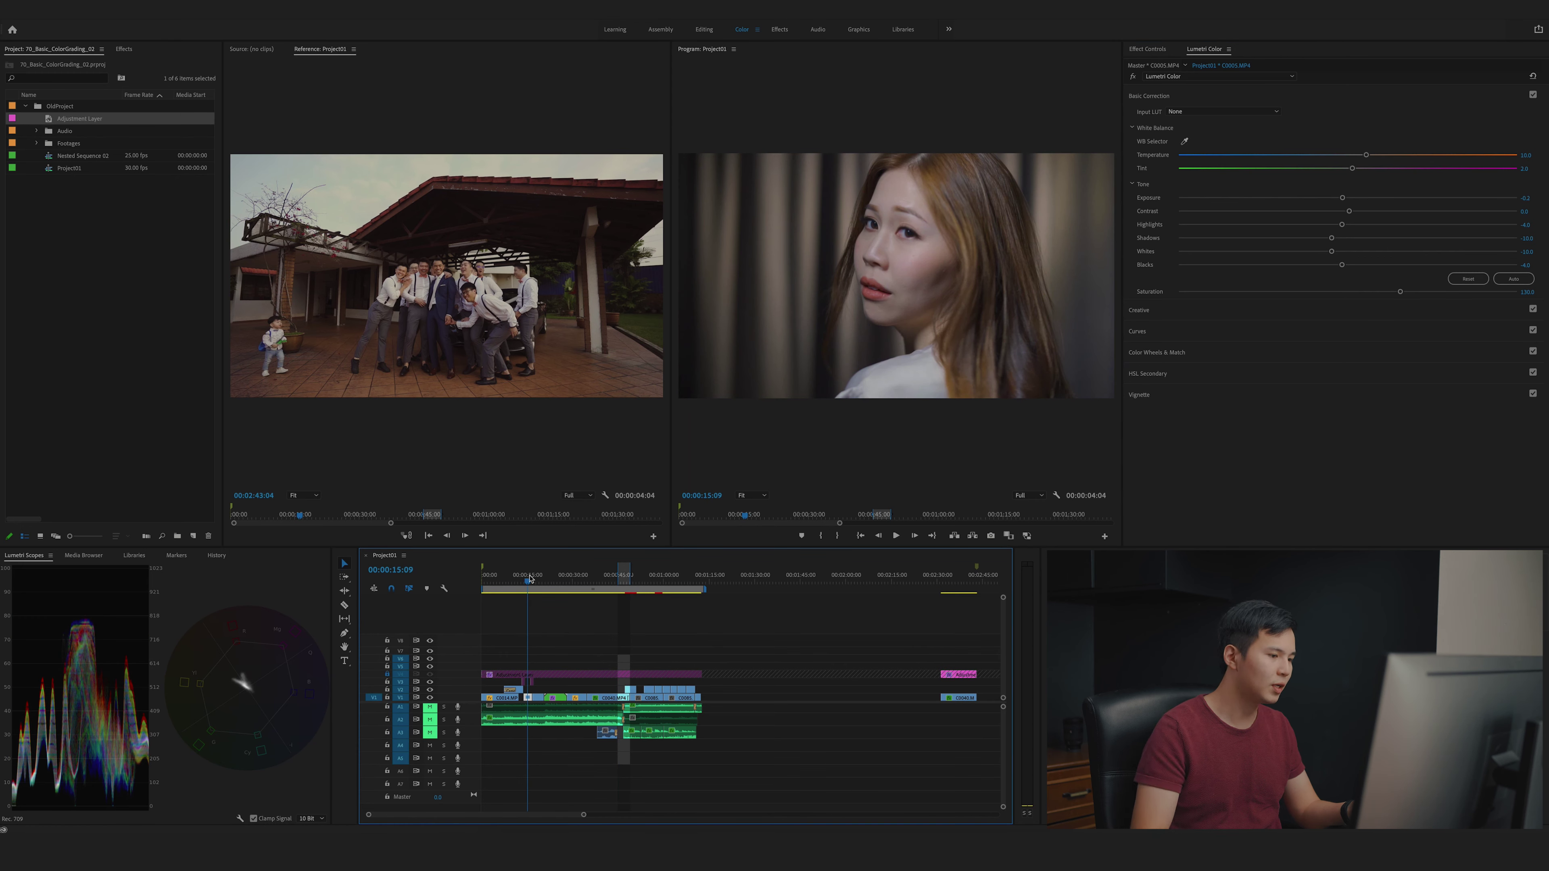
pyautogui.click(530, 580)
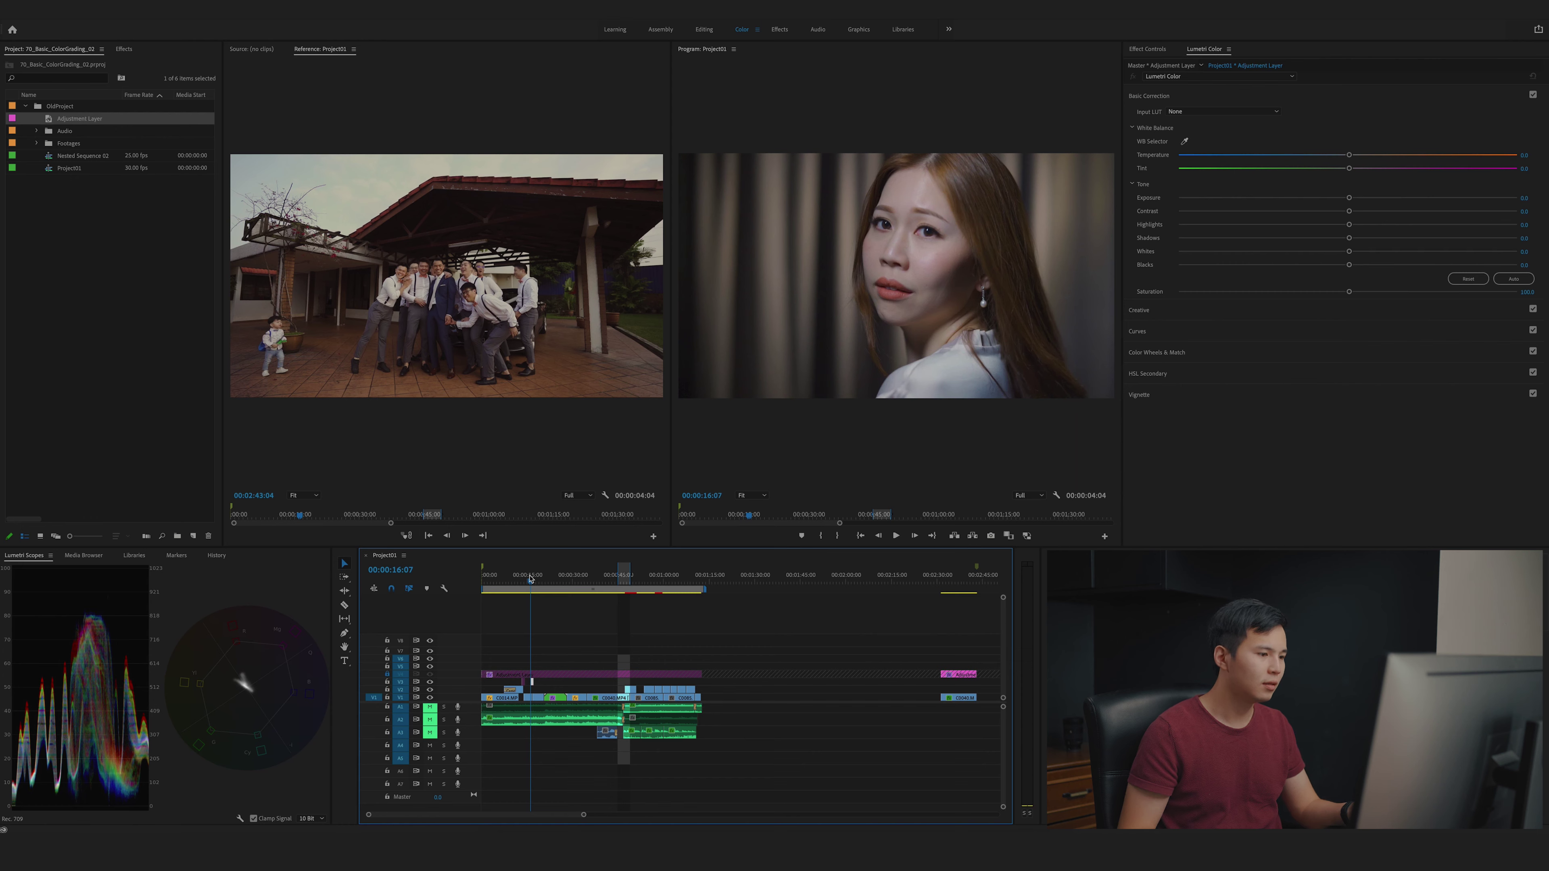
pyautogui.click(619, 580)
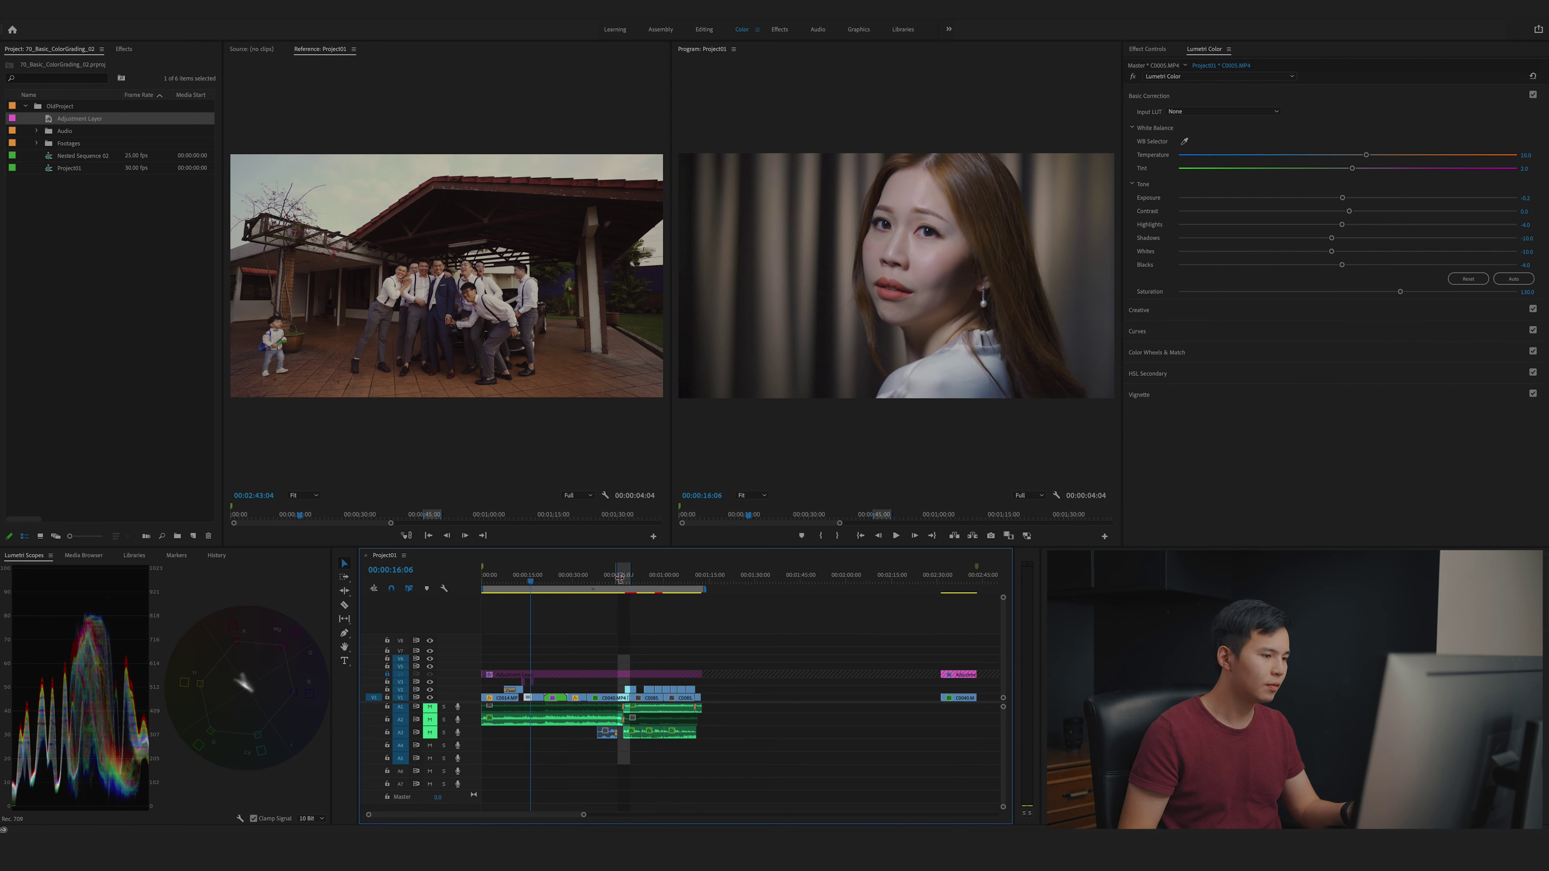
pyautogui.click(528, 580)
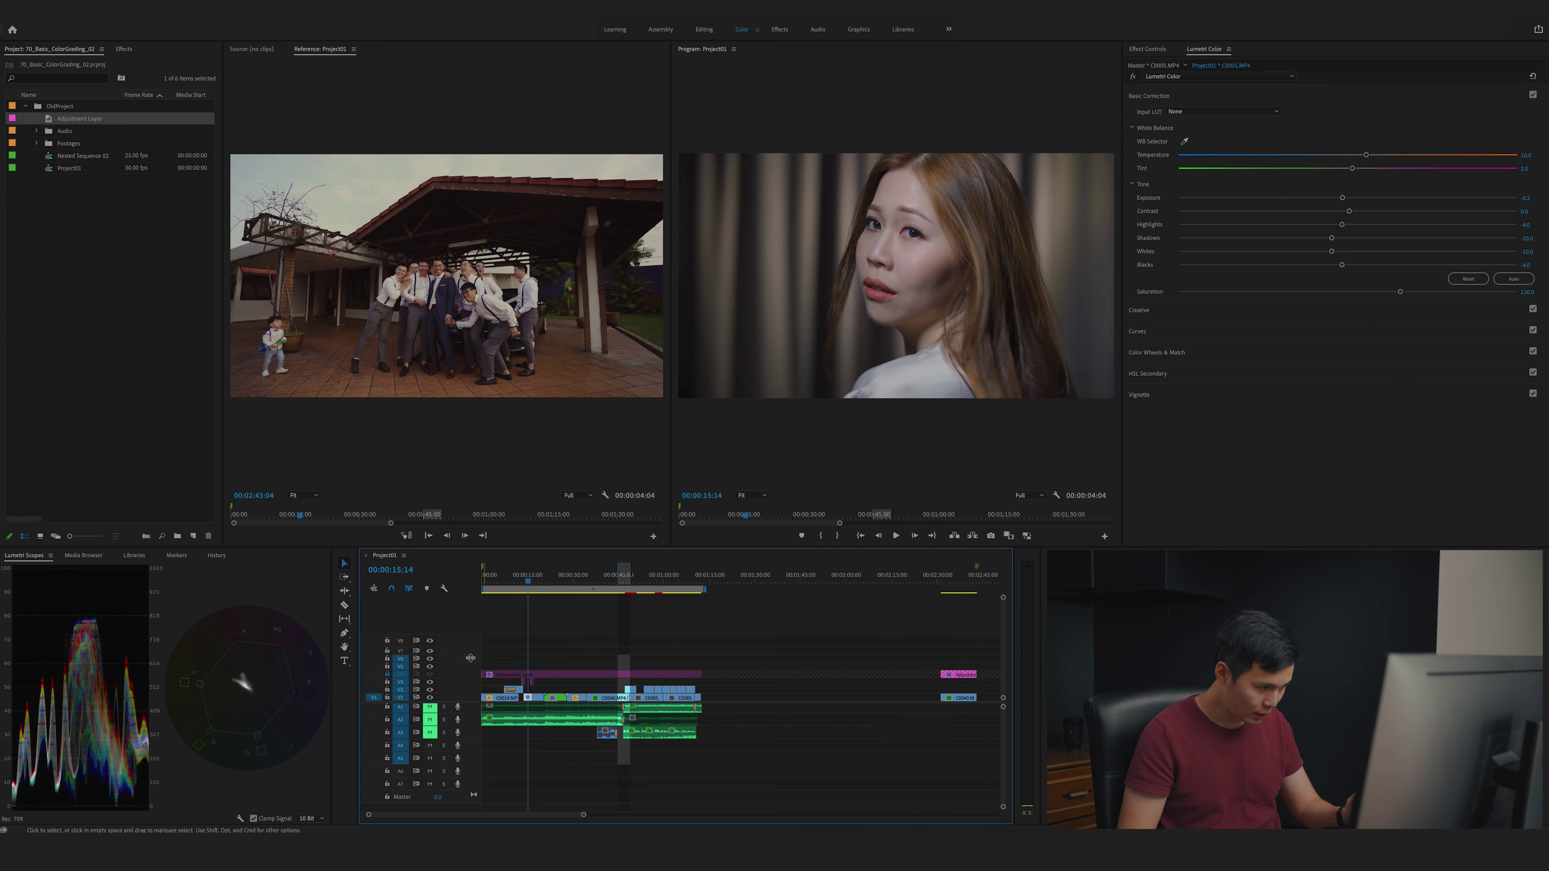
# Unlock and re-enable the long adjustment layer, select it, and compare the graded group shot with the graded portrait.
pyautogui.click(579, 674)
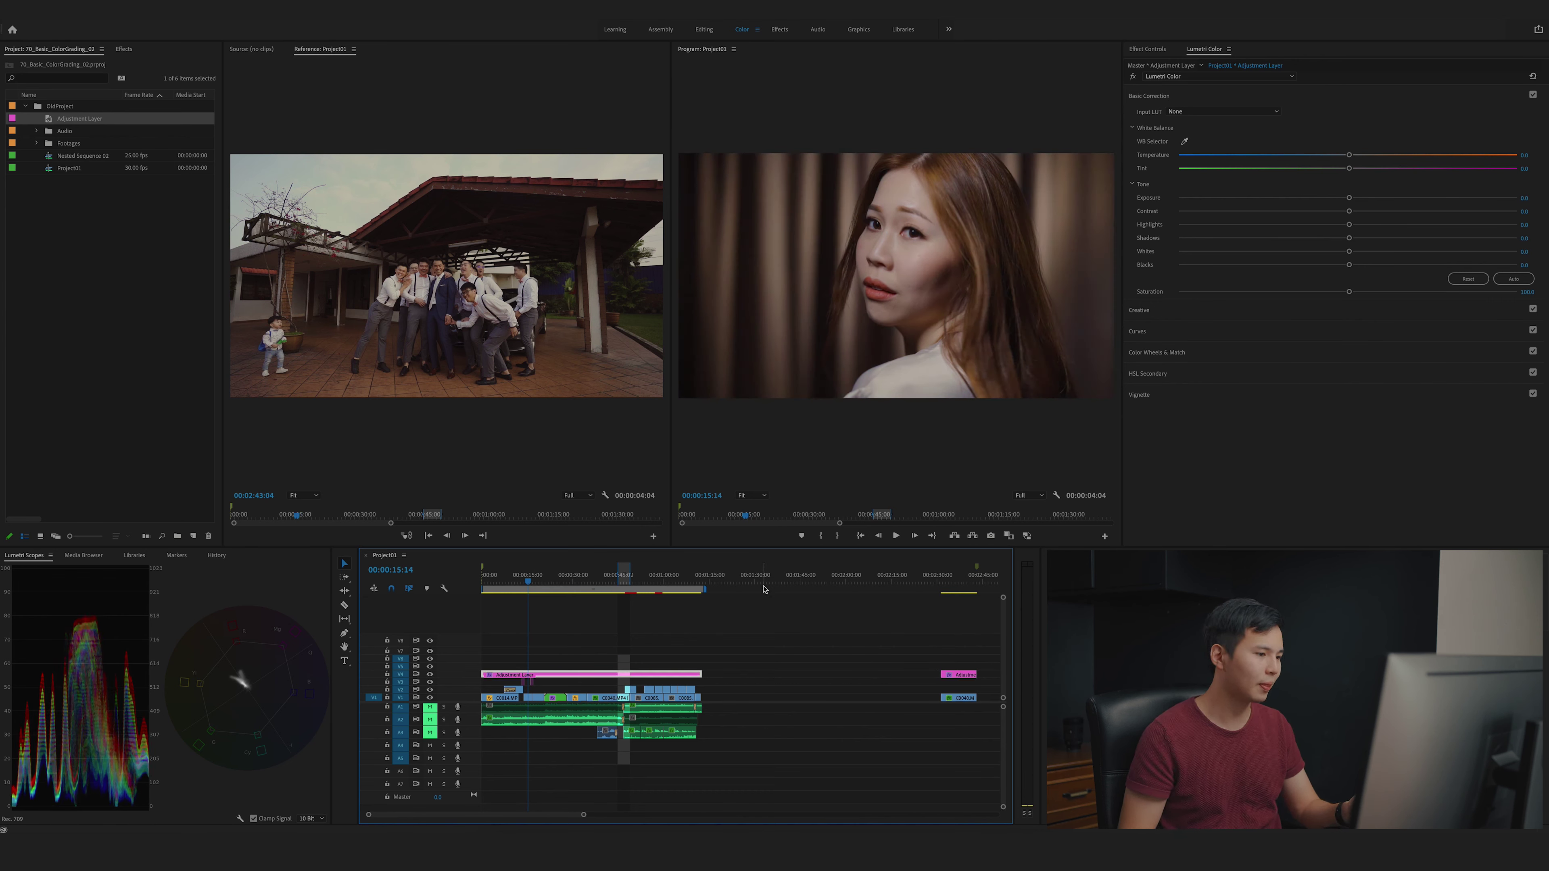
pyautogui.click(621, 584)
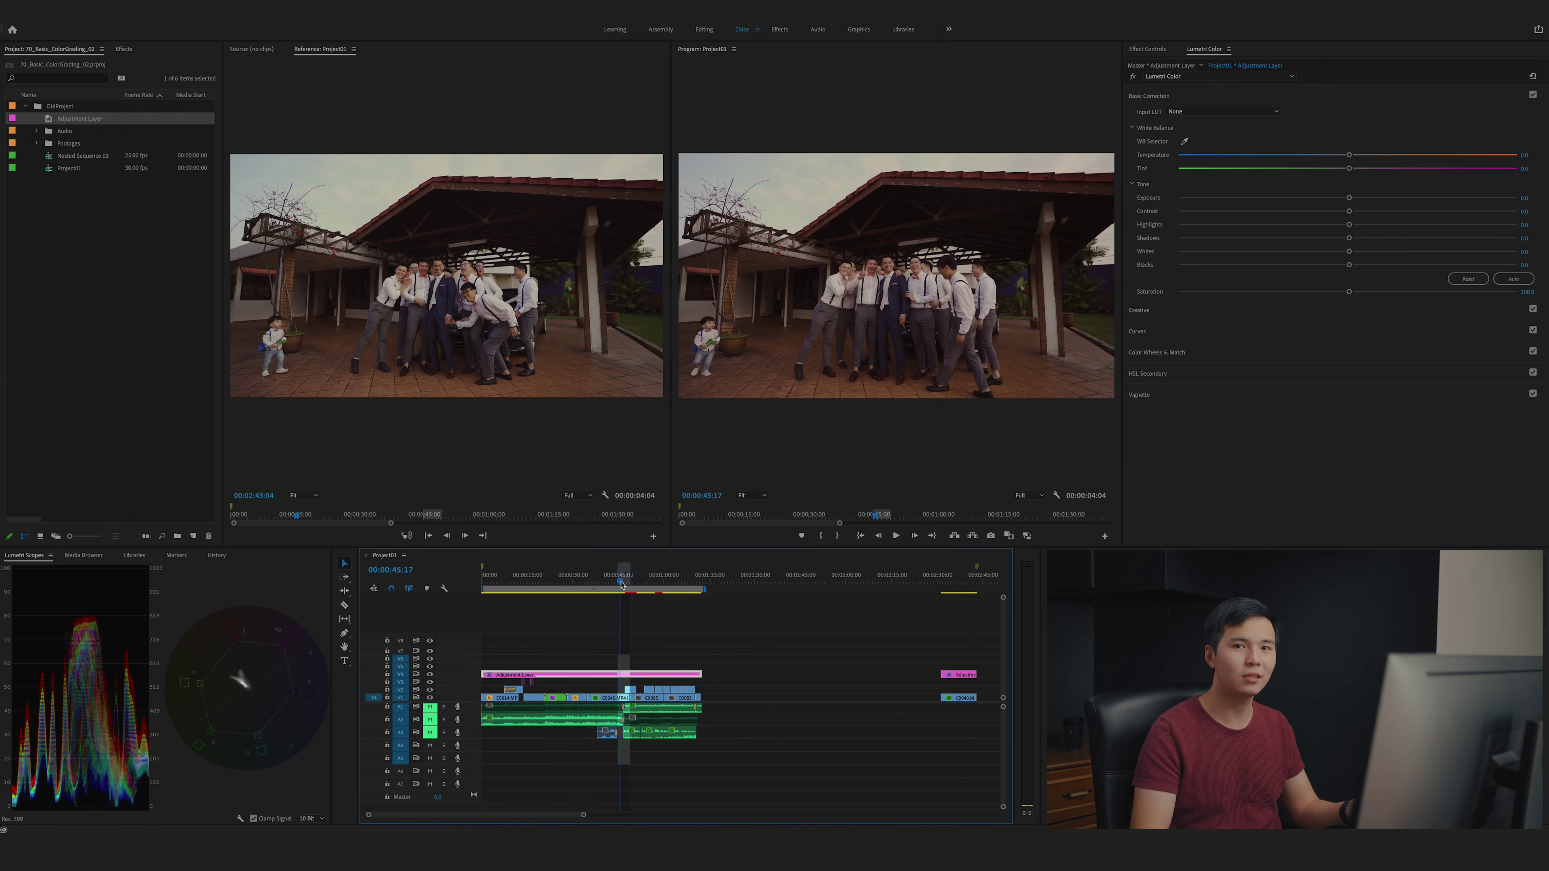
pyautogui.click(540, 584)
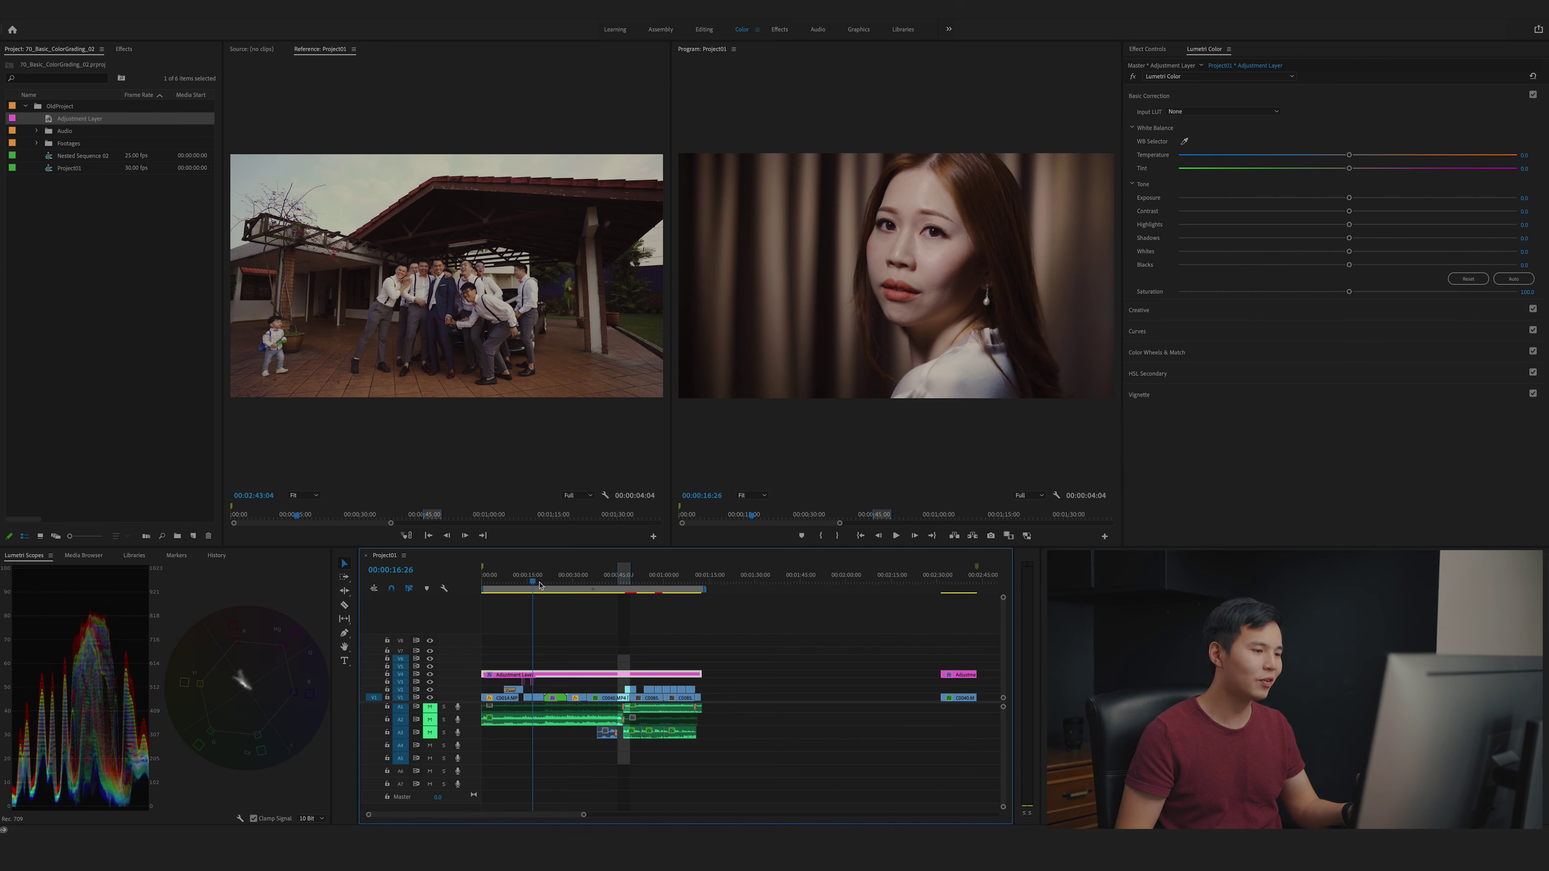
pyautogui.click(620, 585)
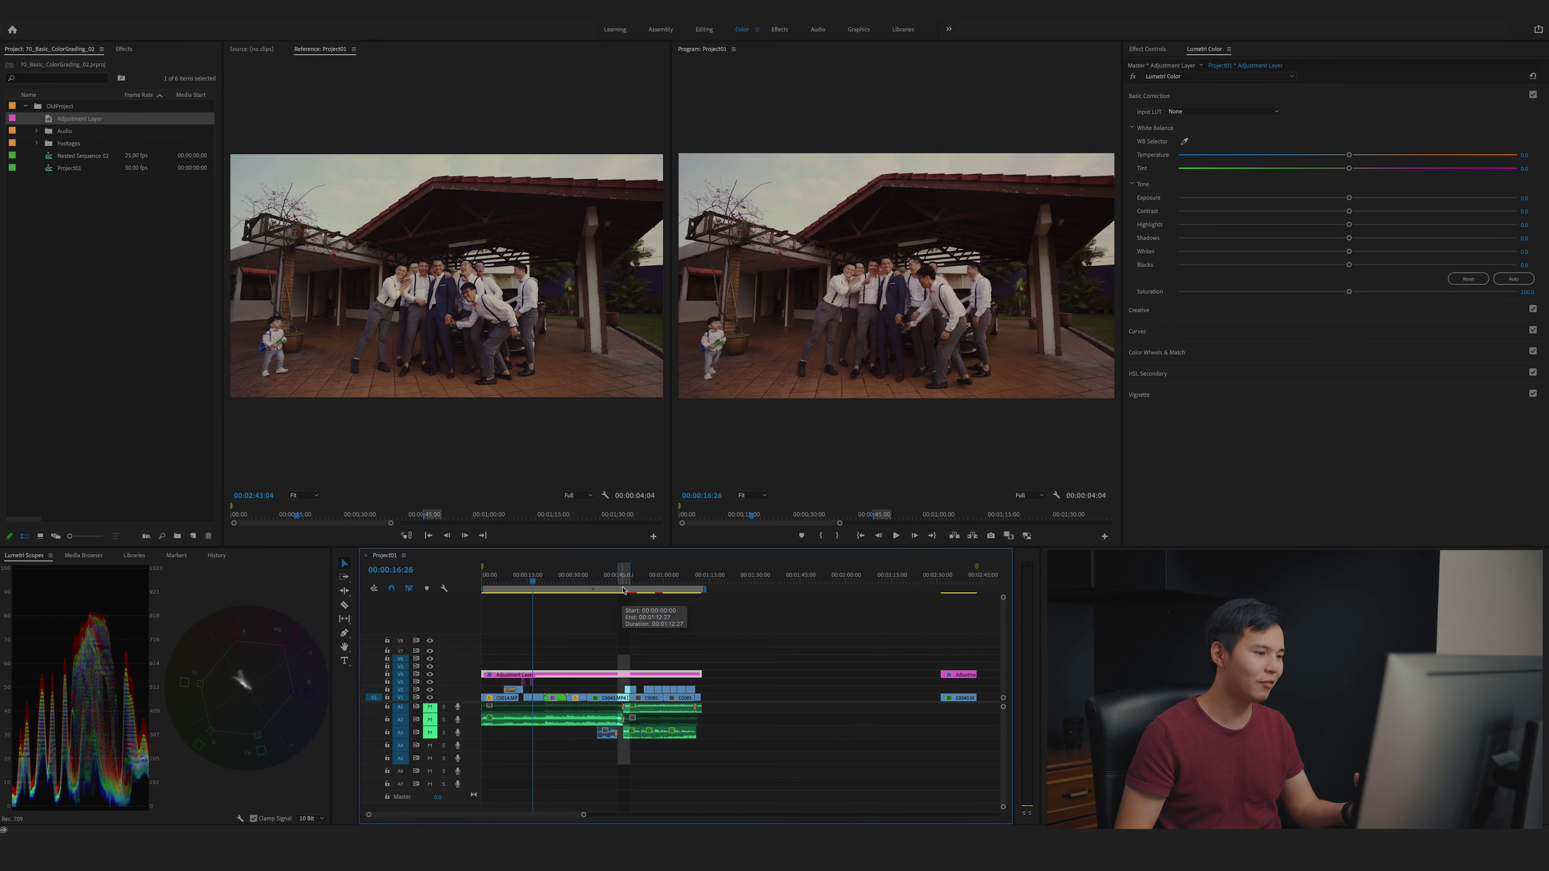
pyautogui.click(533, 580)
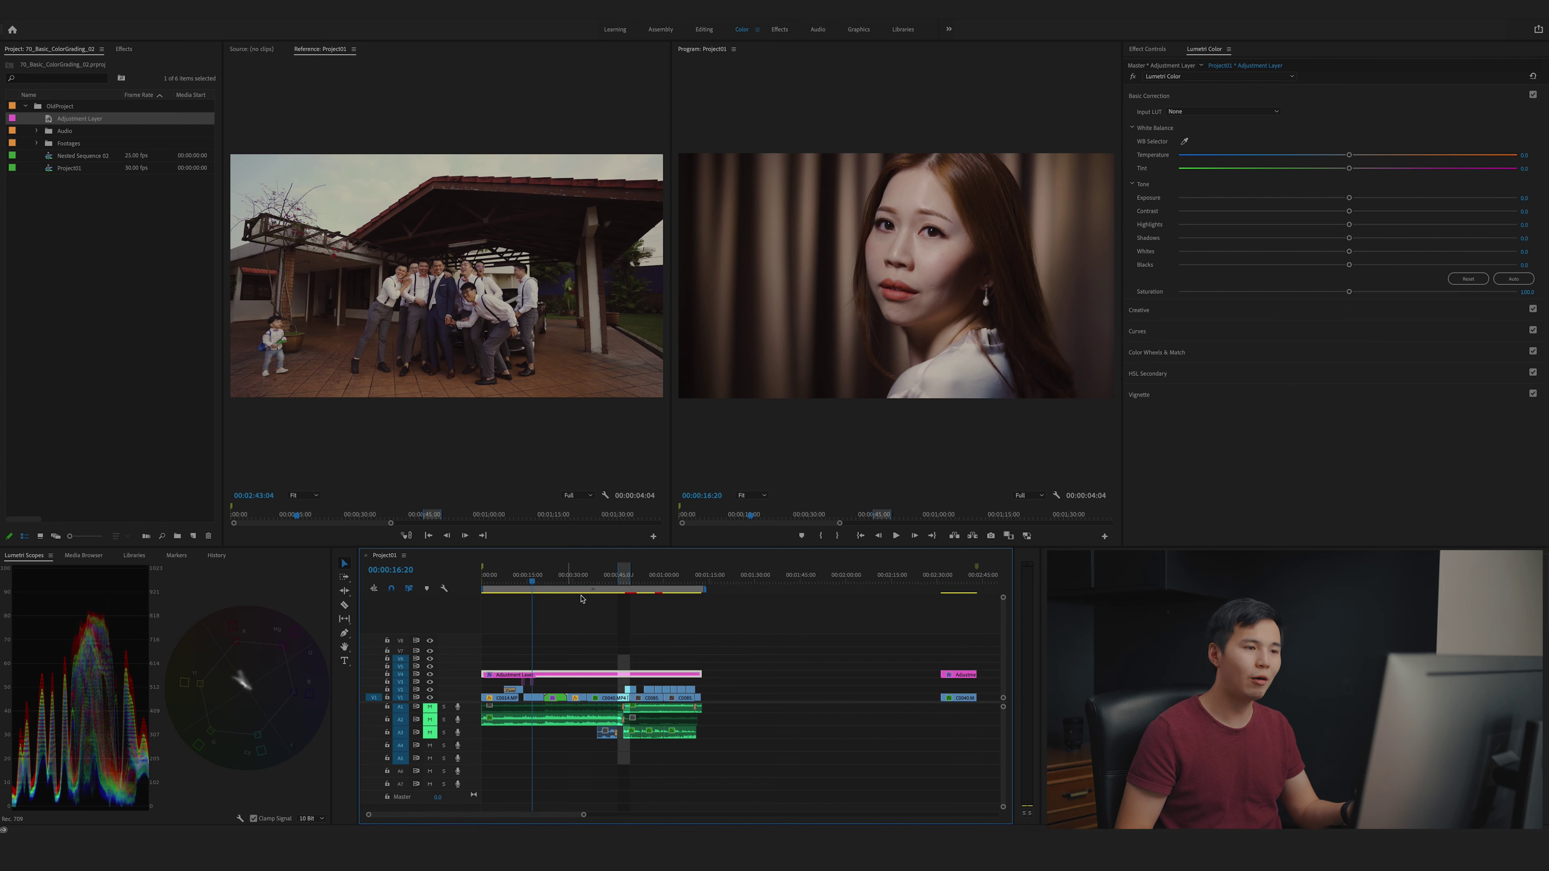
pyautogui.click(627, 585)
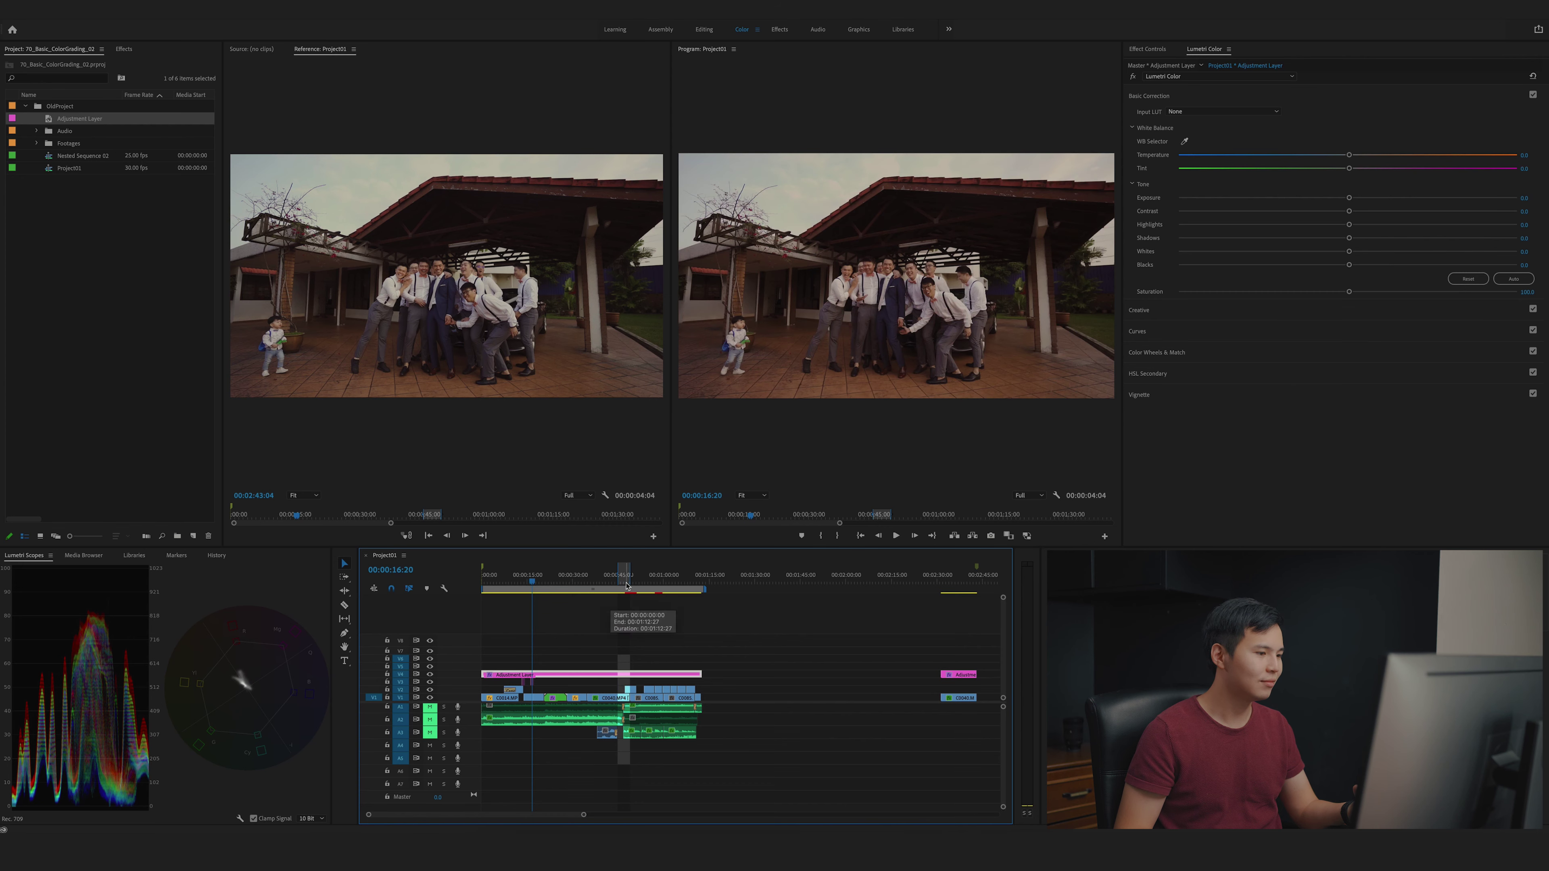
# Play the graded portrait section with the adjustment layer enabled, and keep the adjustment layer selected.
pyautogui.click(528, 582)
pyautogui.press('space')
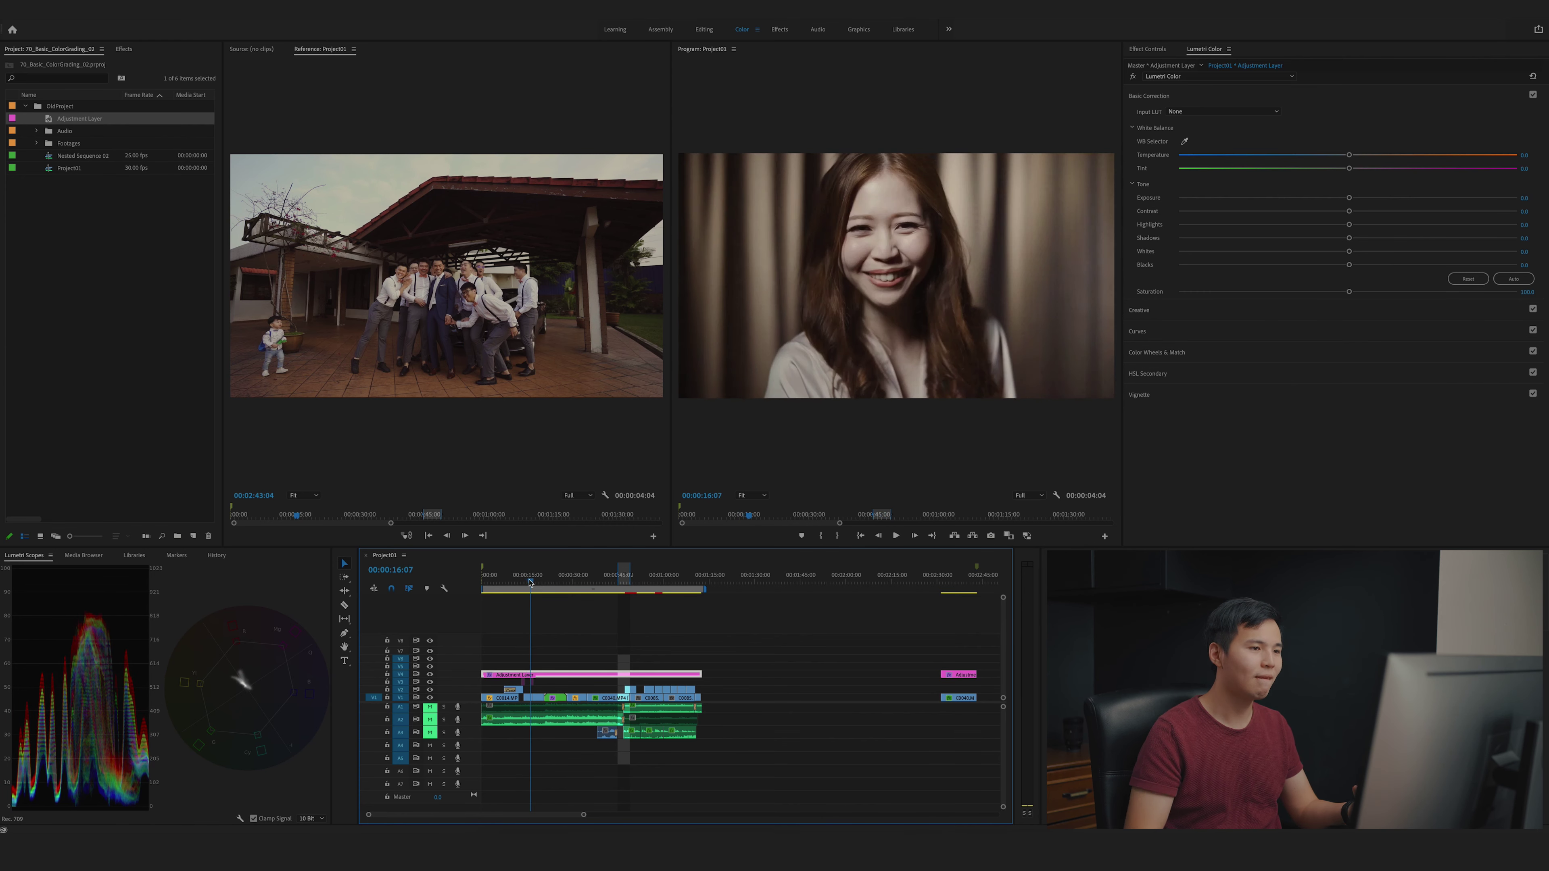
pyautogui.press('space')
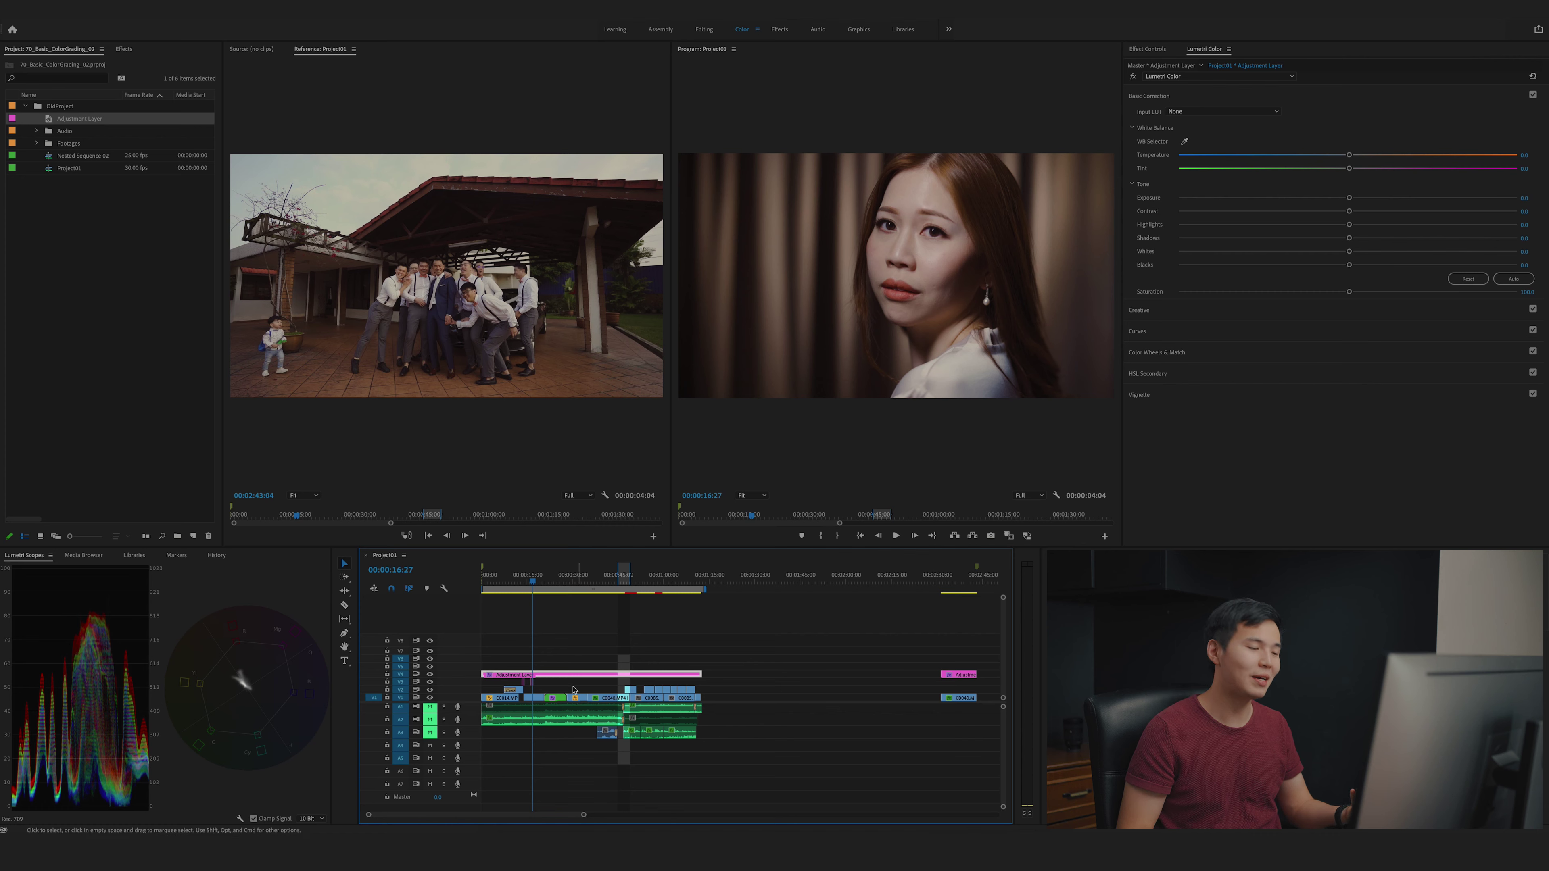
pyautogui.click(554, 675)
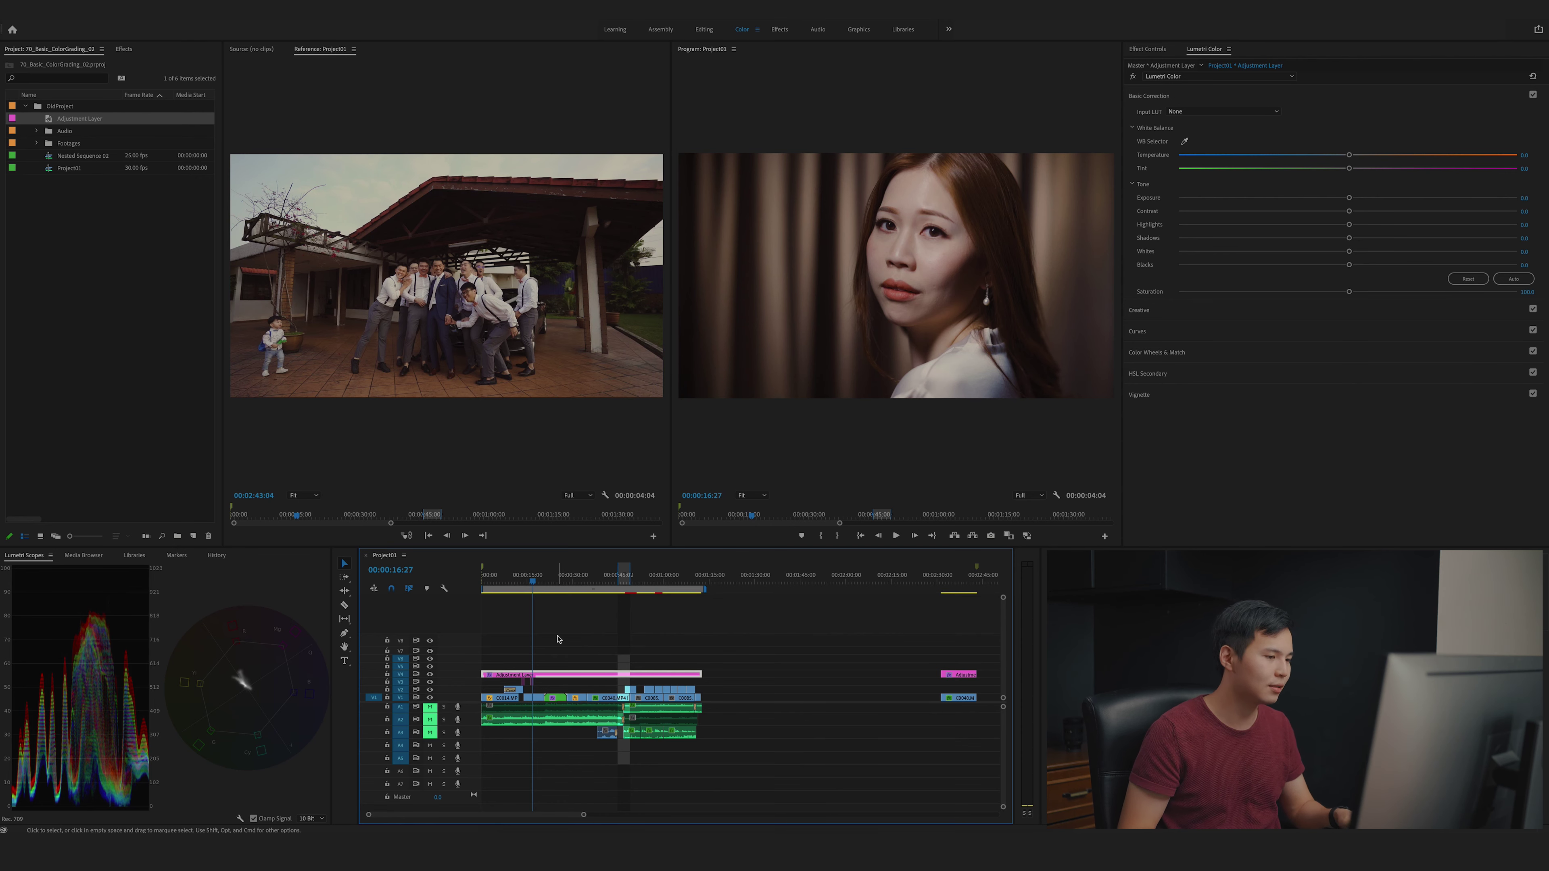
# Preview the graded portrait and the graded ceremony shots of the couple with the adjustment layer enabled.
pyautogui.click(533, 575)
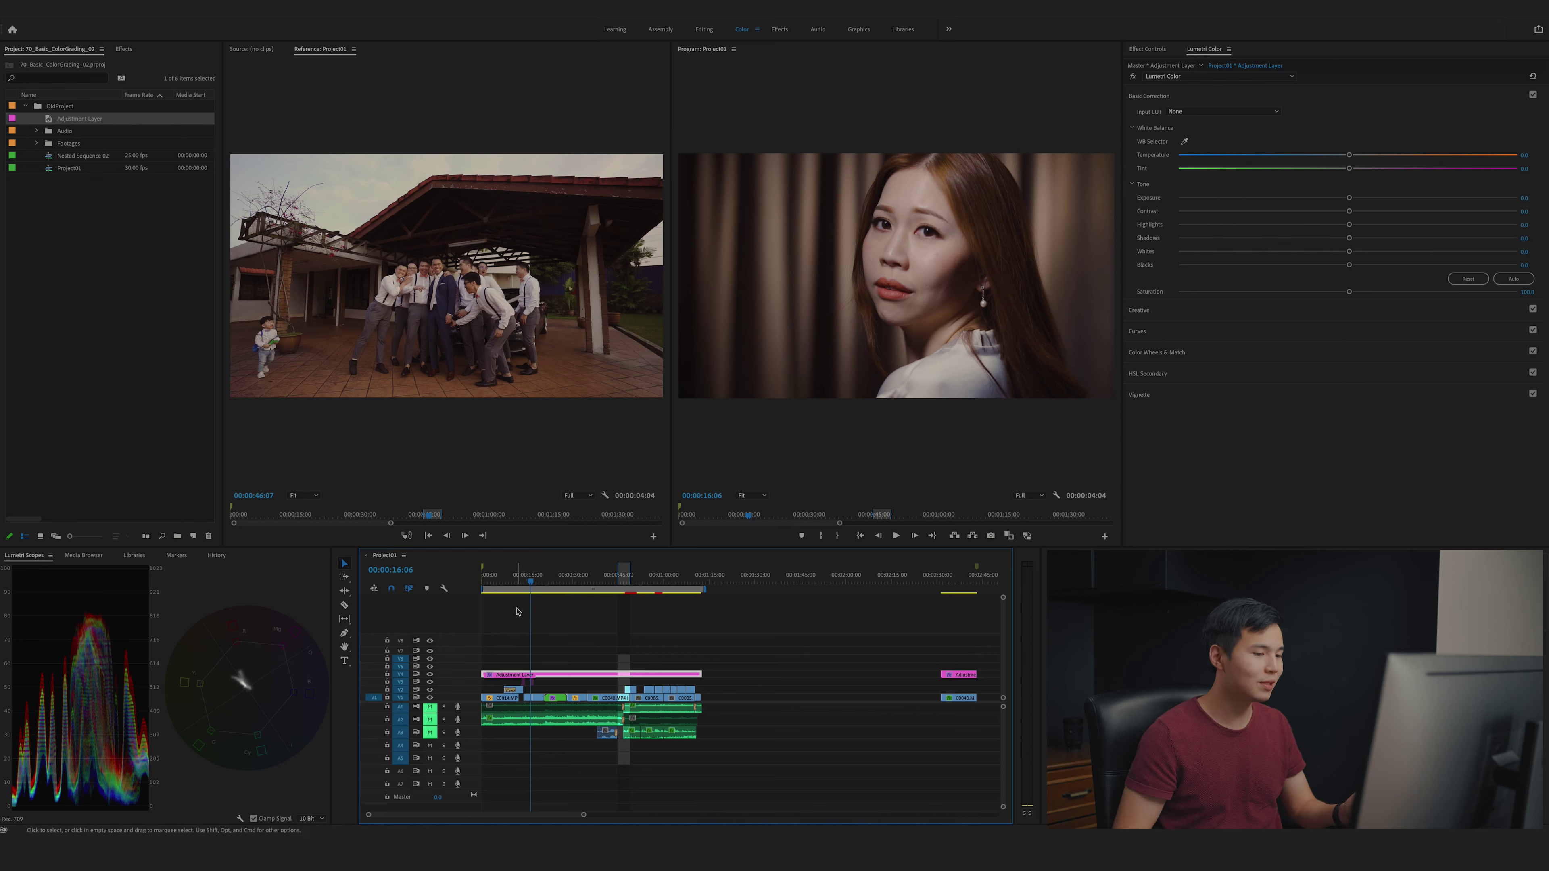
pyautogui.click(640, 584)
pyautogui.press('Up')
pyautogui.press('Up')
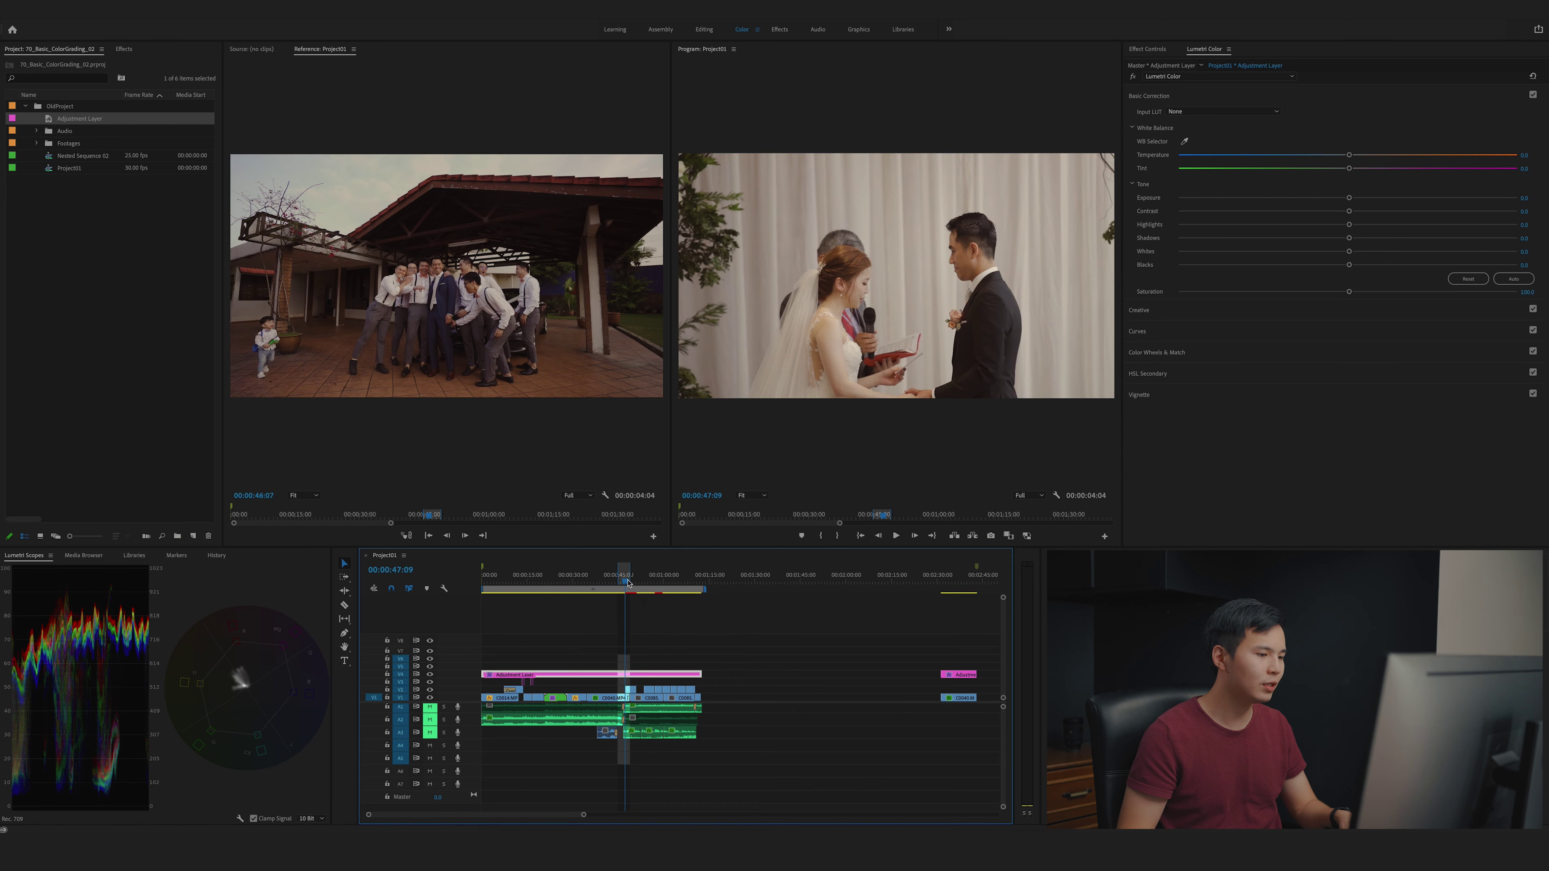
pyautogui.click(641, 584)
pyautogui.click(647, 584)
pyautogui.press('space')
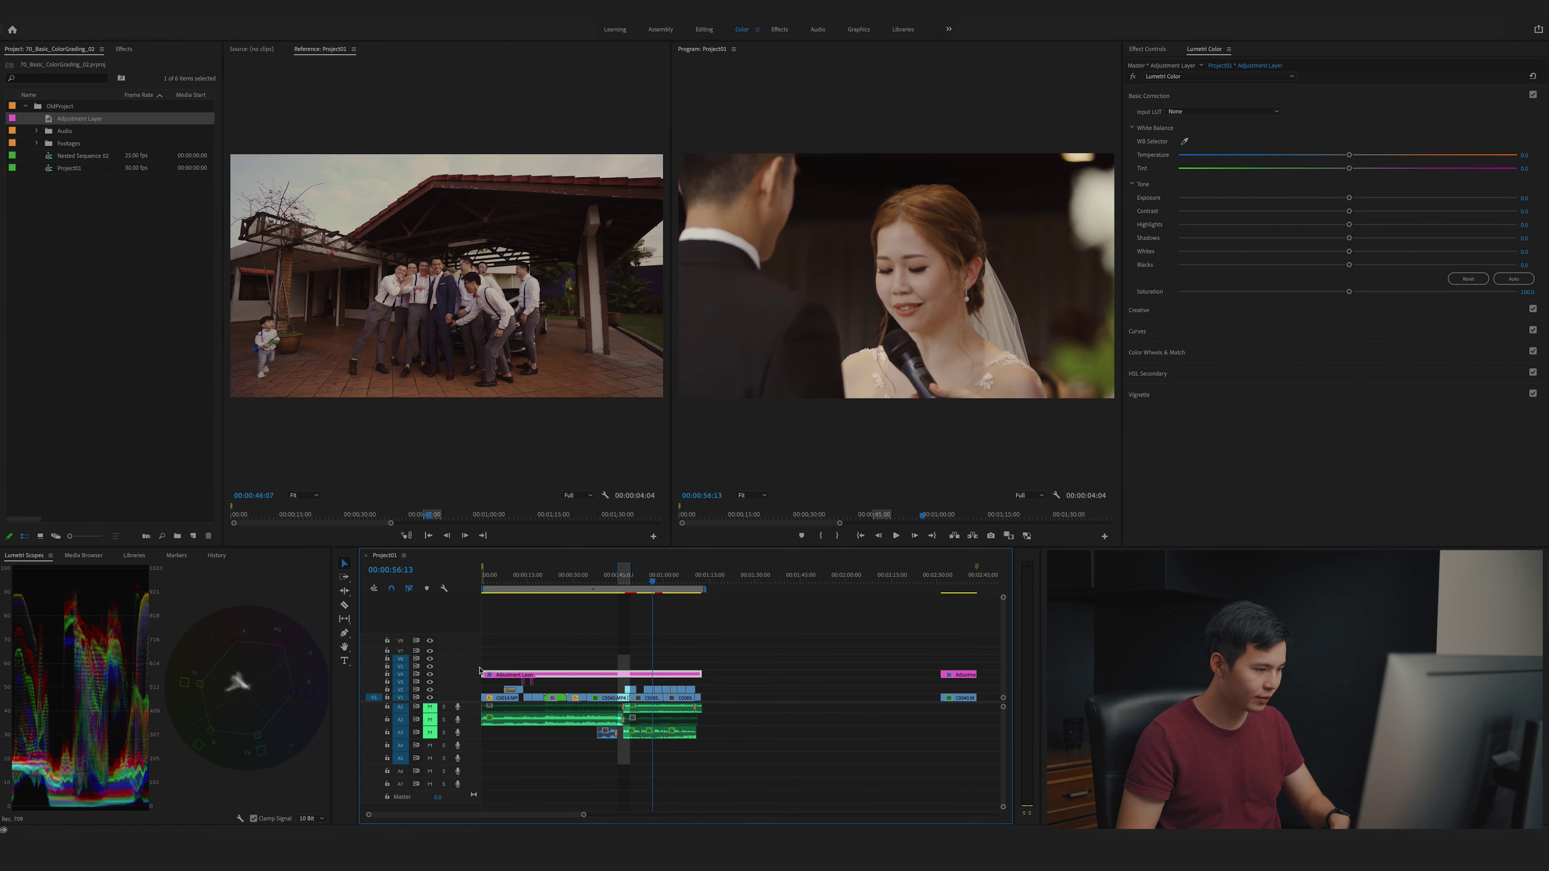
# Disable the long adjustment layer, lock its track, and play the ceremony section without the grade.
pyautogui.hotkey('shift', 'e')
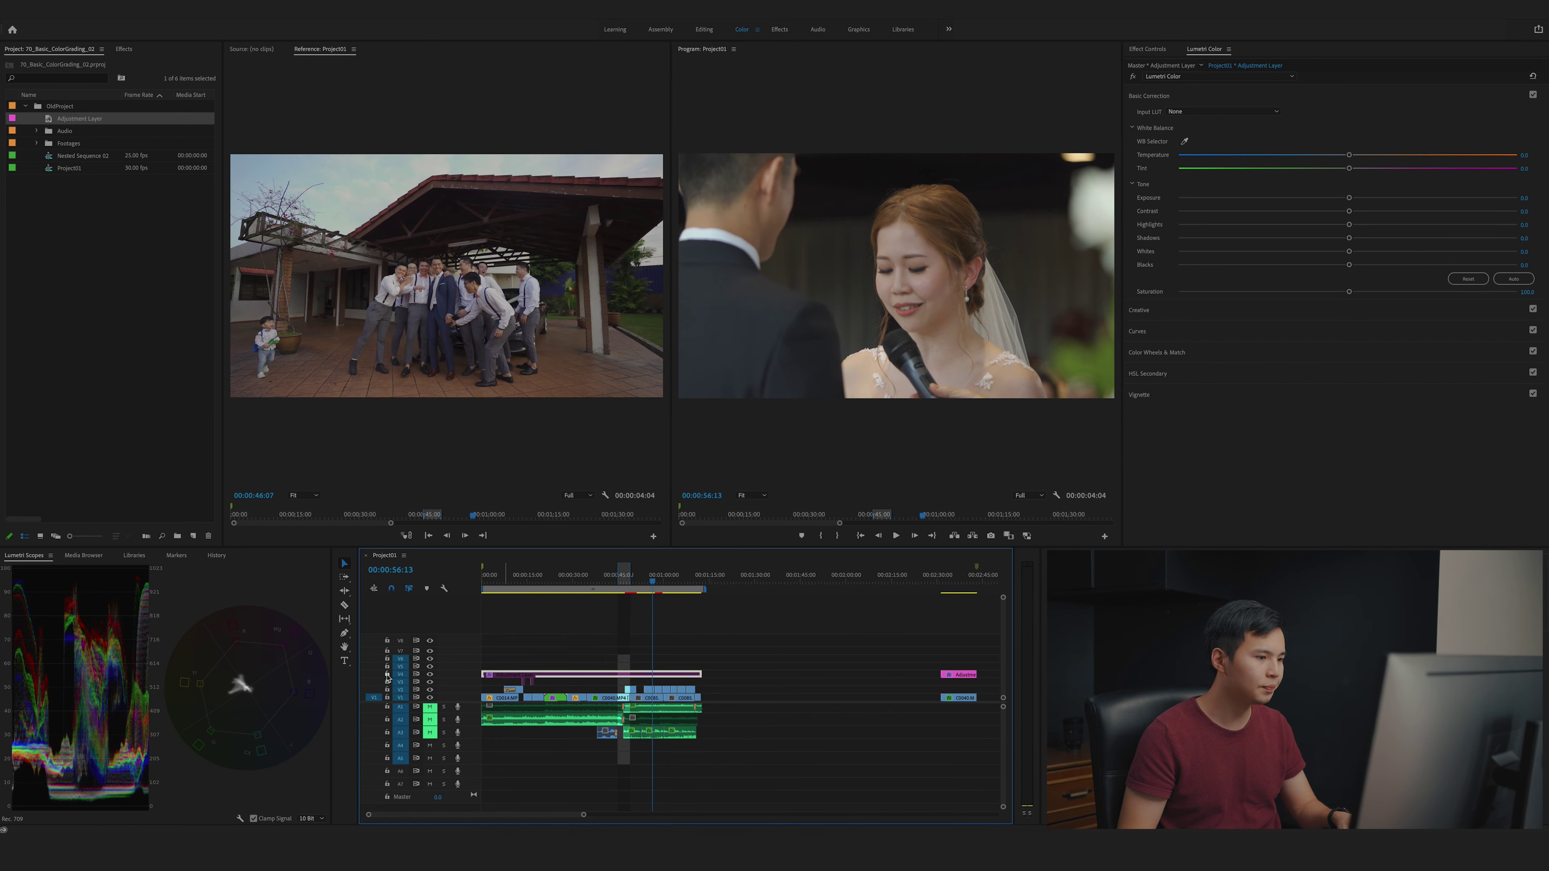
pyautogui.click(386, 674)
pyautogui.click(634, 582)
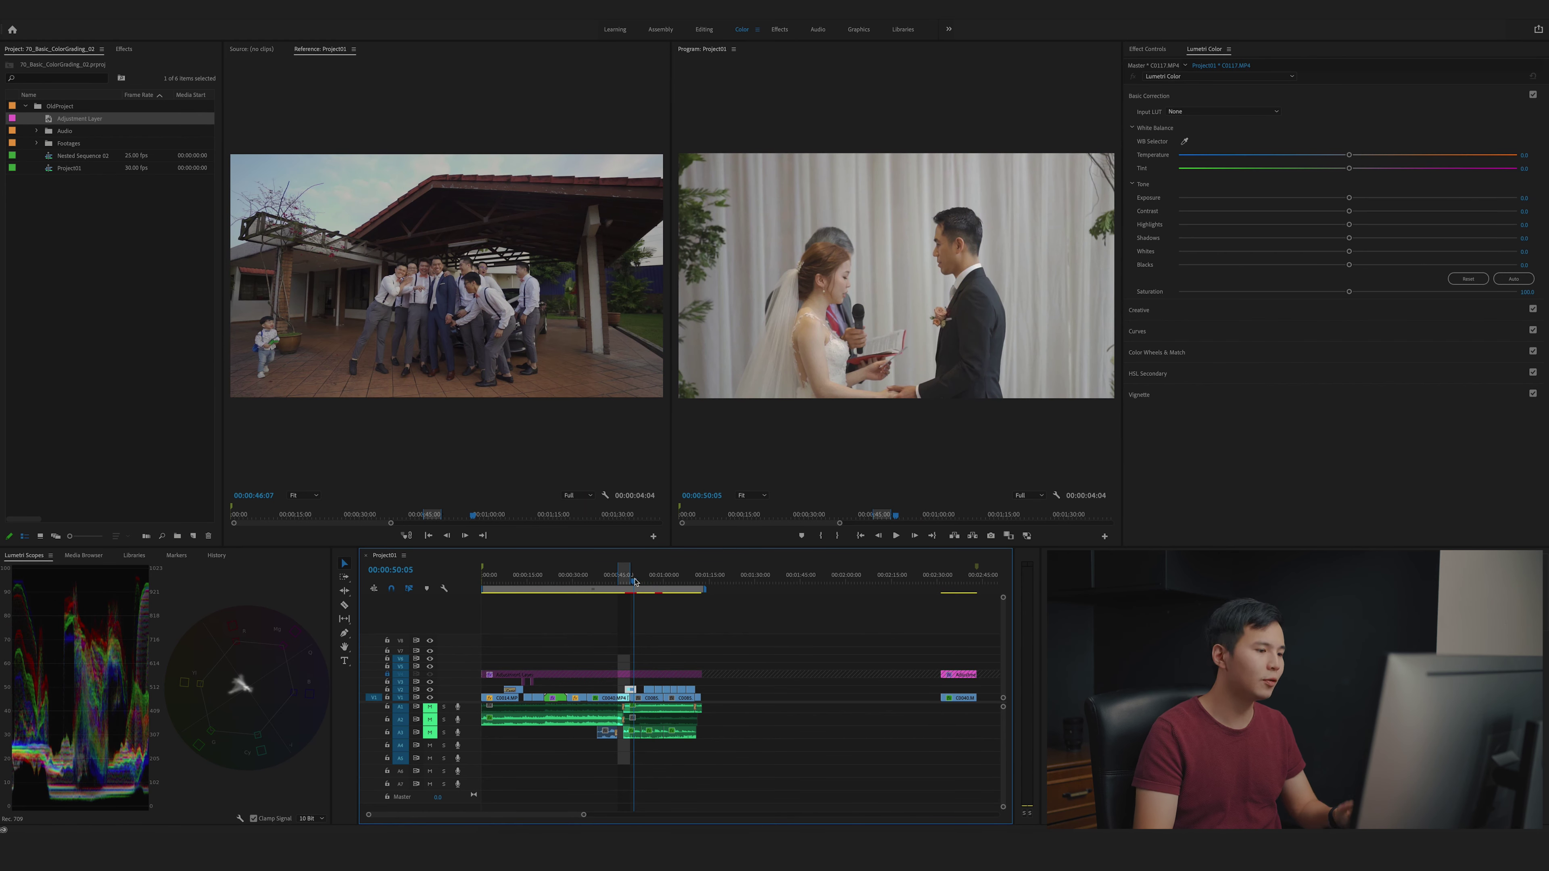
pyautogui.press('space')
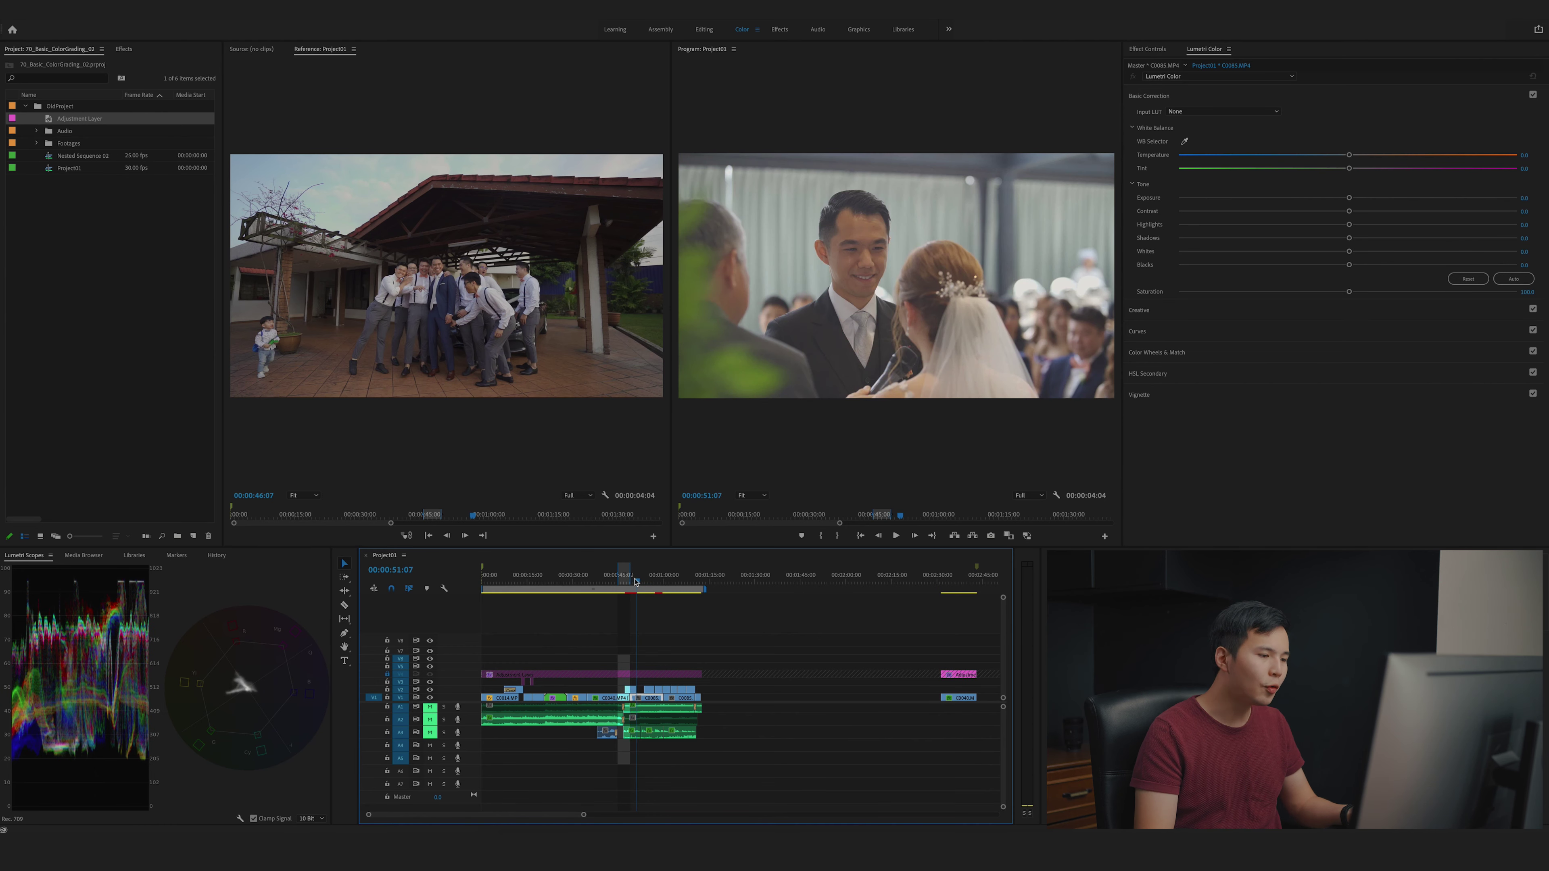
pyautogui.press('space')
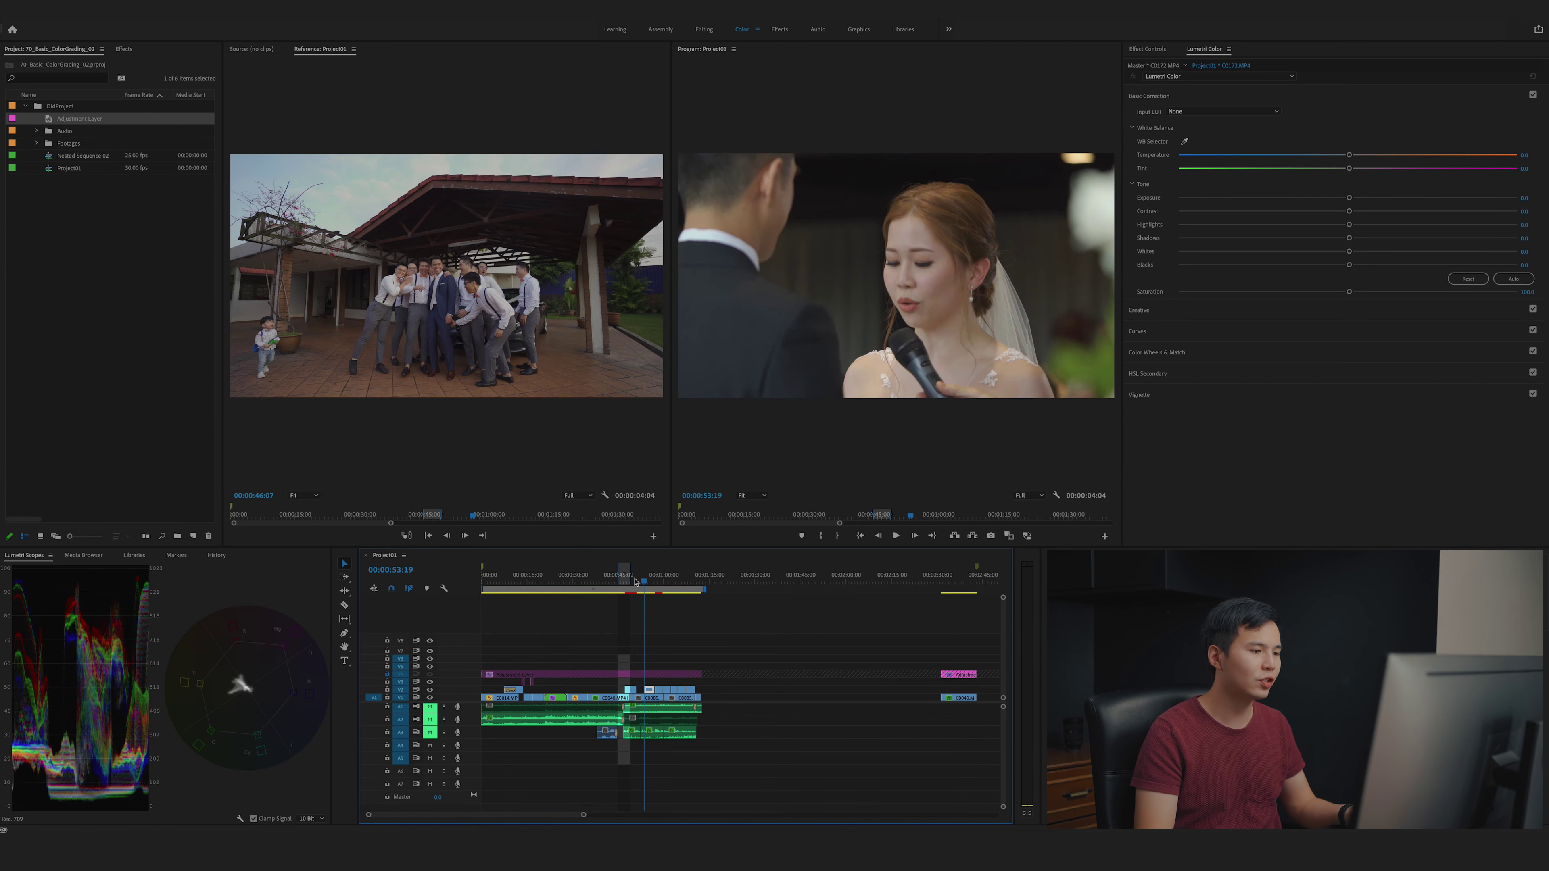
pyautogui.click(633, 580)
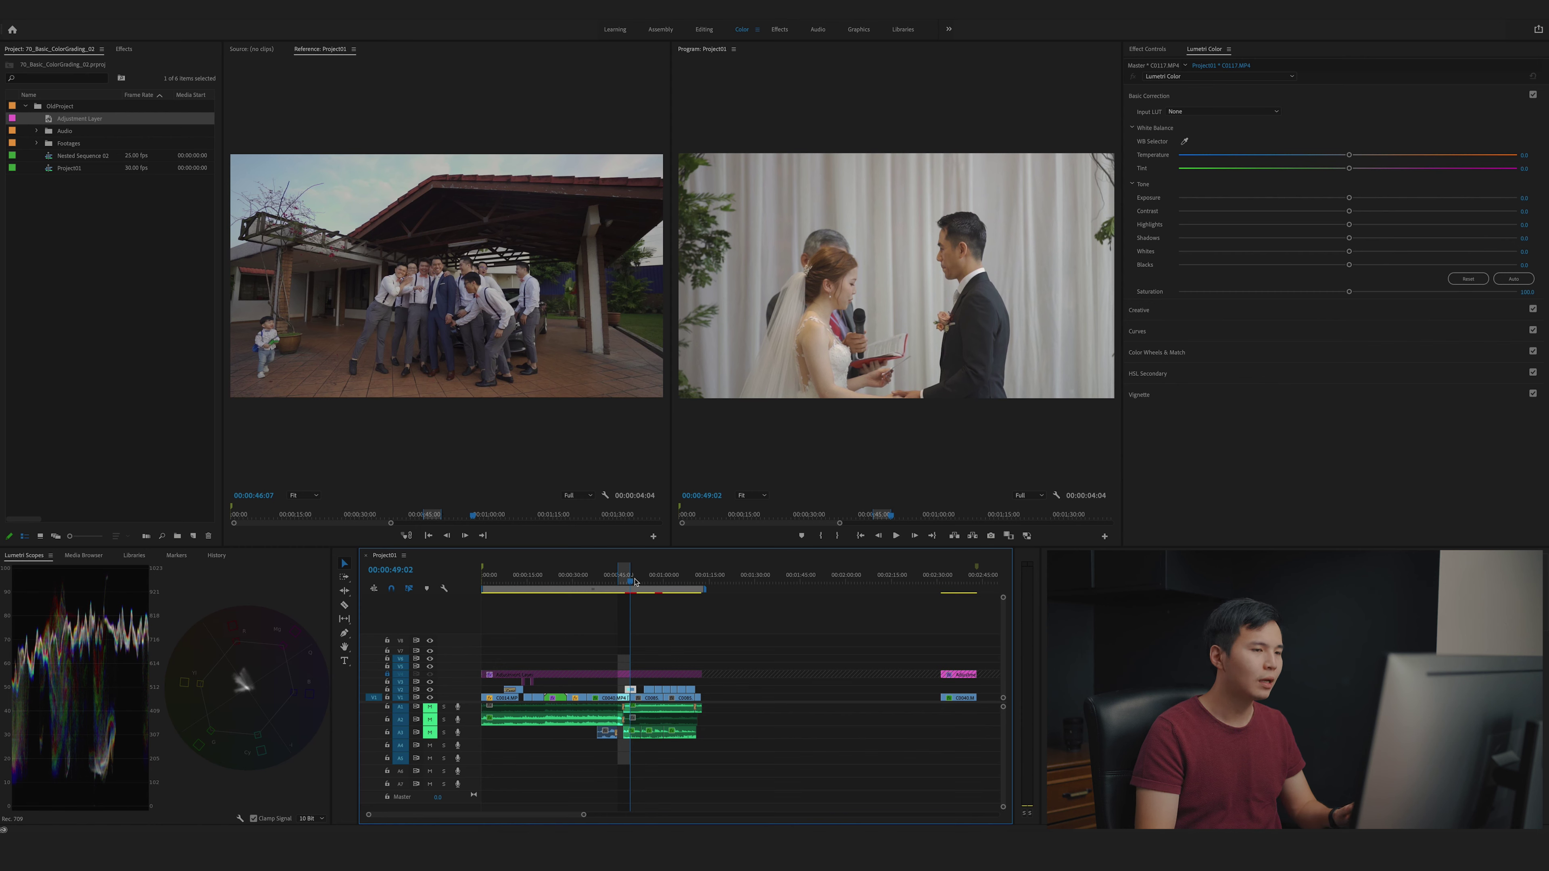
pyautogui.press('space')
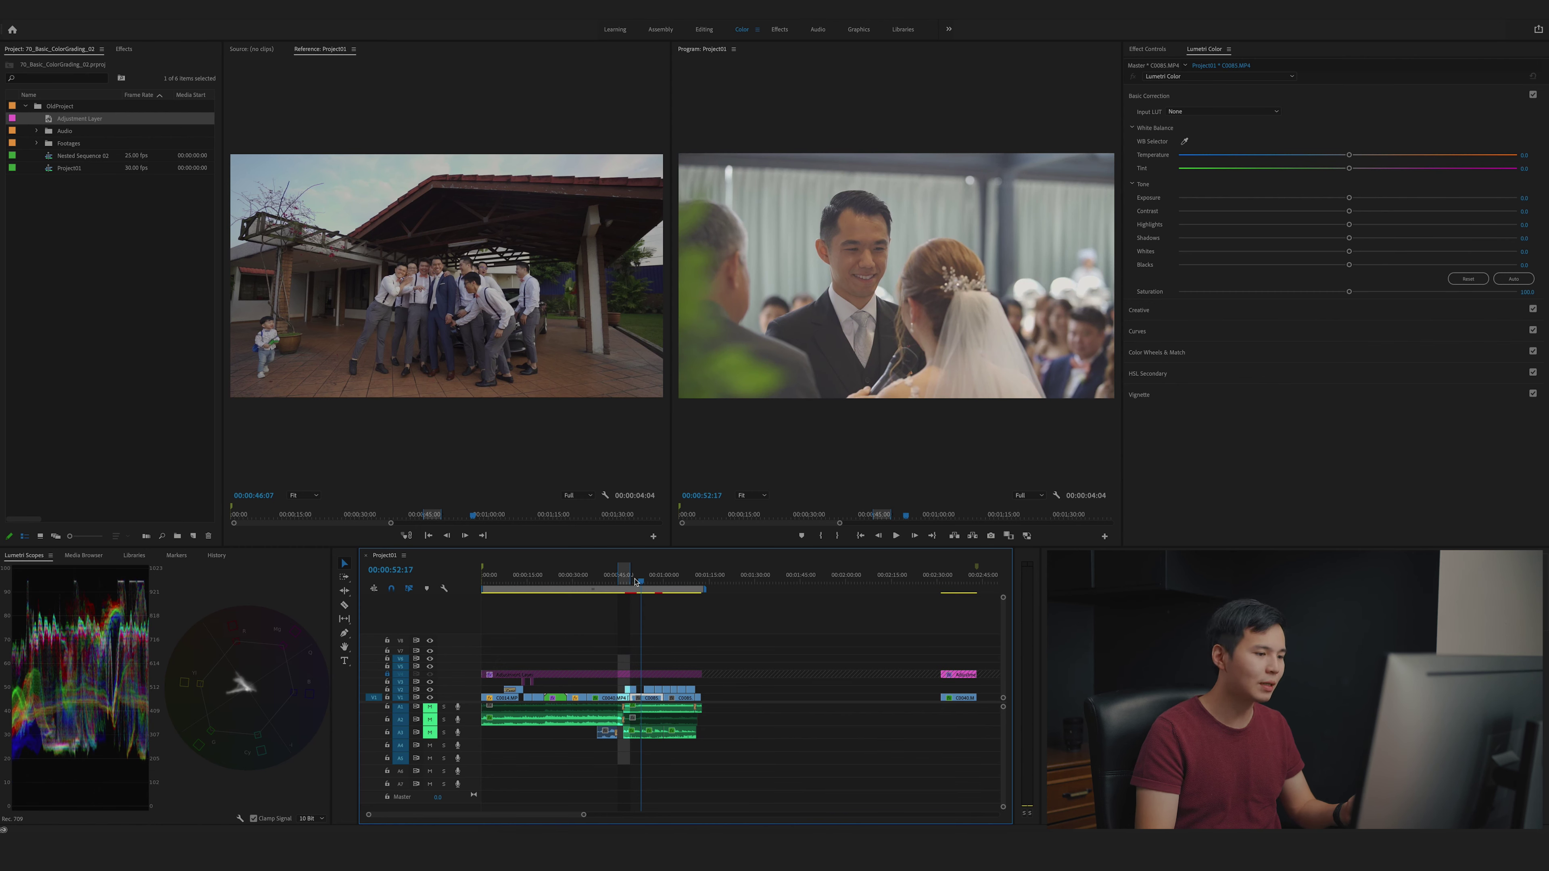
pyautogui.press('space')
pyautogui.press('=')
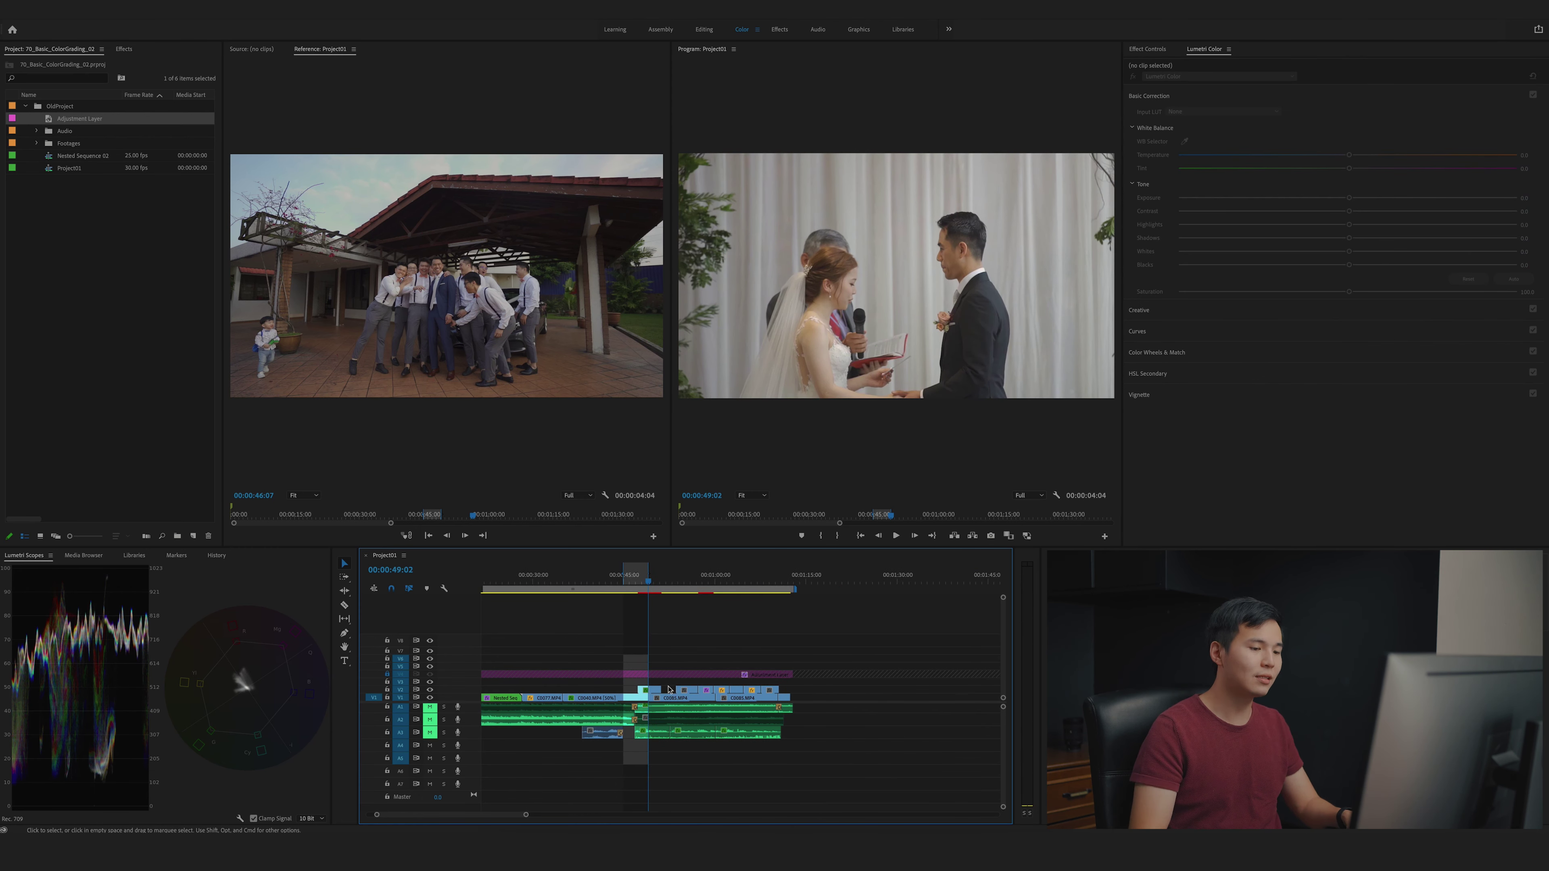
# Correct the couple's wide ceremony clip with Highlights about -13, Shadows about -20, Blacks about -35, Temperature 4 and Tint 1.
pyautogui.click(656, 688)
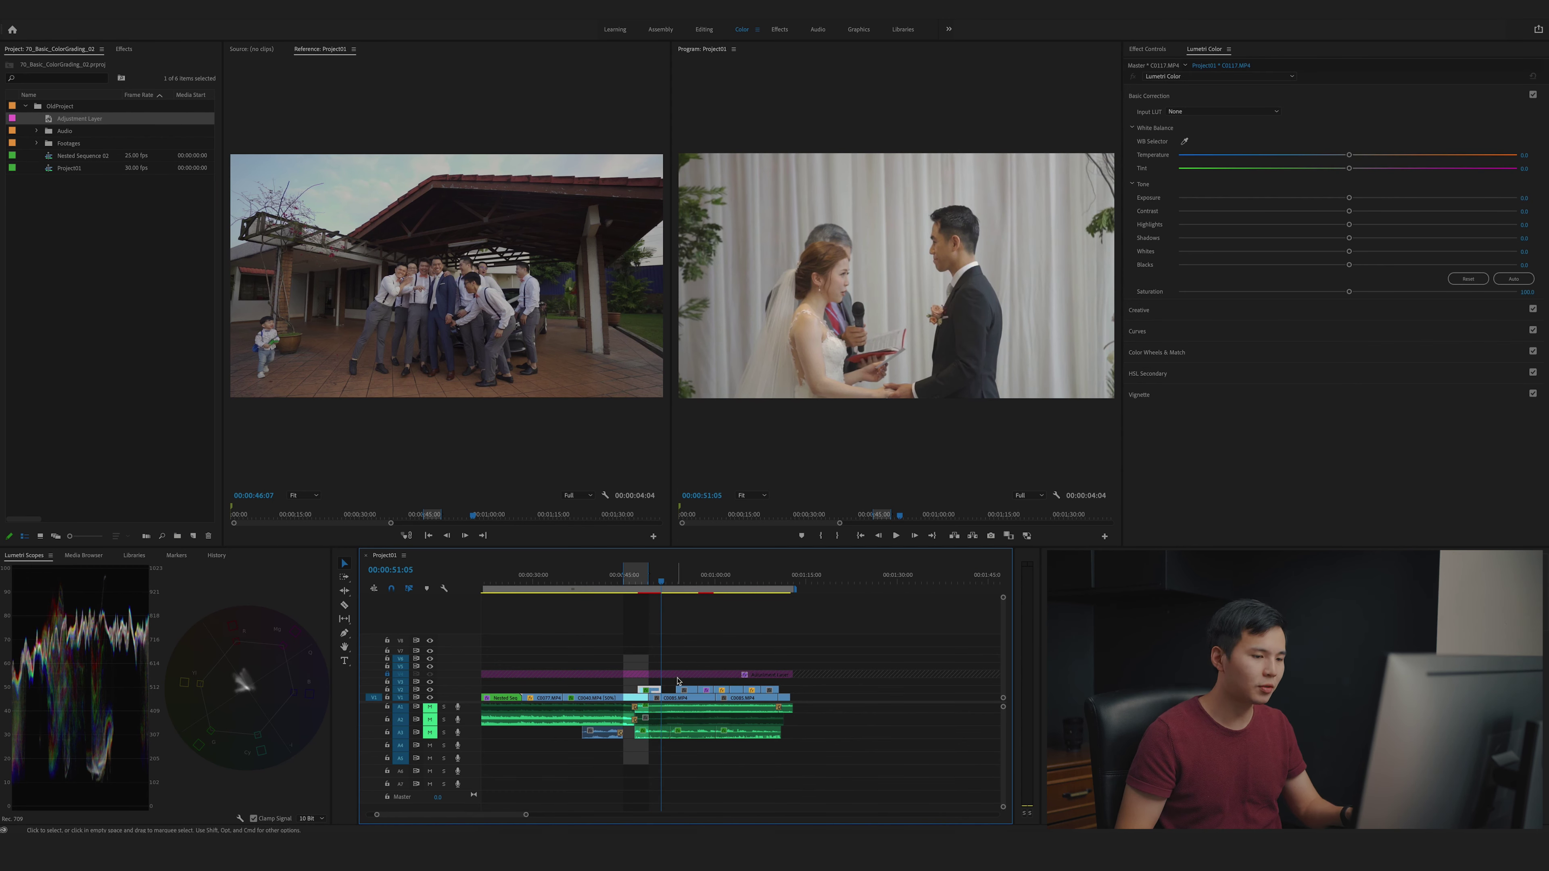
pyautogui.moveTo(1349, 265); pyautogui.dragTo(1289, 264)
pyautogui.click(929, 158)
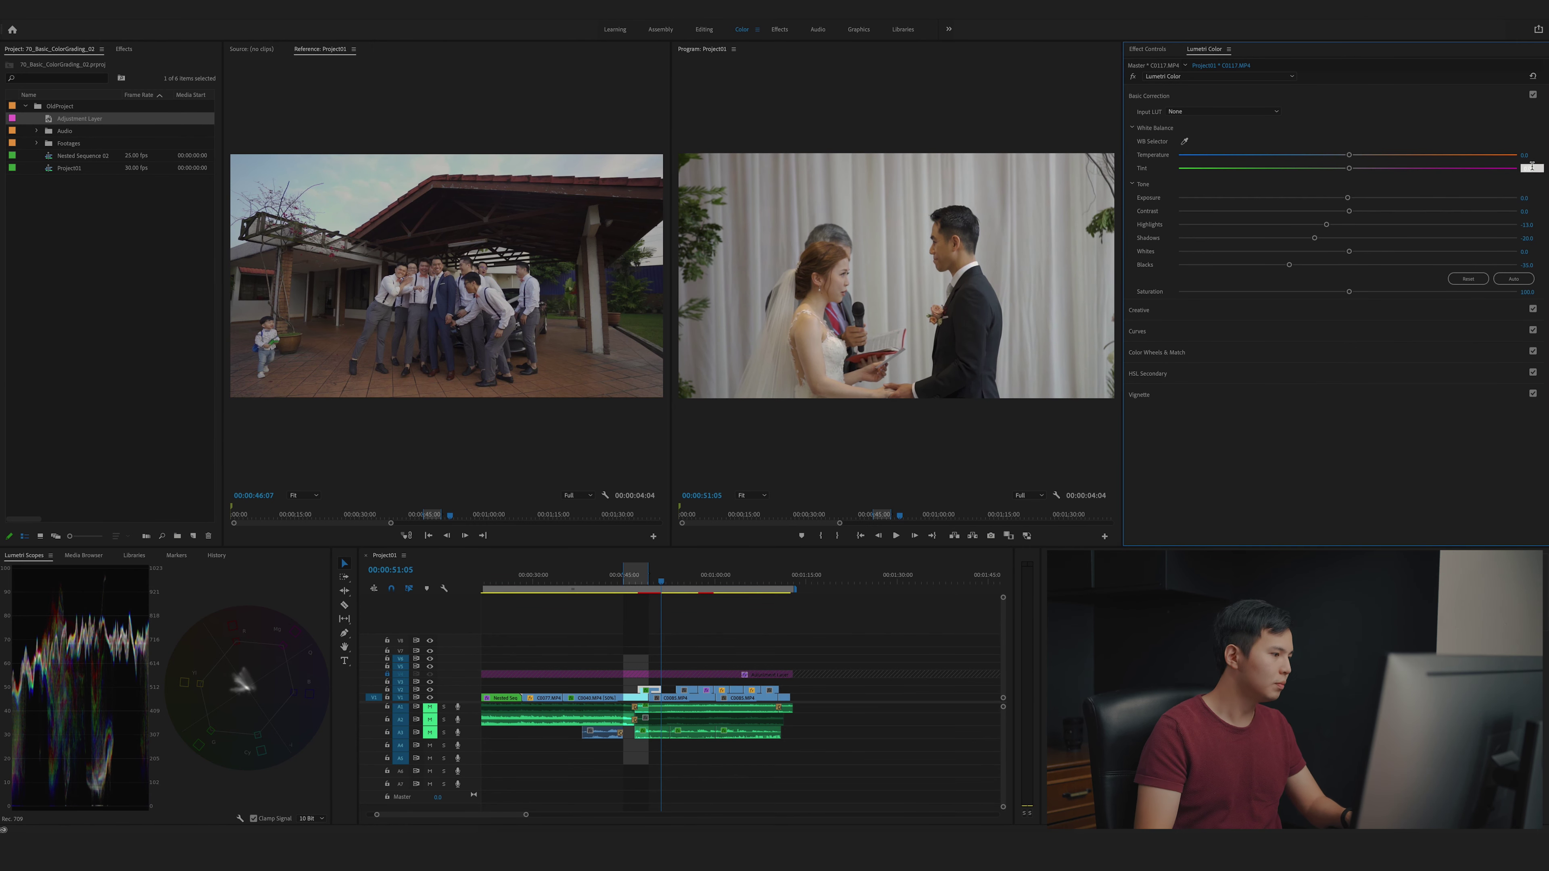
# Toggle the ceremony clip's Lumetri Color effect off and on to compare before and after.
pyautogui.click(1133, 77)
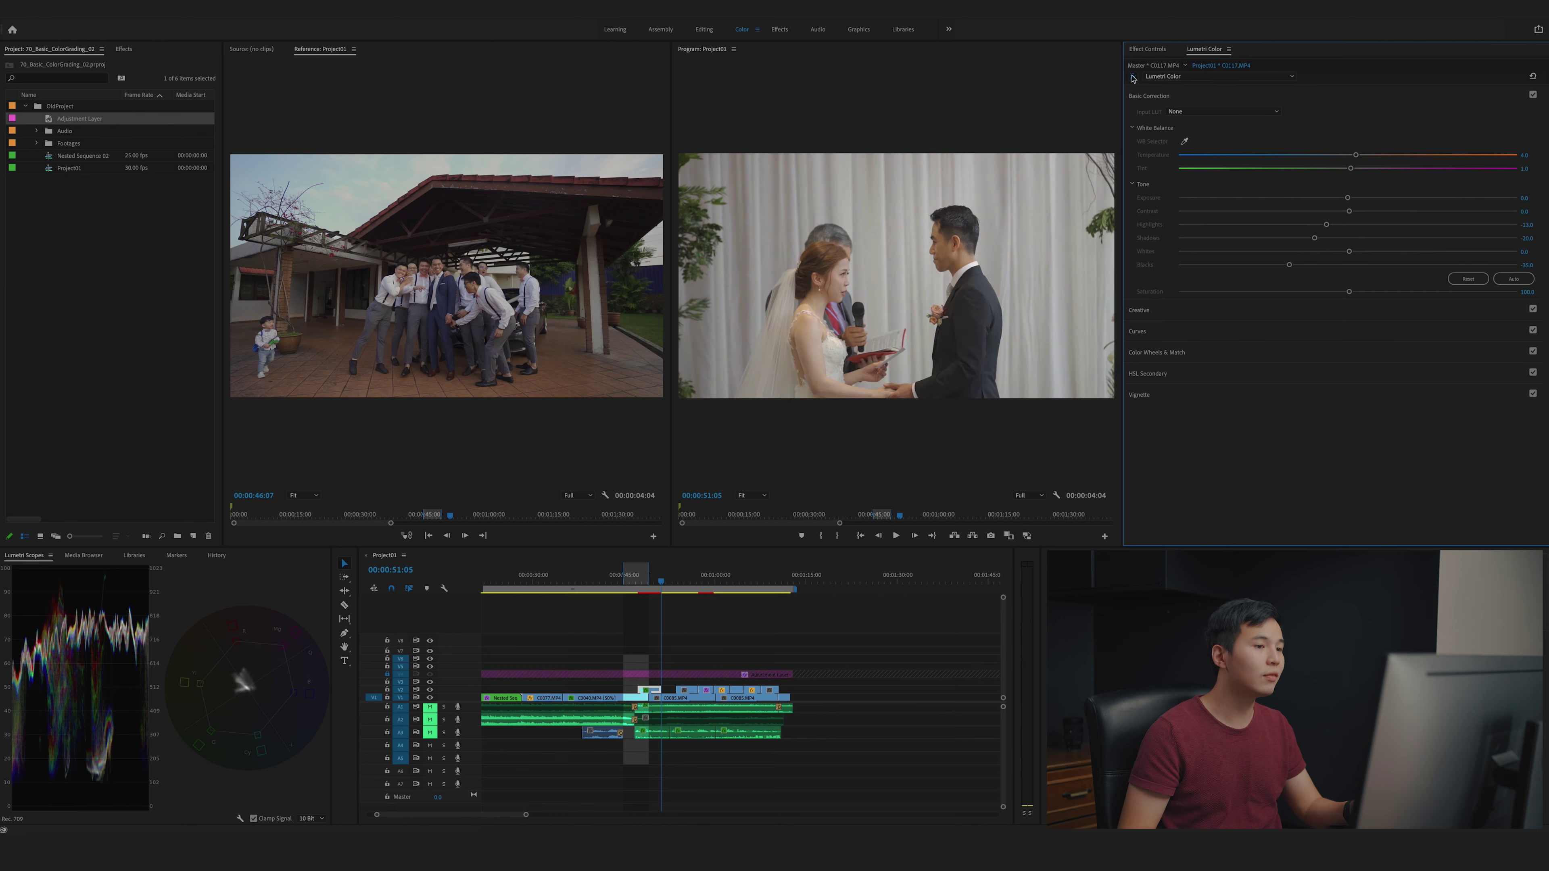
pyautogui.click(1133, 77)
pyautogui.click(1133, 77)
pyautogui.click(1133, 77)
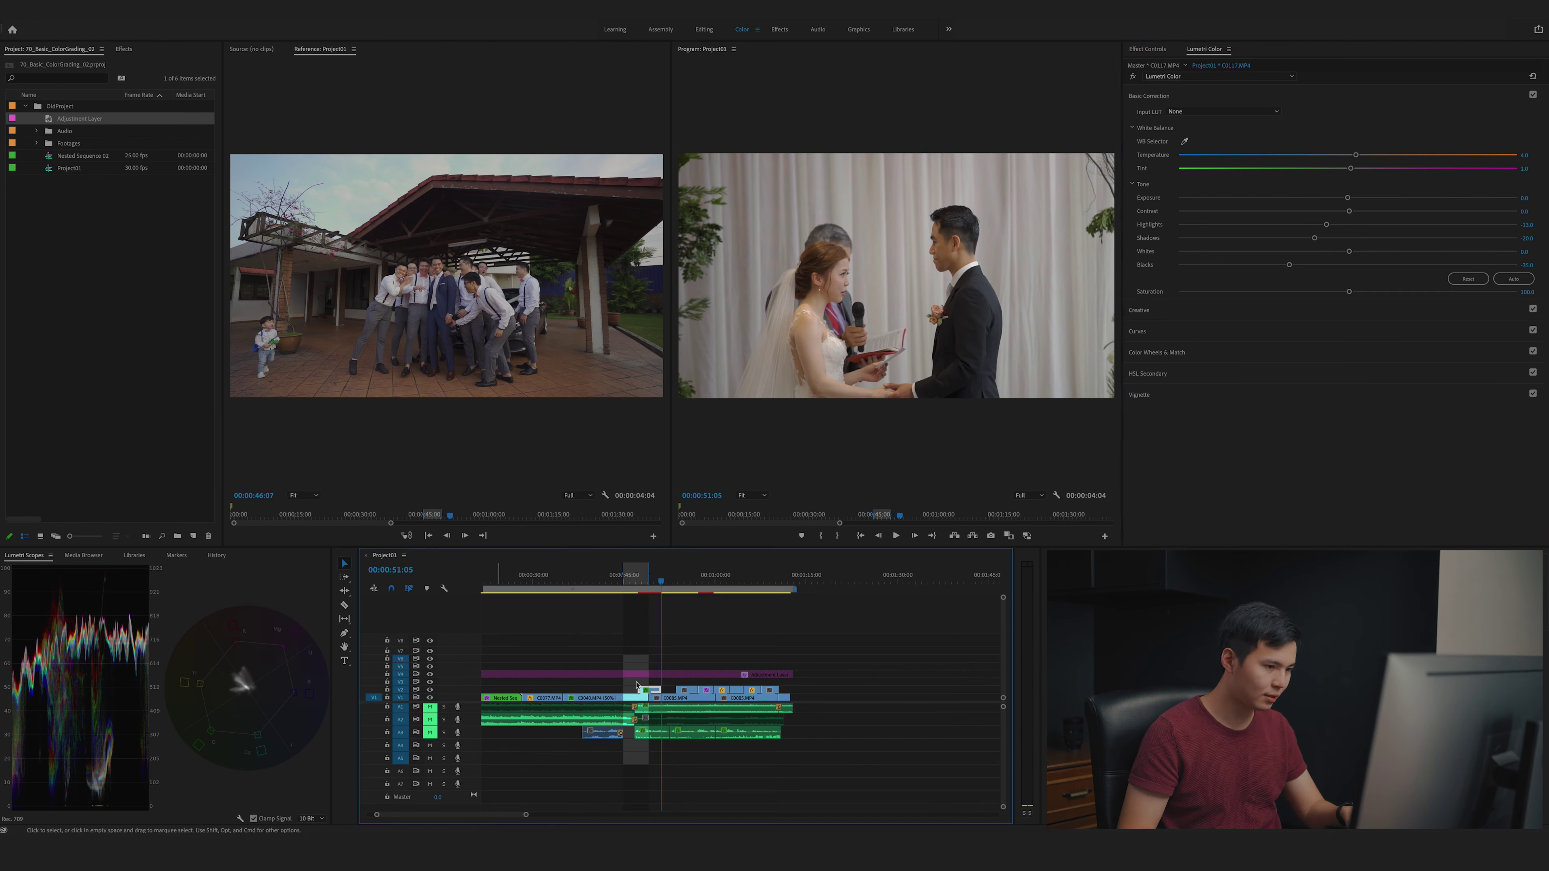
# Re-enable the long adjustment layer and preview the corrected ceremony clip with the grade applied.
pyautogui.click(671, 675)
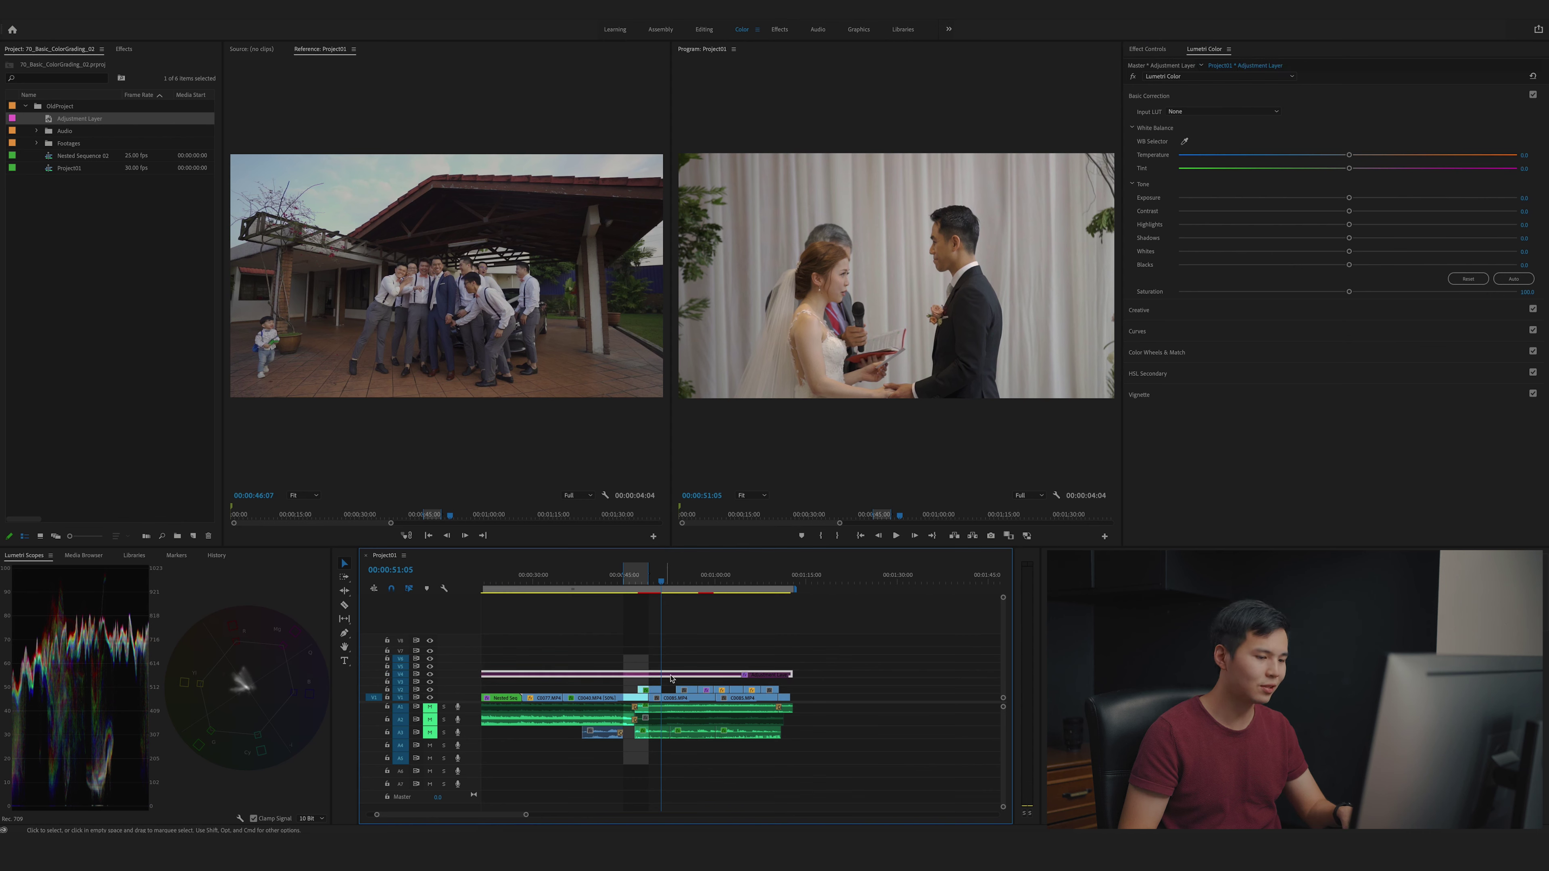
pyautogui.click(715, 668)
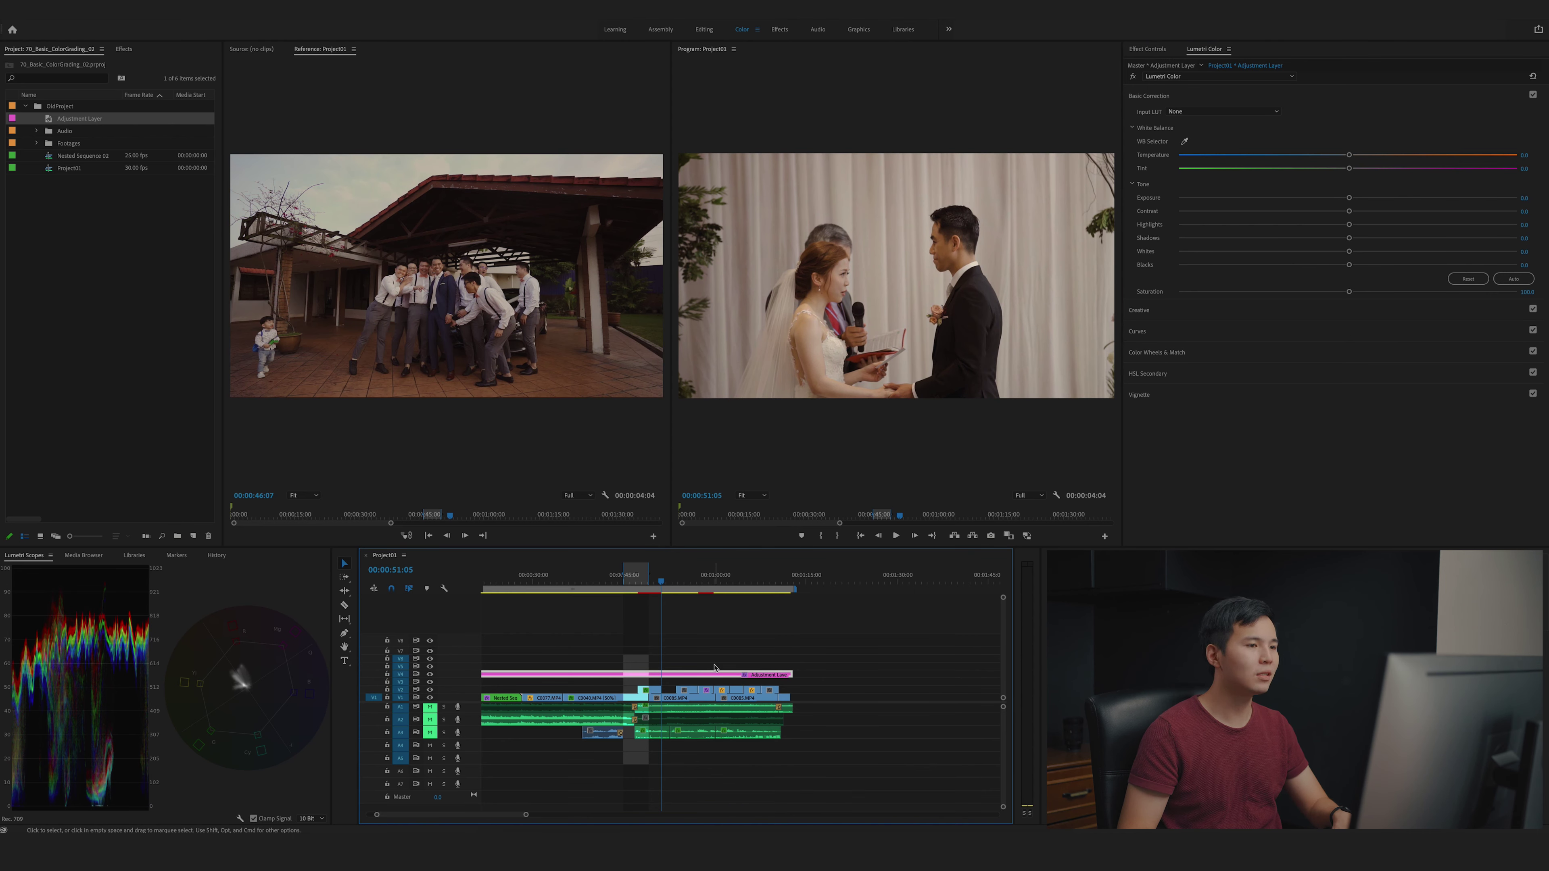
pyautogui.press('-')
pyautogui.press('-')
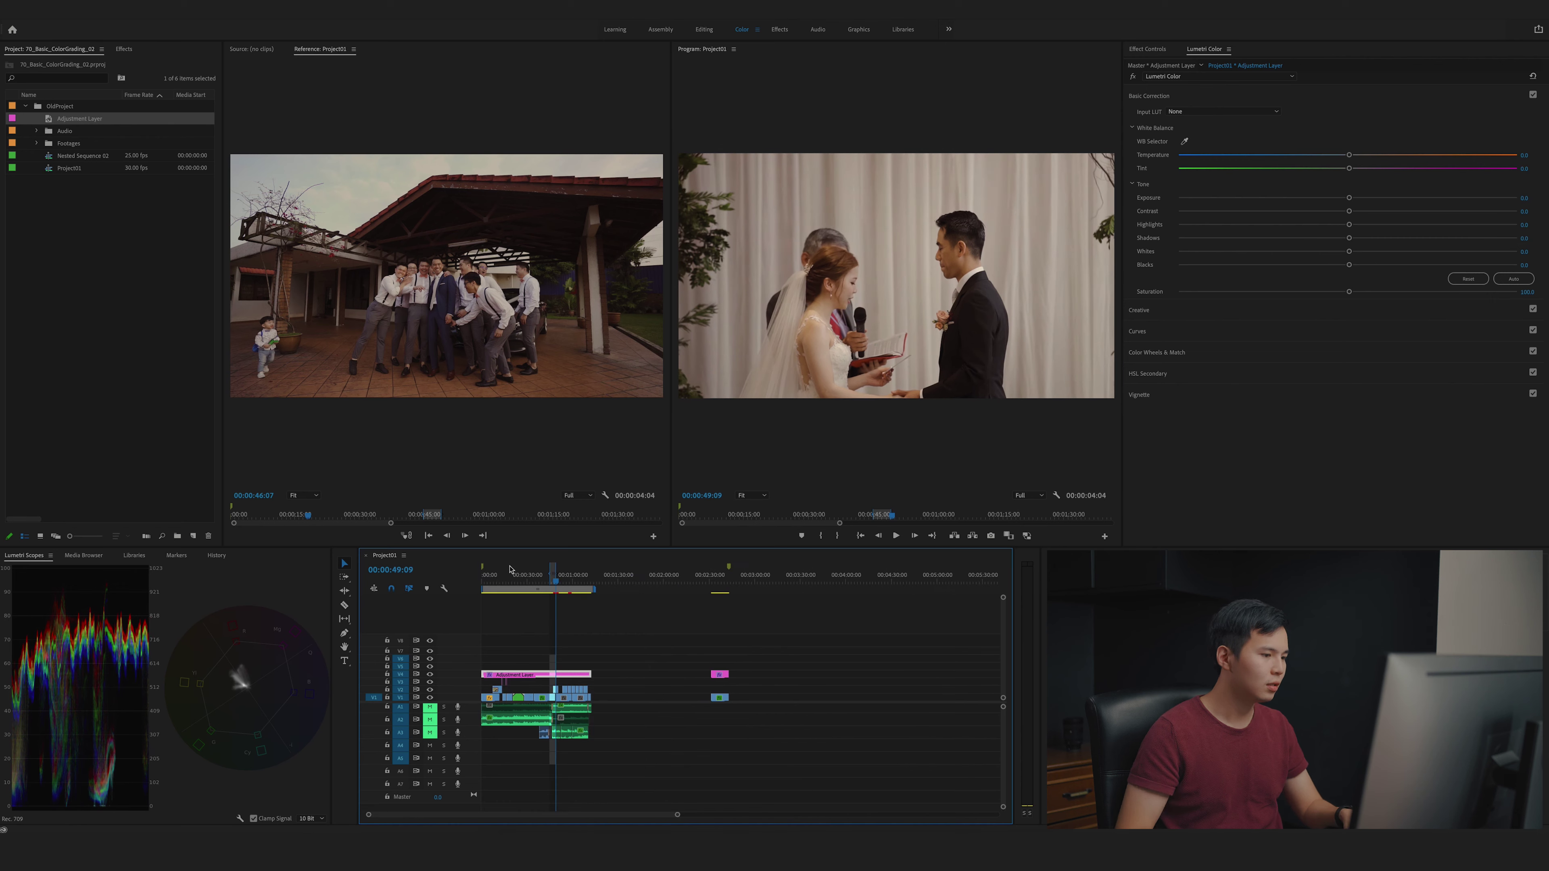
# Set the reference monitor to the portrait frame at 00:00:16:07 and compare it with the couple's ceremony clip in the program monitor.
pyautogui.click(508, 576)
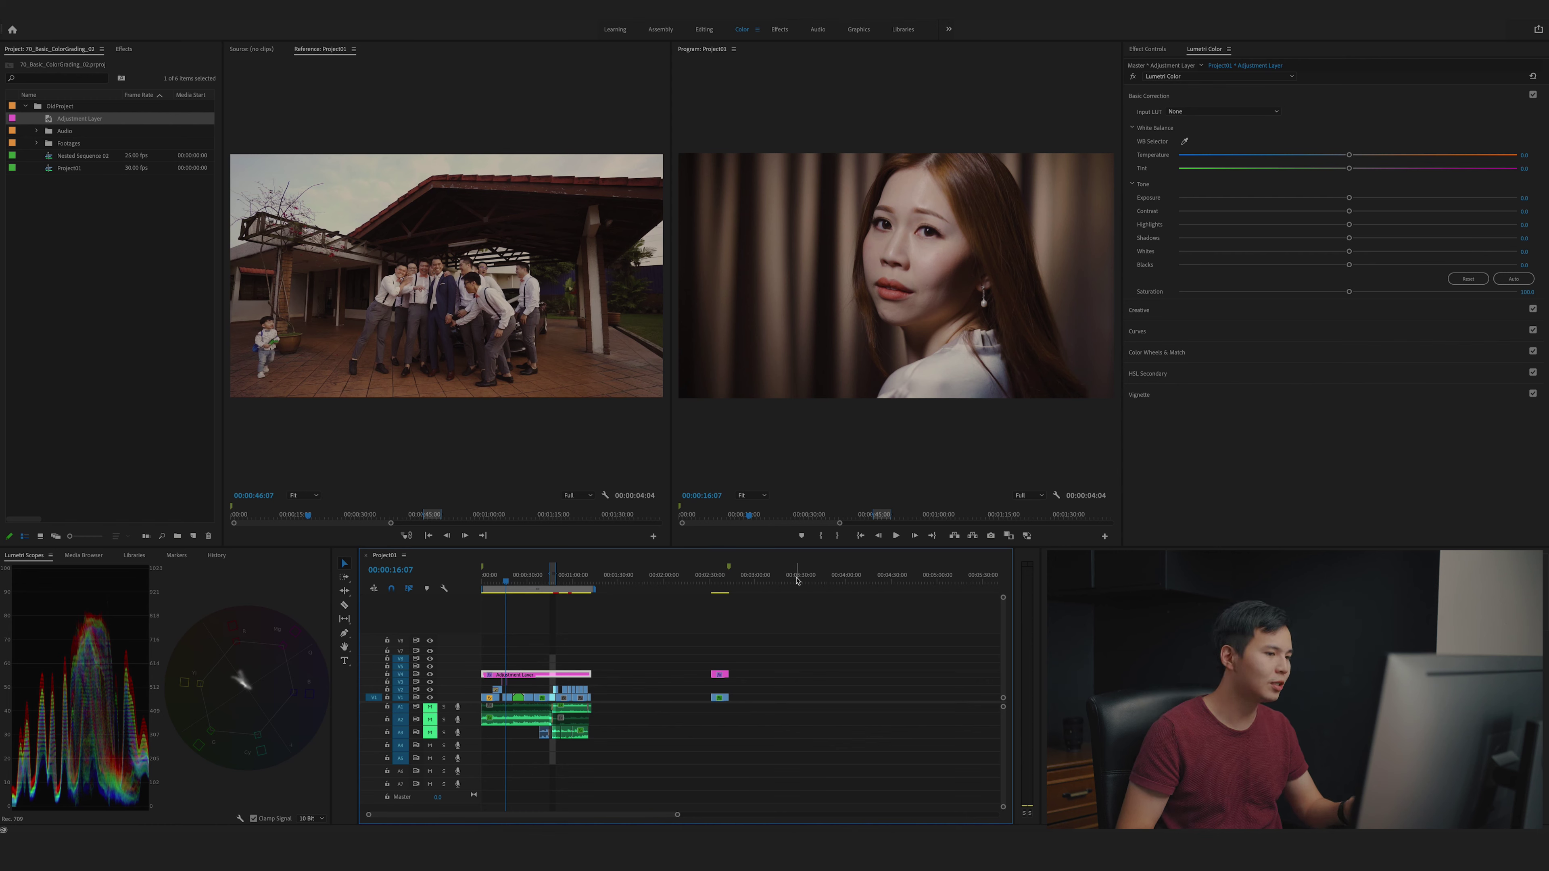
pyautogui.click(259, 495)
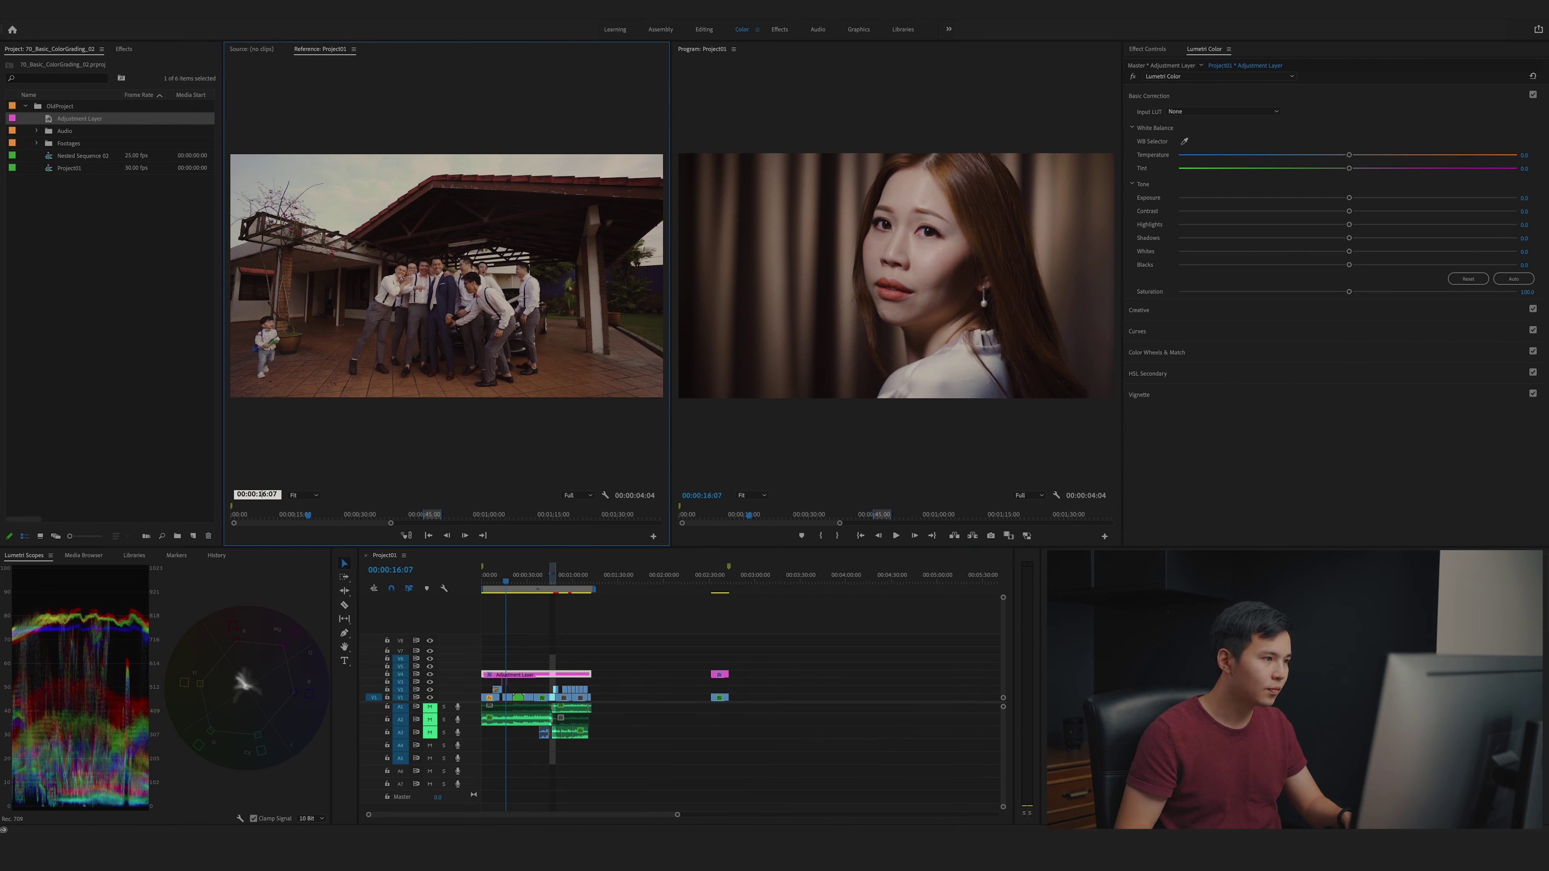
pyautogui.write('1607')
pyautogui.press('Return')
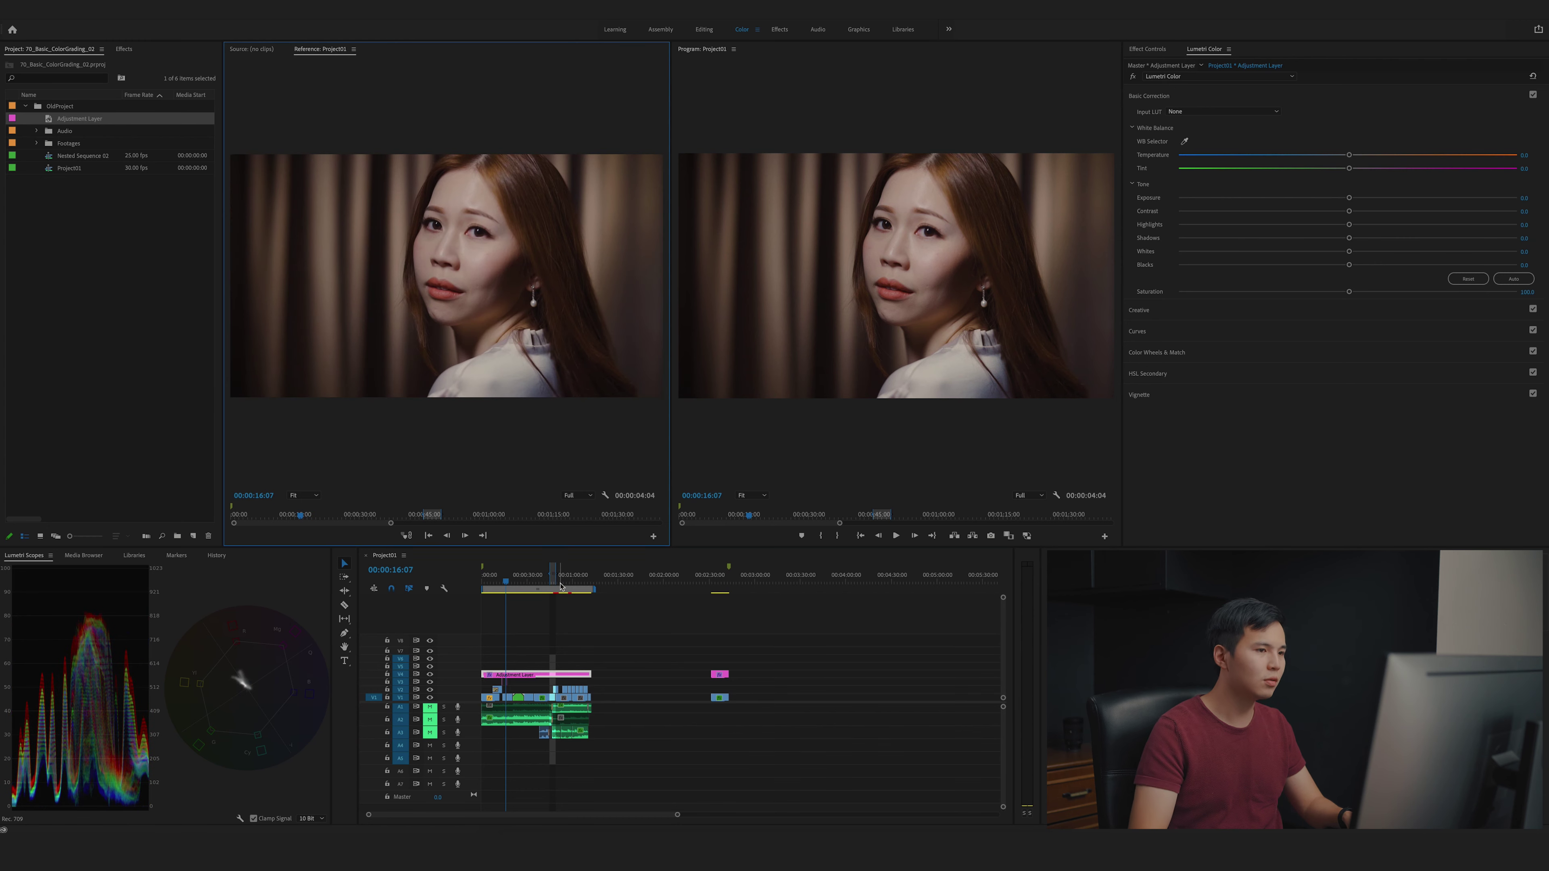
pyautogui.click(561, 590)
pyautogui.press('\\')
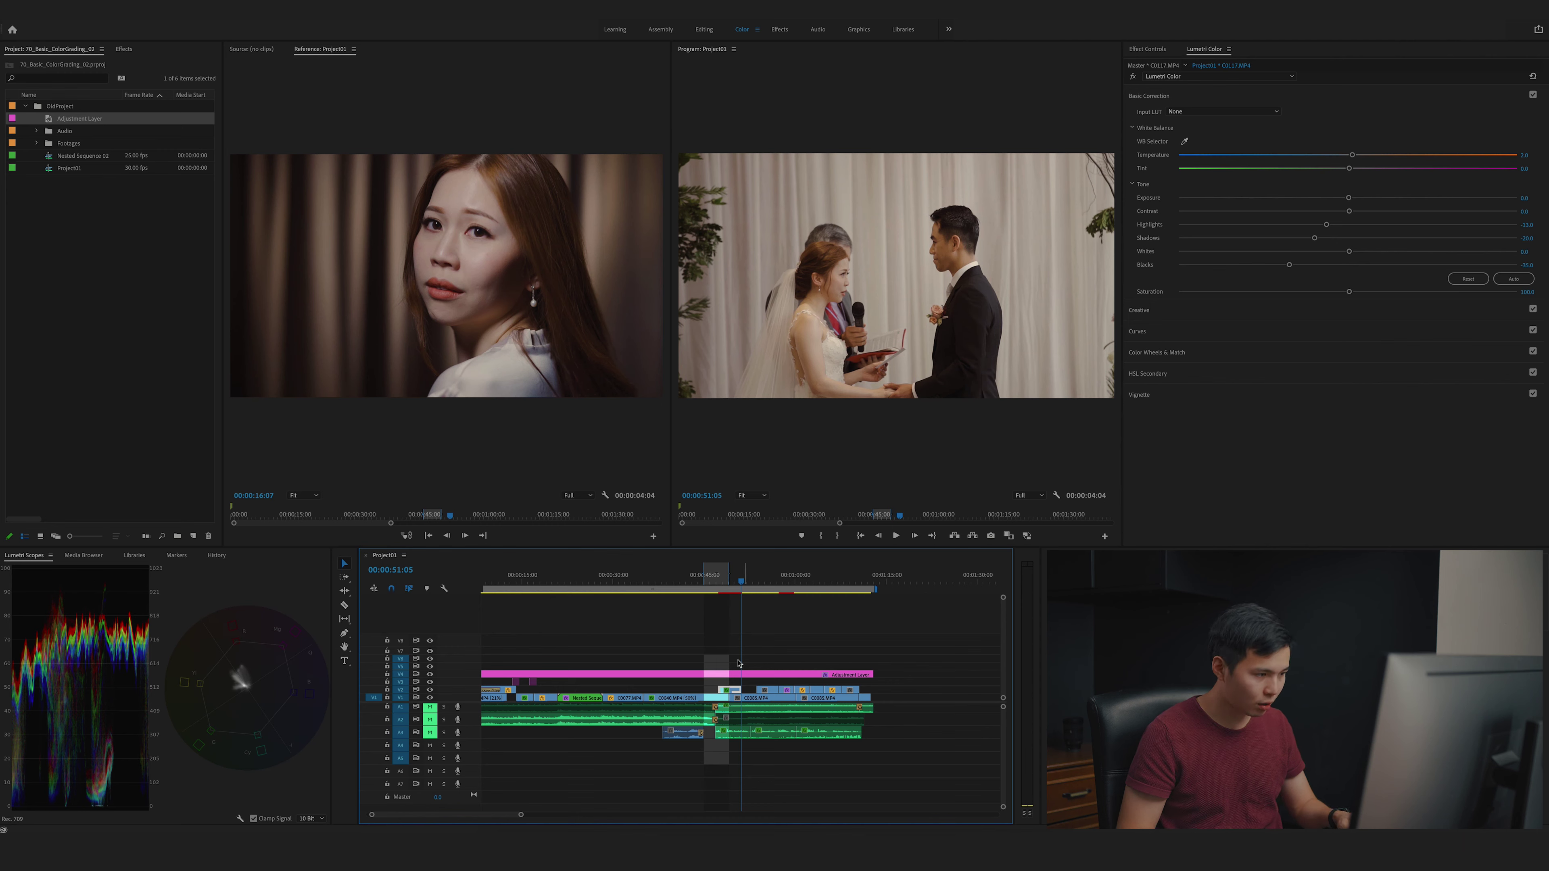
# Lock the adjustment layer's track and open the Curves controls for the couple's wide ceremony clip.
pyautogui.click(549, 674)
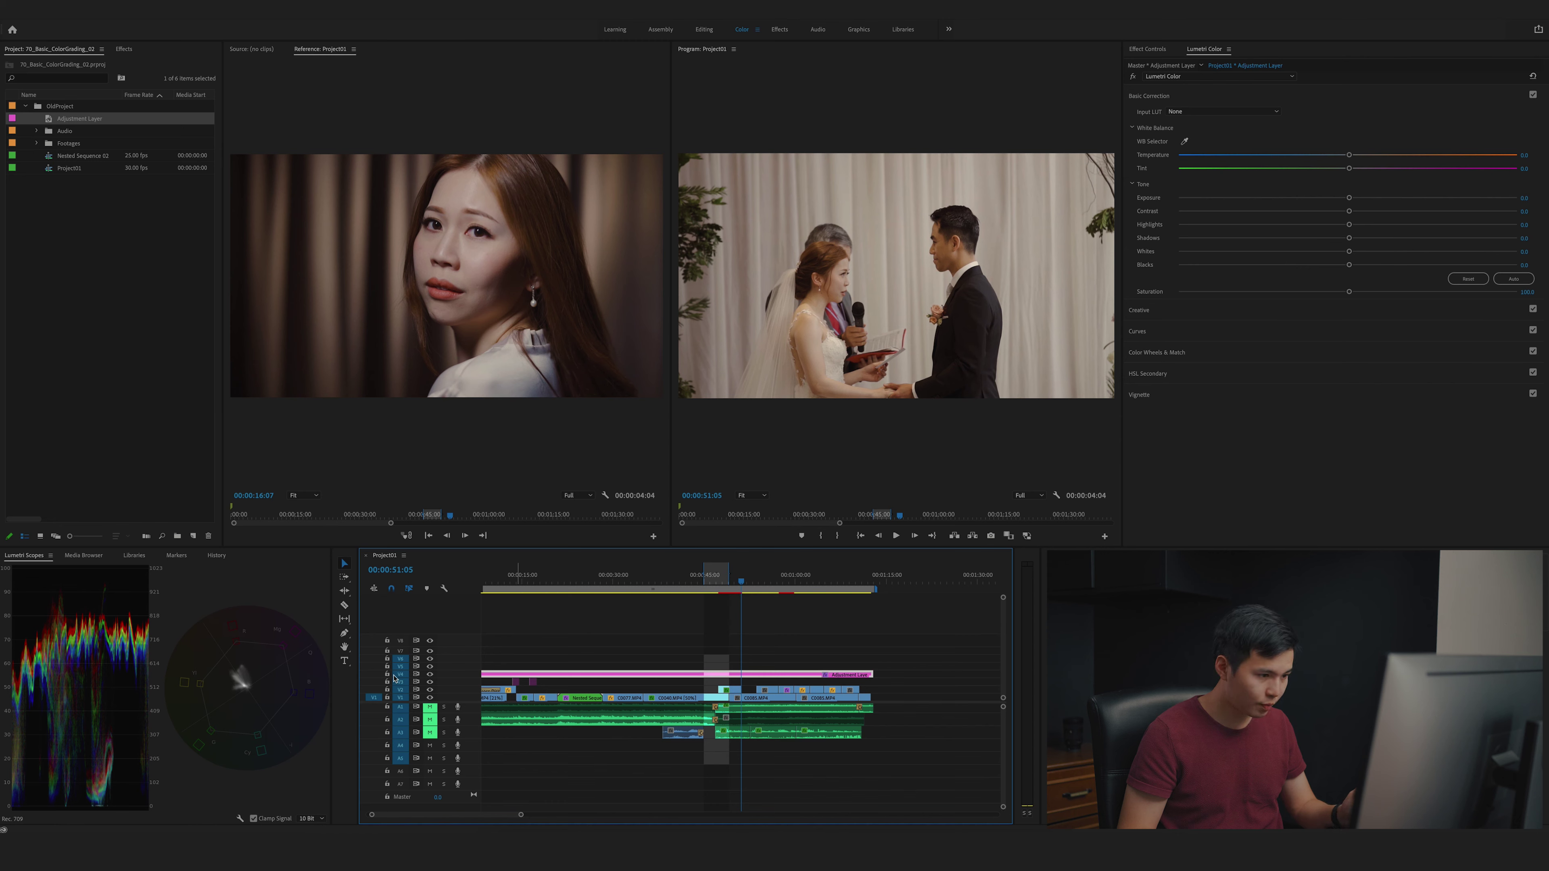
pyautogui.click(388, 674)
pyautogui.click(731, 690)
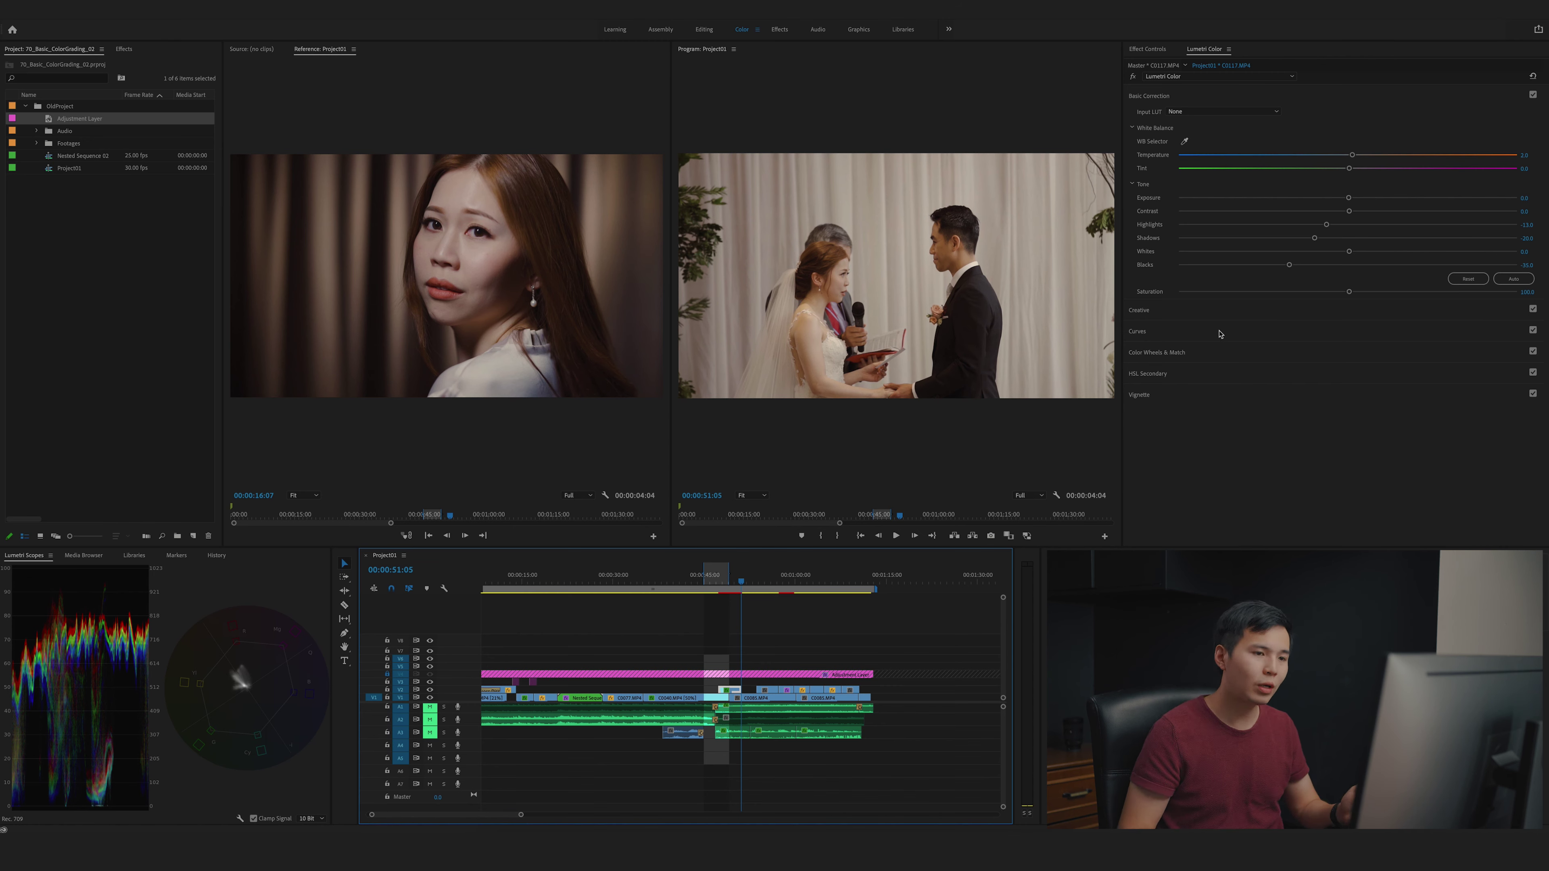
pyautogui.click(1177, 333)
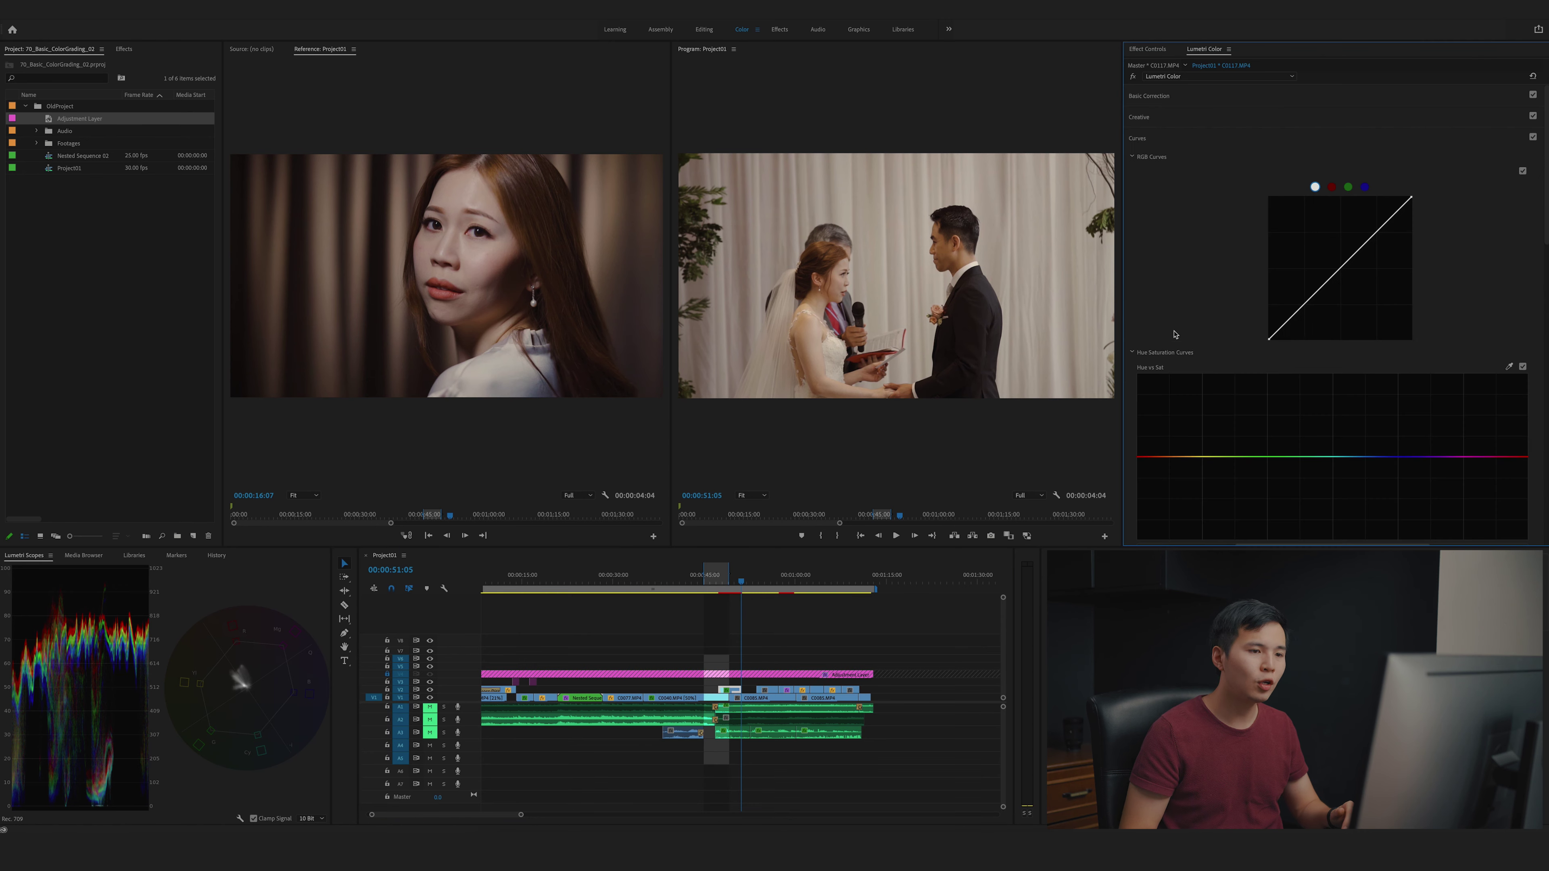